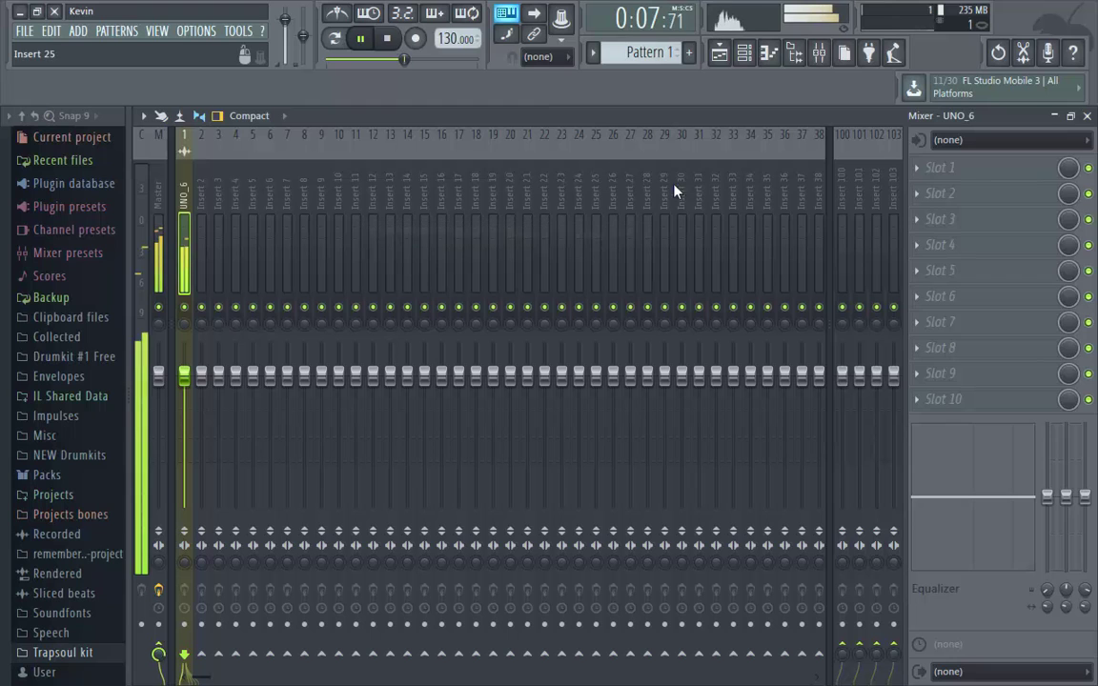
Add Fruity parametric EQ 2 to the UNO_6 mixer track and set its band 1 high pass to 319 Hz.
left_click(929, 174)
left_click(820, 108)
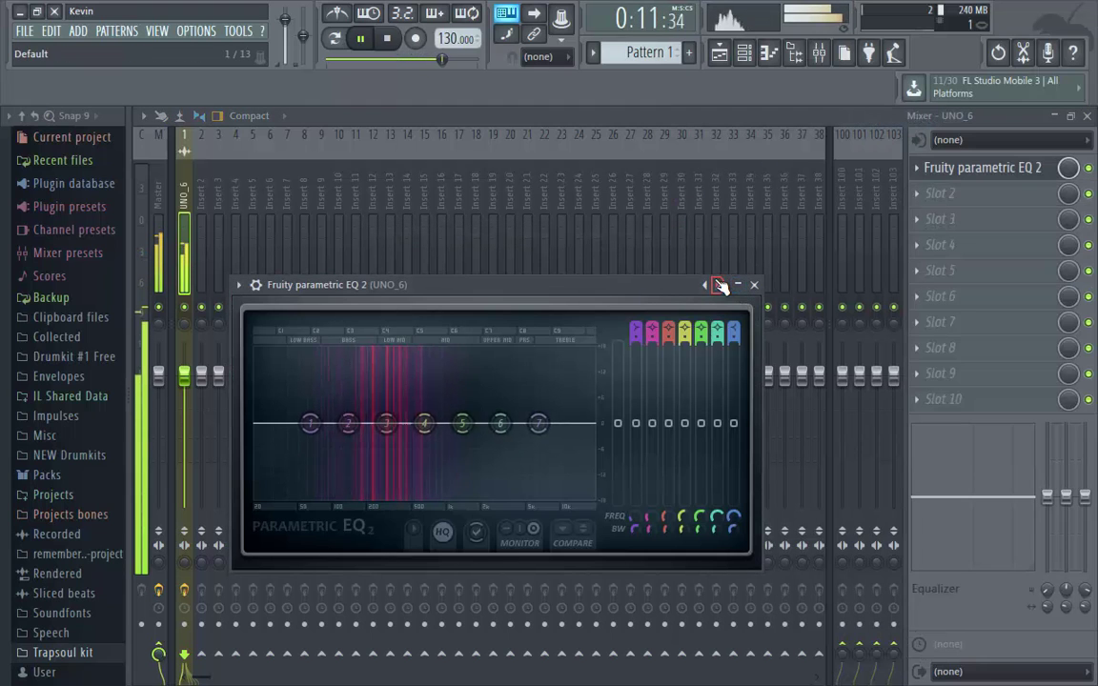
left_click(720, 285)
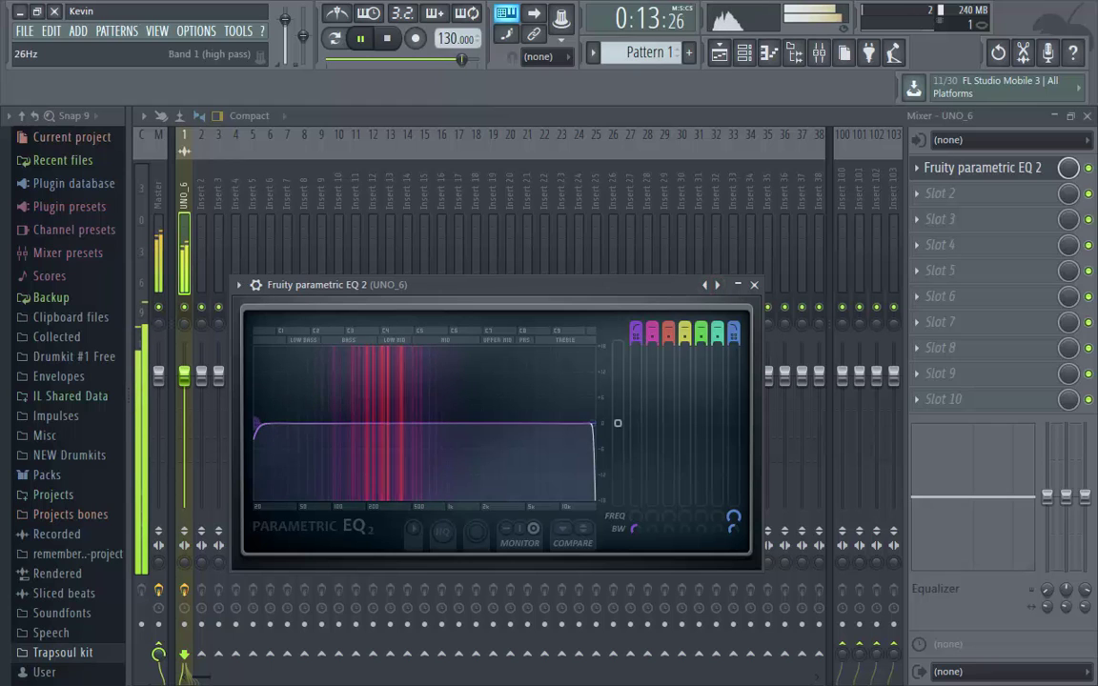
left_click_drag(255, 423, 366, 423)
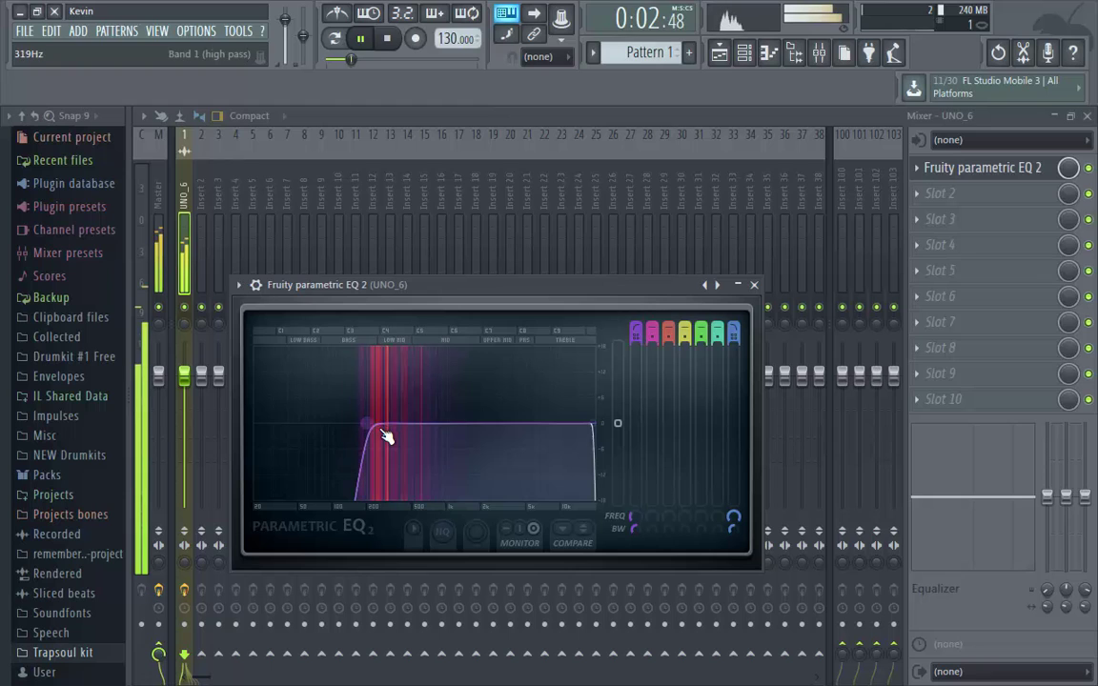
Lower the UNO_6 mixer track's volume to 80% and close the mixer.
left_click(753, 284)
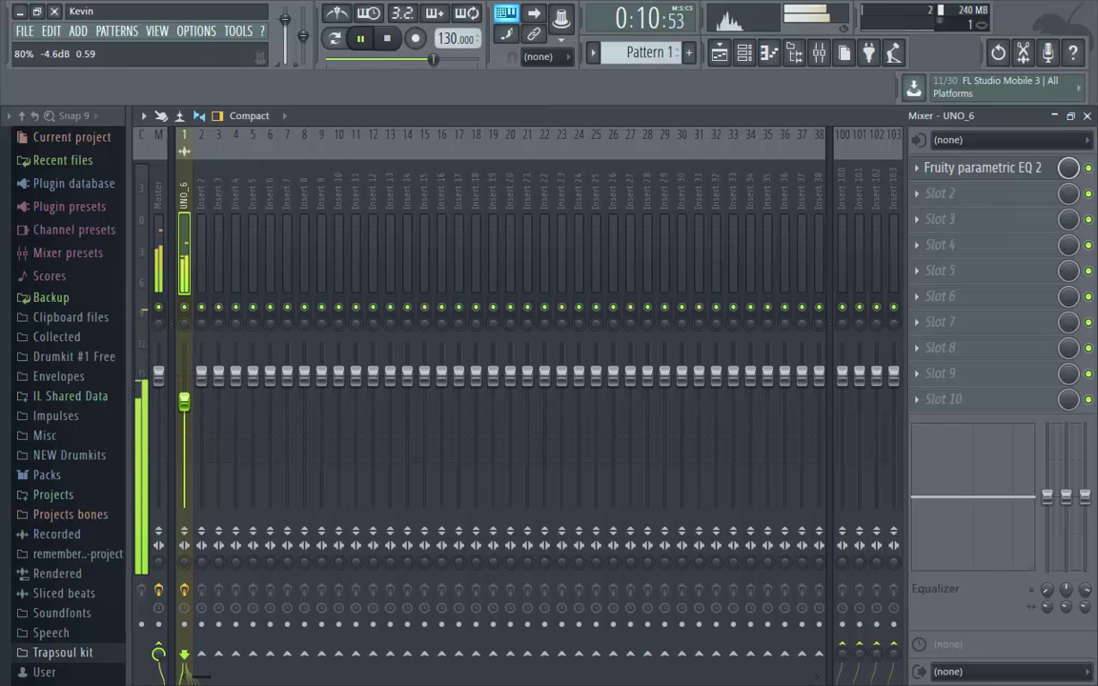
left_click(1089, 117)
left_click(1089, 117)
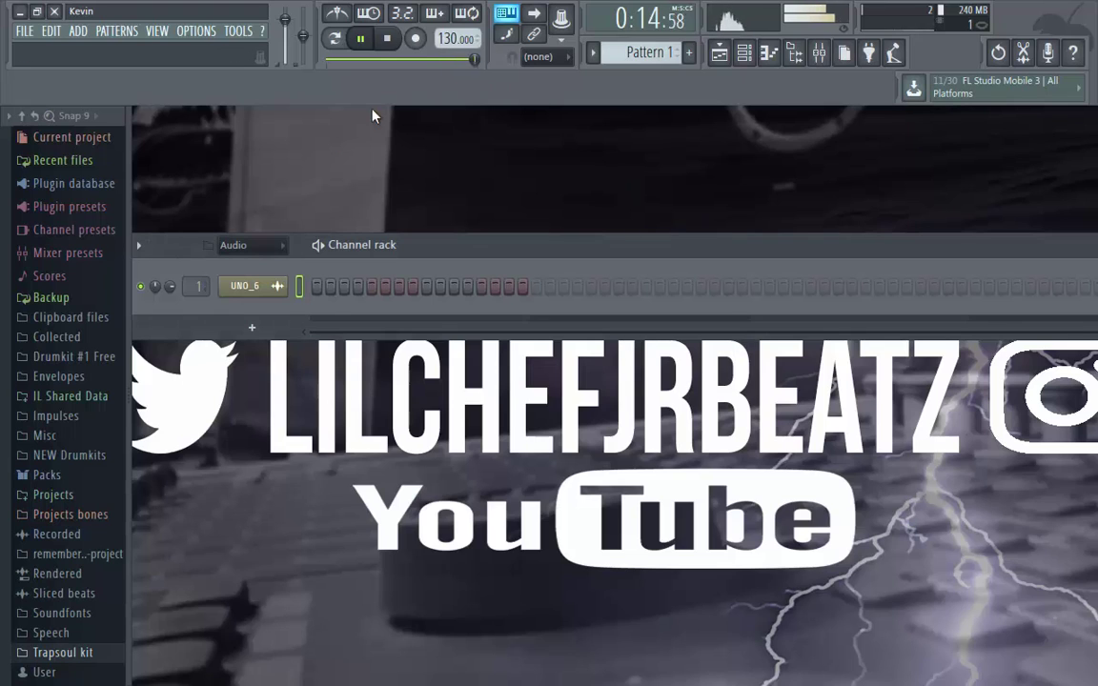
Show the Unsorted channels in the channel rack and add a Sylenth1 instrument from the plugin picker.
left_click(250, 245)
left_click(236, 286)
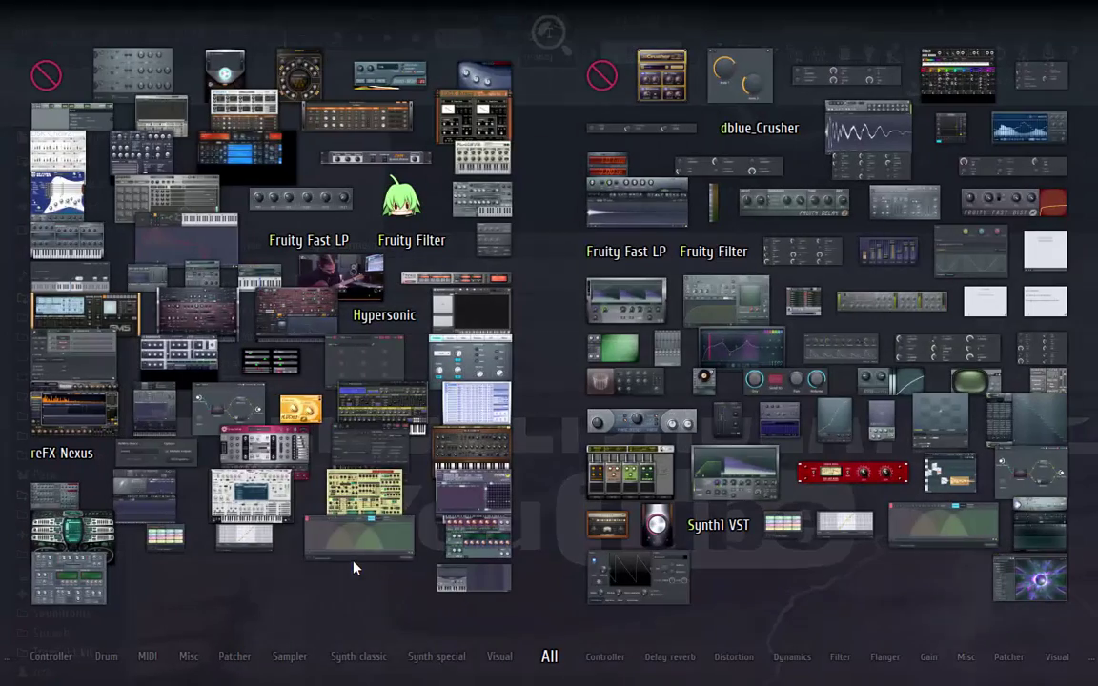
left_click_drag(250, 505, 232, 281)
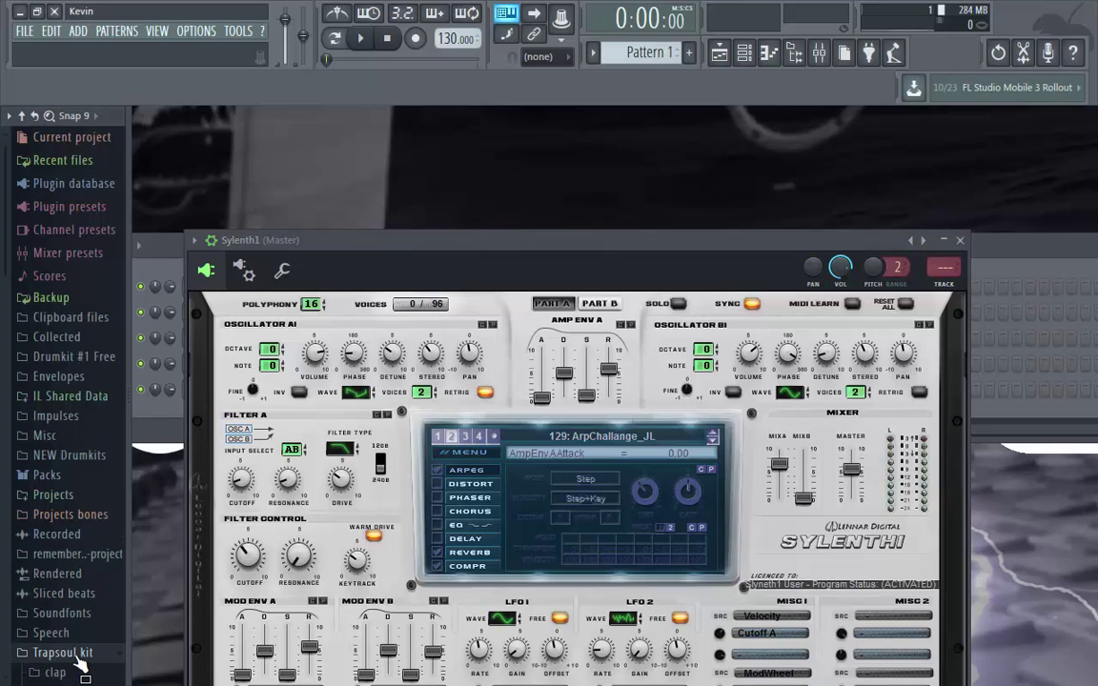
Load the Drake bass_lil preset from the Trapsoul kit's Sylenth folder into Sylenth1 and close the plugin window.
left_click(78, 655)
left_click(72, 621)
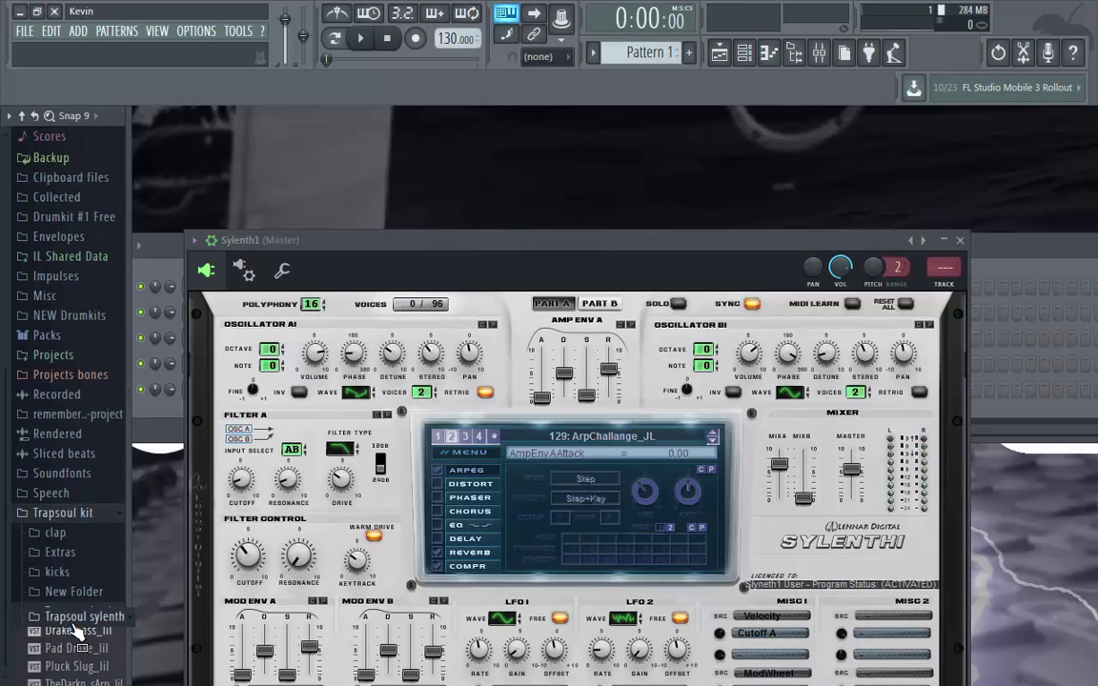
right_click(108, 548)
left_click(143, 547)
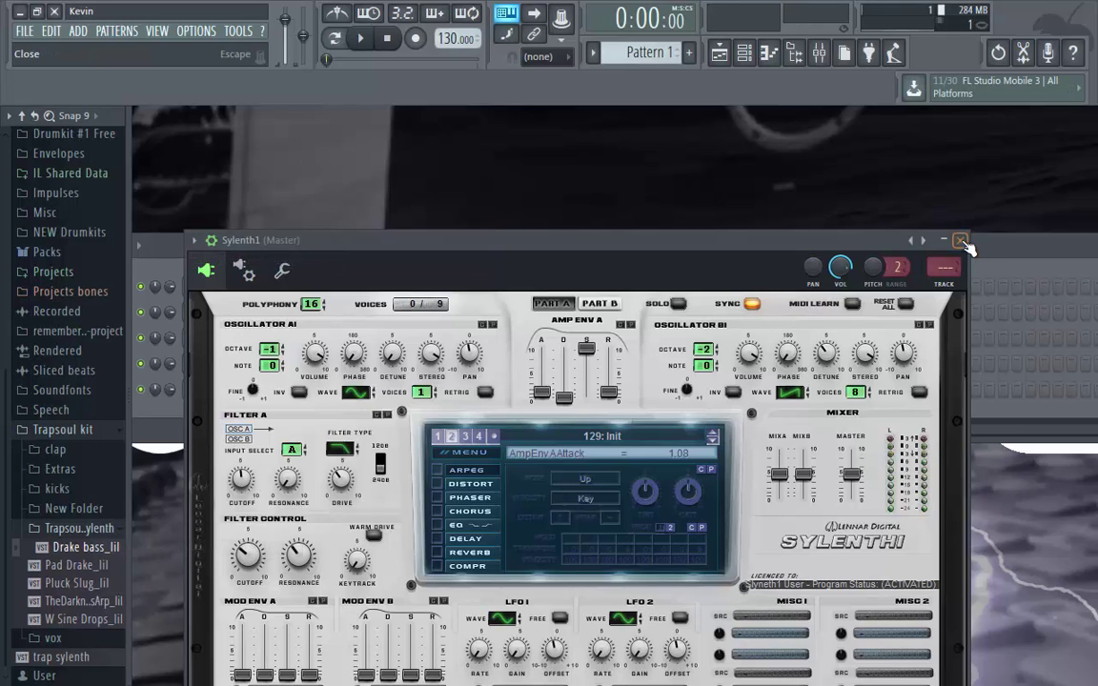
left_click(961, 241)
Go through the kick, clap, snare and hi-hat channels in the channel rack to check their sounds.
left_click(300, 312)
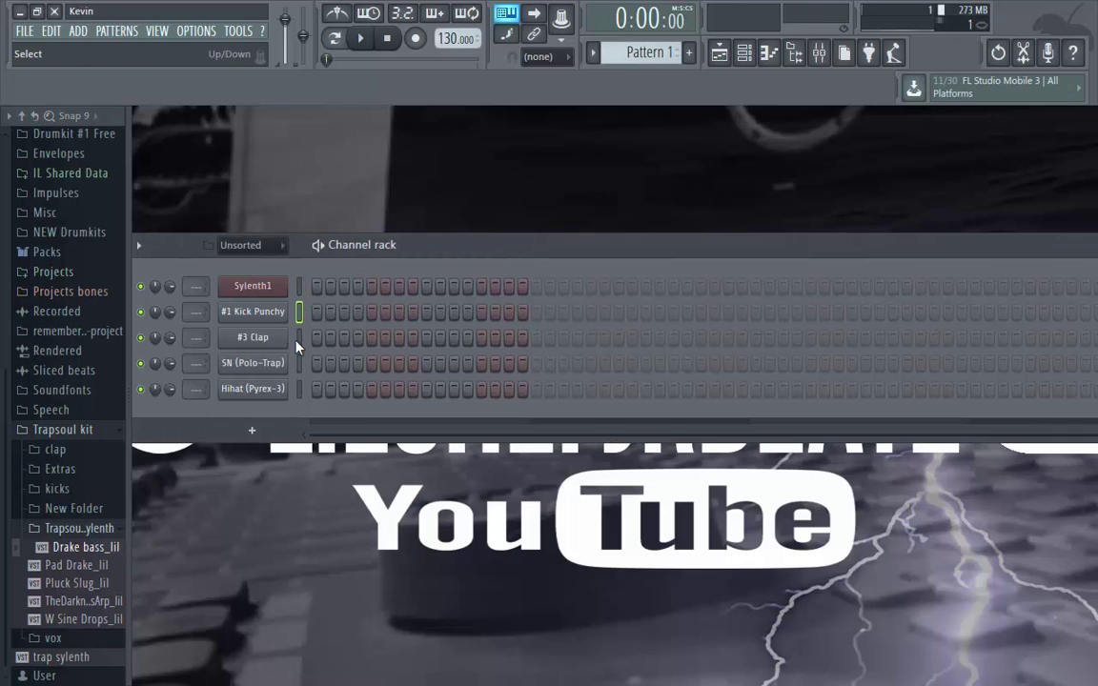
left_click(300, 337)
left_click(300, 363)
left_click(299, 389)
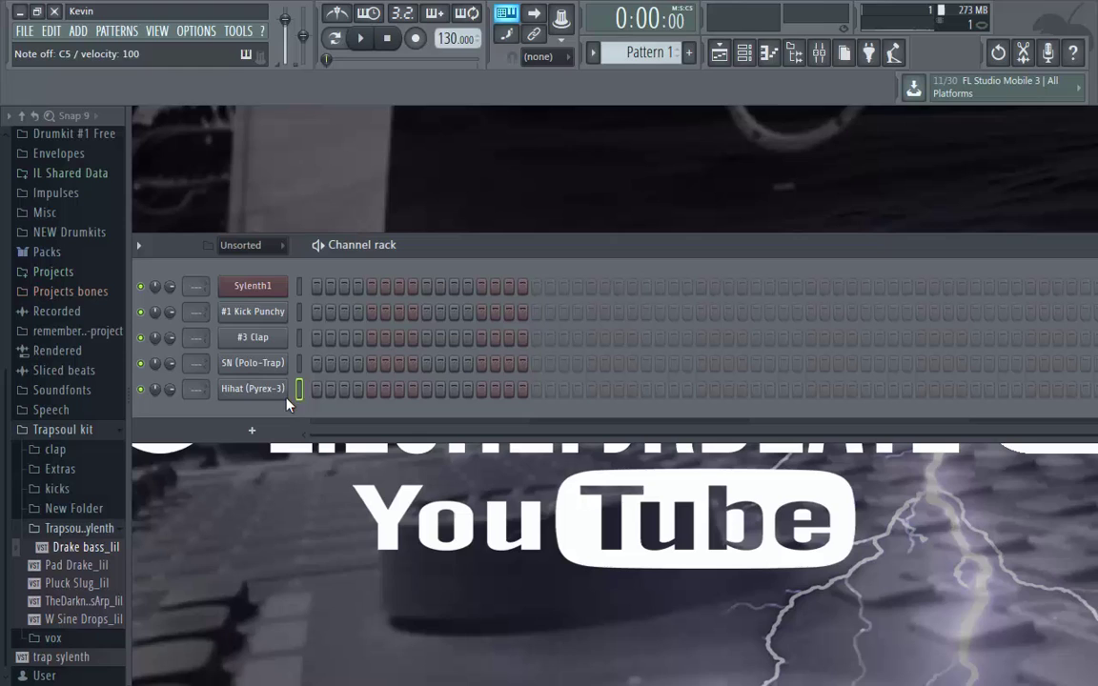
Clone the Sylenth1 channel and move the copy's plugin window clear of the channel list.
left_click(110, 530)
right_click(255, 286)
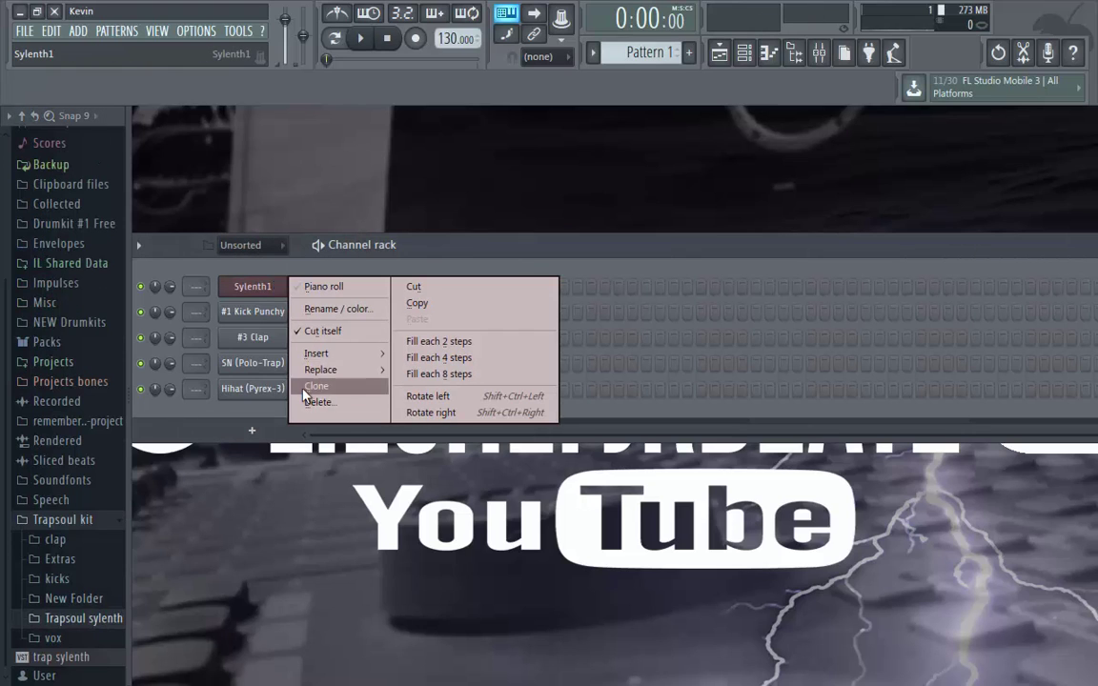
left_click(319, 383)
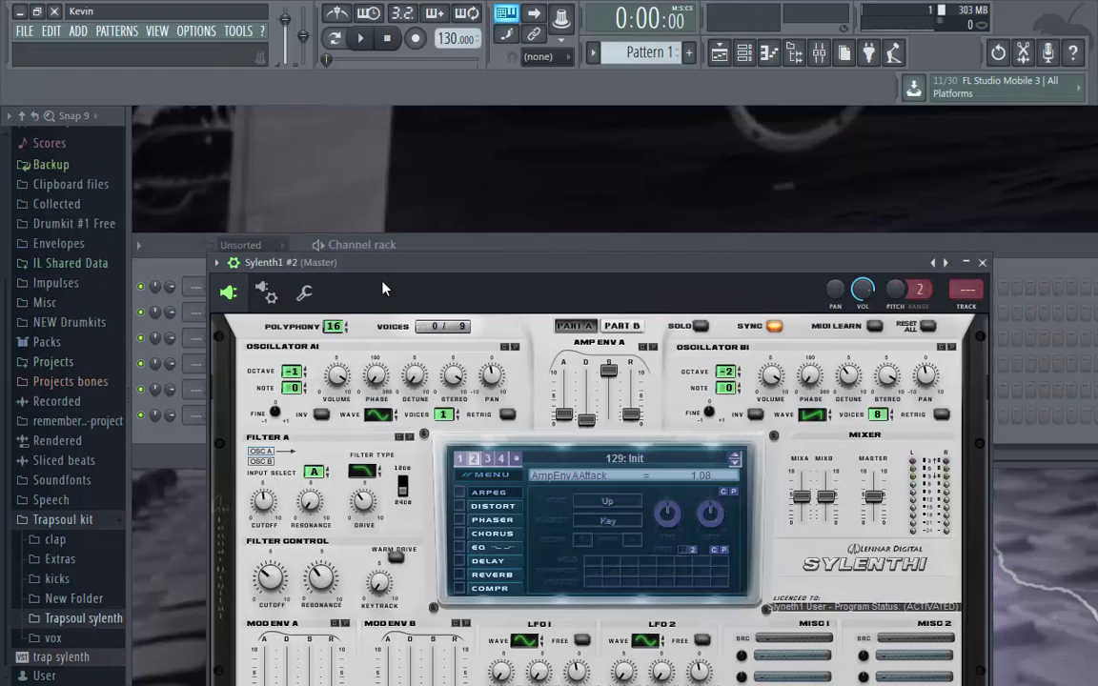
left_click_drag(383, 277, 422, 366)
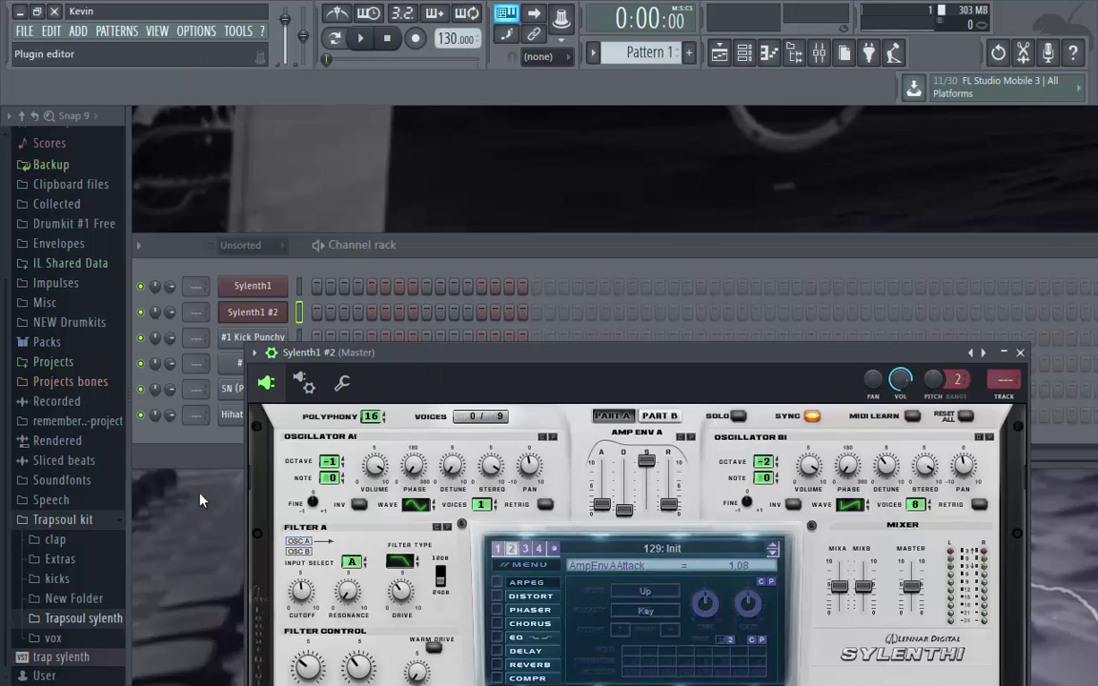
Load the Pad Drake_lil preset into Sylenth1 #2, collapse the Trapsoul kit folder and close the plugin window.
left_click(71, 622)
right_click(98, 569)
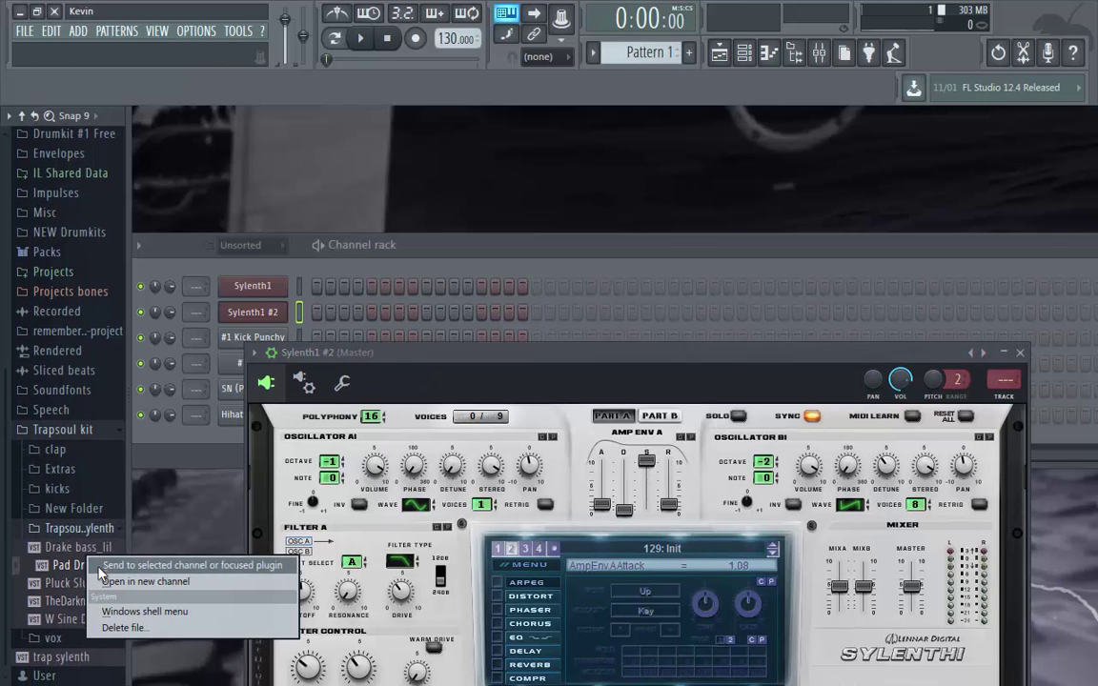
left_click(101, 566)
left_click(79, 528)
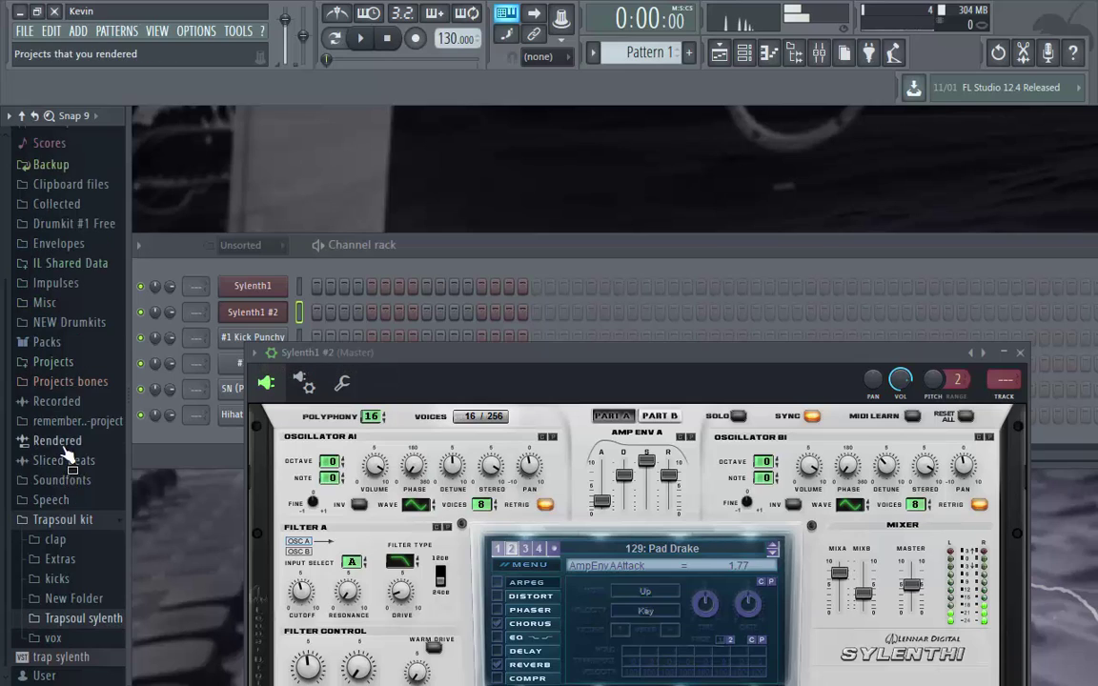
left_click(69, 519)
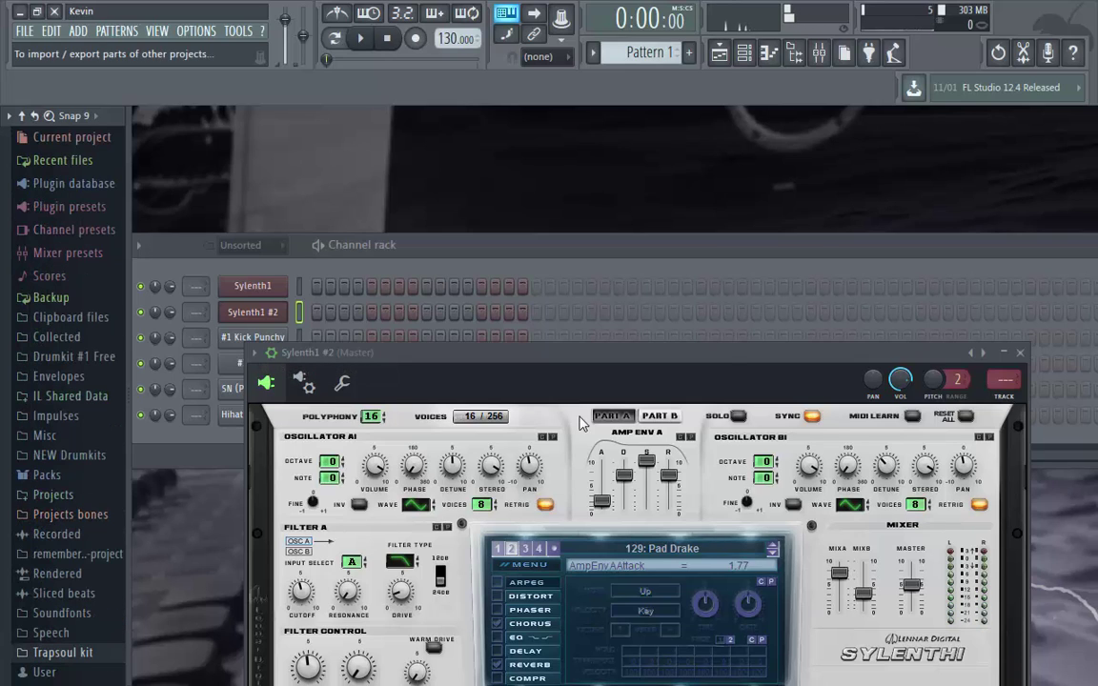
left_click(1020, 352)
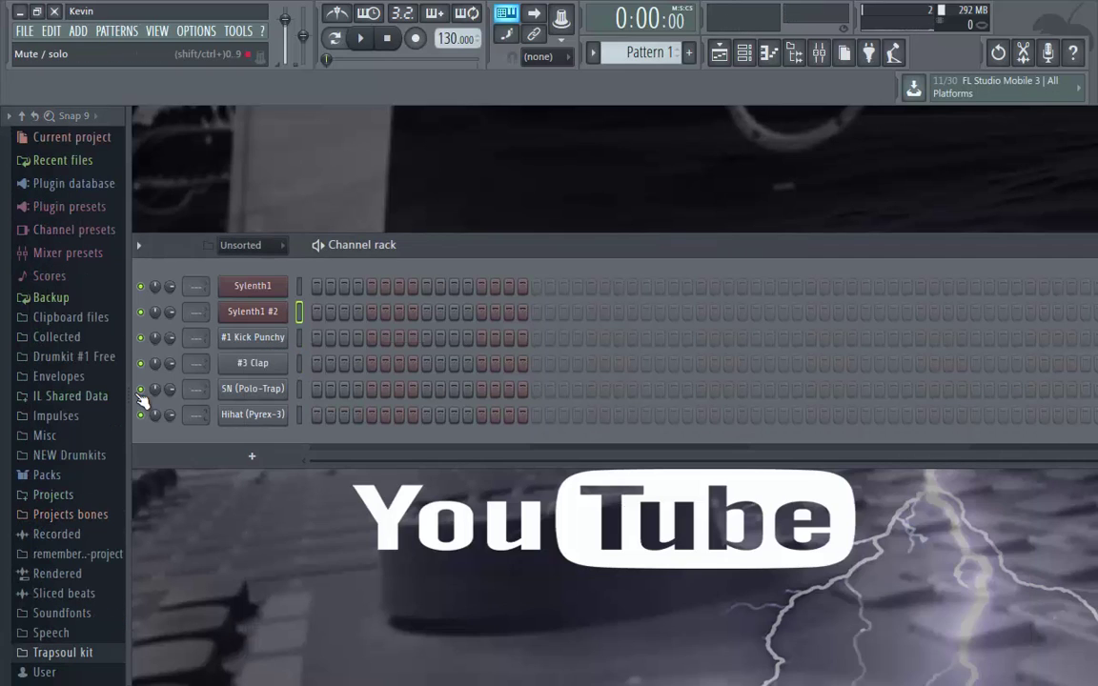
Hide the browser to widen the workspace and open the piano roll of the first Sylenth1 channel.
left_click_drag(127, 386, 25, 386)
key("space")
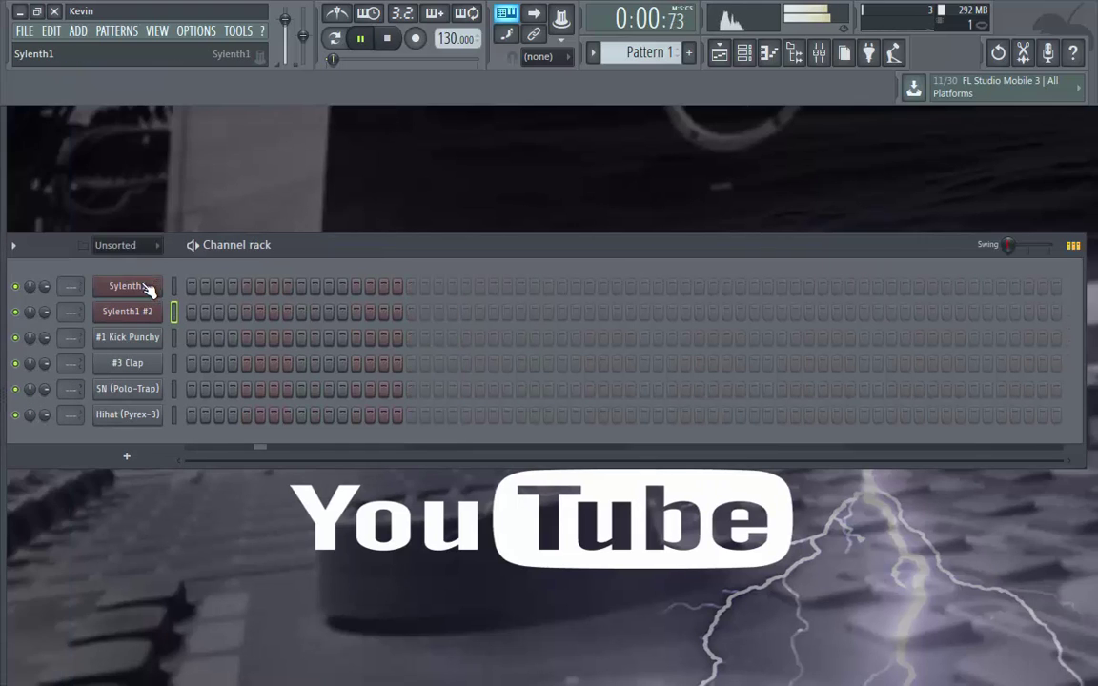
right_click(160, 286)
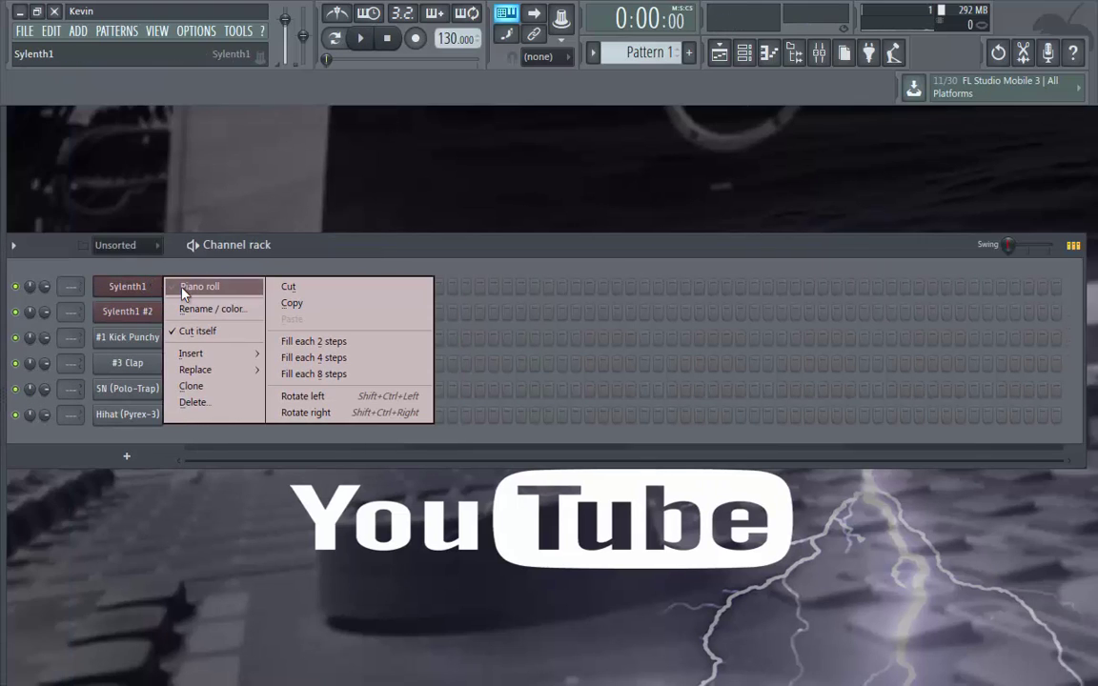
left_click(184, 292)
Play the sample and audition bass keys around C5 to D#5 to find the matching root note.
key("space")
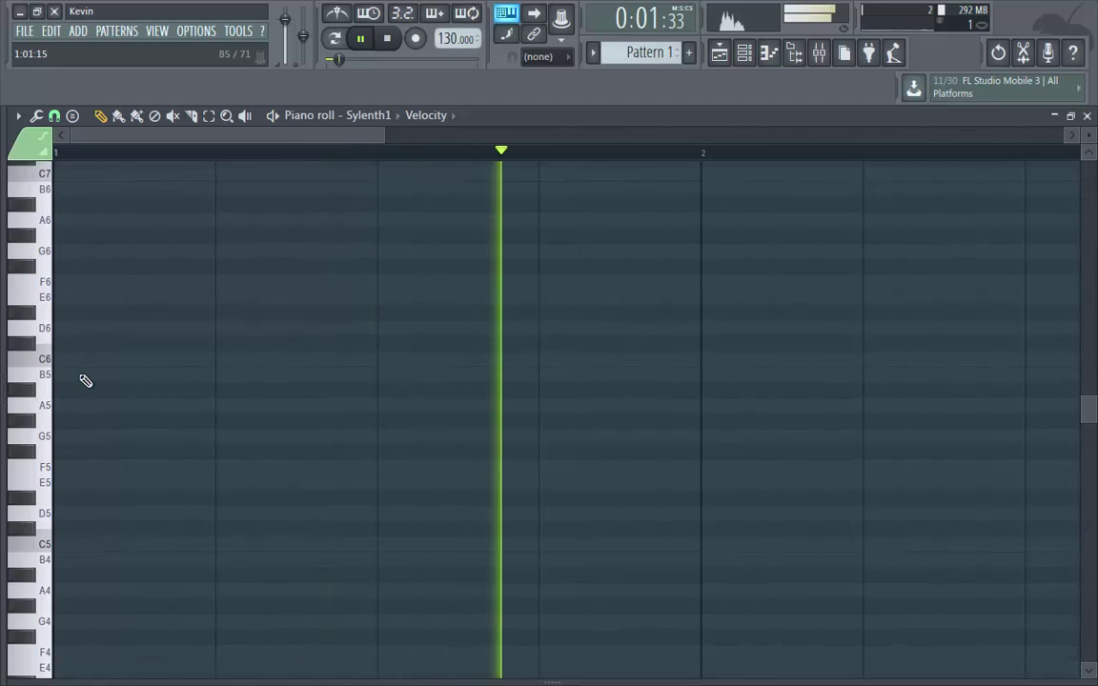
key("space")
scroll(85, 382, "down", 3)
left_click(46, 459)
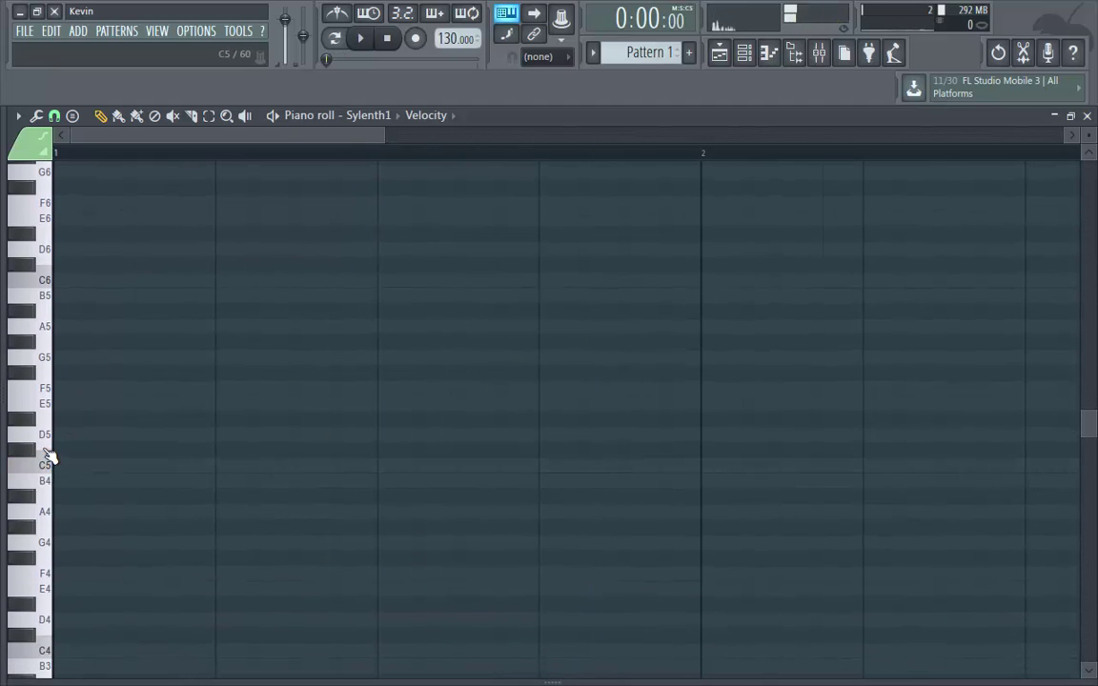
left_click(47, 448)
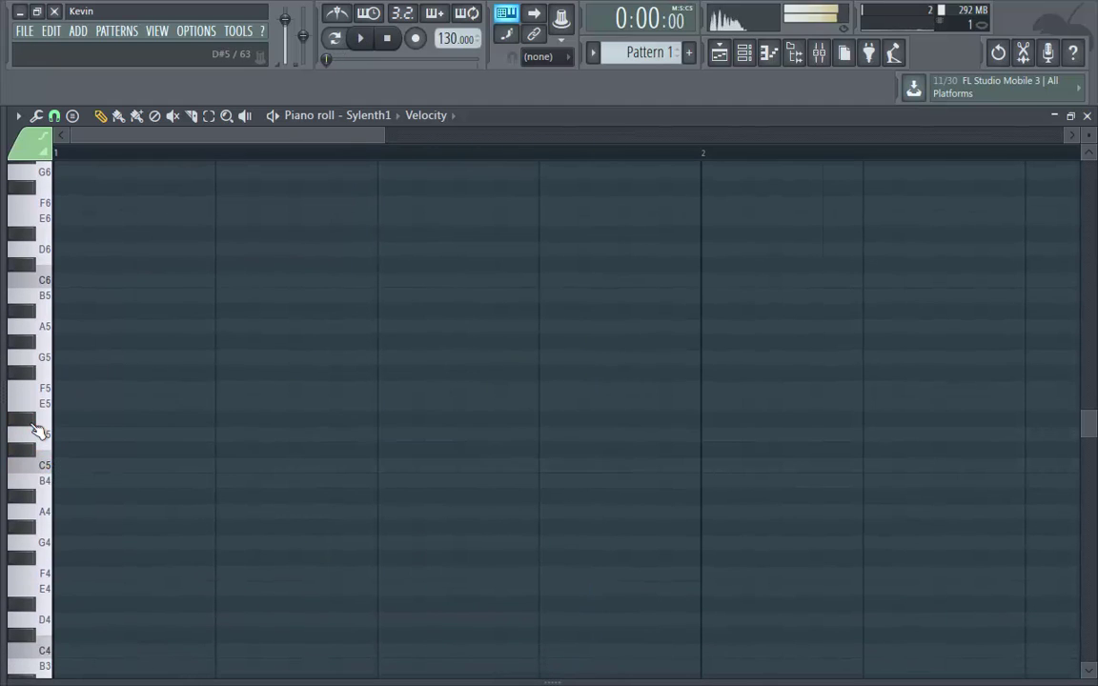
left_click(36, 430)
Place a D5 note at the start of the bass pattern and lengthen it to two bars.
left_click(61, 436)
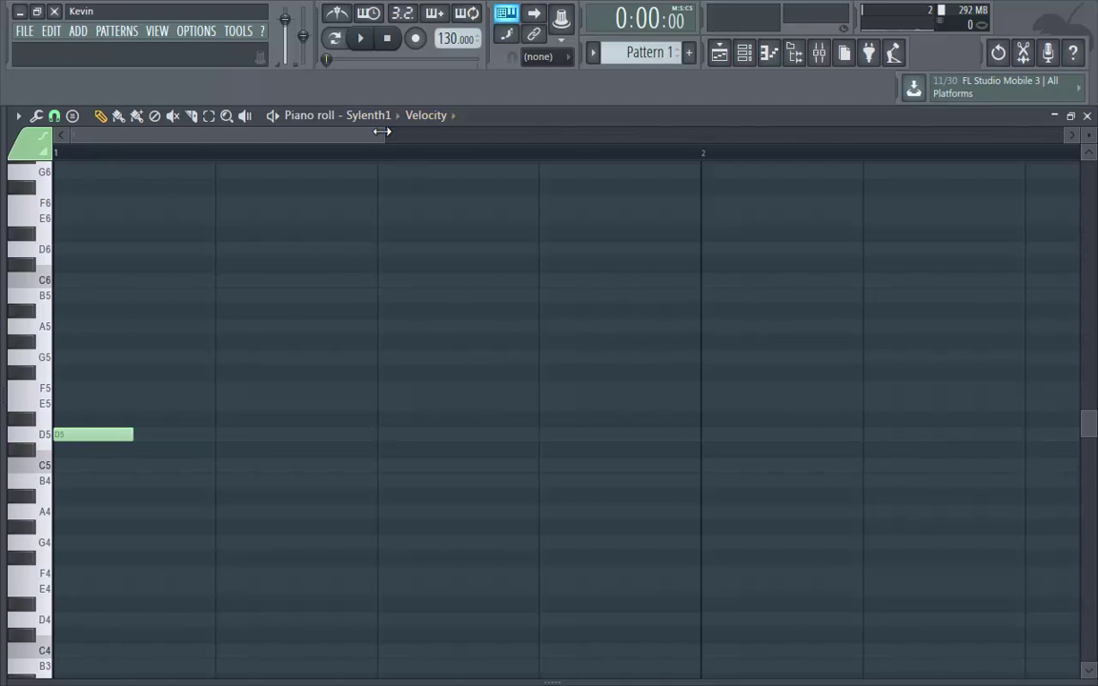
left_click_drag(381, 132, 896, 134)
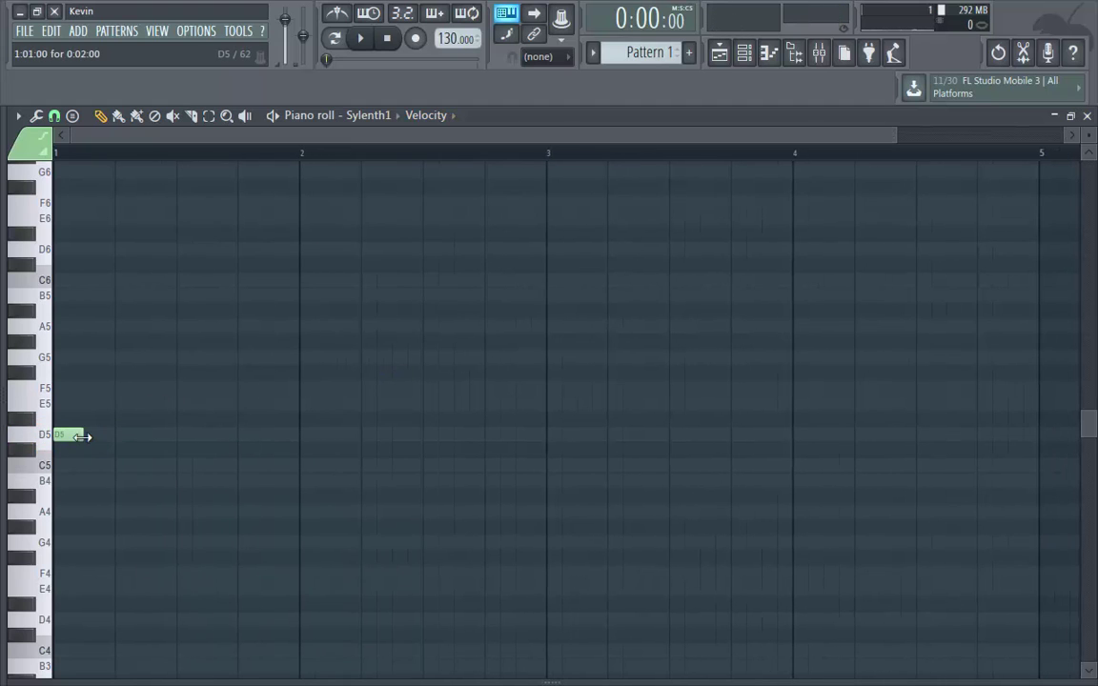
left_click_drag(82, 436, 468, 439)
left_click_drag(540, 434, 541, 434)
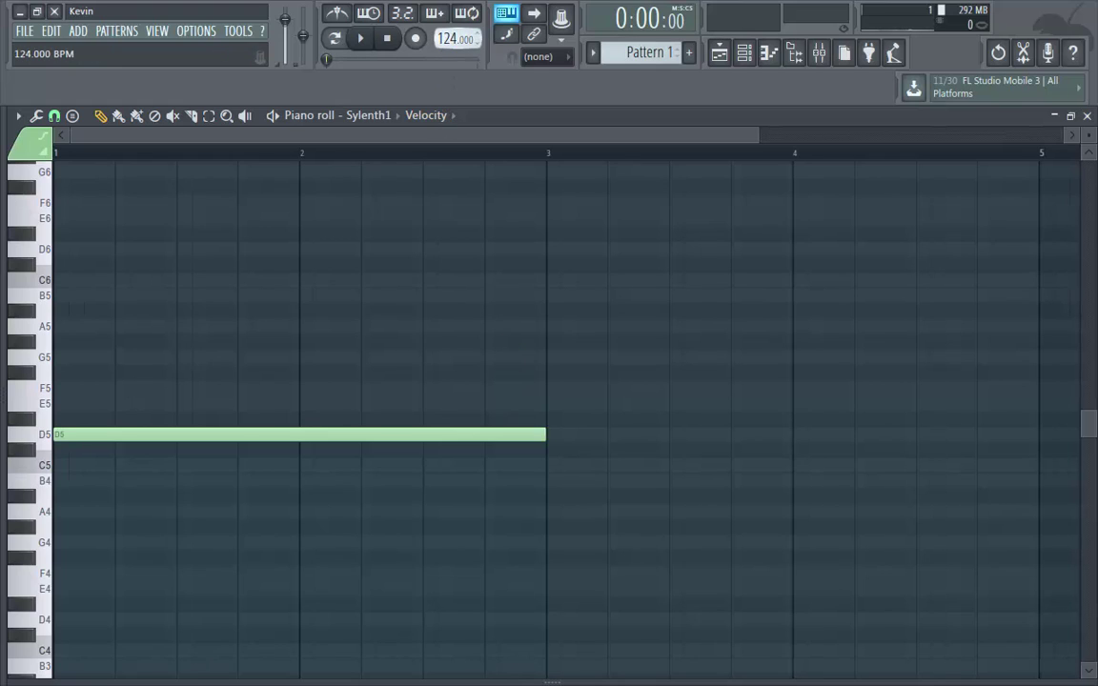
Set the project tempo to 121 BPM and play the arrangement in the playlist to check the bass against the sample.
left_click_drag(470, 39, 471, 41)
key("Return")
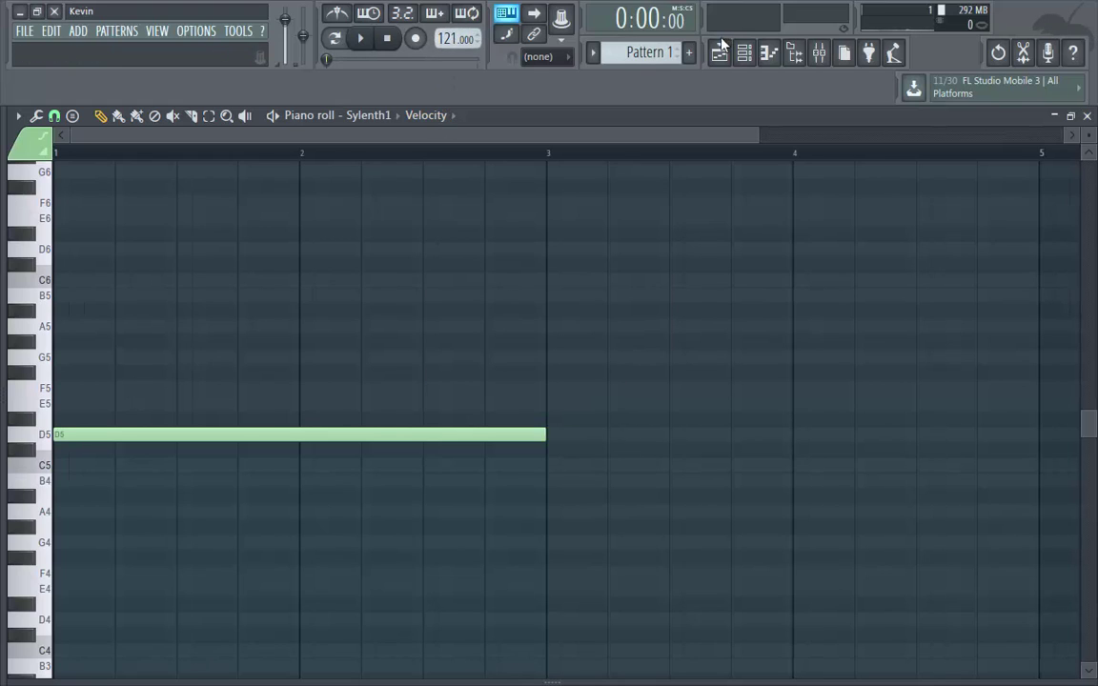
left_click(720, 53)
key("space")
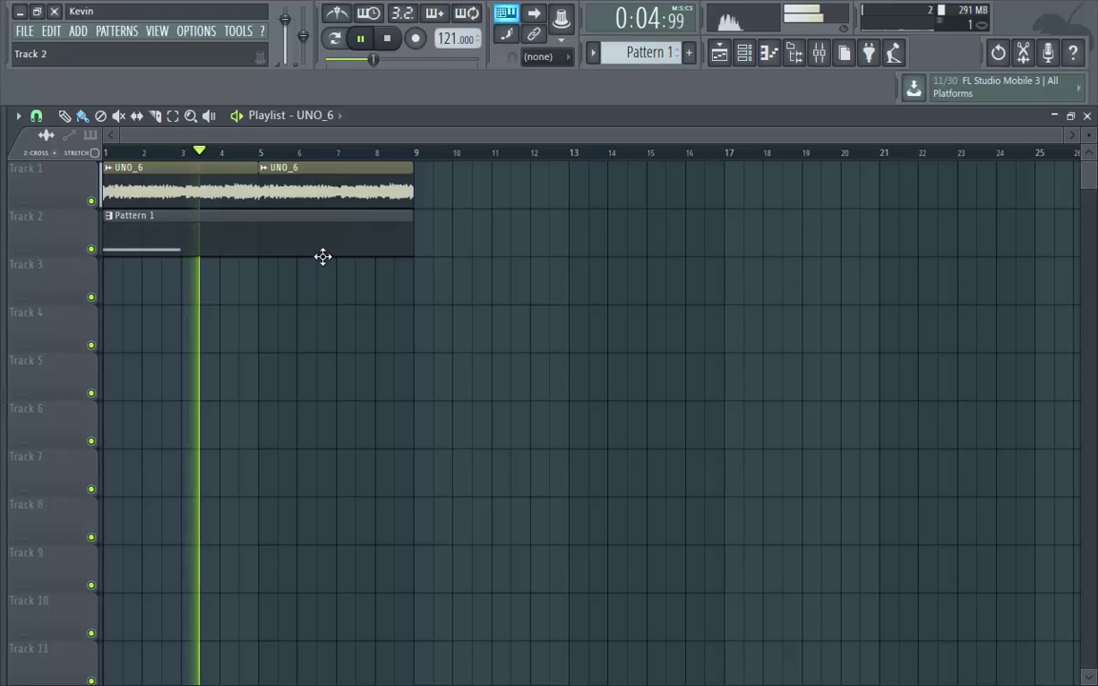
key("space")
key("space")
left_click(1086, 115)
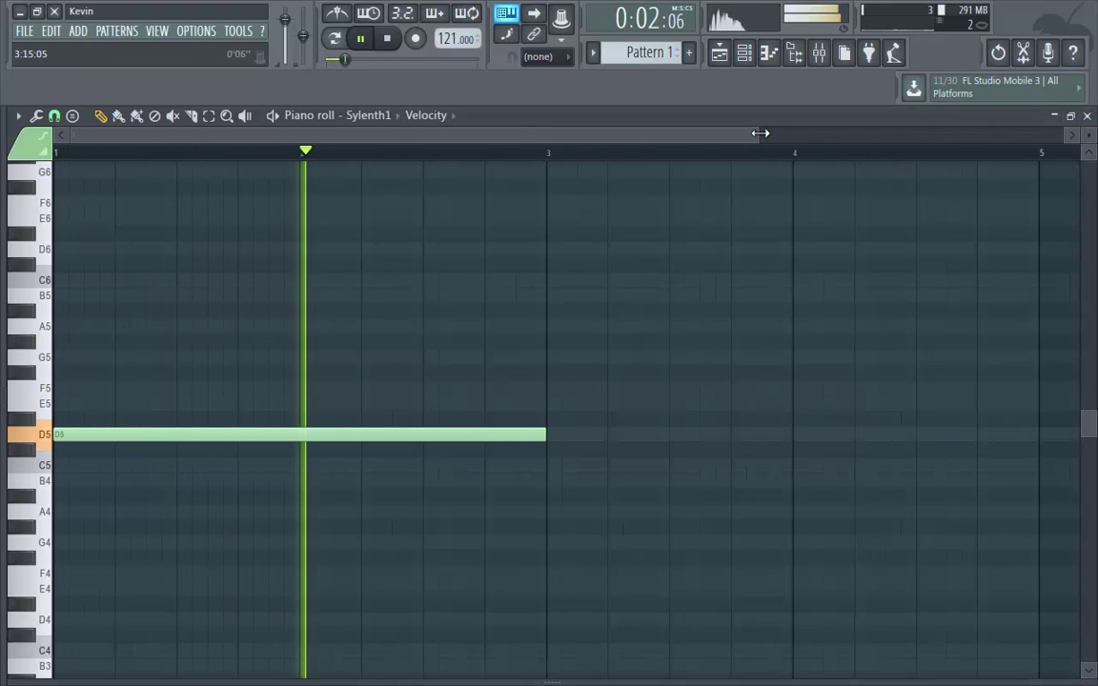
Add an A4 note at bar 3 while checking playback, and shorten it to half a bar.
left_click_drag(759, 133, 375, 433)
key("space")
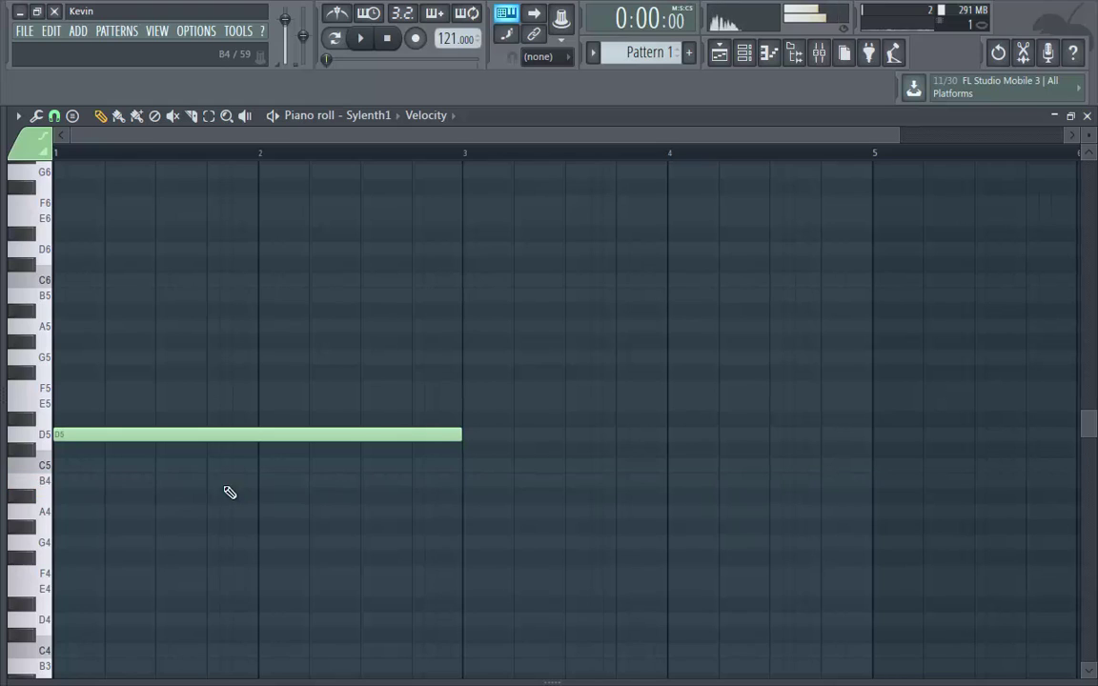
key("space")
left_click(470, 512)
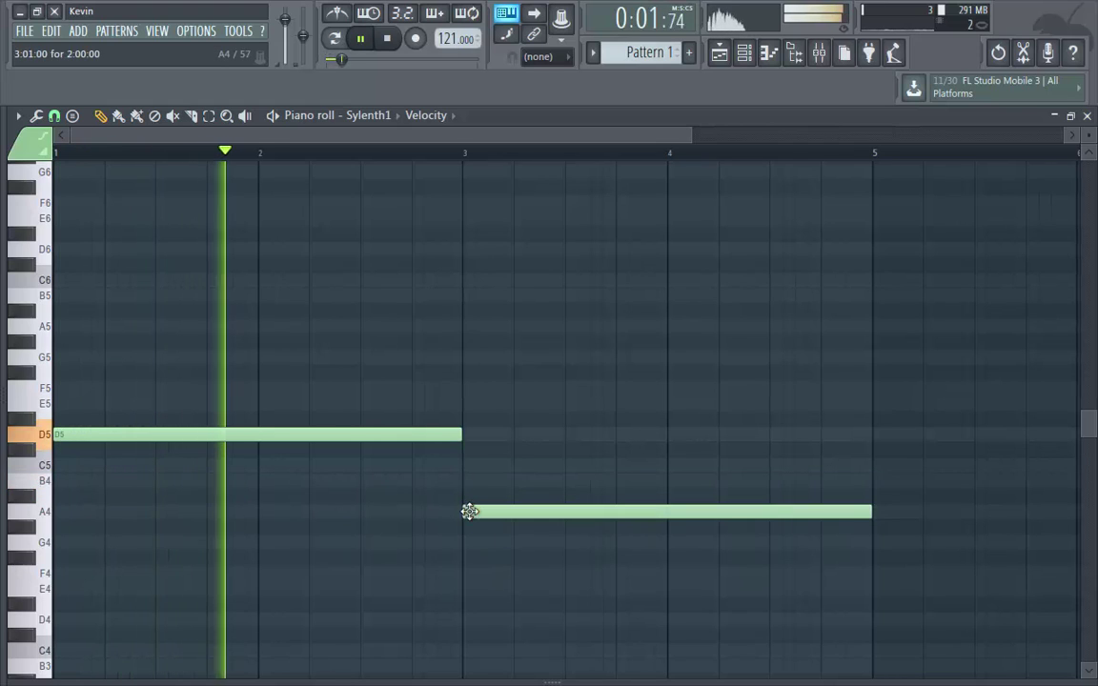
left_click_drag(871, 511, 647, 527)
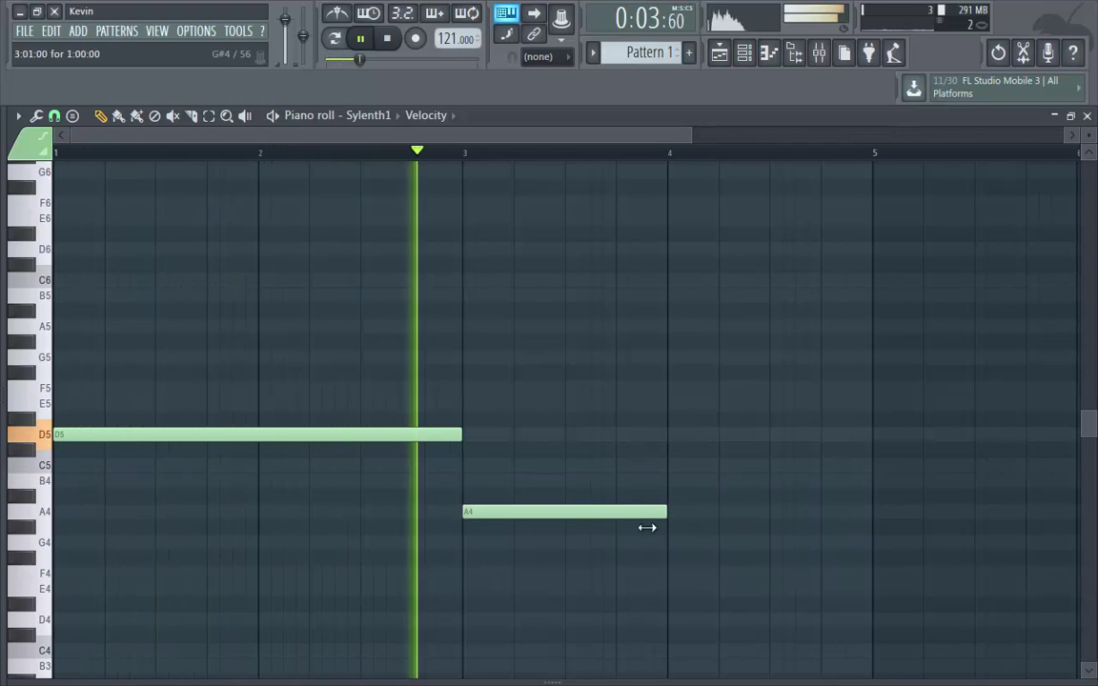
key("space")
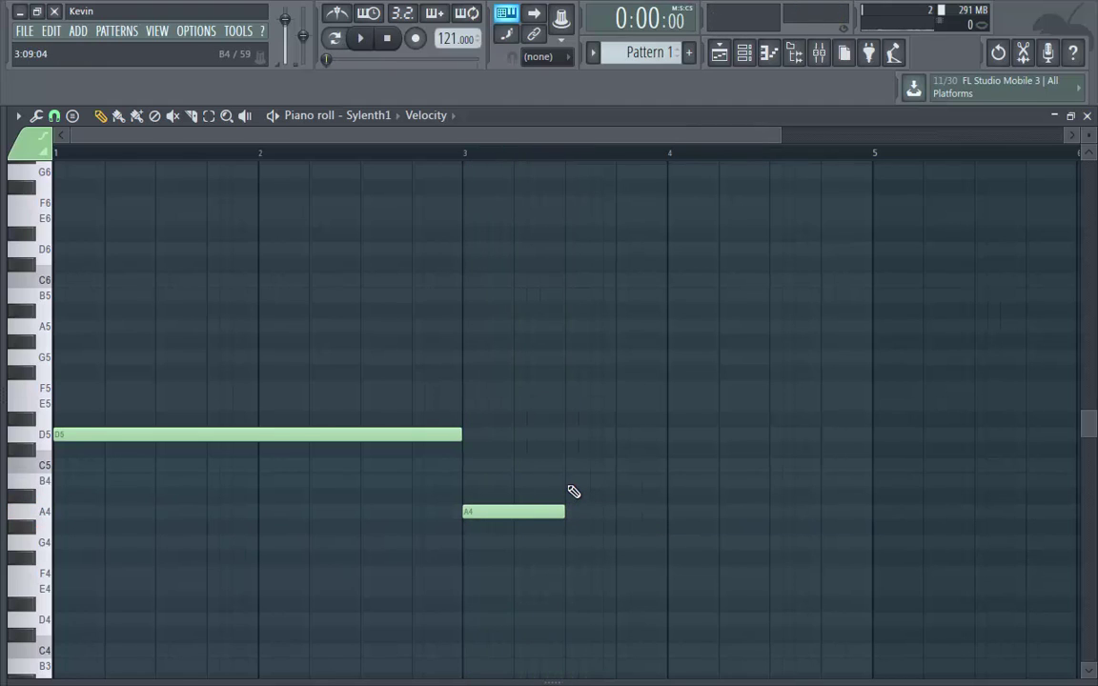
Add a B4 note directly after the A4 note, play the pattern and lengthen the new note to one bar.
left_click(569, 486)
key("space")
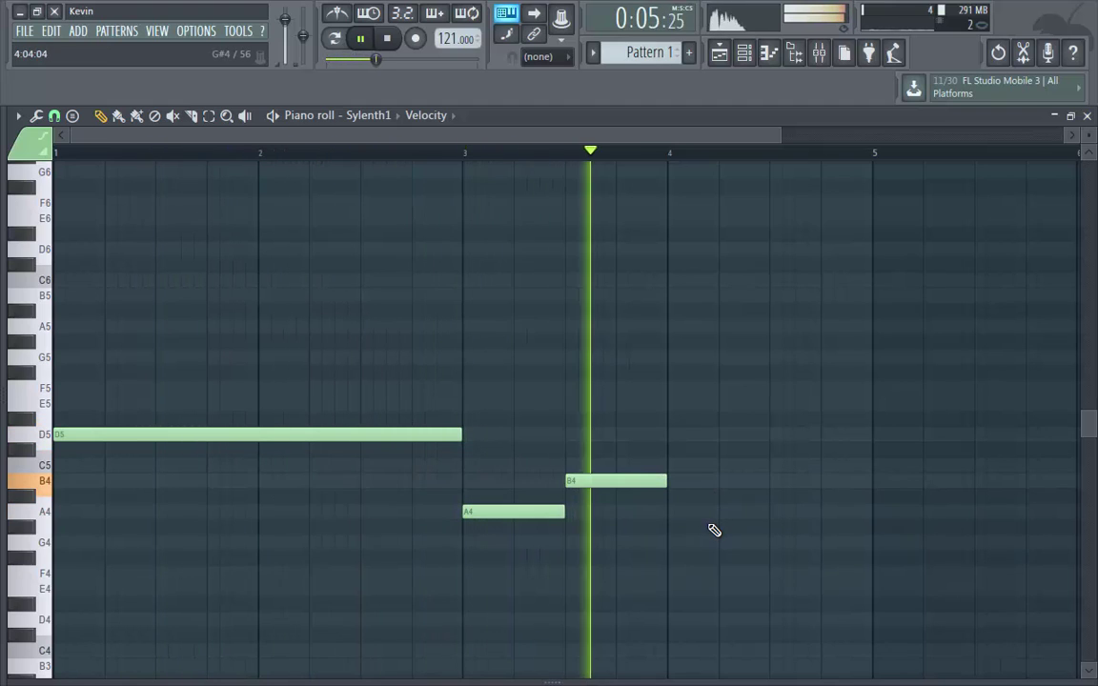
key("space")
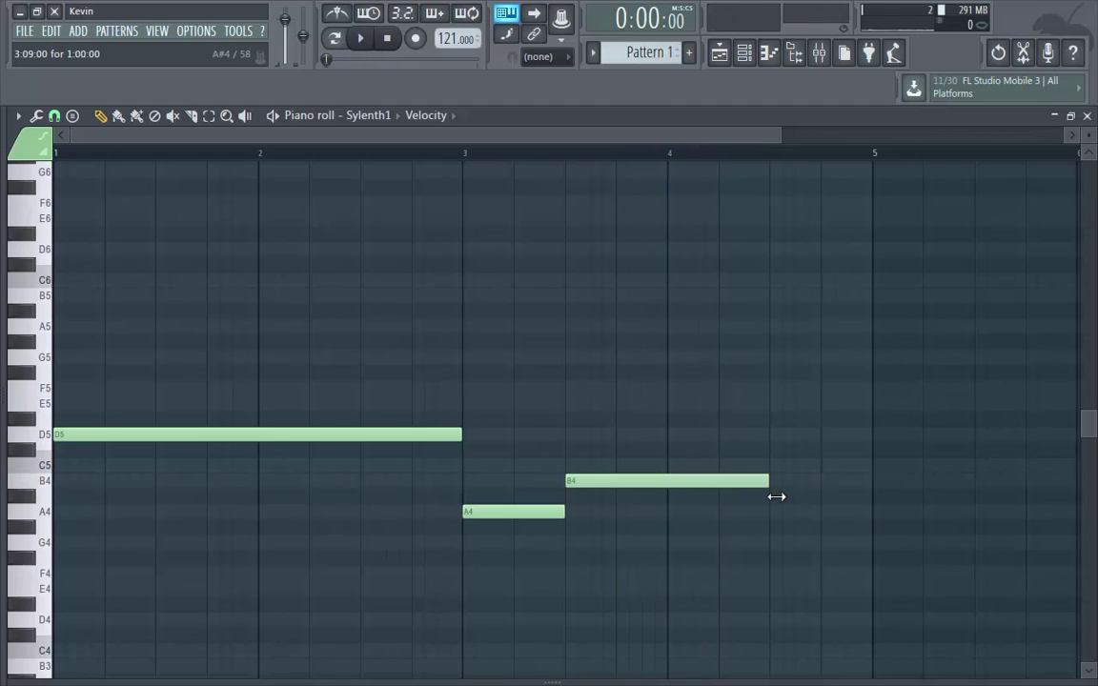
Play the bass pattern and add a half-bar F5 note directly after the B4 note, ending at bar 5.
key("space")
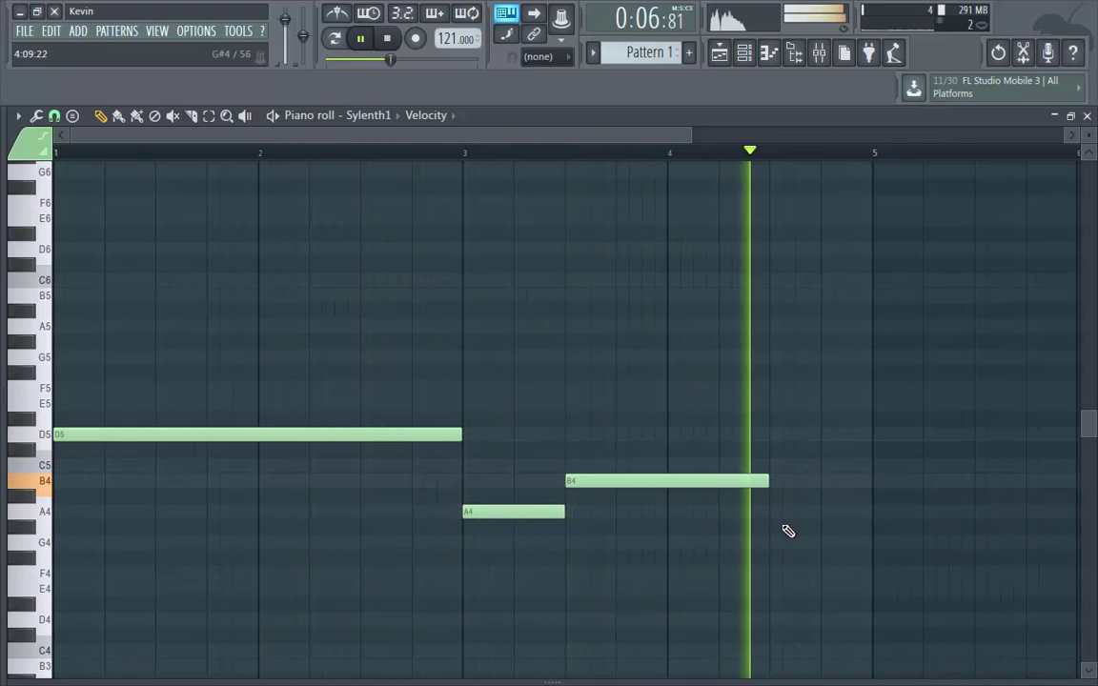
key("space")
left_click(772, 403)
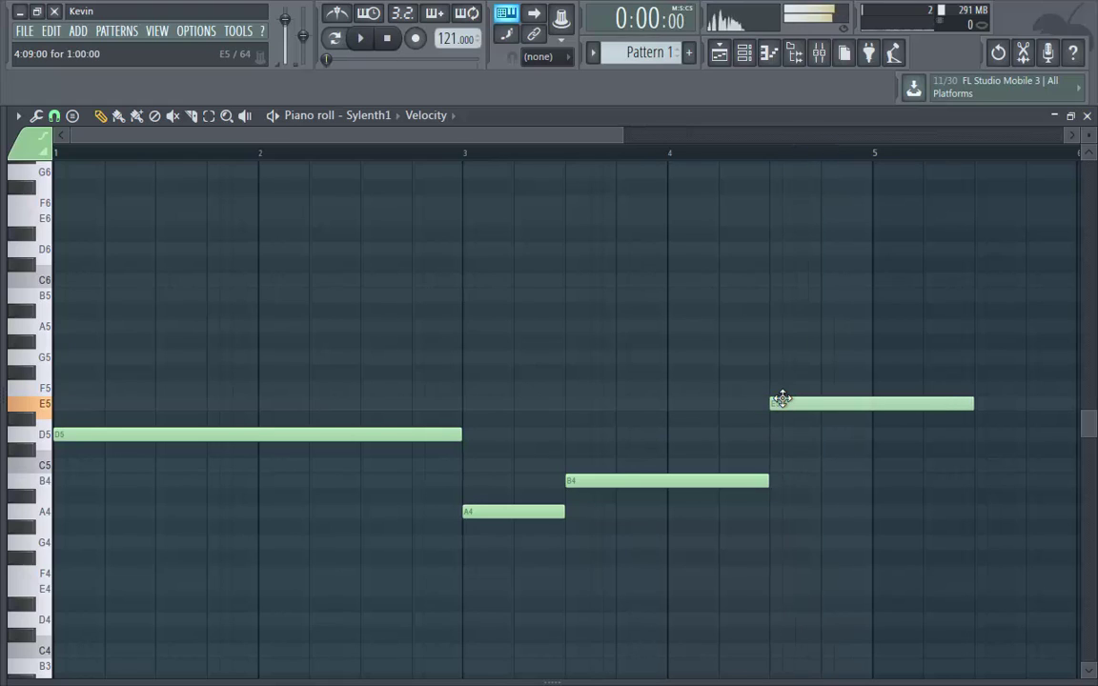
right_click(782, 402)
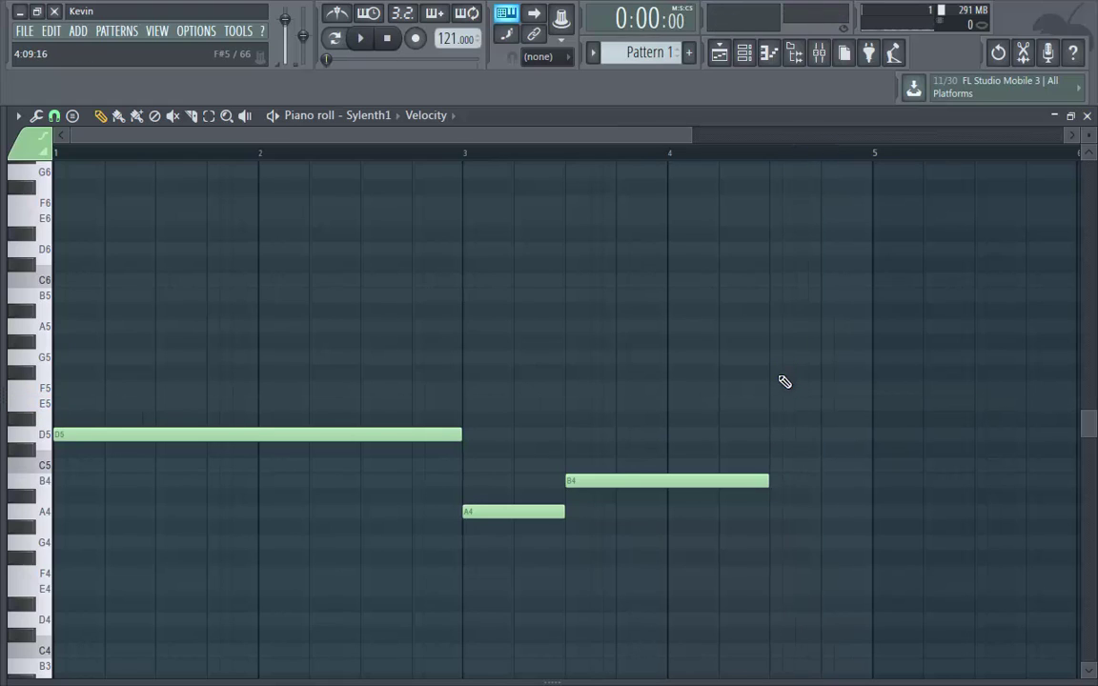
left_click(773, 389)
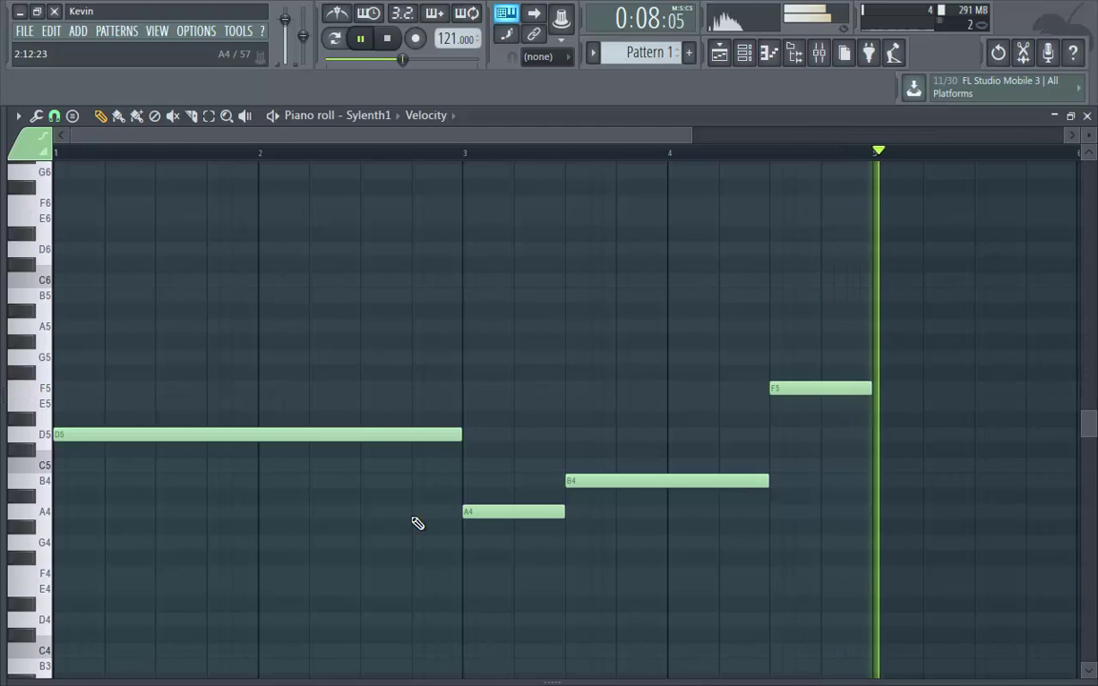
Shorten the B4 note by two steps, move the F5 note against its end, and extend F5 to bar 5.
key("space")
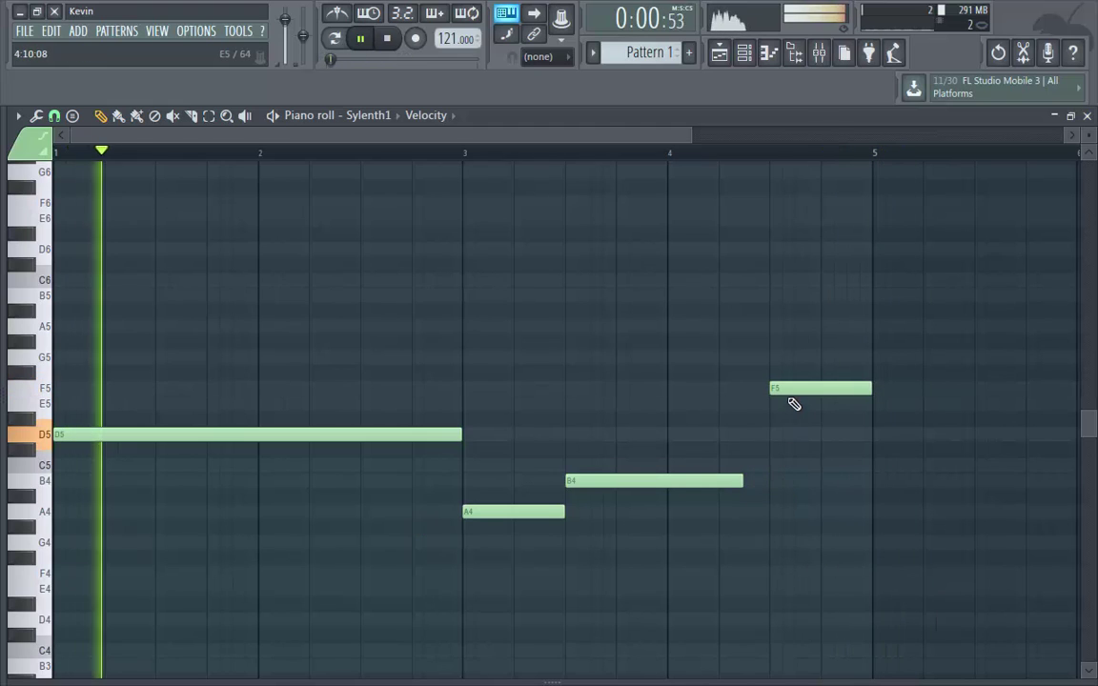
left_click_drag(781, 388, 758, 388)
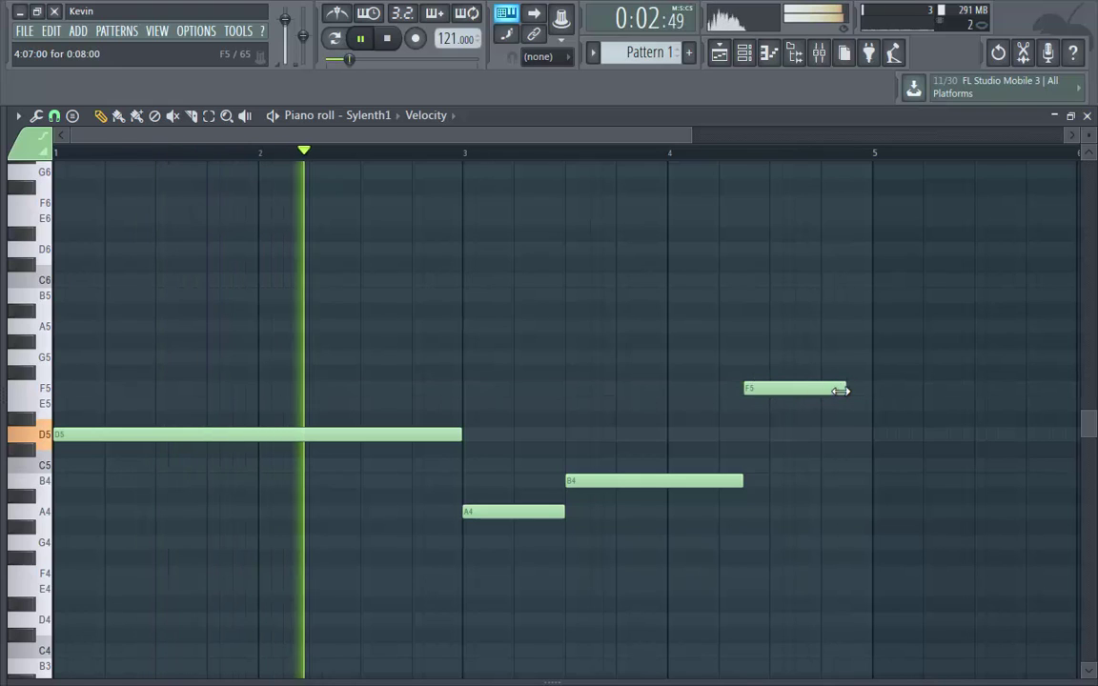
left_click_drag(846, 389, 870, 390)
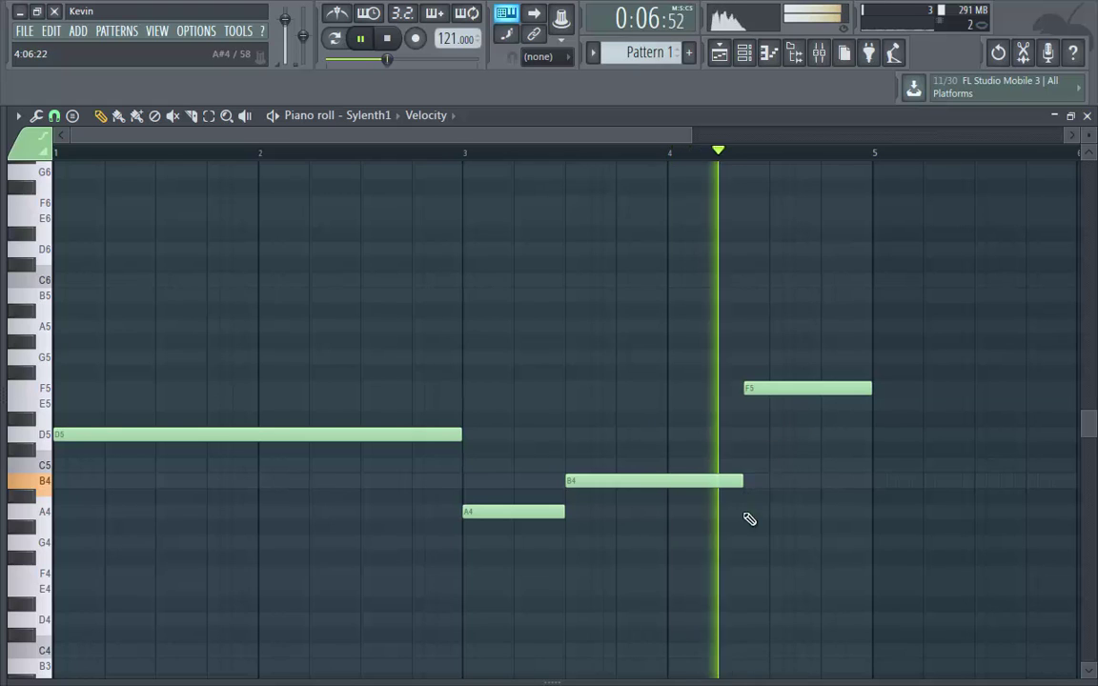
key("space")
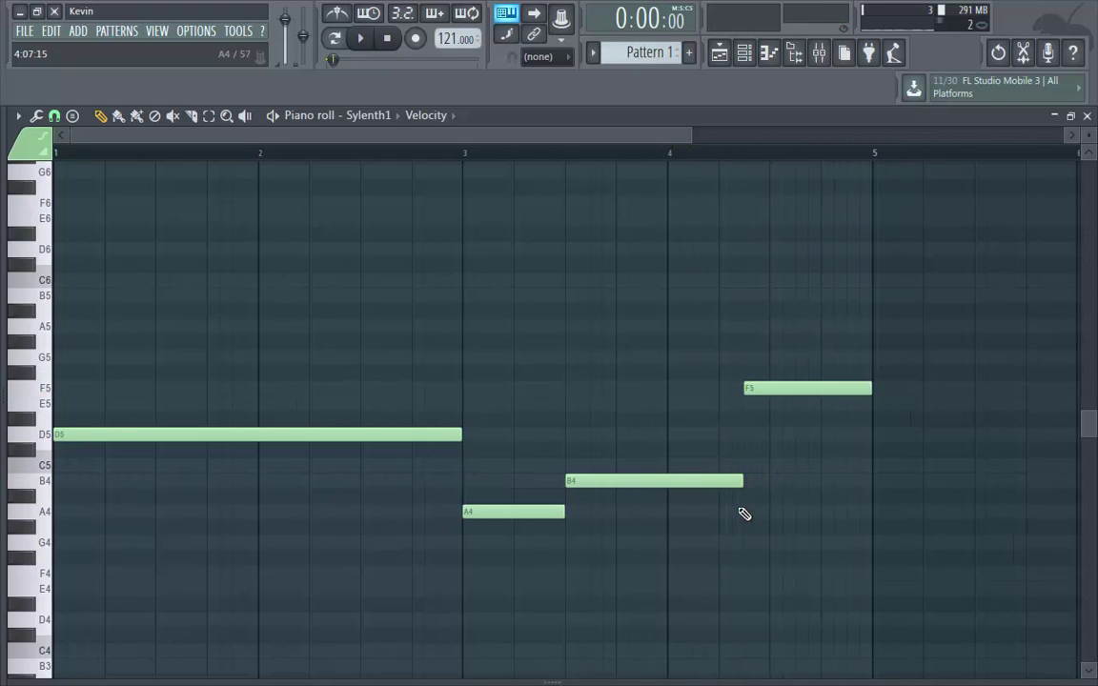
Duplicate the four bass notes into bars 5 to 8, deselect them and close the piano roll.
key("ctrl+b")
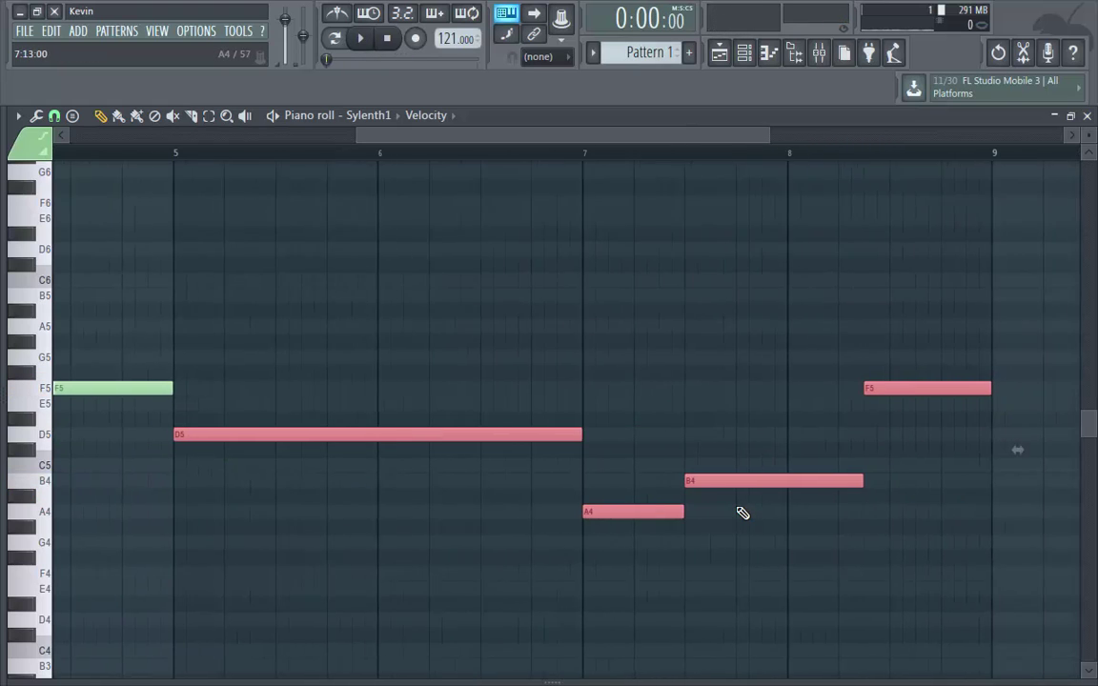
key("ctrl+d")
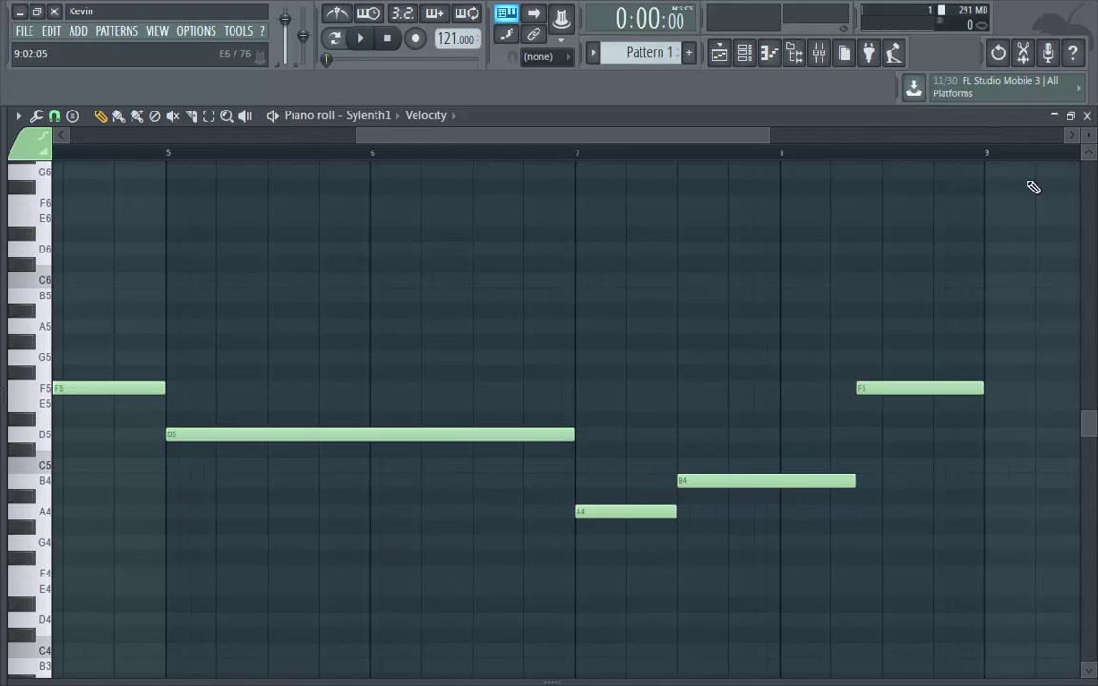
left_click(1087, 116)
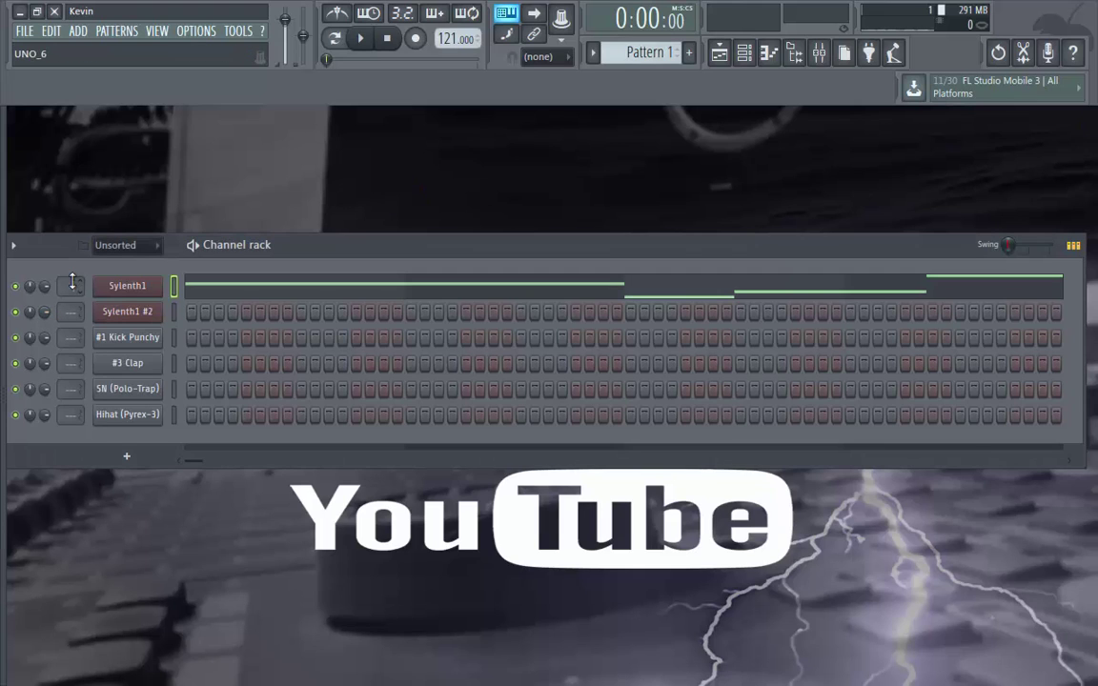
Route the Sylenth1 channel to mixer insert 2 and load Fruity Parametric EQ 2 in the insert's first effect slot.
left_click(818, 53)
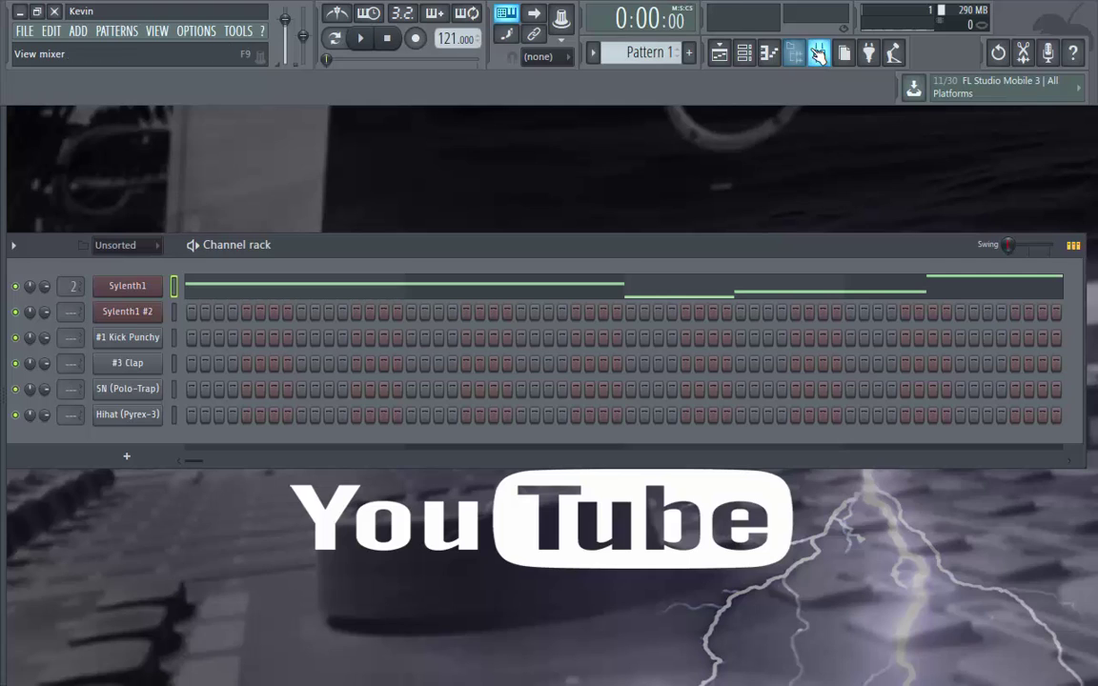
key("space")
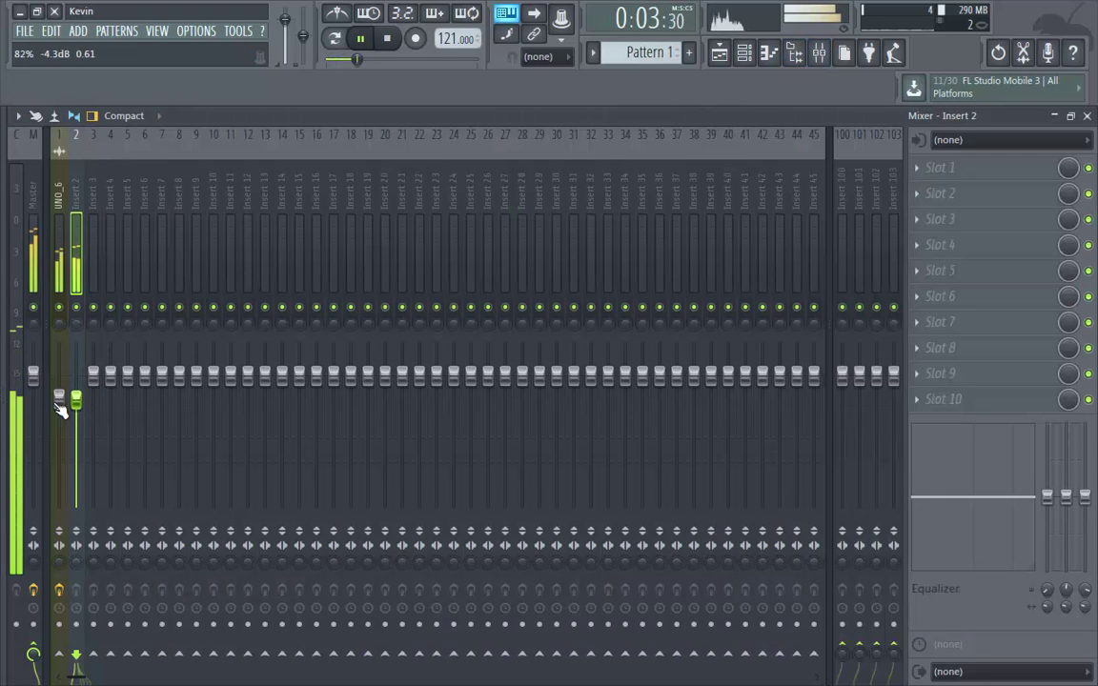
left_click(932, 167)
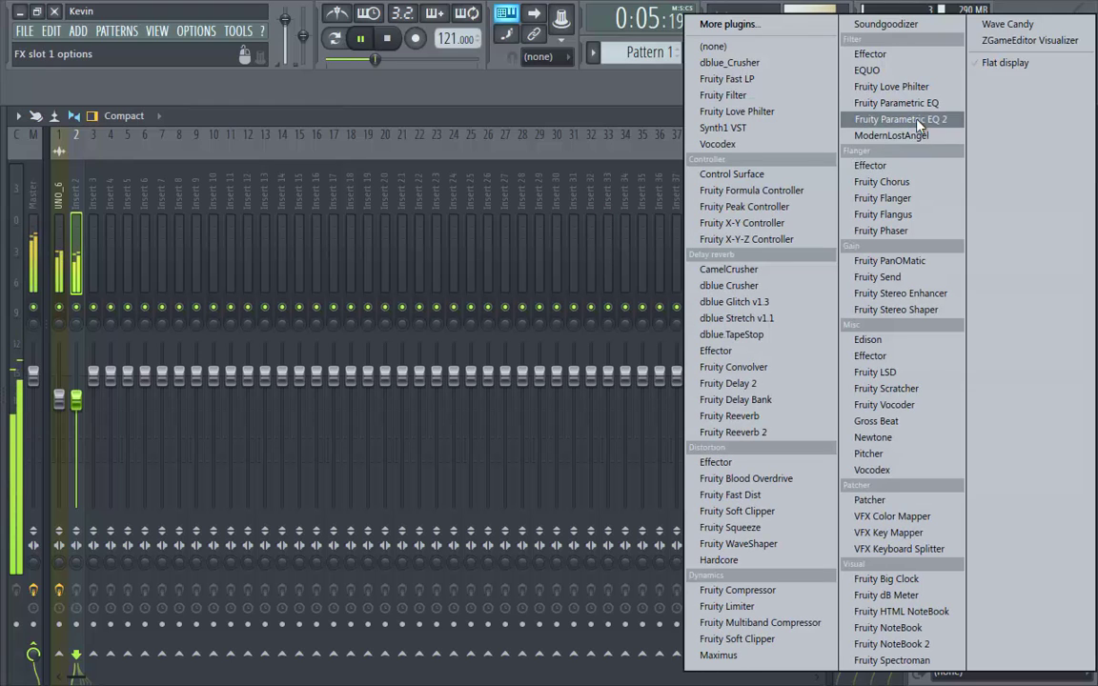
left_click(876, 115)
Switch the EQ to its low-pass and high-pass preset, setting the low pass to about 576 Hz and the high pass to about 63 Hz.
left_click(637, 328)
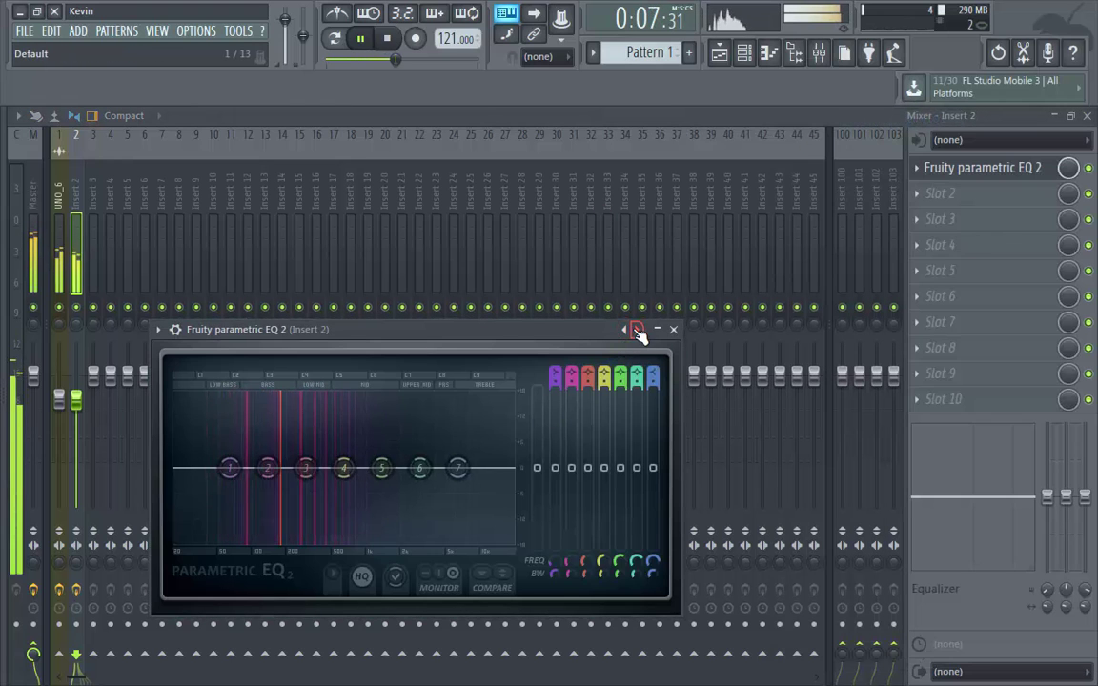
left_click(637, 328)
left_click_drag(512, 468, 339, 468)
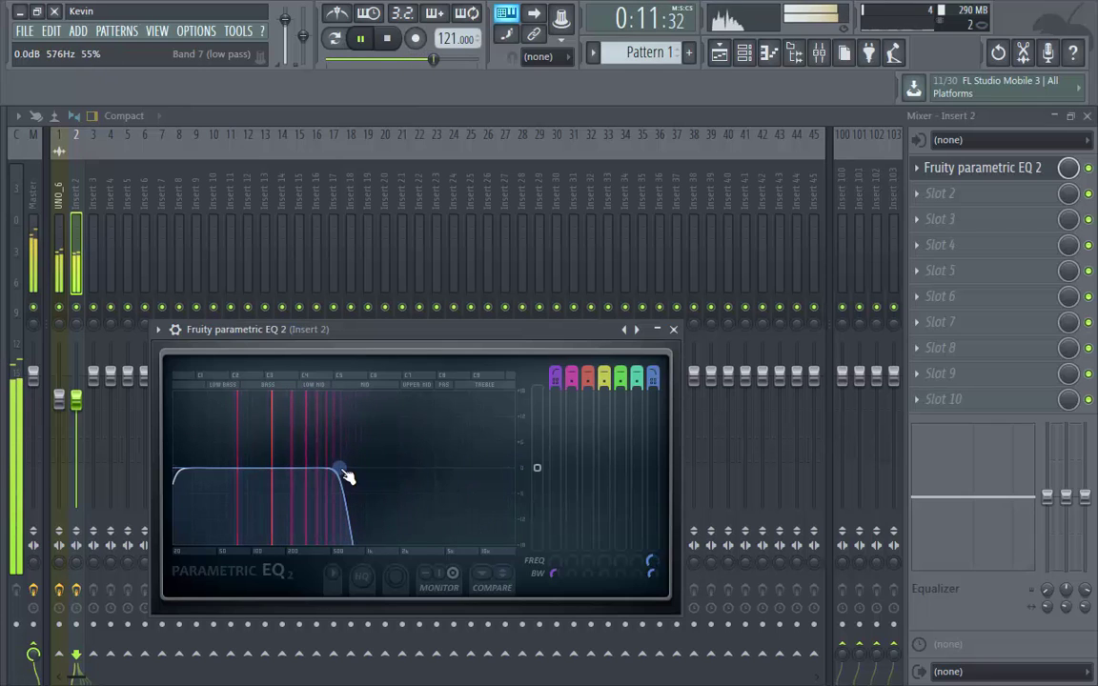
left_click_drag(181, 467, 241, 468)
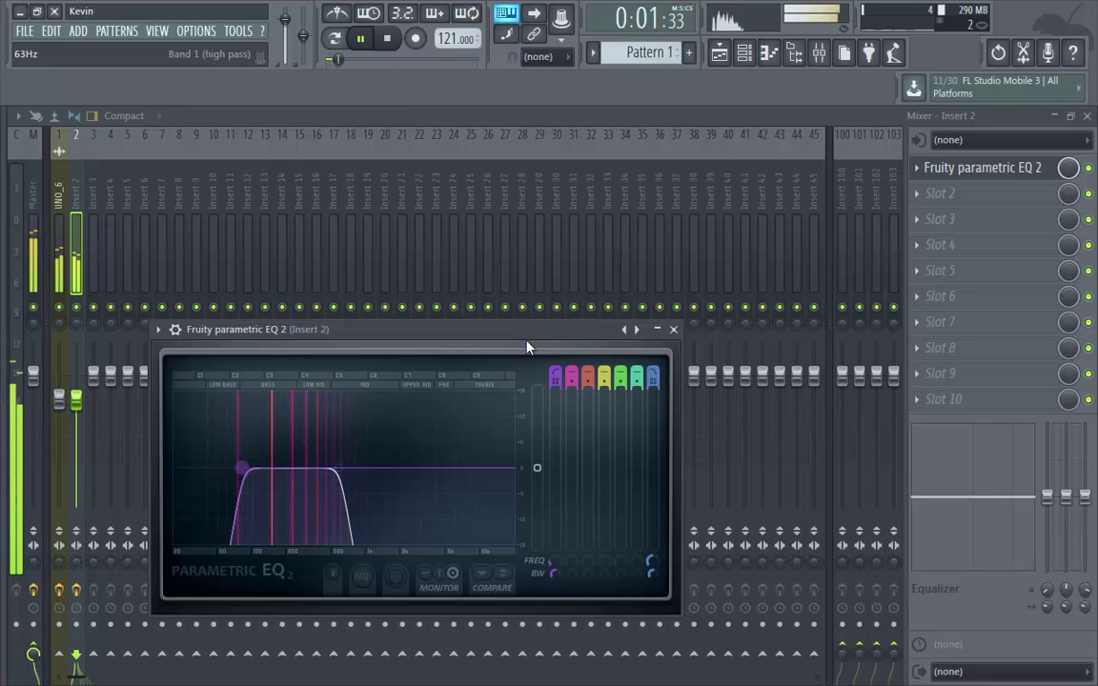
left_click(674, 330)
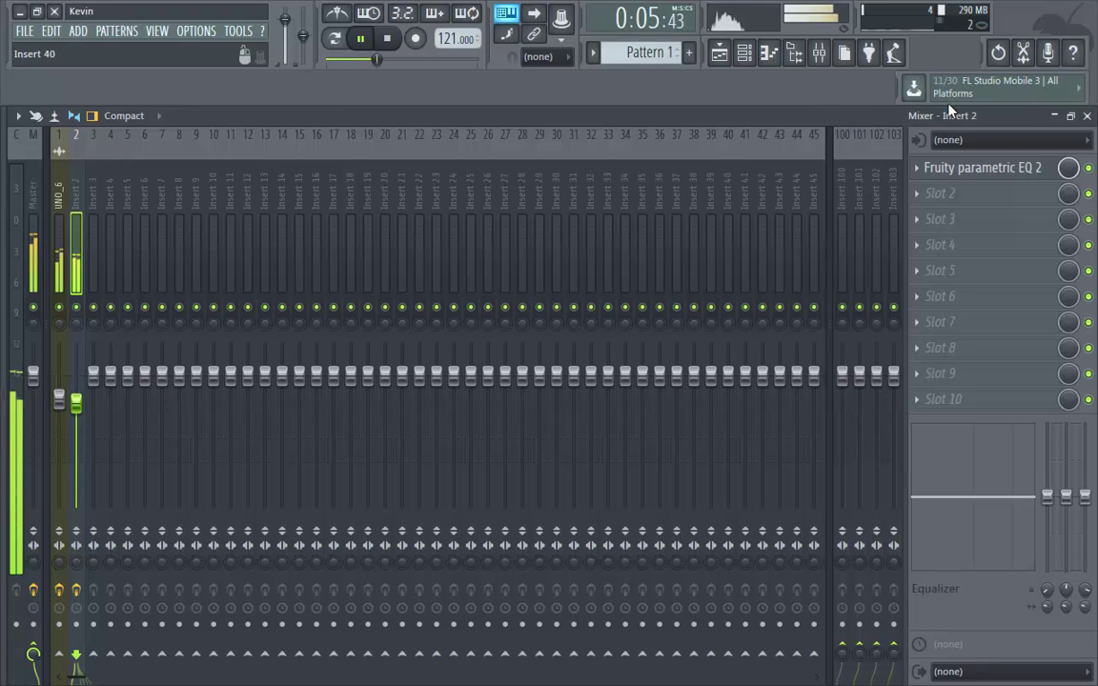
left_click(1087, 117)
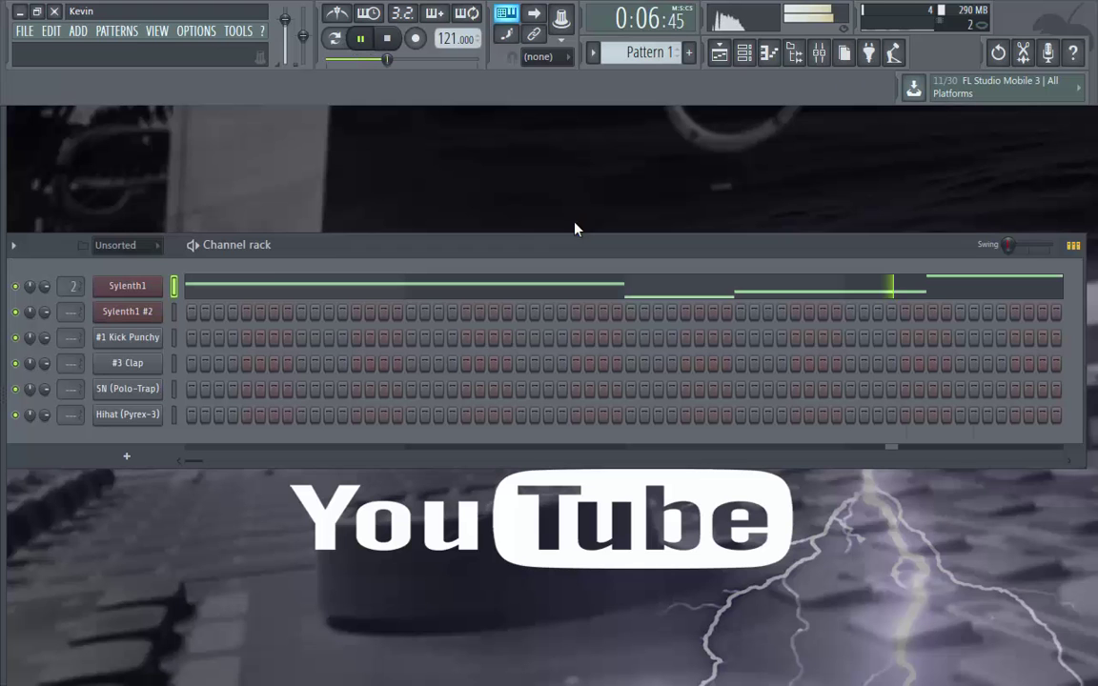
key("space")
Route the Sylenth1 #2 channel to mixer insert 3 and open its piano roll.
left_click(170, 316)
key("q")
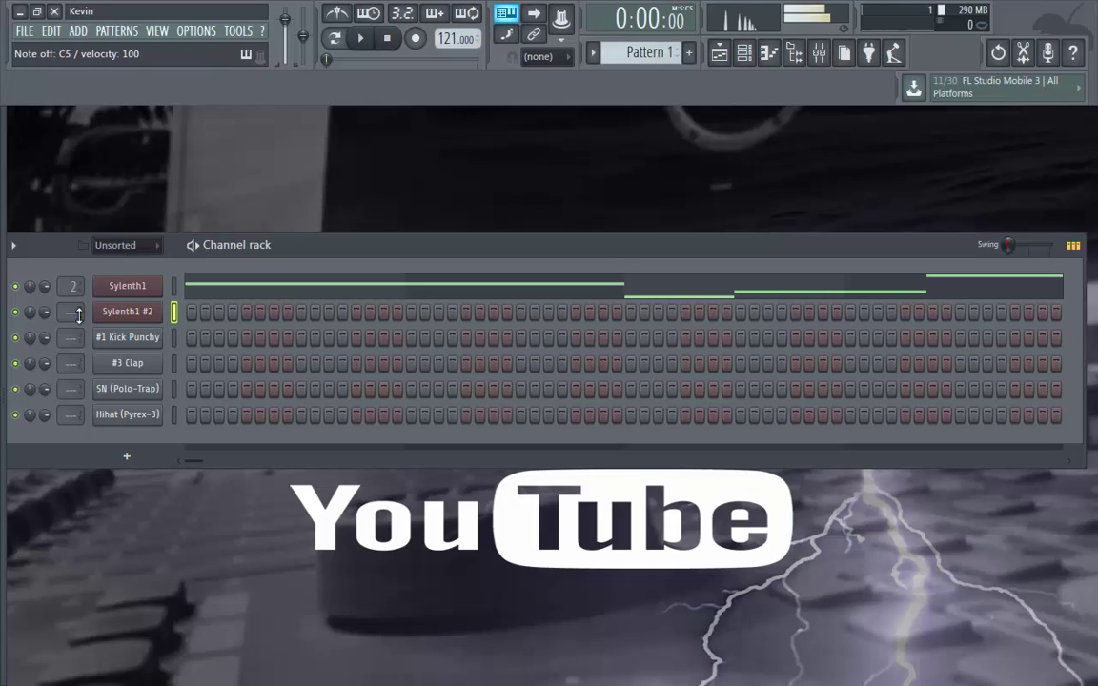
right_click(127, 319)
left_click(181, 313)
key("space")
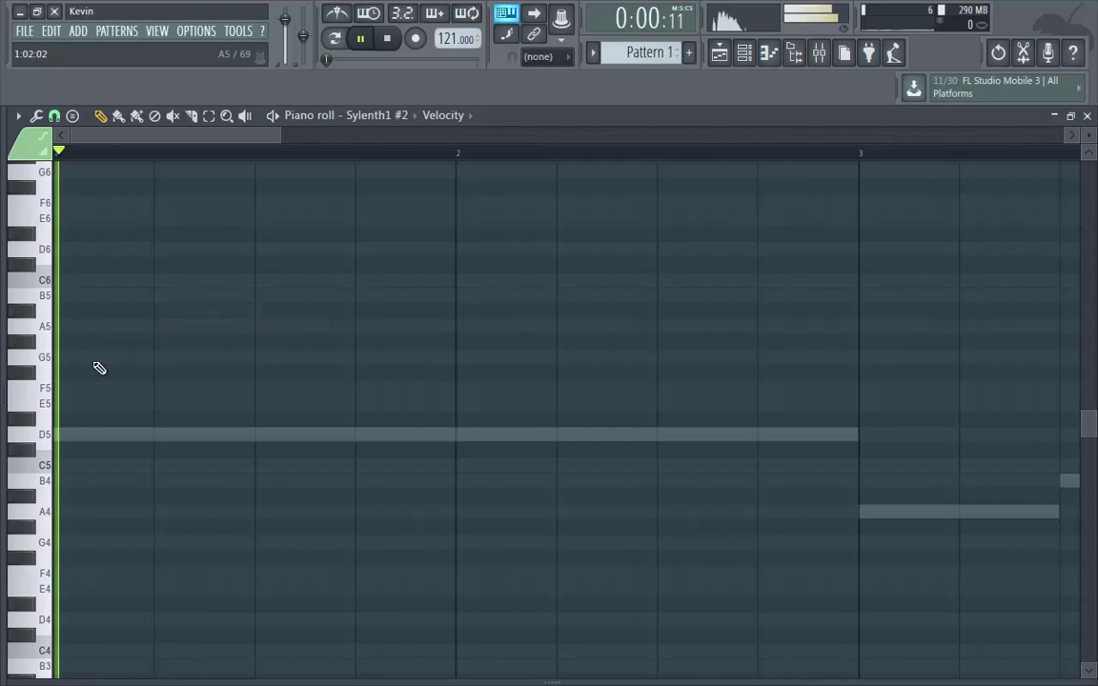
Place a D5 note at the start of the Sylenth1 #2 pattern and shorten it to one step.
key("space")
scroll(99, 381, "down", 2)
left_click(148, 390)
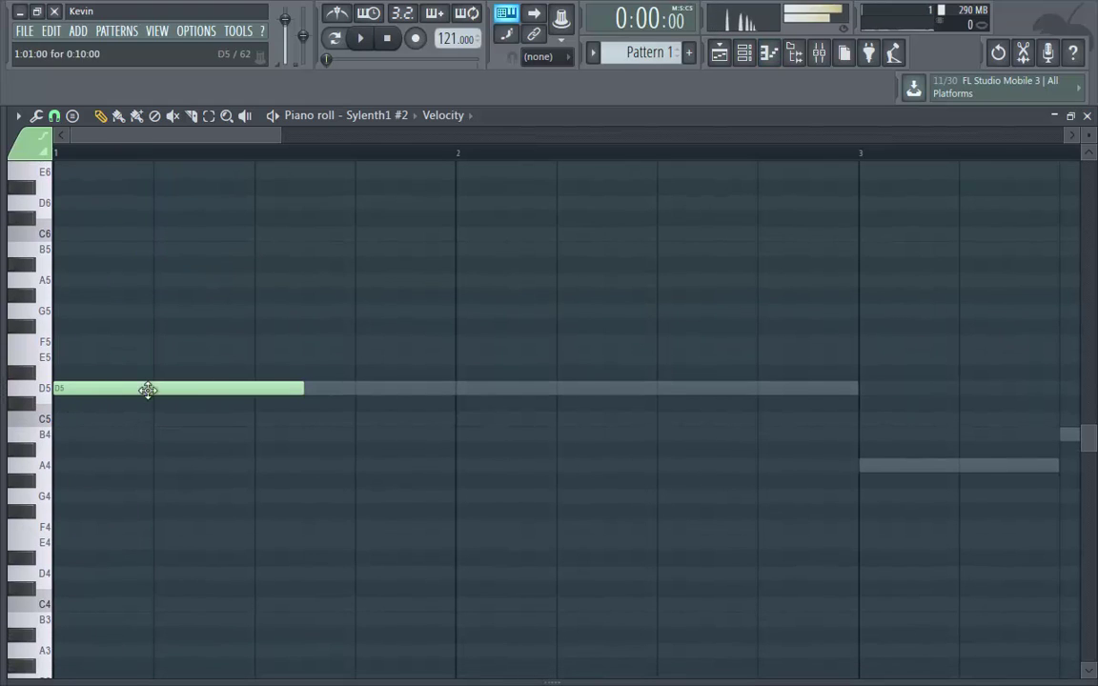
left_click_drag(301, 388, 139, 389)
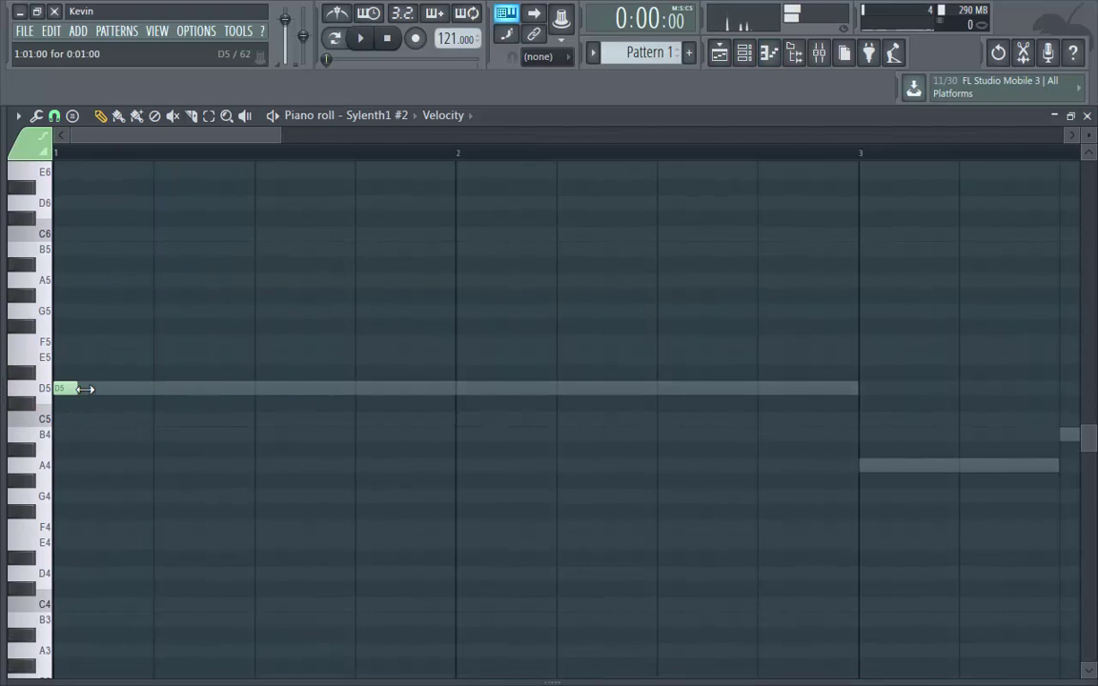
Add one-step A4, B4 and F5 notes at the starts of the matching bass notes in bars 3 and 4.
key("space")
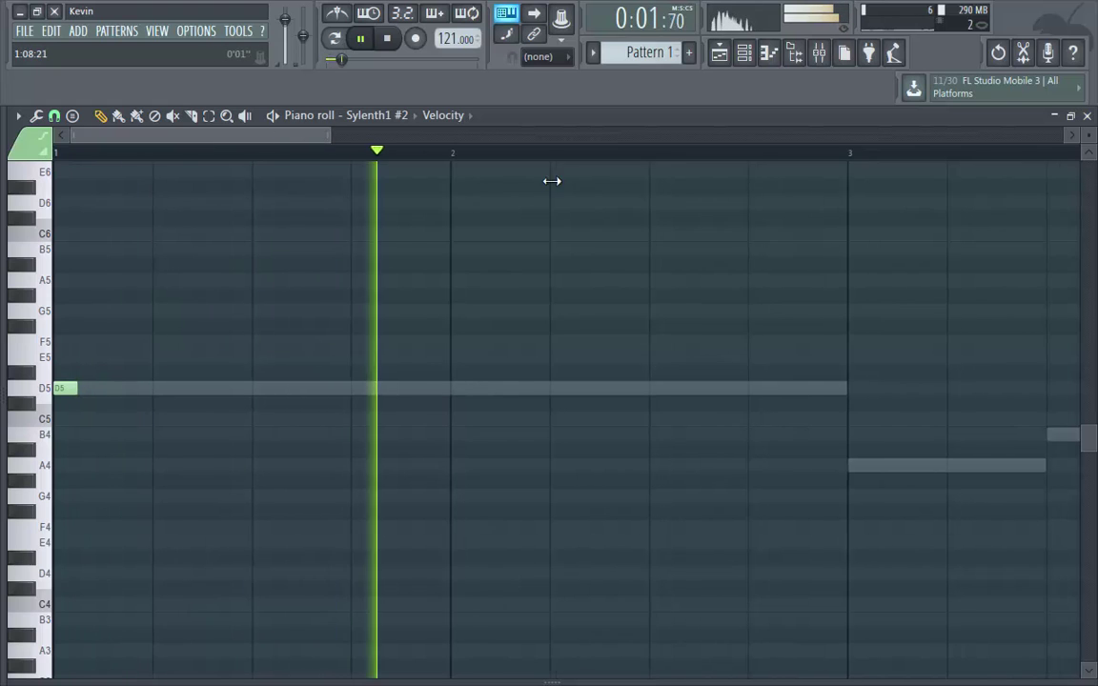
scroll(551, 181, "down", 3)
key("space")
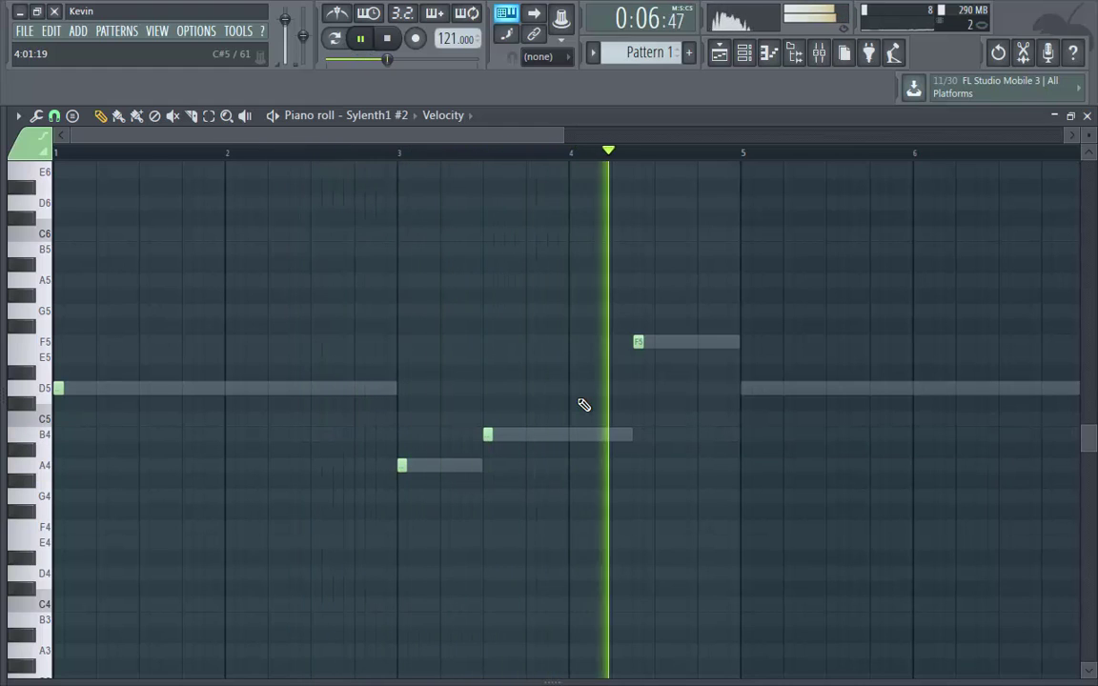
Raise the short B4 note in bar 3 to C5 and play the pattern.
key("space")
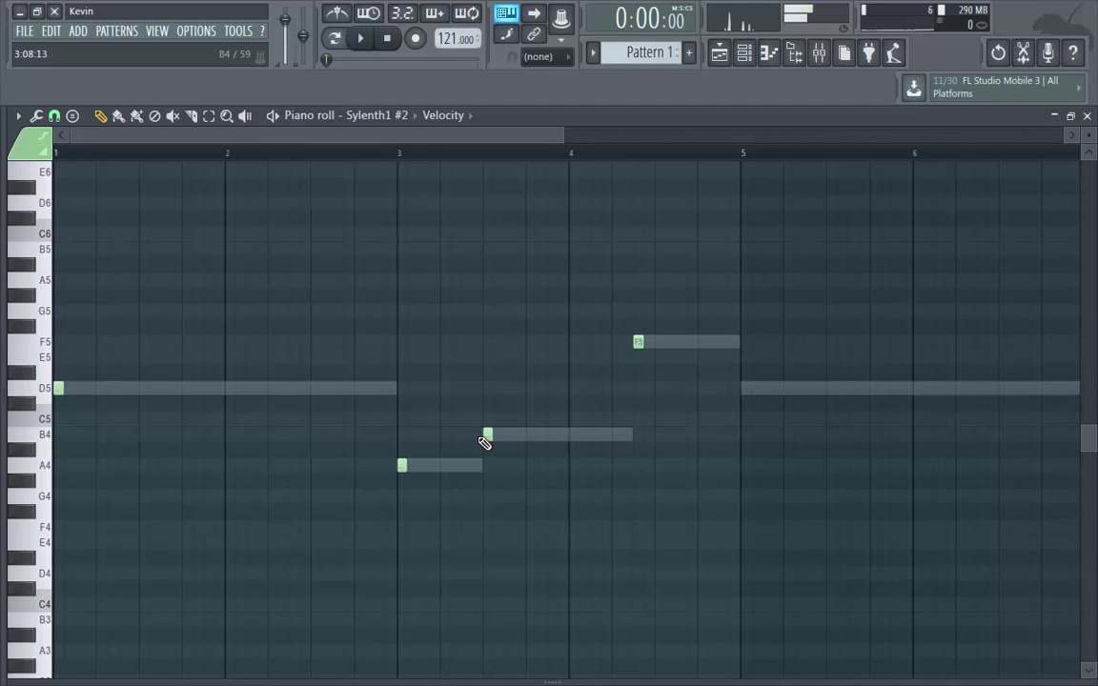
left_click(485, 434)
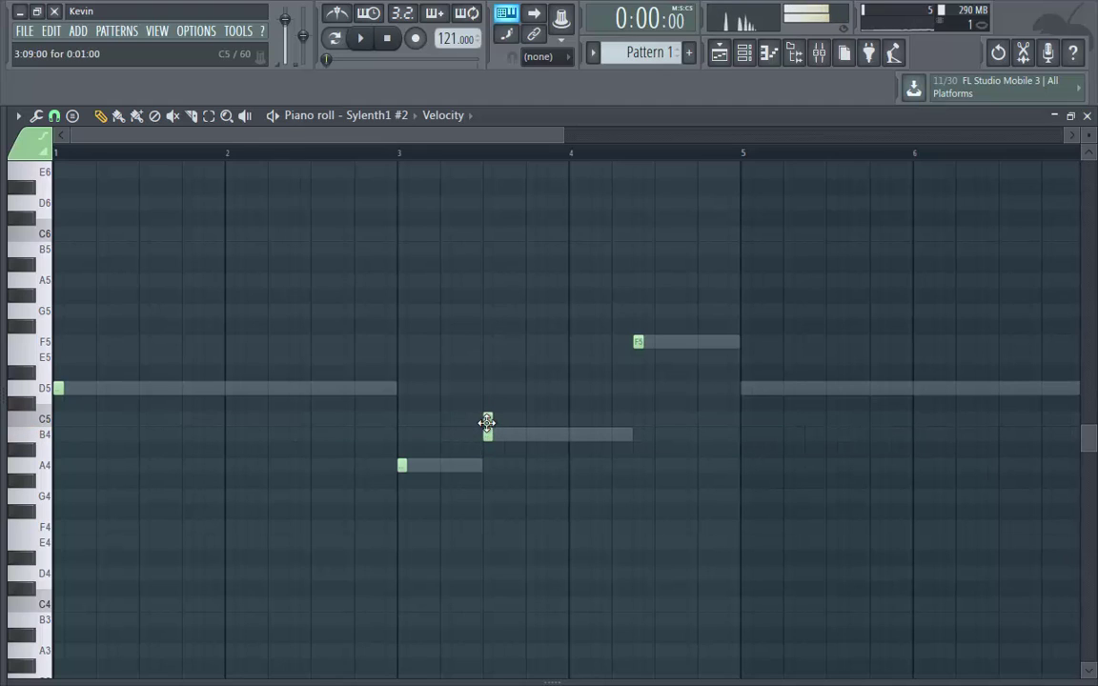
key("space")
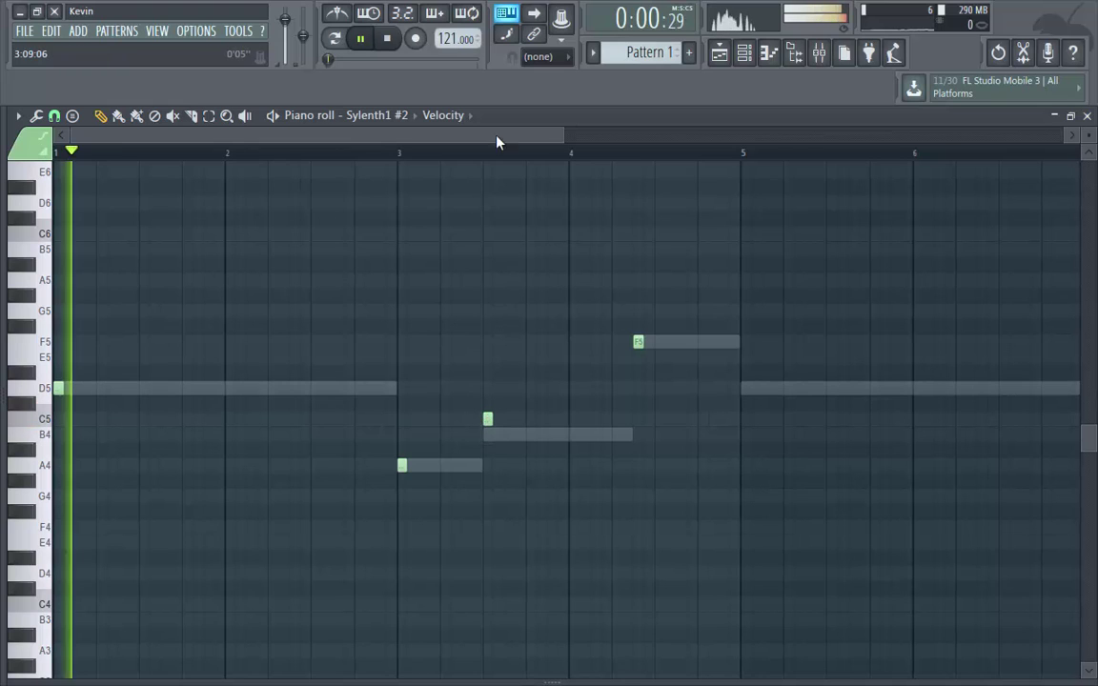
Select the four short Sylenth1 #2 notes, copy them to start at bar 5, and close the piano roll.
left_click_drag(705, 309, 10, 490)
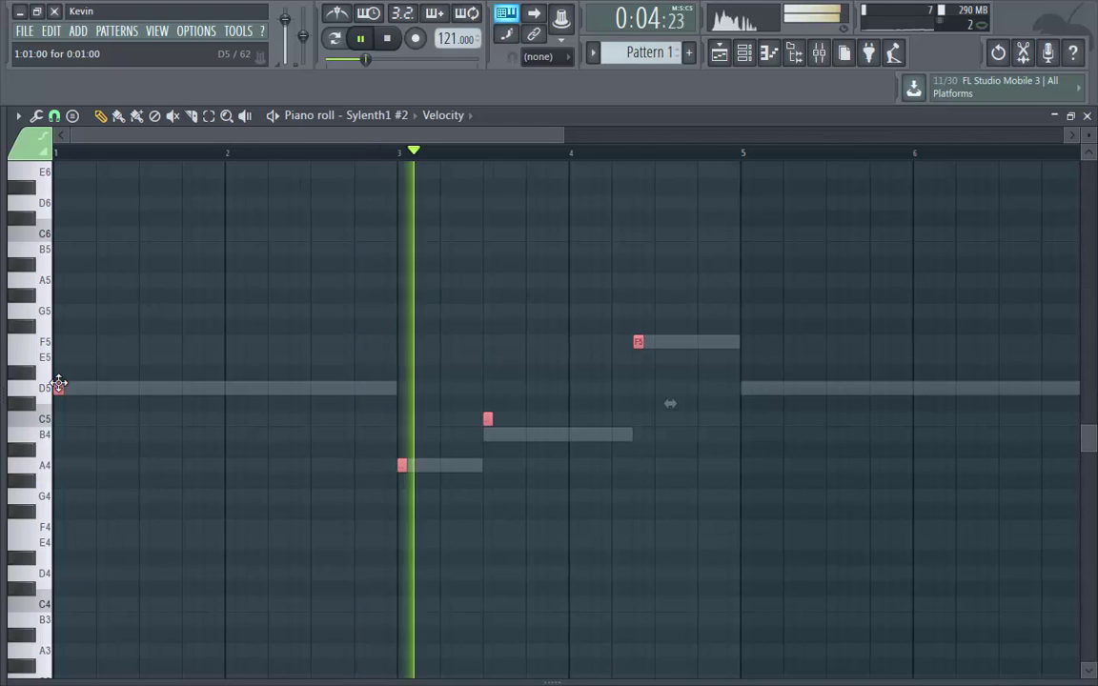
mouse_move(59, 382)
left_mouse_down()
mouse_move(750, 400)
mouse_move(750, 384)
left_mouse_up()
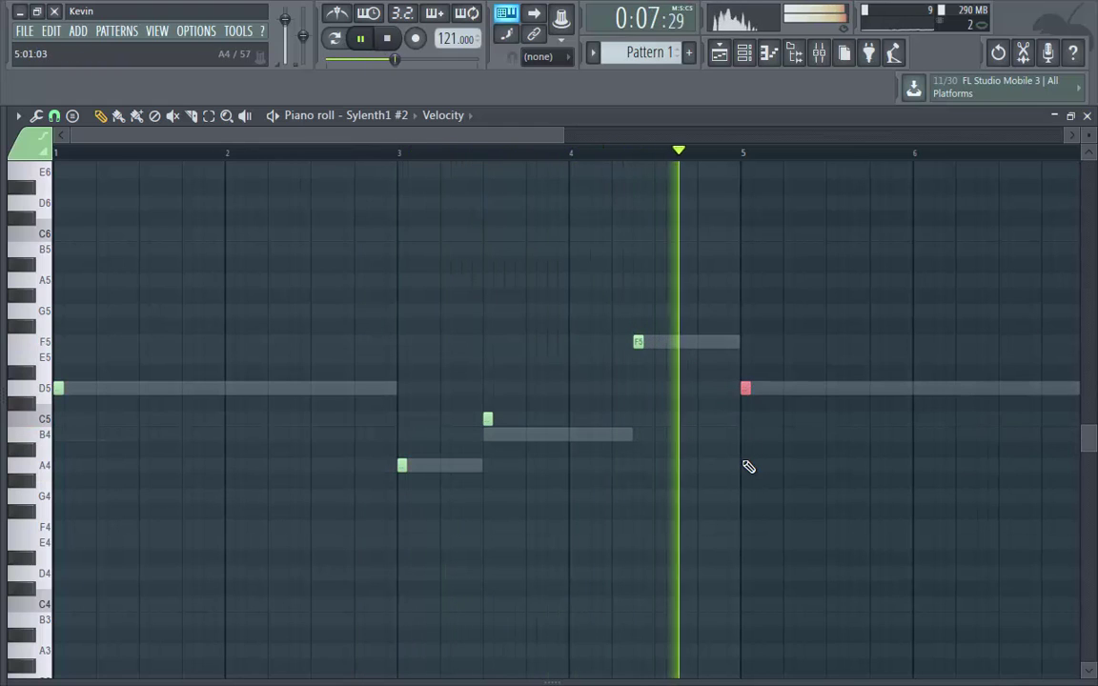
left_click(680, 450, "ctrl")
left_click(1089, 115)
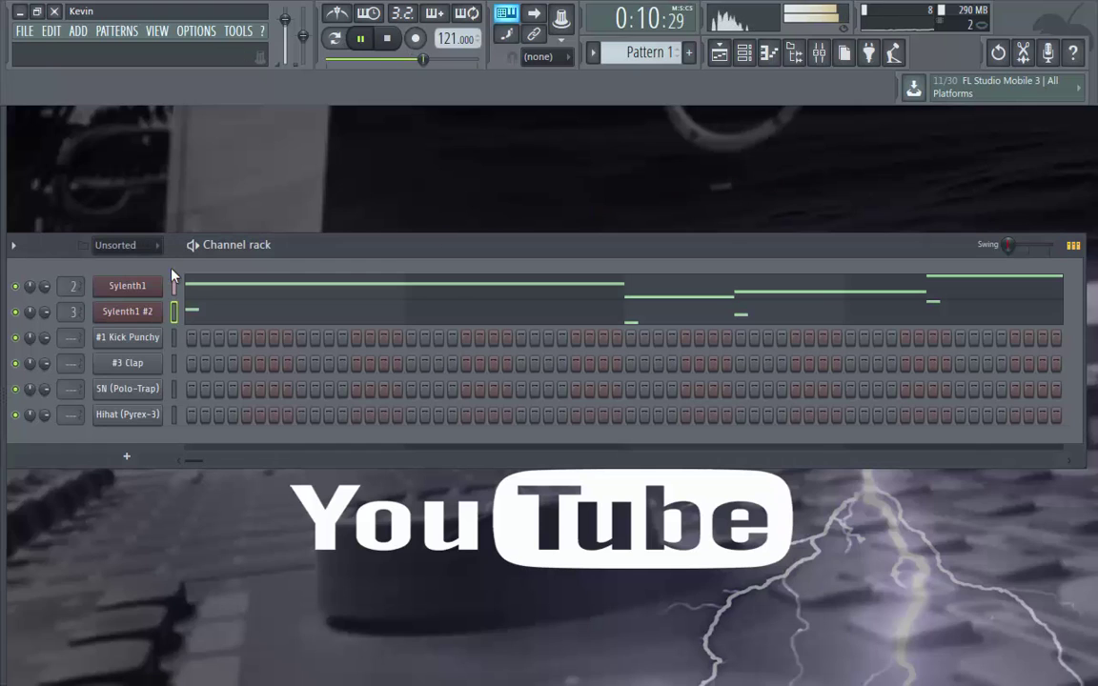
Raise both B4 notes in the Sylenth1 bass line to C5 and play the pattern.
key("space")
left_click(196, 288)
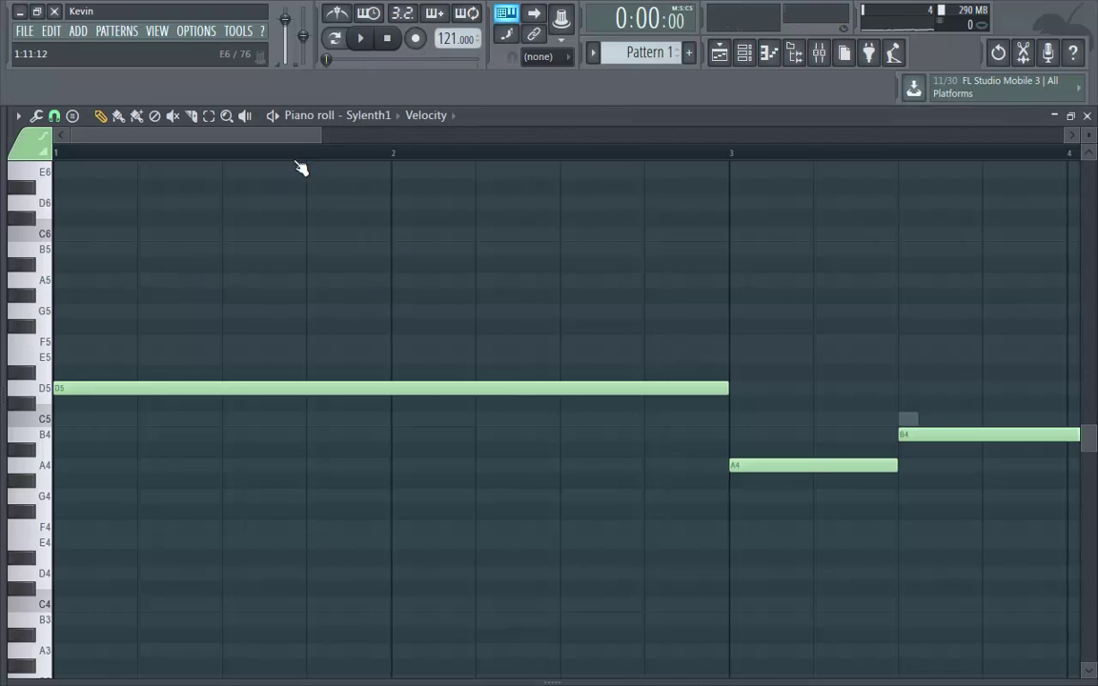
left_click_drag(317, 127, 812, 285)
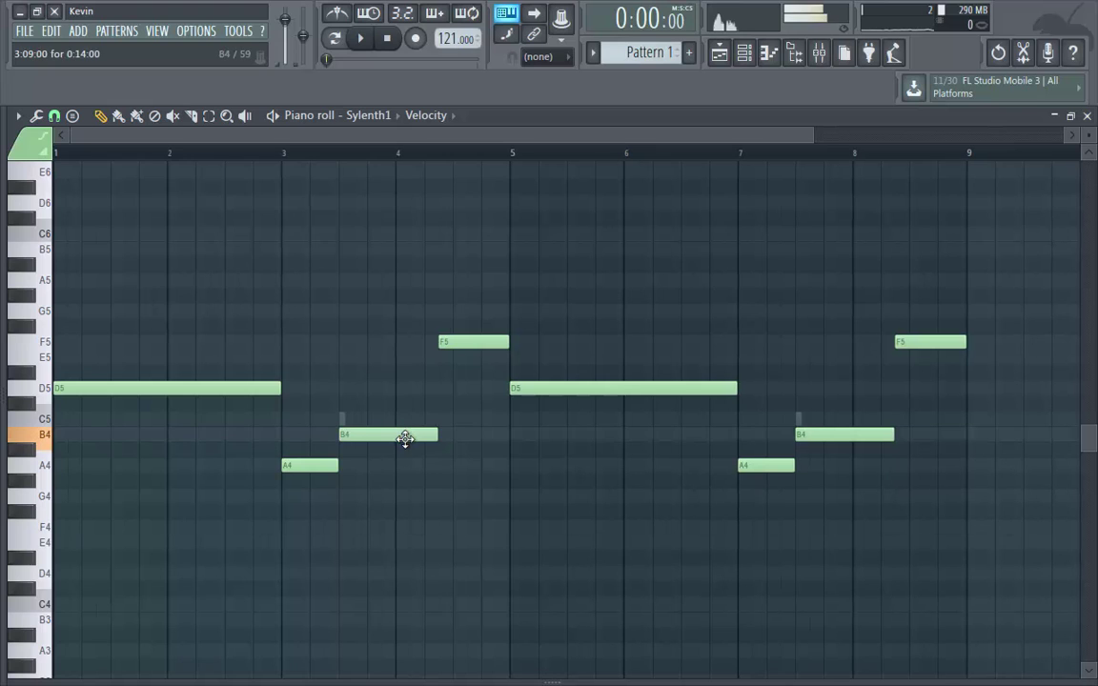
left_click_drag(404, 429, 407, 416)
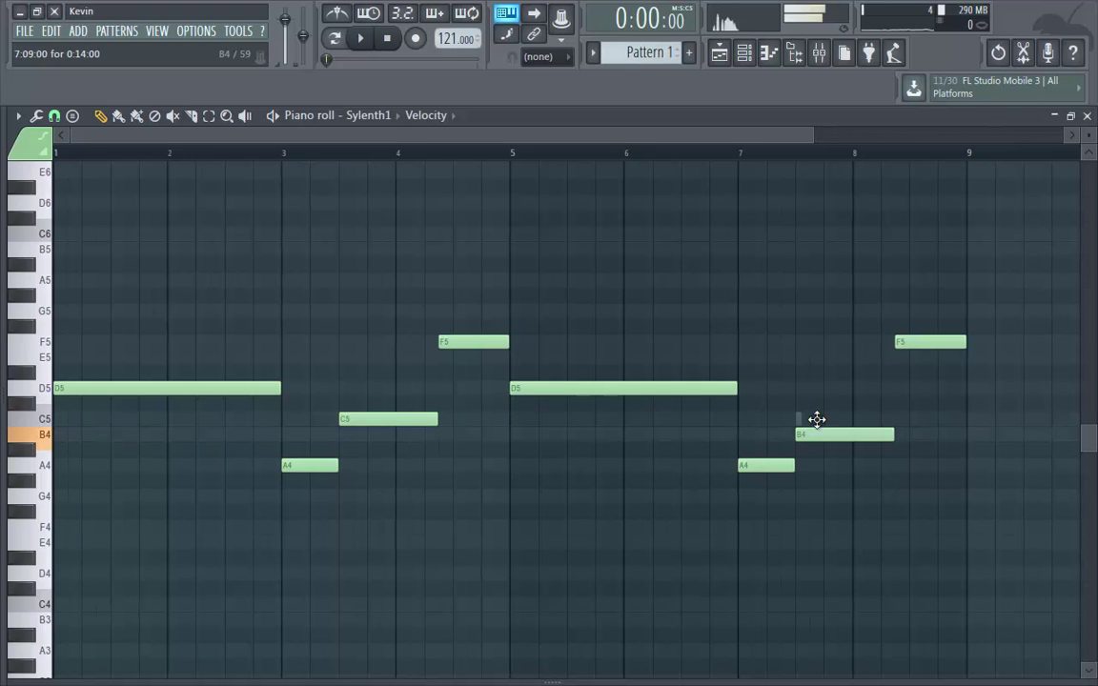
left_click_drag(816, 428, 822, 418)
key("space")
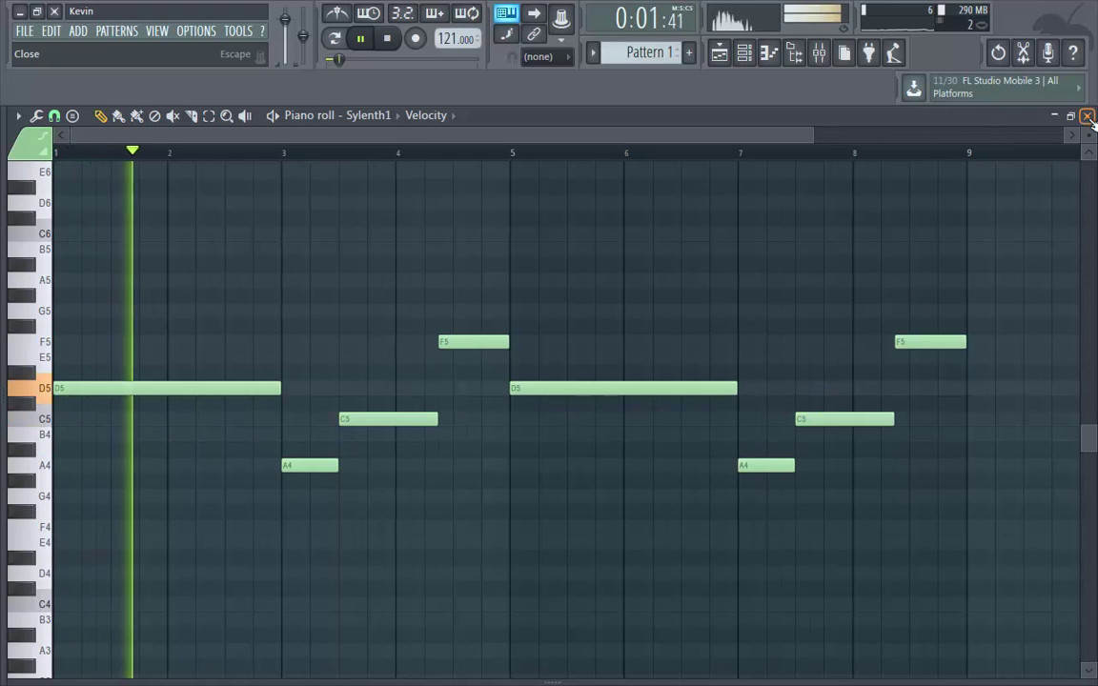
Lower the Insert 3 mixer fader below Insert 2 and bring Insert 2 down to about -8 dB.
key("F7")
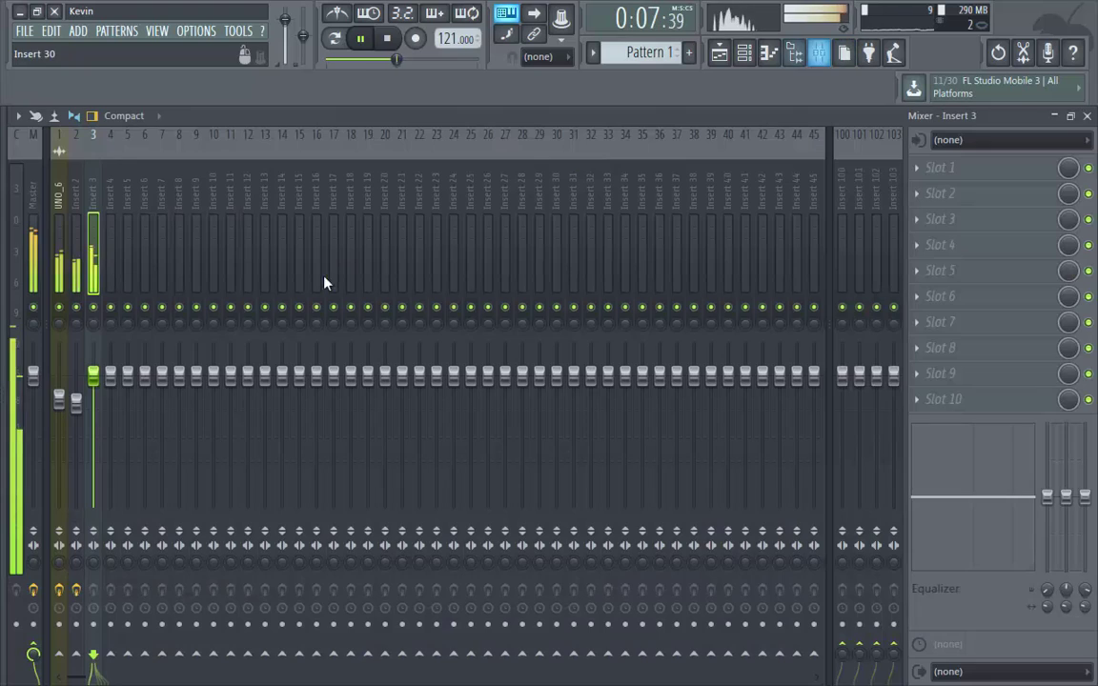
left_click(818, 52)
left_click_drag(94, 376, 93, 420)
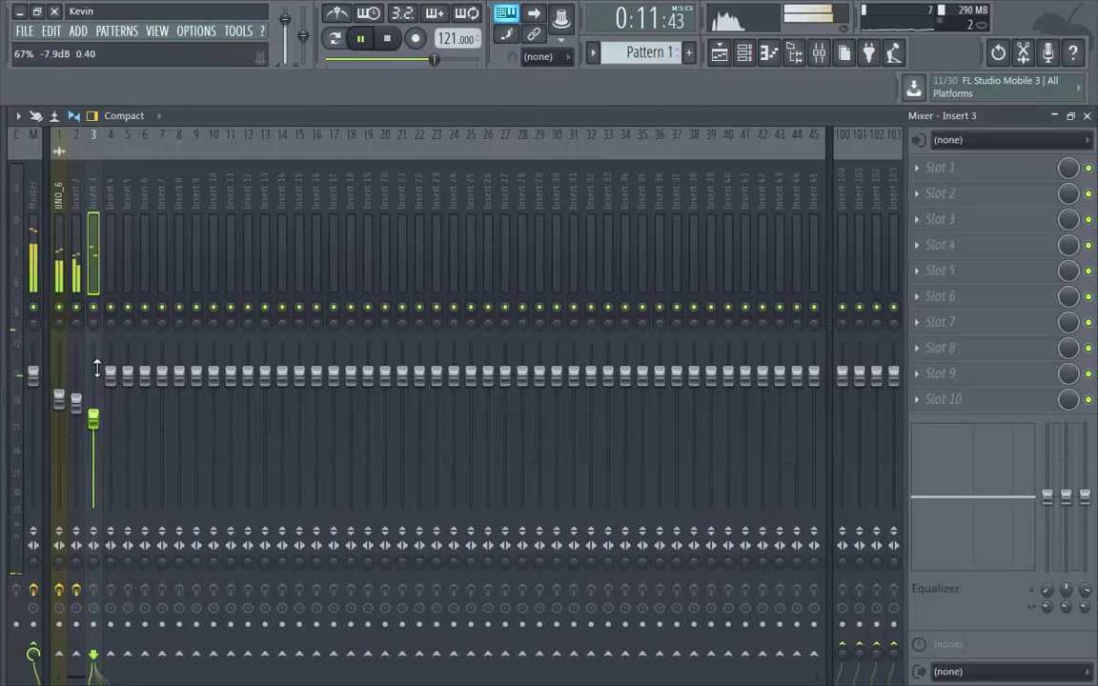
left_click_drag(100, 421, 93, 435)
left_click(77, 402)
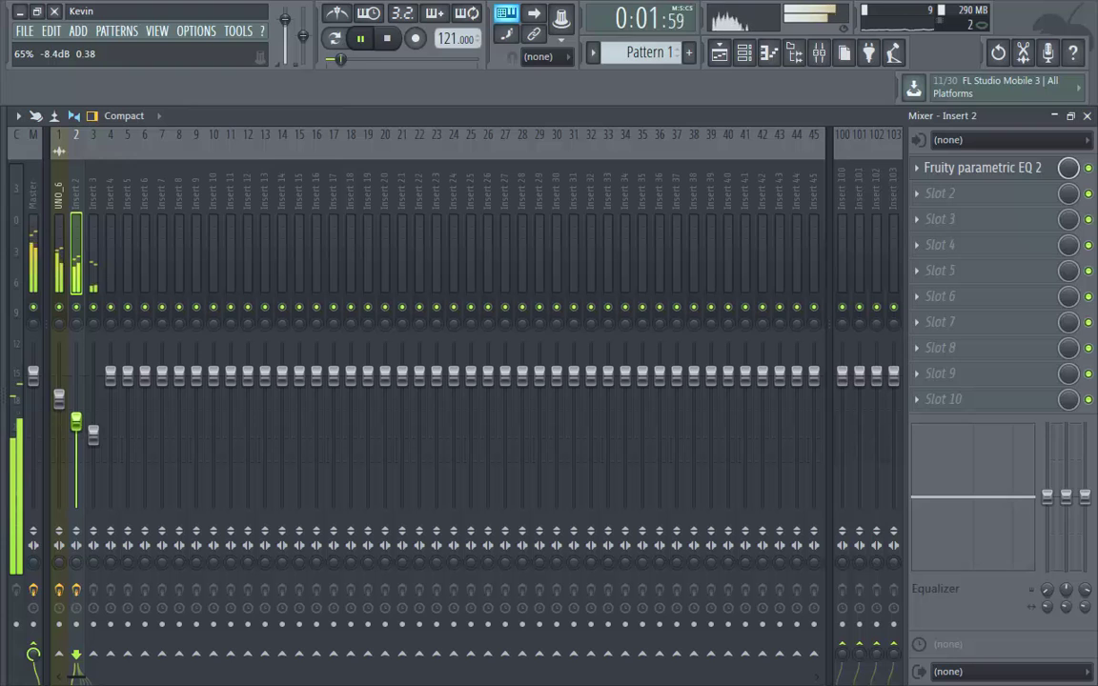
left_click_drag(76, 421, 77, 420)
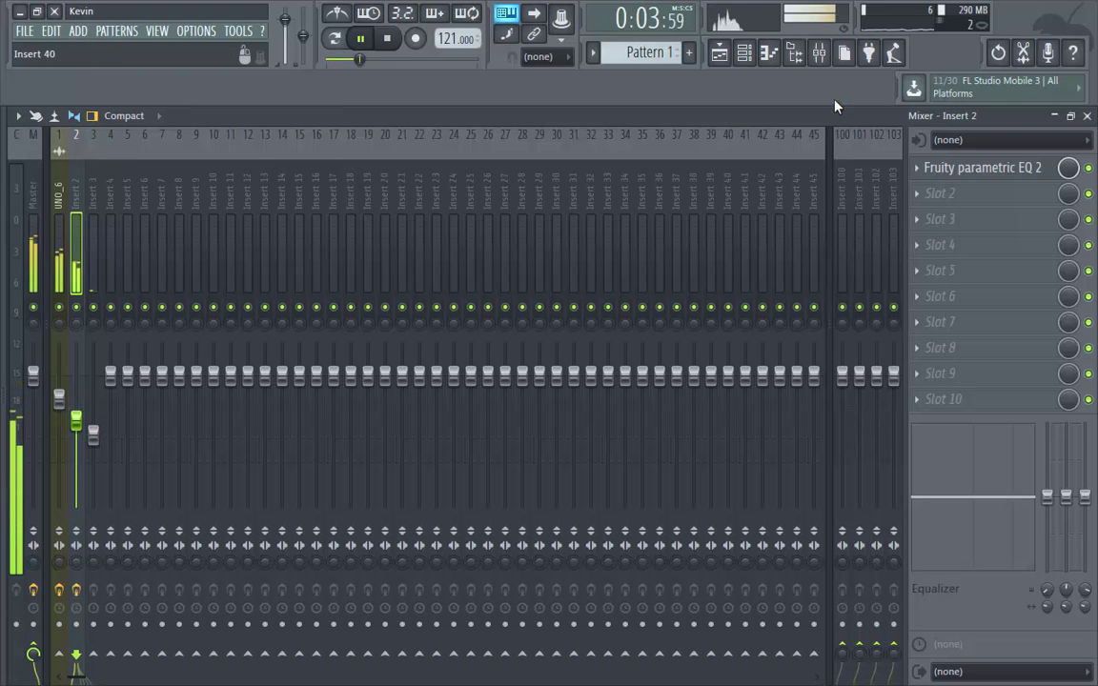
left_click(1086, 116)
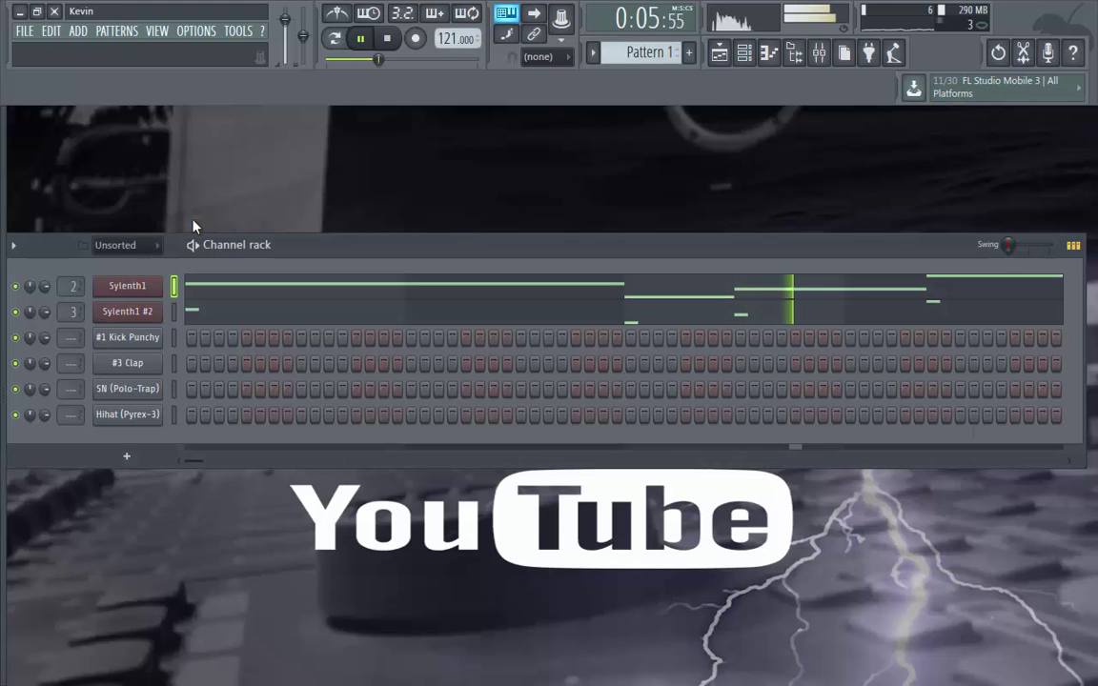
Move the channel rack aside, stop playback and toggle the Cut itself option on the Hihat (Pyrex-3) channel.
left_click_drag(255, 245, 422, 252)
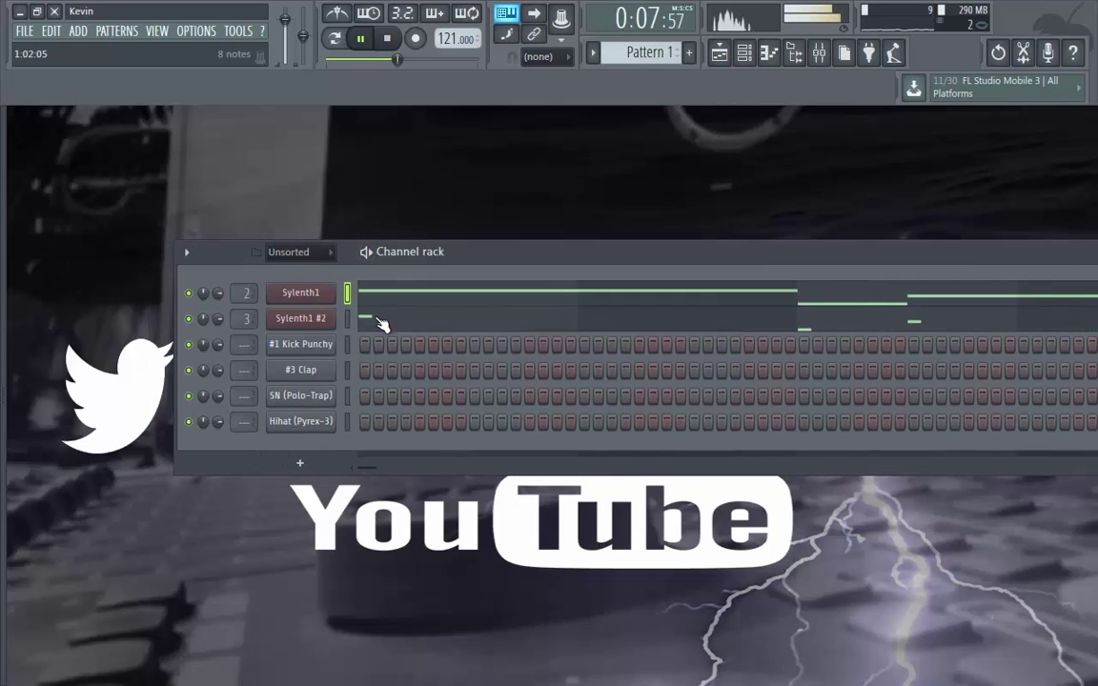
key("space")
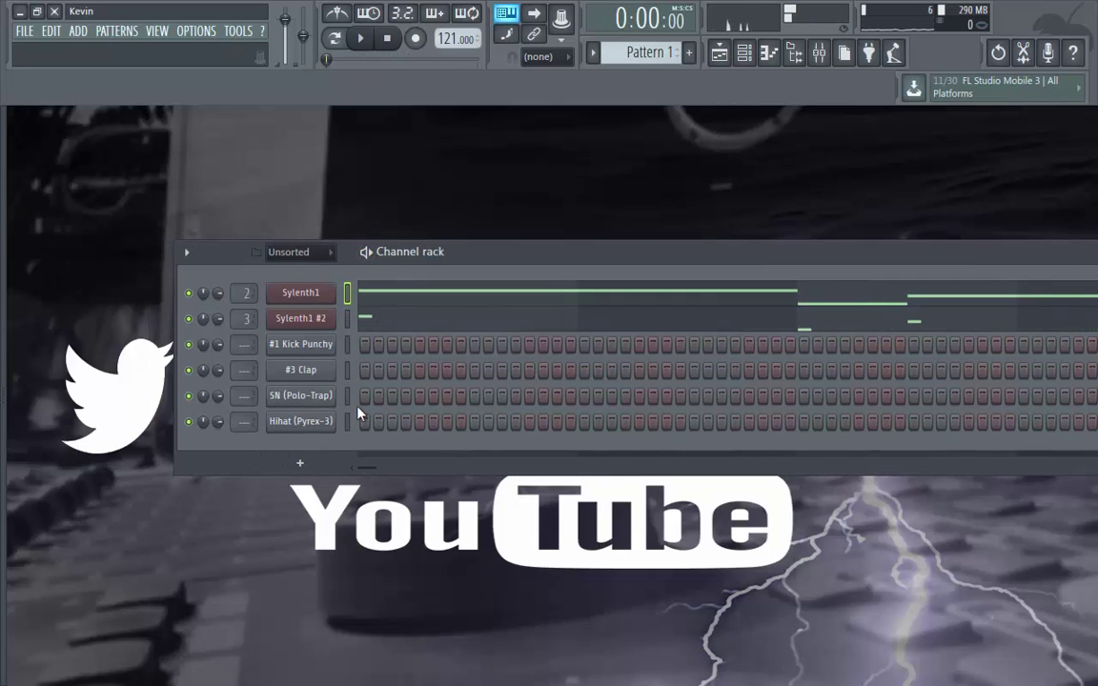
left_click(349, 422)
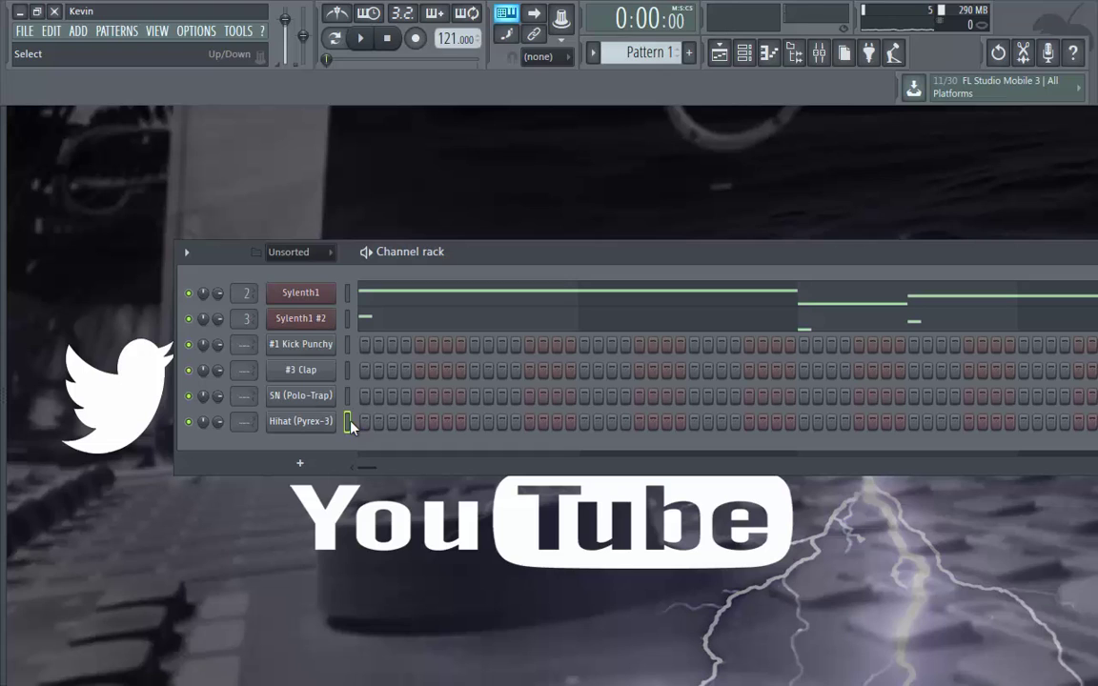
right_click(333, 418)
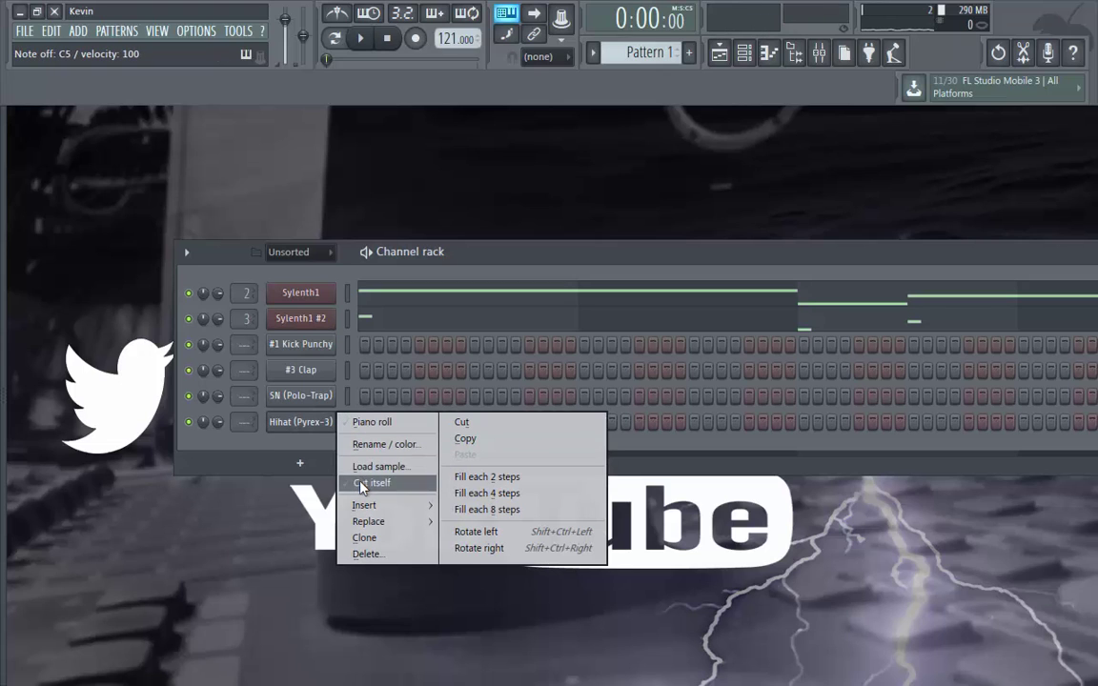
left_click(361, 486)
In the Hihat (Pyrex-3) piano roll, paint two-step C5 notes across the first two beats of bar 1.
right_click(310, 422)
left_click(351, 425)
key("space")
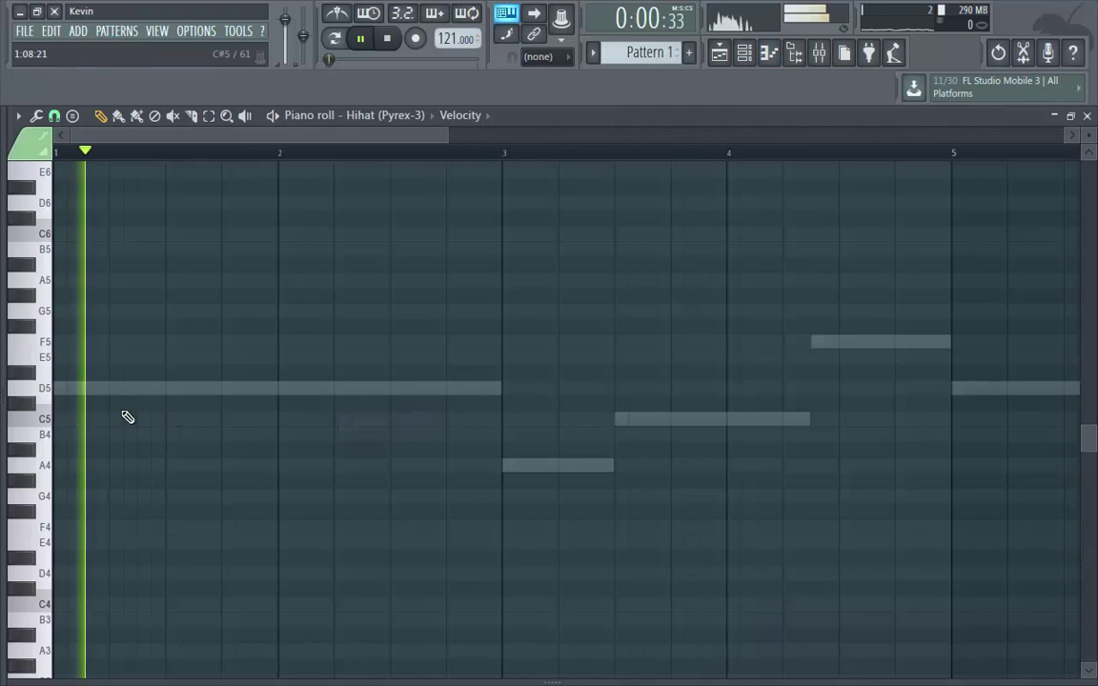
key("space")
mouse_move(64, 425)
left_mouse_down()
mouse_move(246, 425)
mouse_move(89, 426)
left_mouse_up()
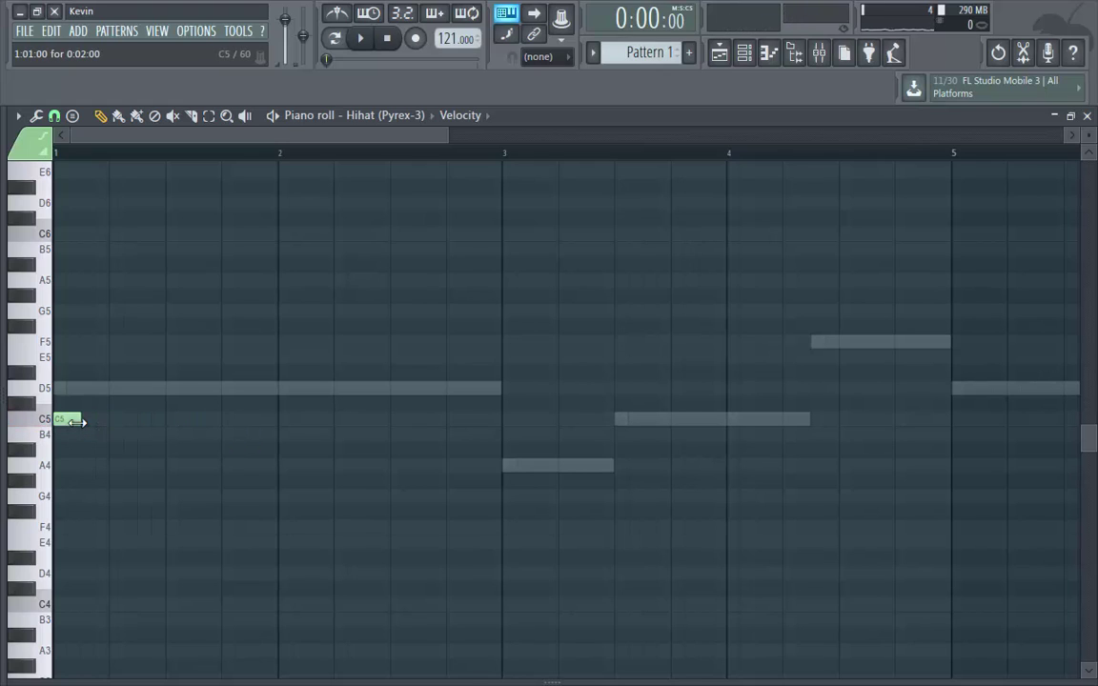
left_click(118, 116)
key("space")
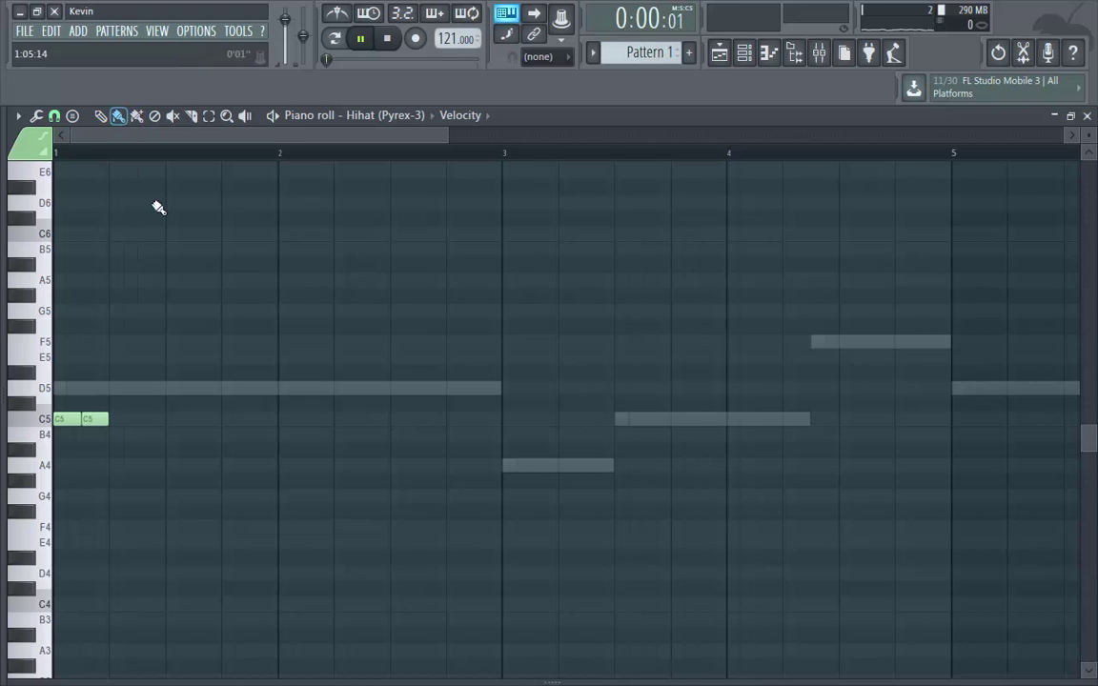
key("space")
key("space")
left_click_drag(449, 136, 353, 139)
key("space")
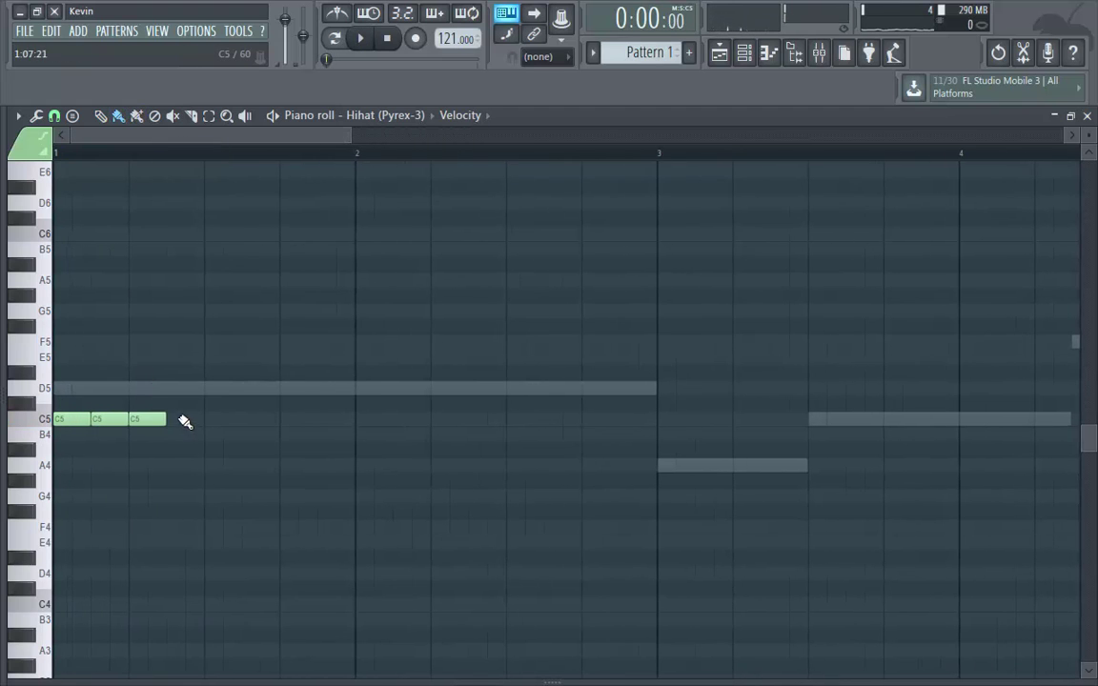
Set the snap to 1/6 beat and replace the fourth hi-hat note with three 1/6-beat C5 notes.
left_click(55, 116)
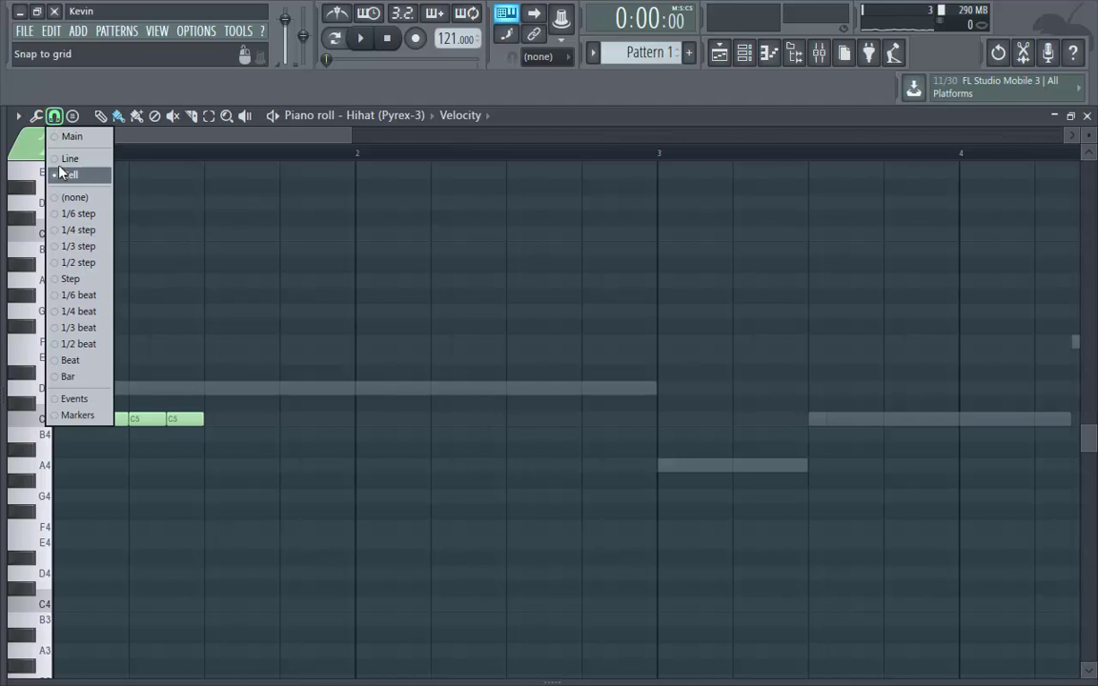
left_click(81, 296)
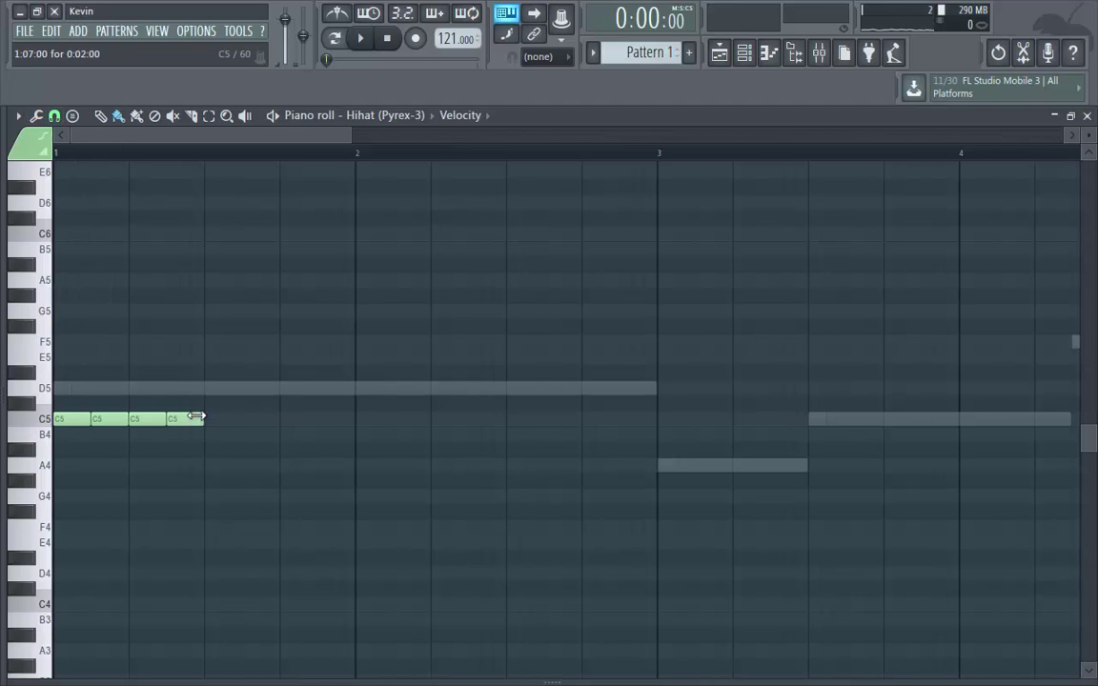
left_click(200, 421)
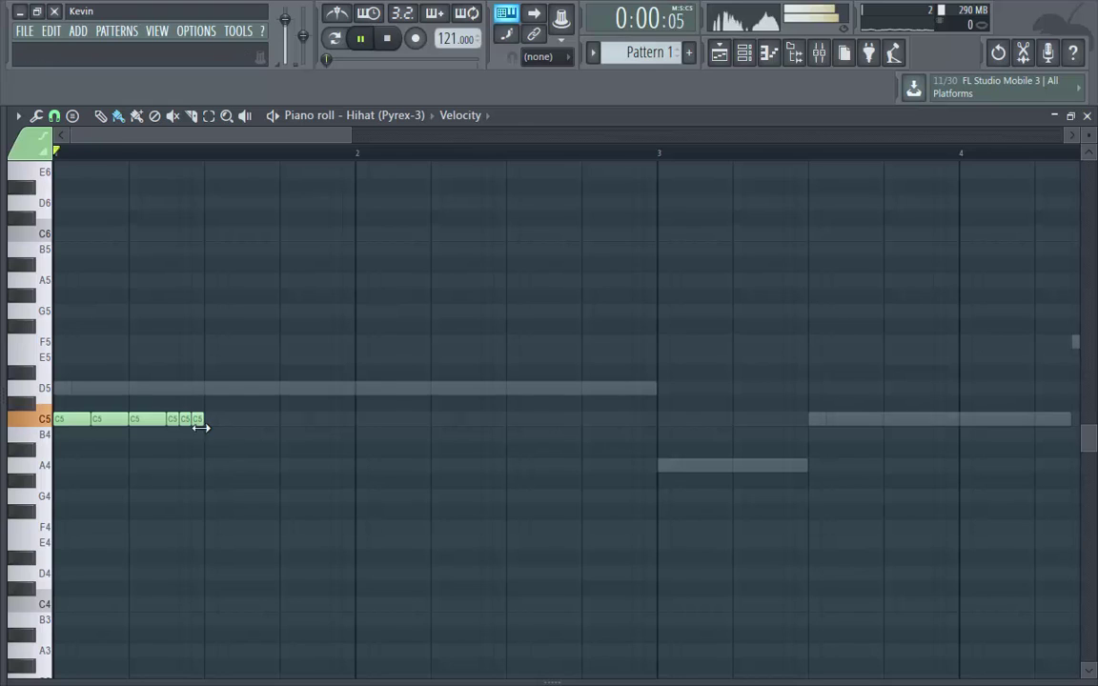
key("space")
Continue the hi-hat line with four two-step C5 notes through the last two beats of bar 1.
key("space")
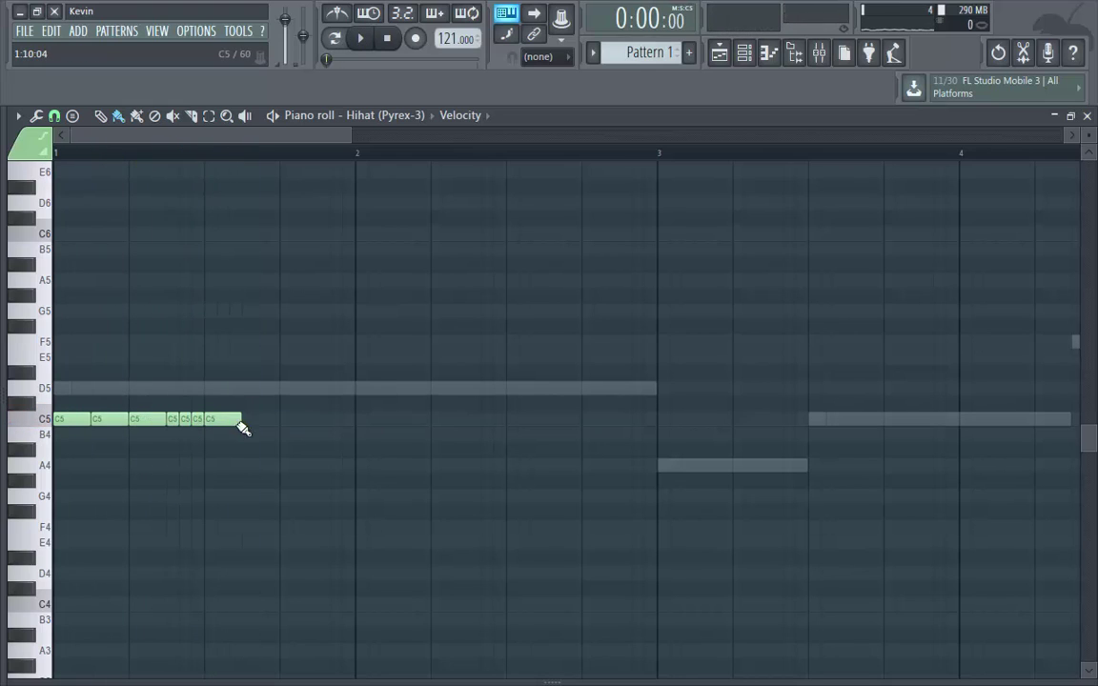
key("space")
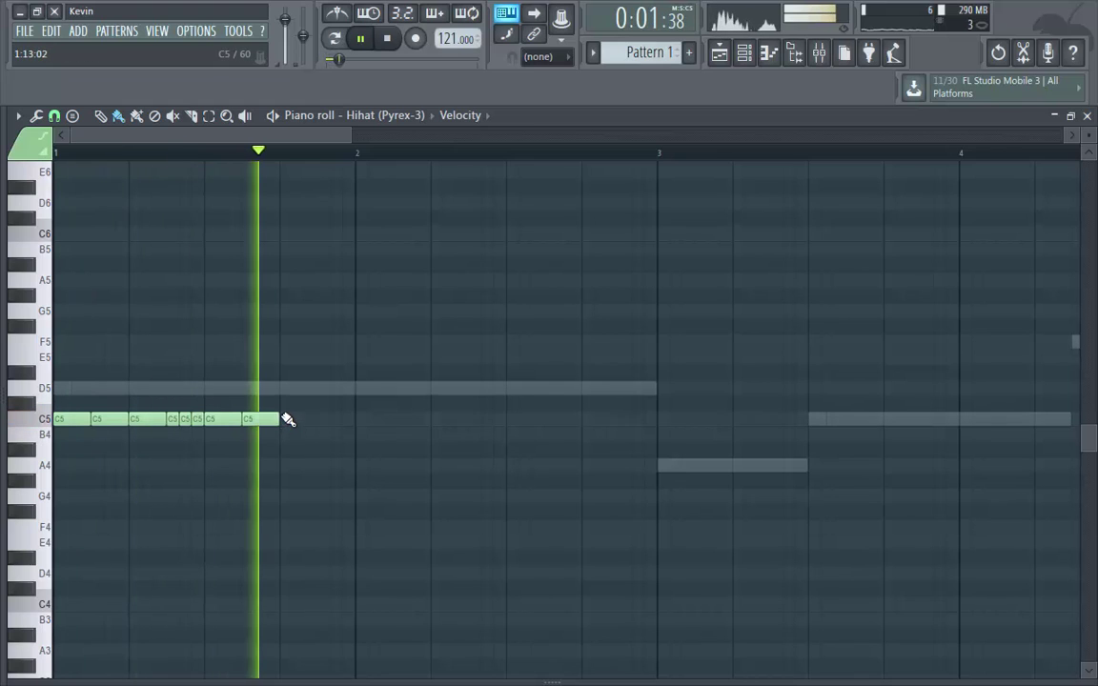
key("space")
key("space")
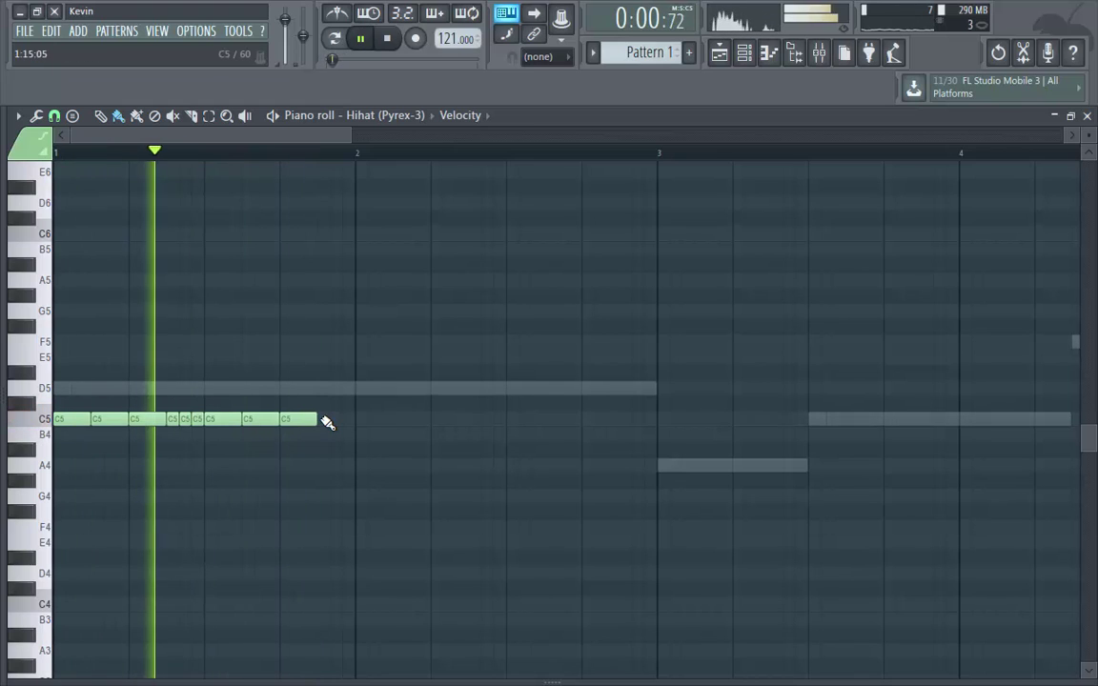
left_click(329, 420)
key("space")
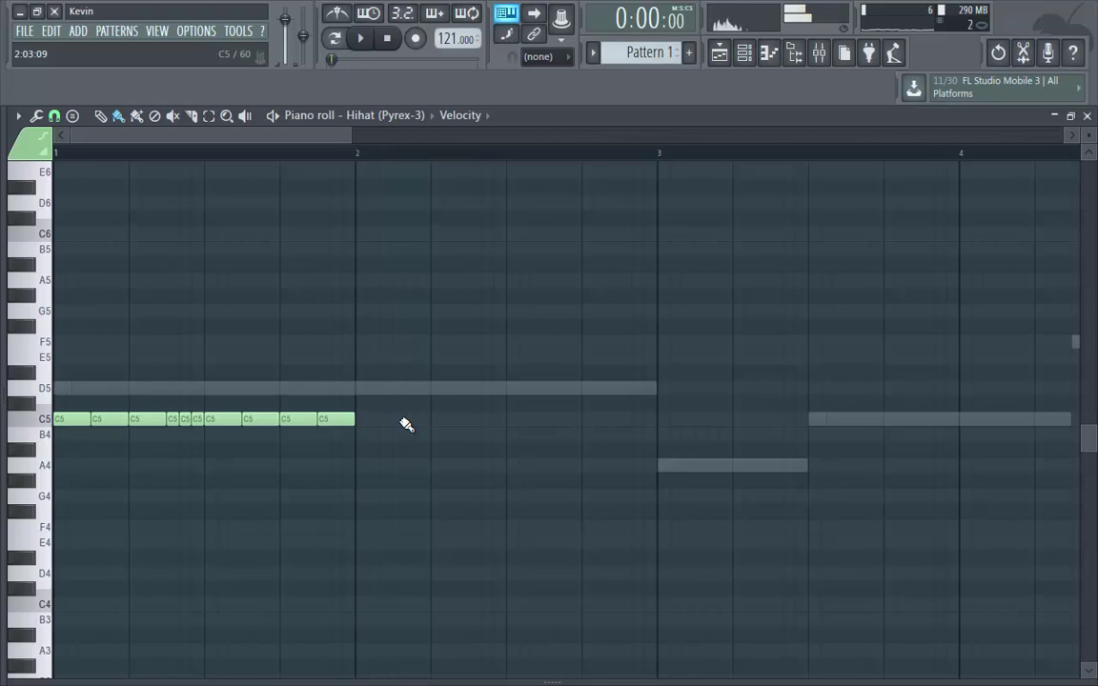
Add three consecutive two-step C5 hi-hat notes in bar 2, starting at step 3.
key("space")
left_click(452, 421)
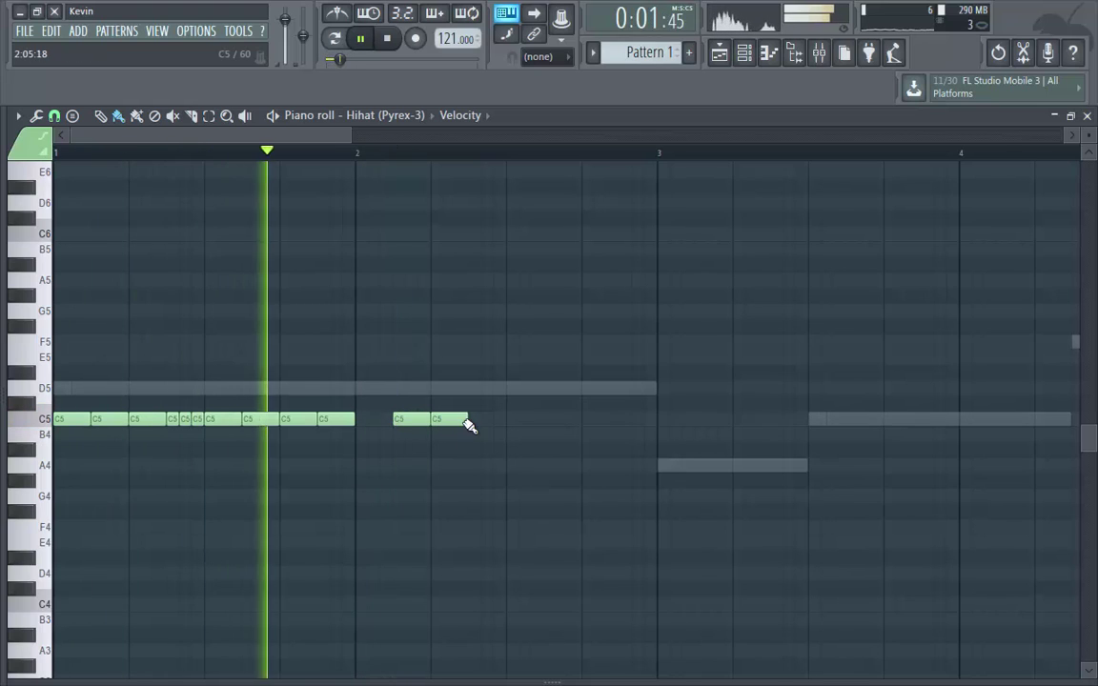
left_click(483, 422)
key("space")
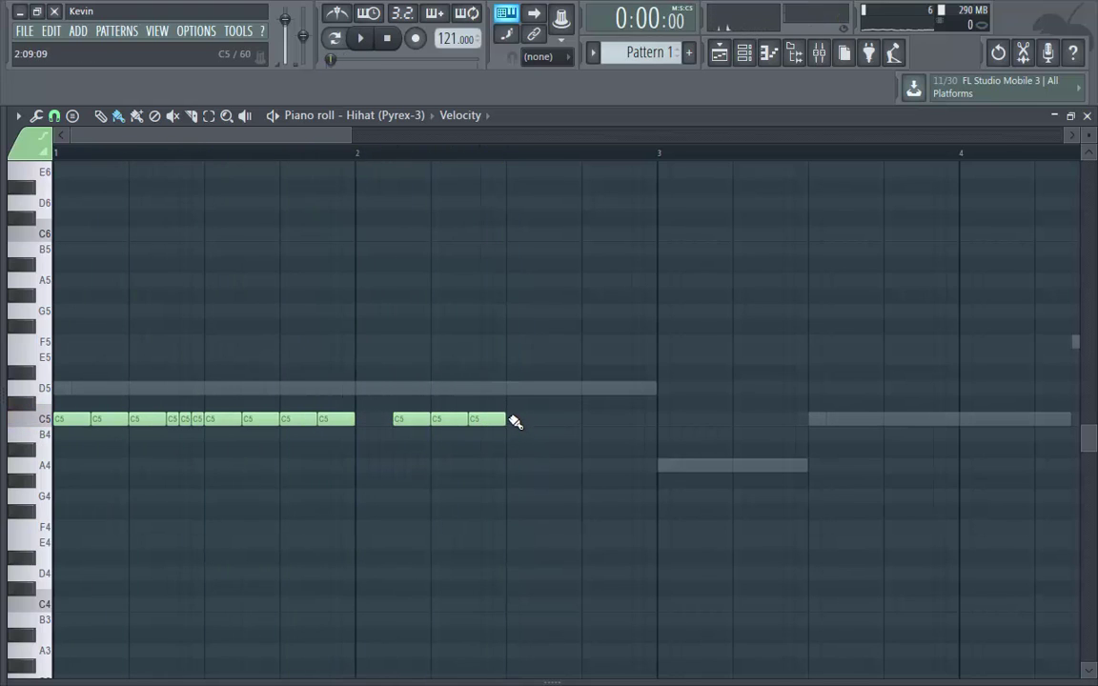
Add a roll of four 1/6-beat C5 notes at the start of beat 3 in bar 2.
key("space")
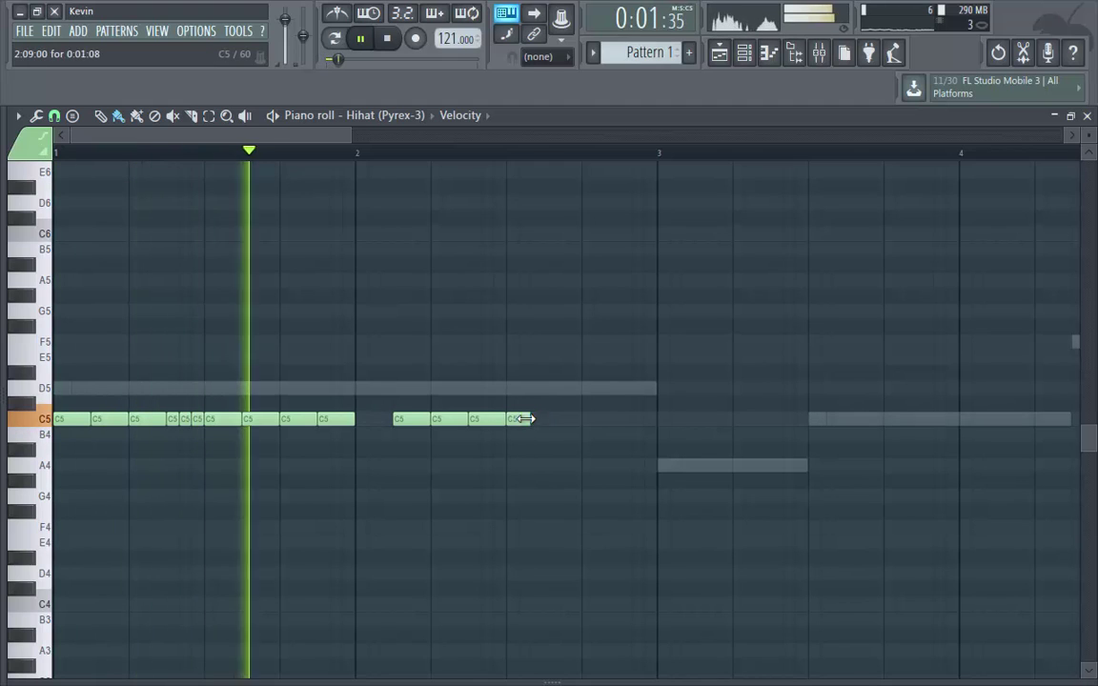
left_click(524, 421)
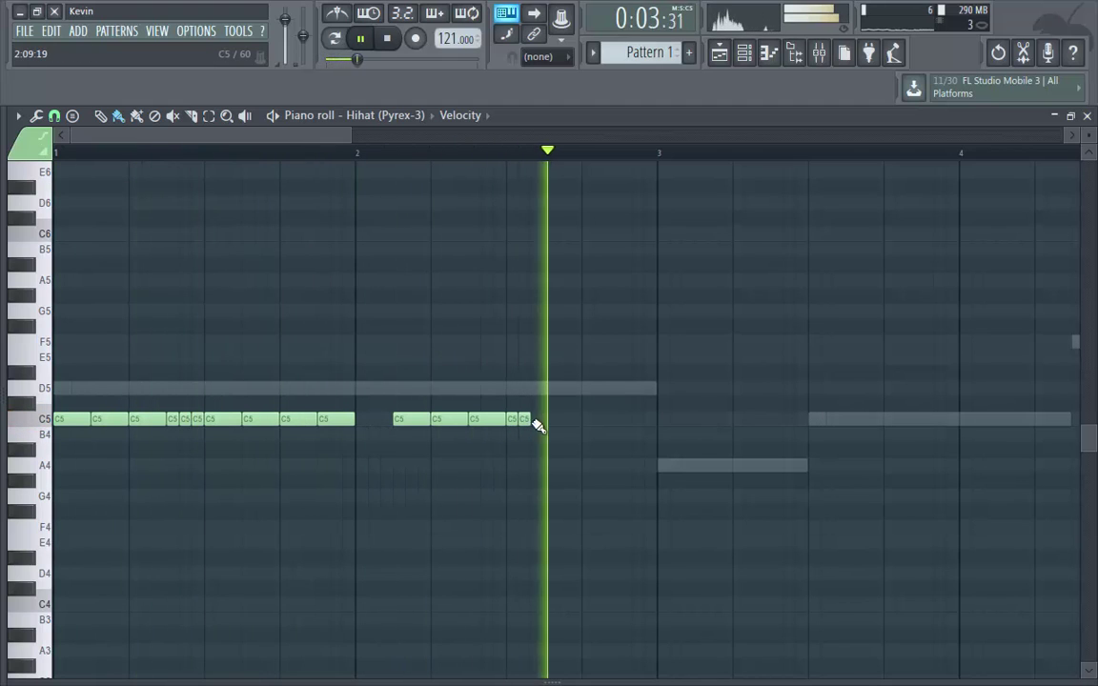
left_click(536, 420)
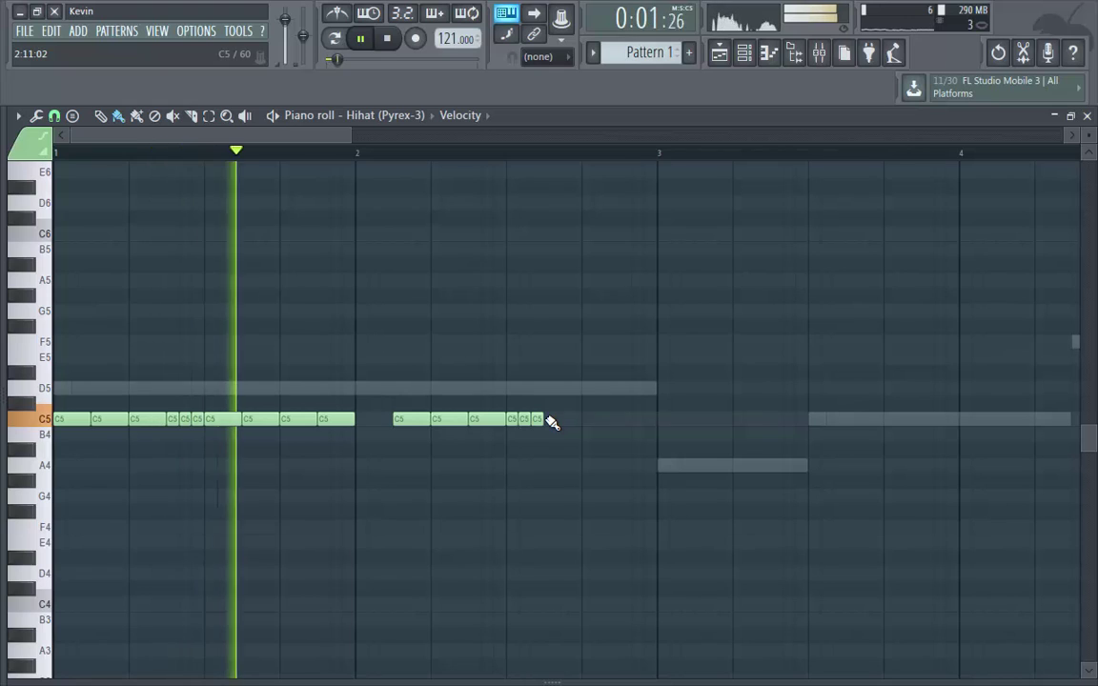
left_click(551, 421)
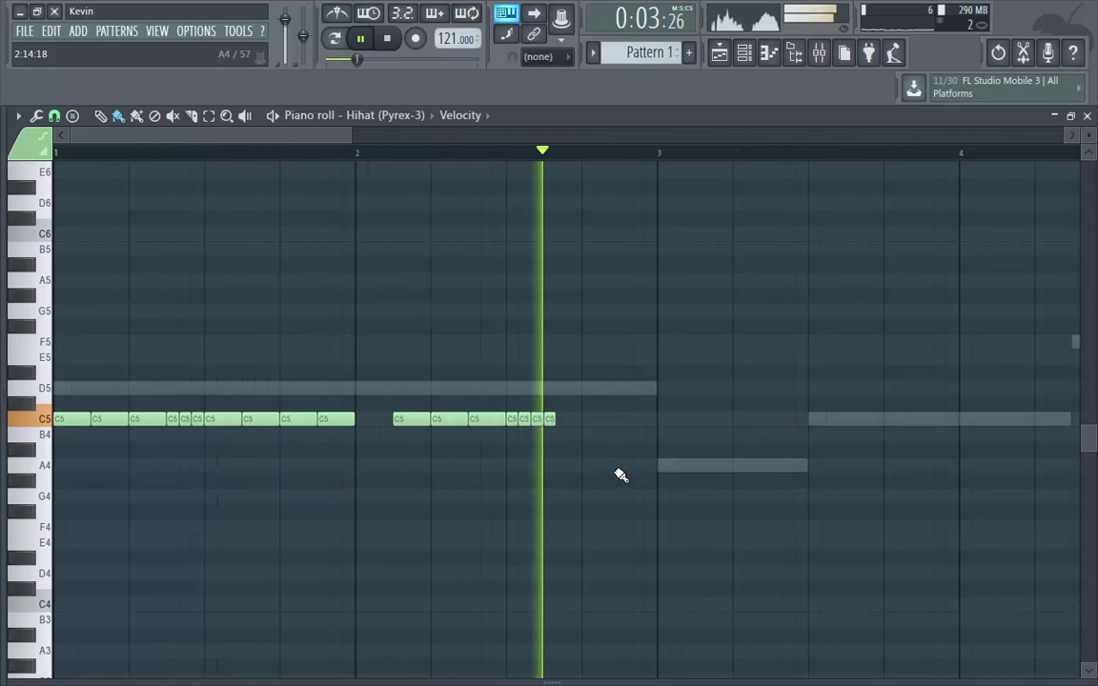
Fill beat 4 of bar 2 with three 1/3-beat C5 notes and close the gaps between hi-hat notes with Quick legato.
key("space")
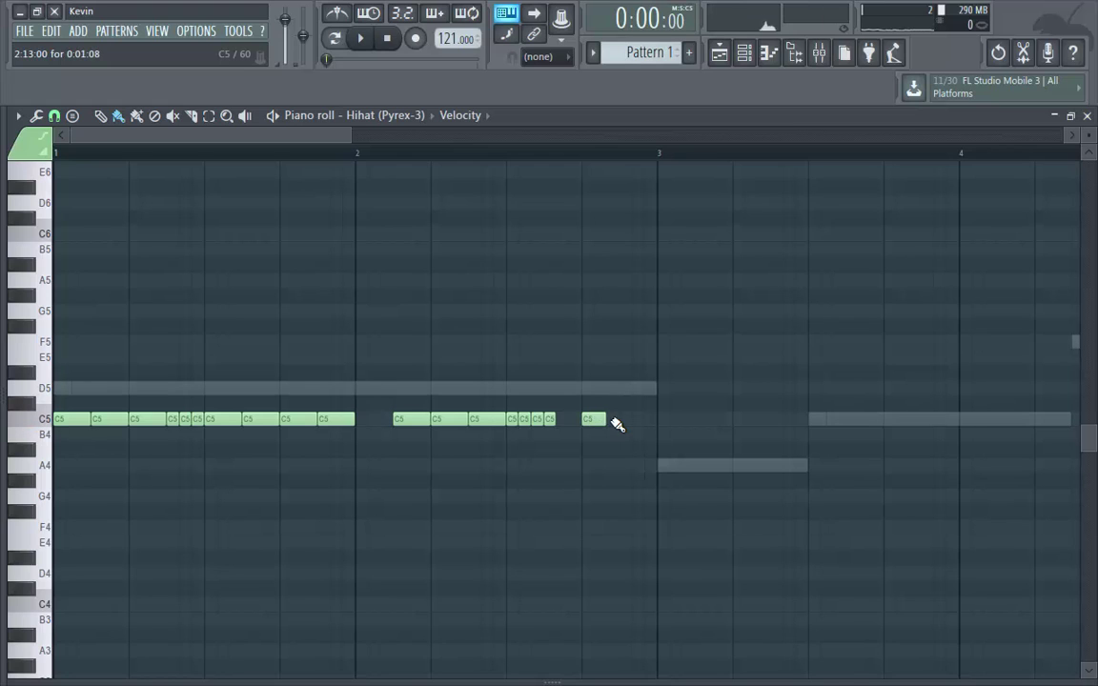
left_click(636, 420)
key("space")
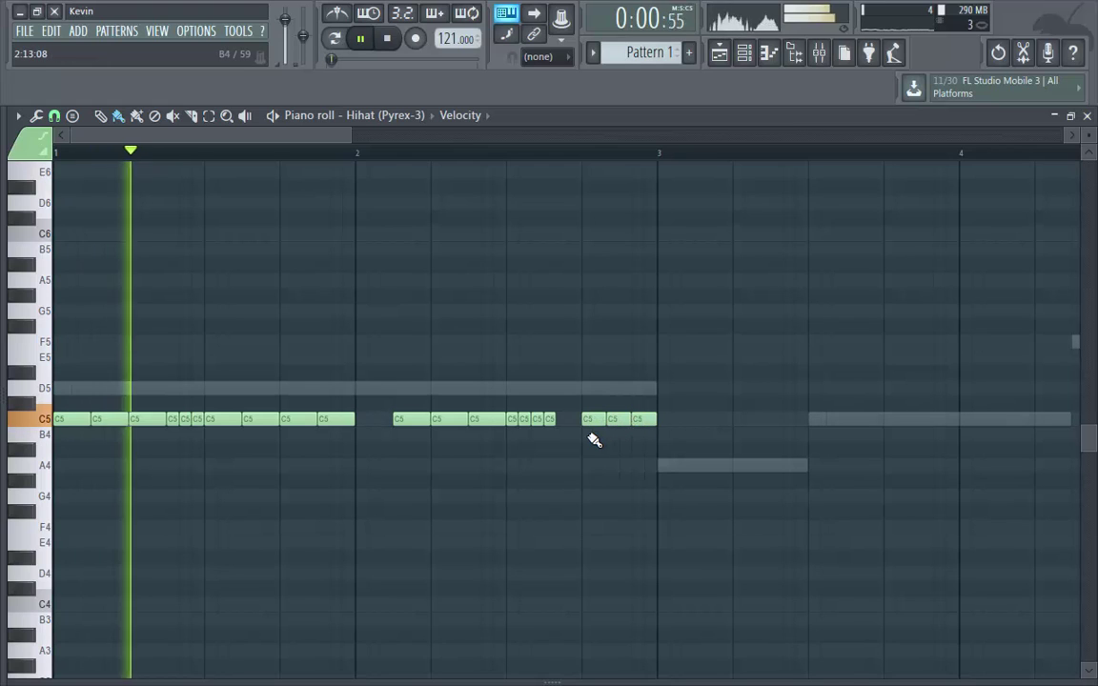
key("ctrl+l")
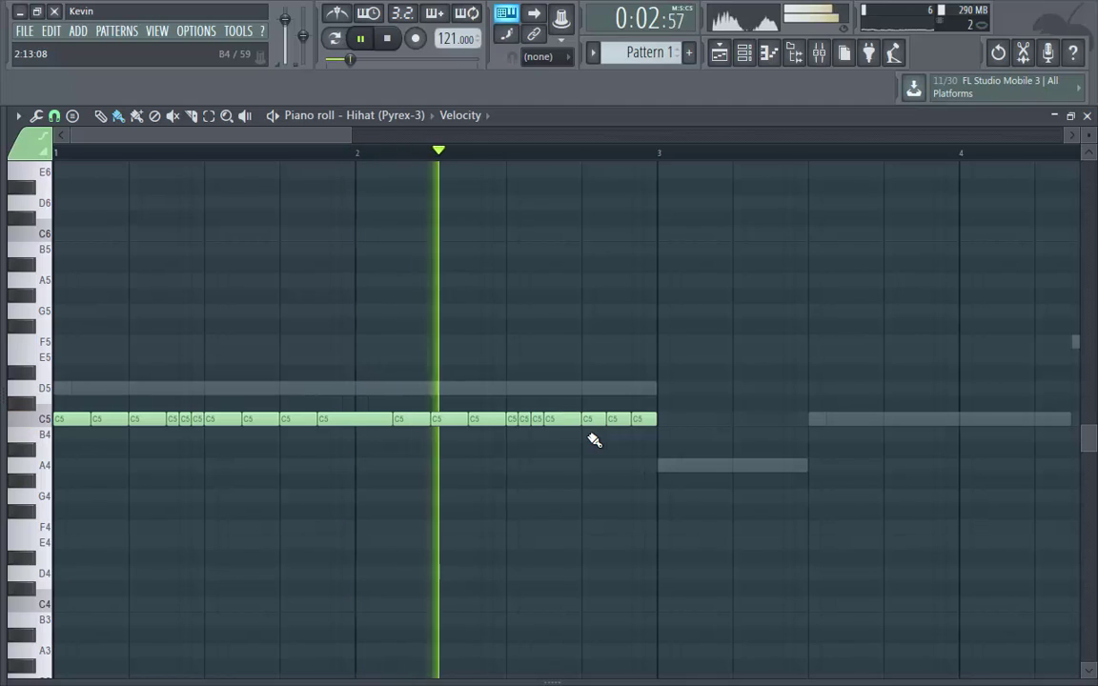
key("space")
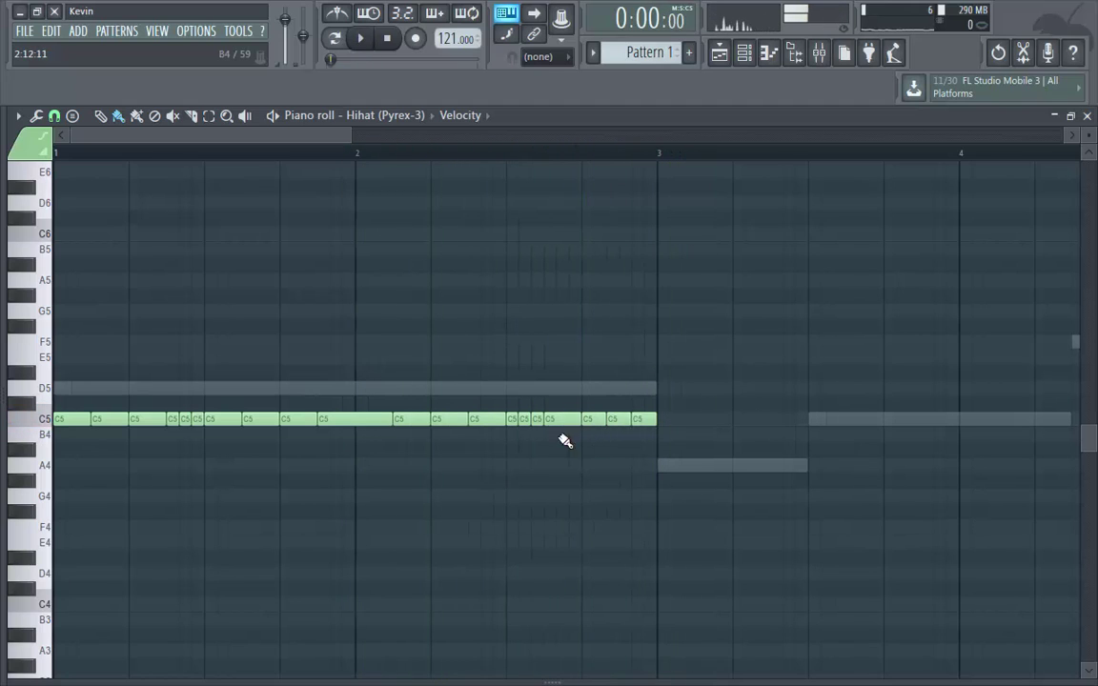
Reveal the velocity lane and lower the first two hi-hat notes to about 52% and 61%.
left_click_drag(243, 680, 276, 507)
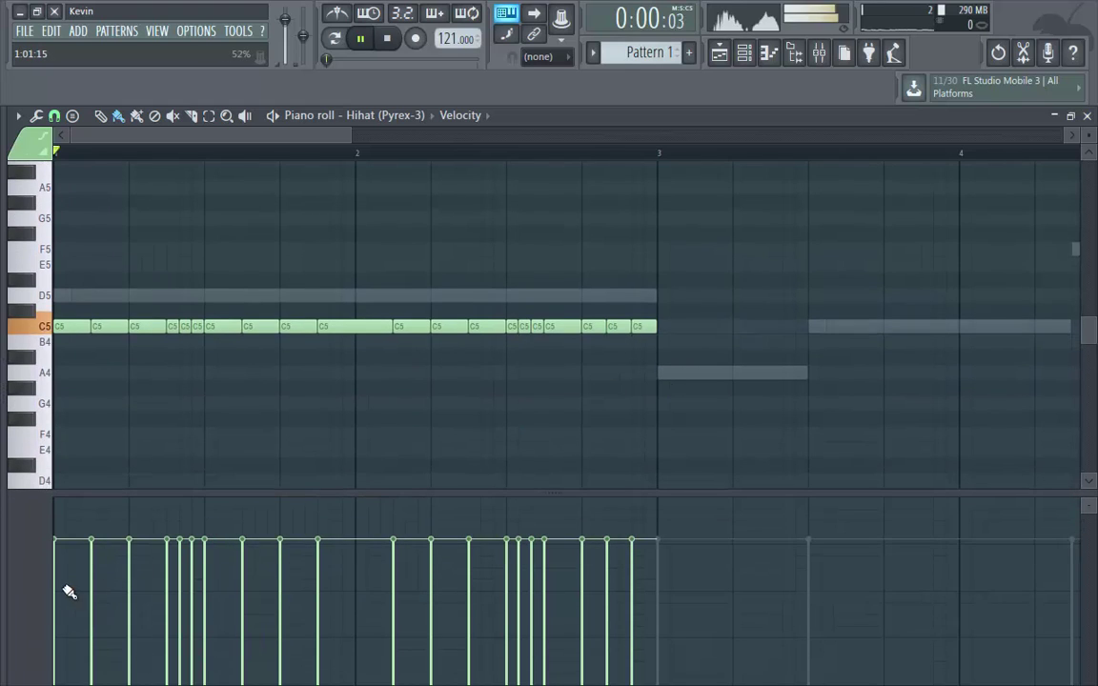
key("space")
key("space")
left_click(106, 571)
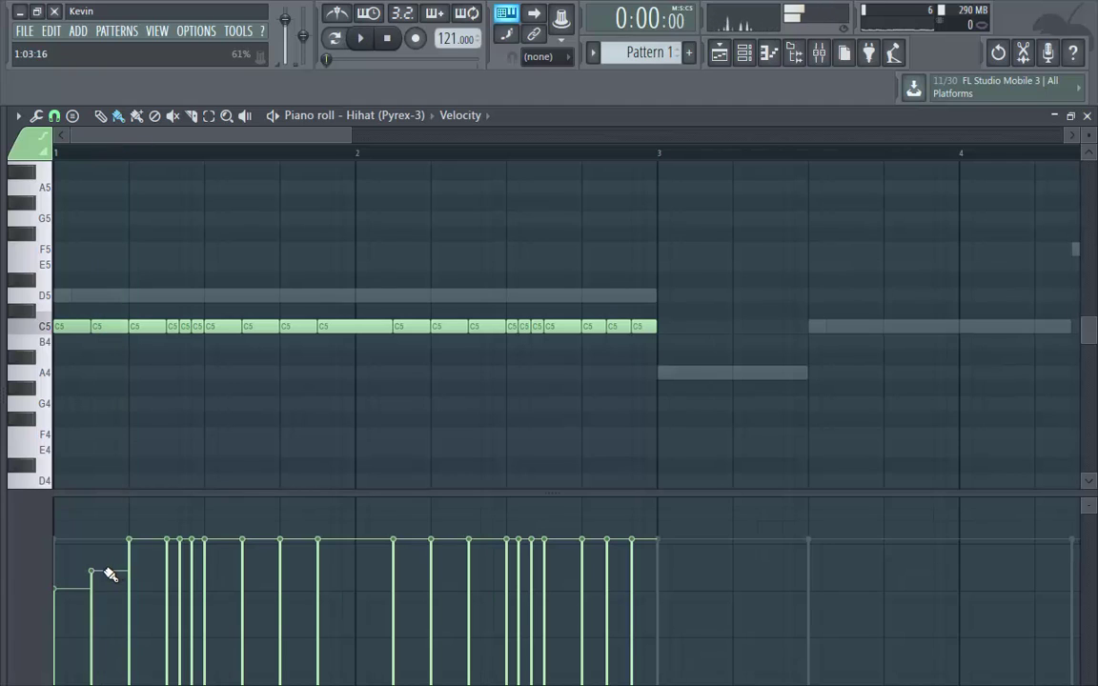
key("space")
key("space")
Lower the velocities of the third to seventh hi-hat notes in bar 1, descending across the three-note roll.
left_click(137, 592)
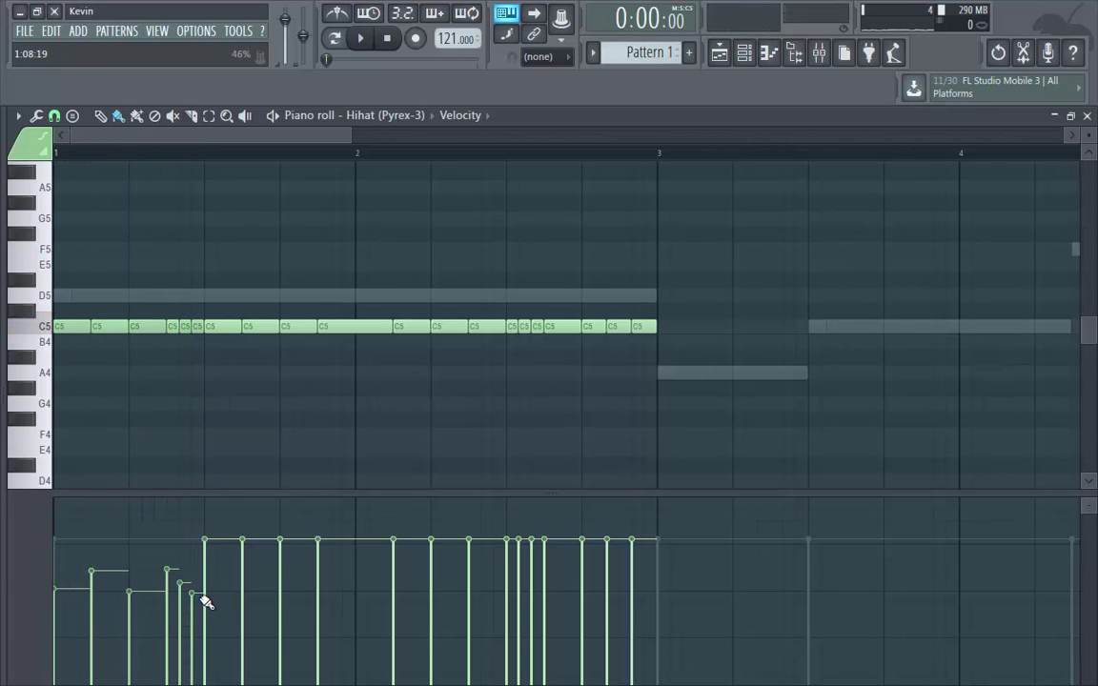
key("space")
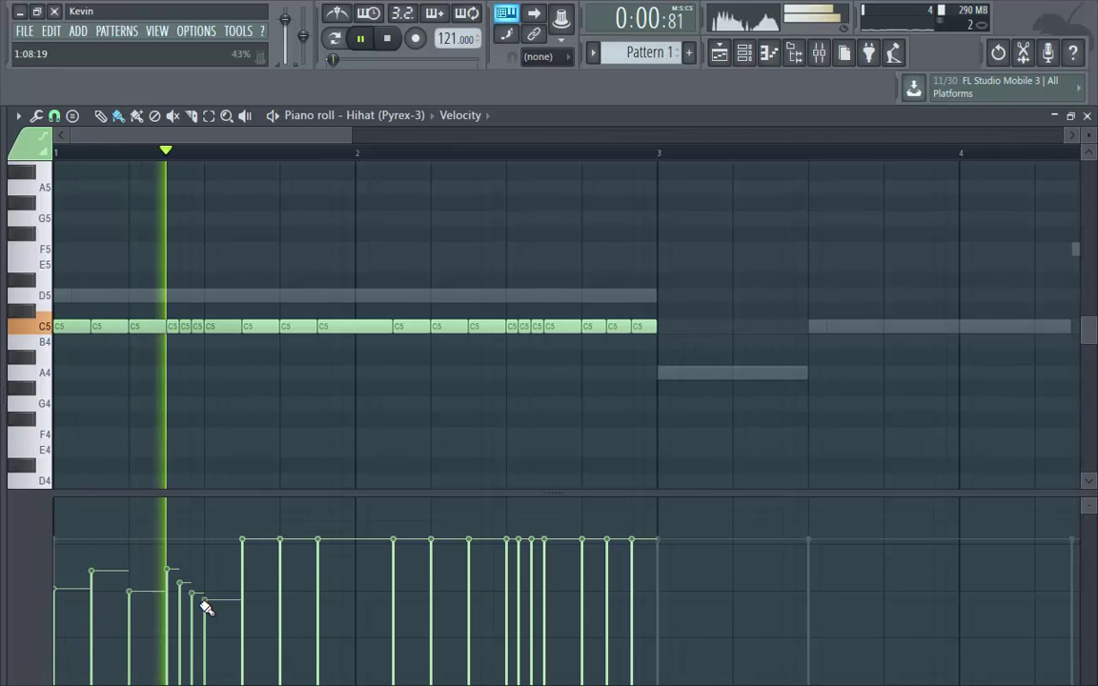
key("space")
left_click(209, 591)
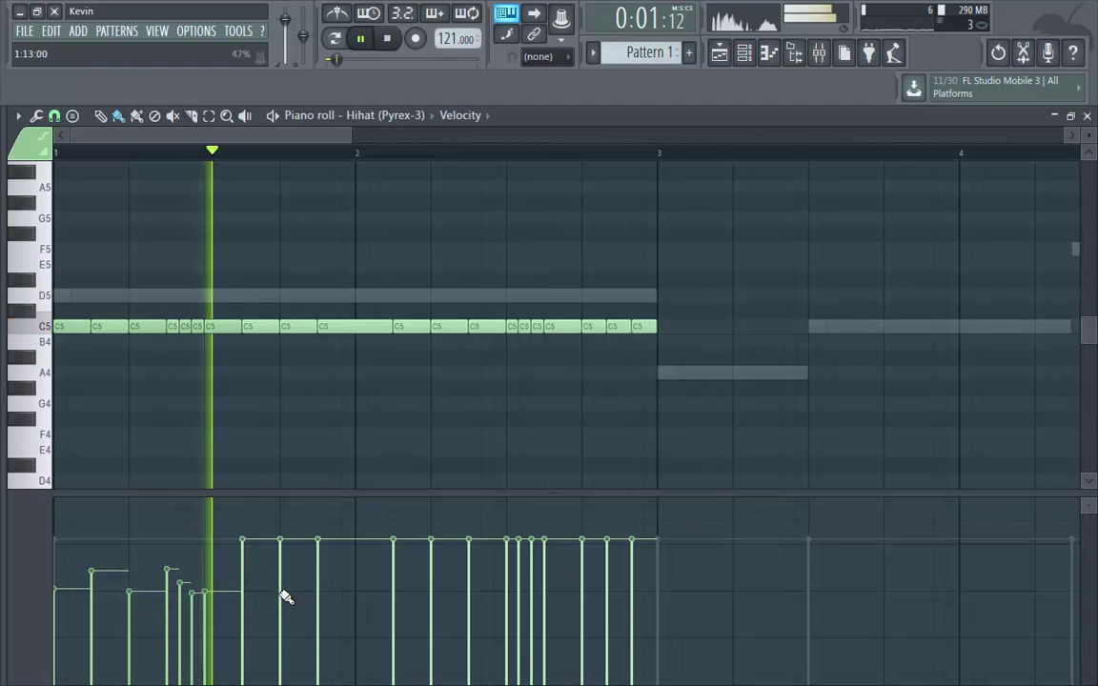
Lower the velocities of the remaining hi-hat notes in bars 1 and 2, descending across the beat 3 roll and the beat 4 notes.
key("space")
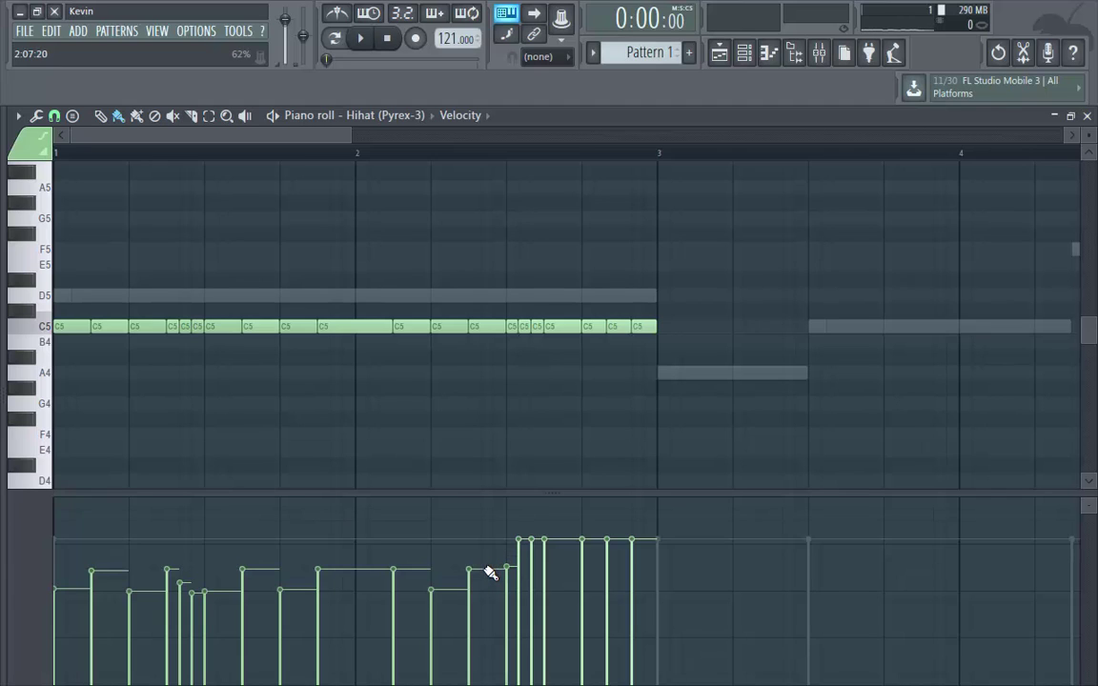
key("space")
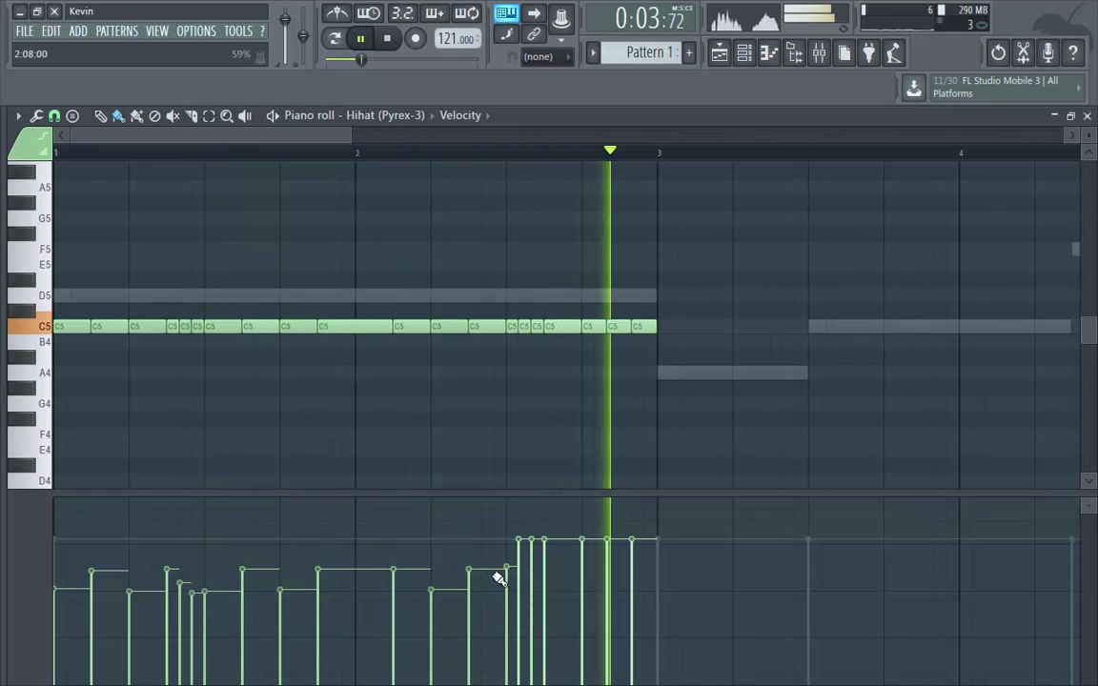
key("space")
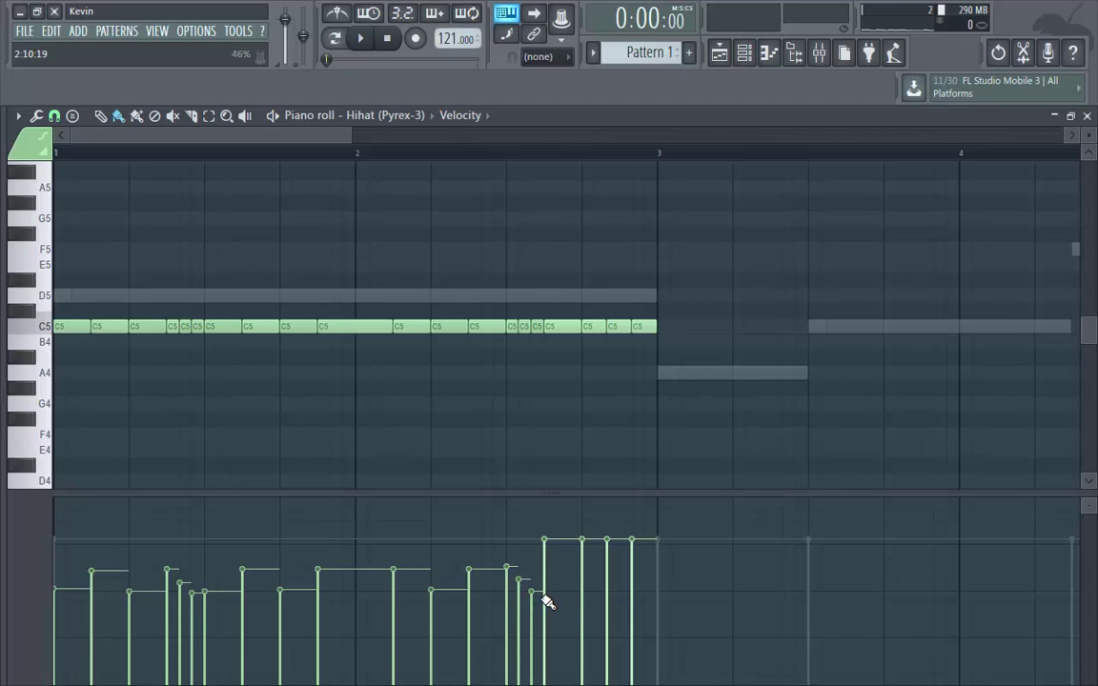
left_click(545, 592)
key("space")
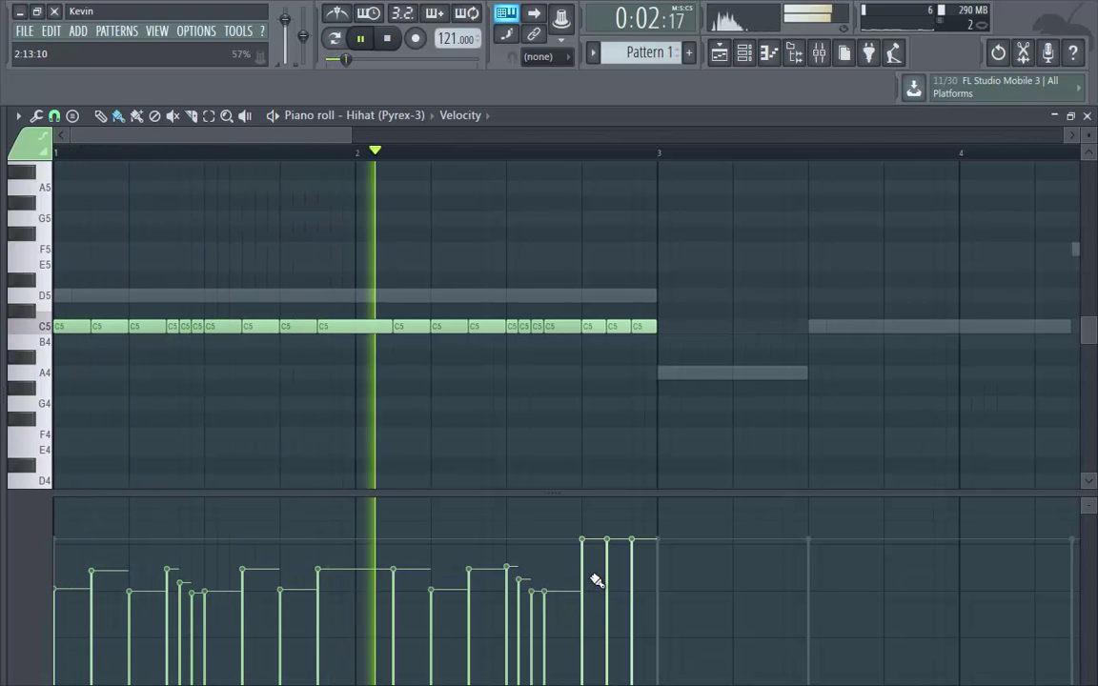
left_click(588, 569)
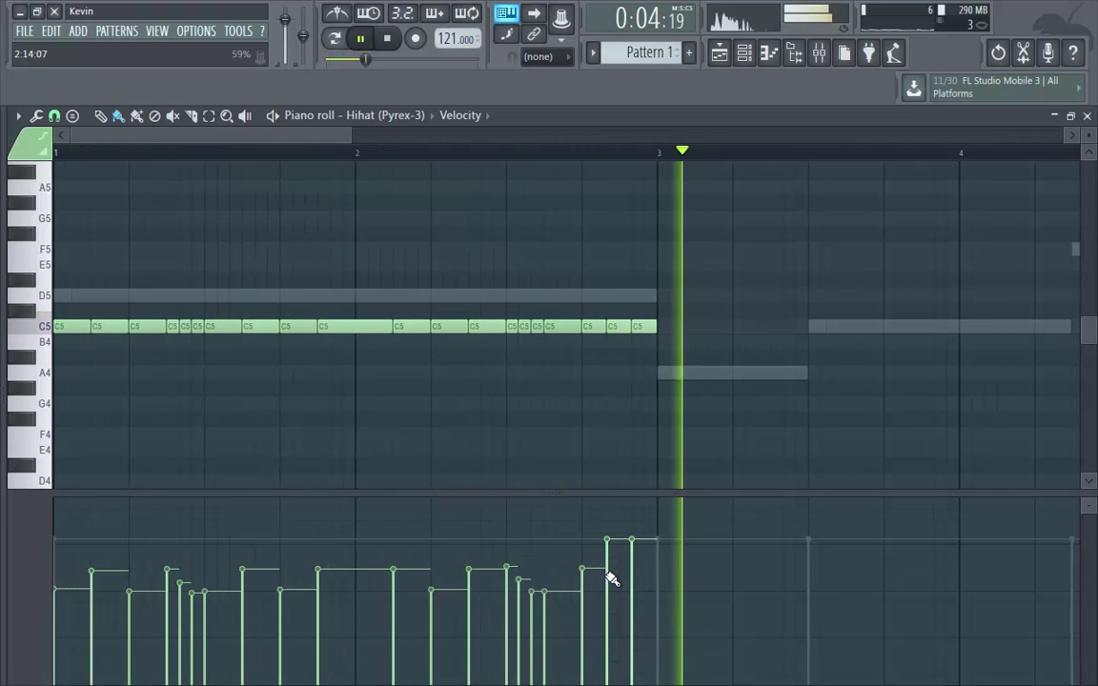
key("space")
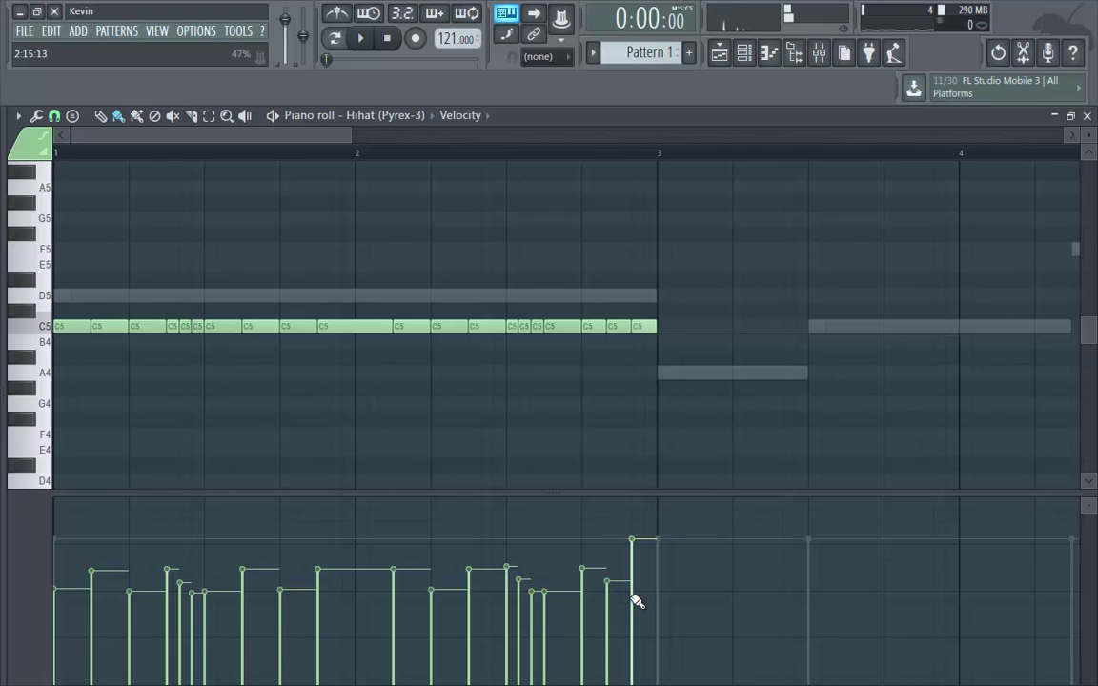
Repeat the two-bar hi-hat pattern through bar 8 and close its piano roll.
key("space")
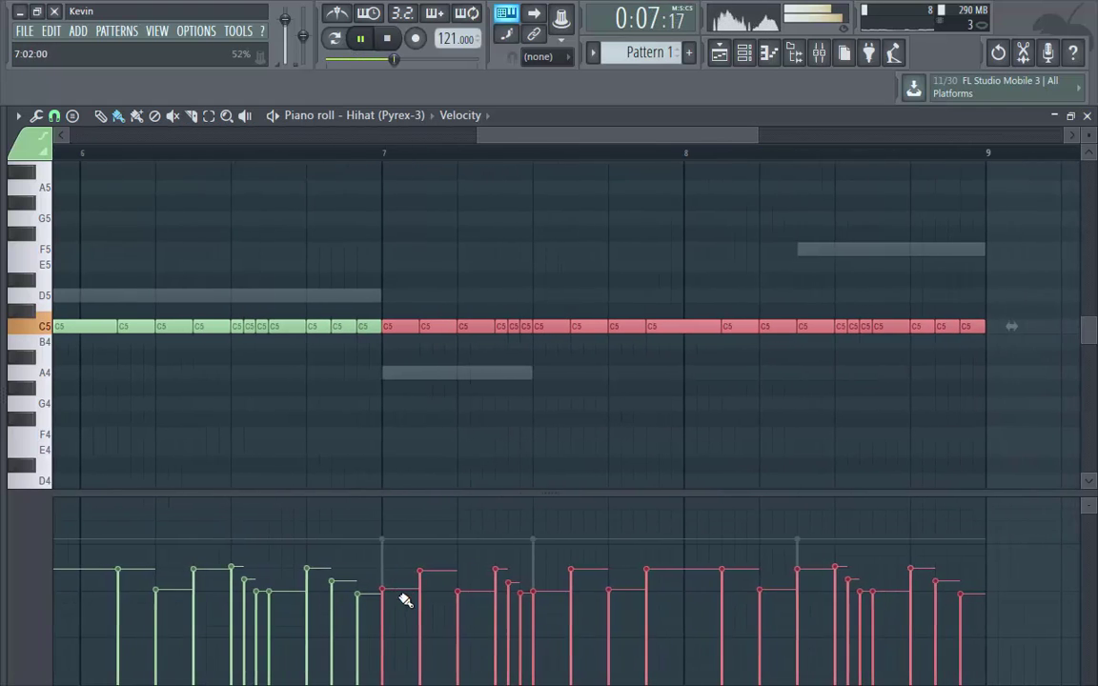
left_click_drag(478, 135, 72, 139)
scroll(123, 189, "down", 1)
scroll(126, 189, "down", 1)
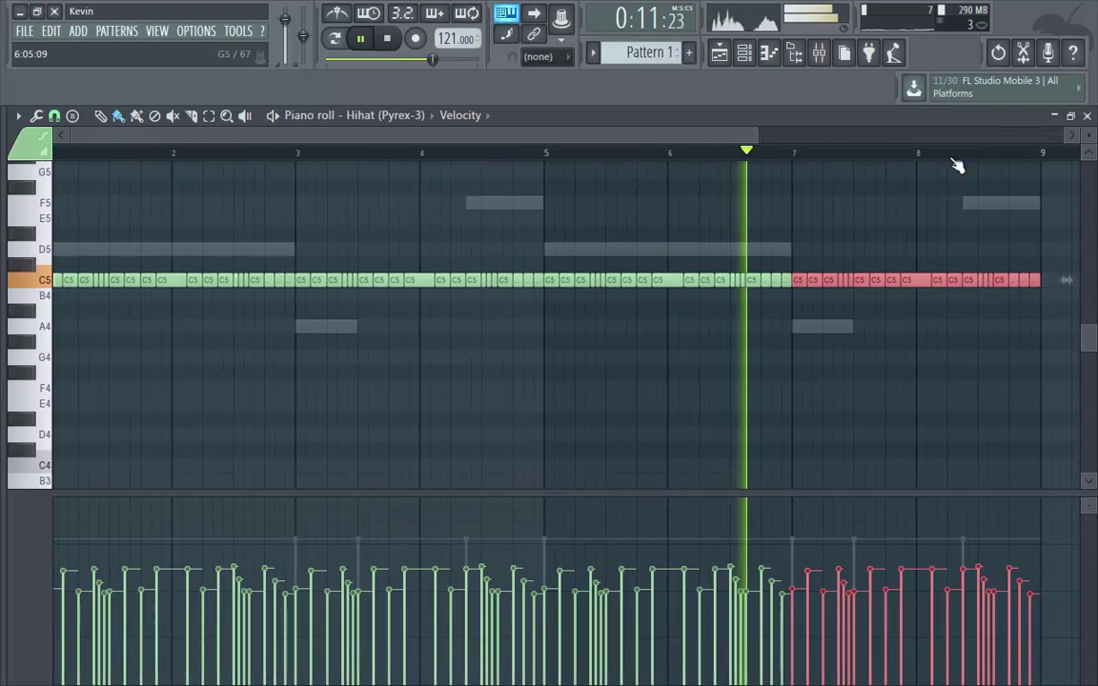
left_click(1086, 115)
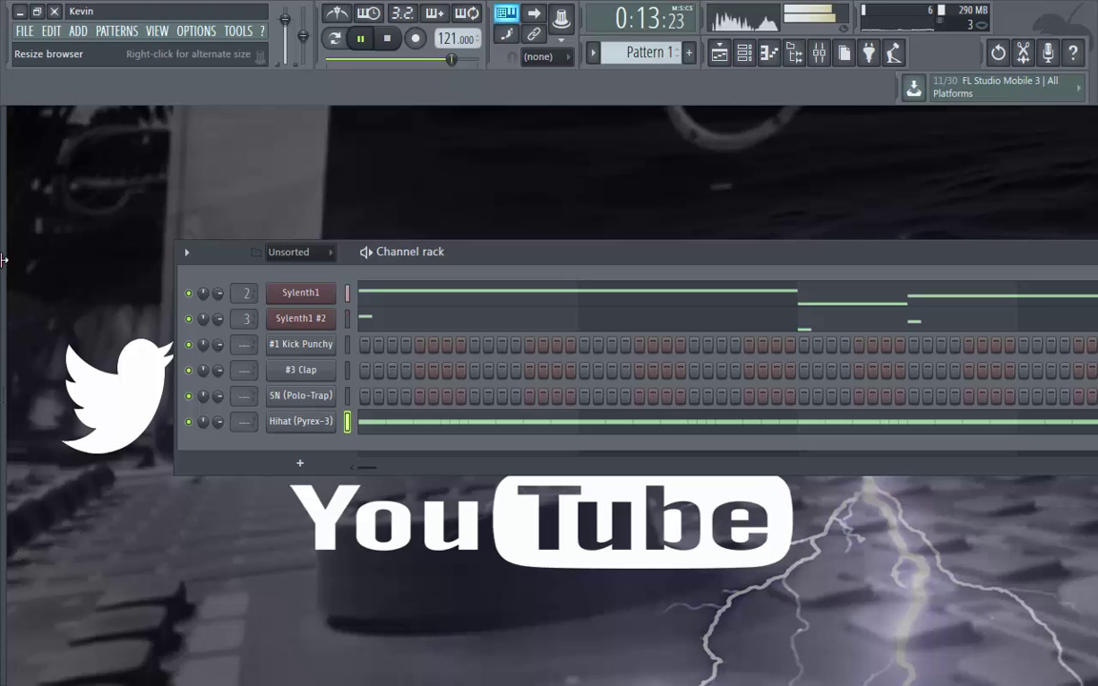
Add Hihat #2 from the HiHats folder of Drumkit #1 Free as a new channel and enable Cut itself for it.
left_click(70, 278)
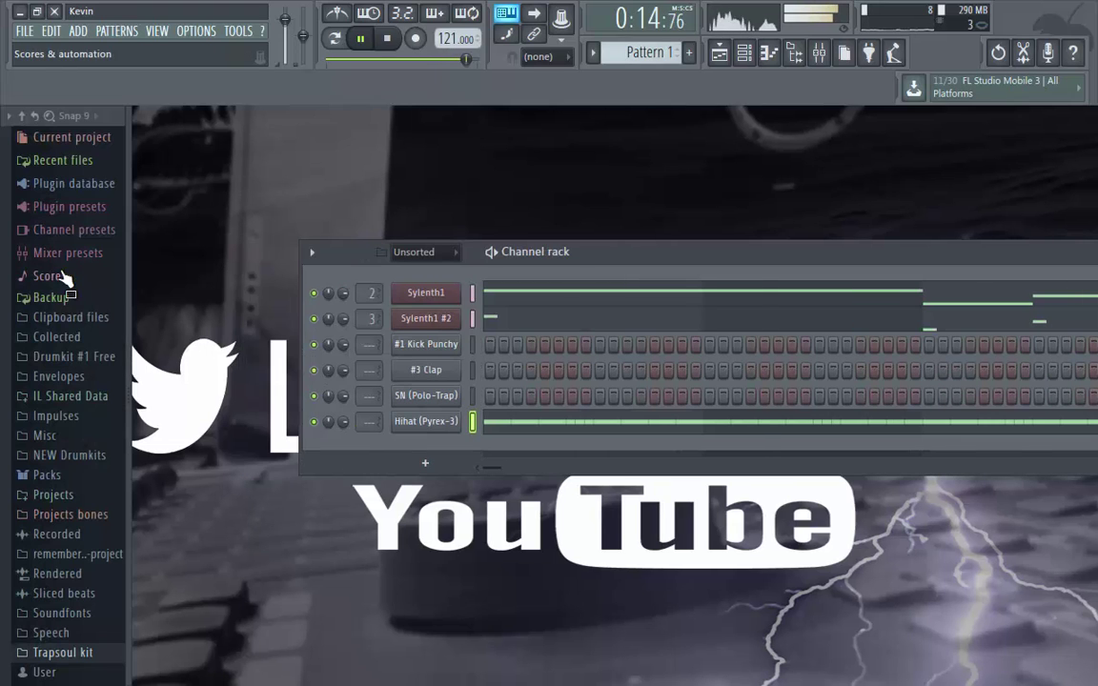
left_click(72, 357)
key("space")
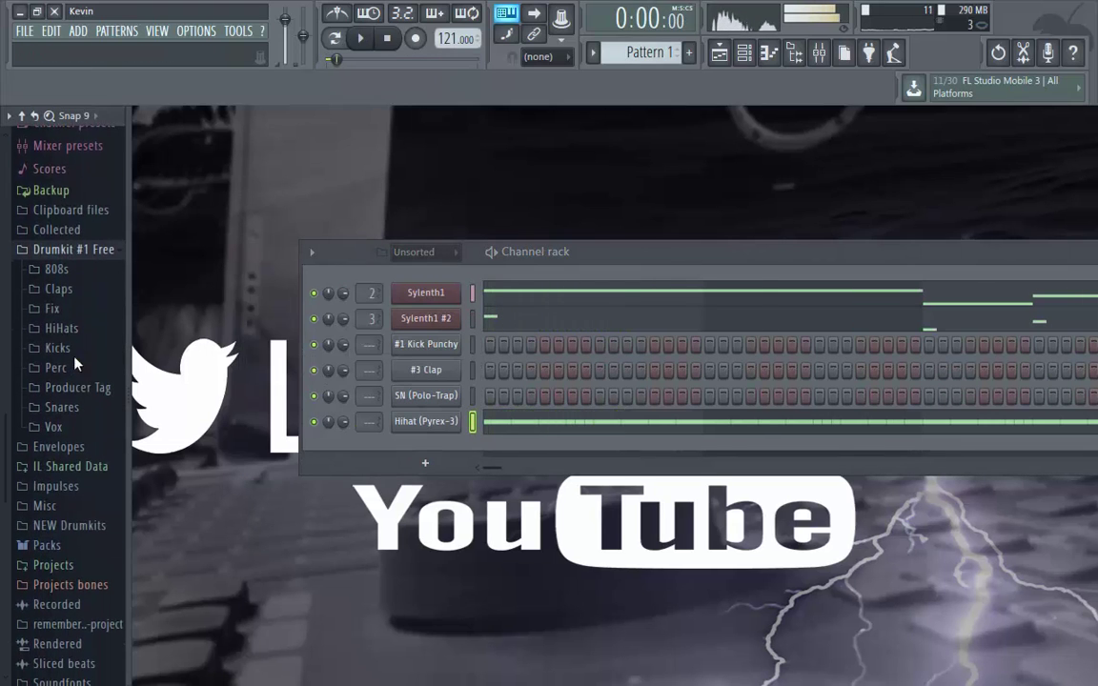
left_click(73, 334)
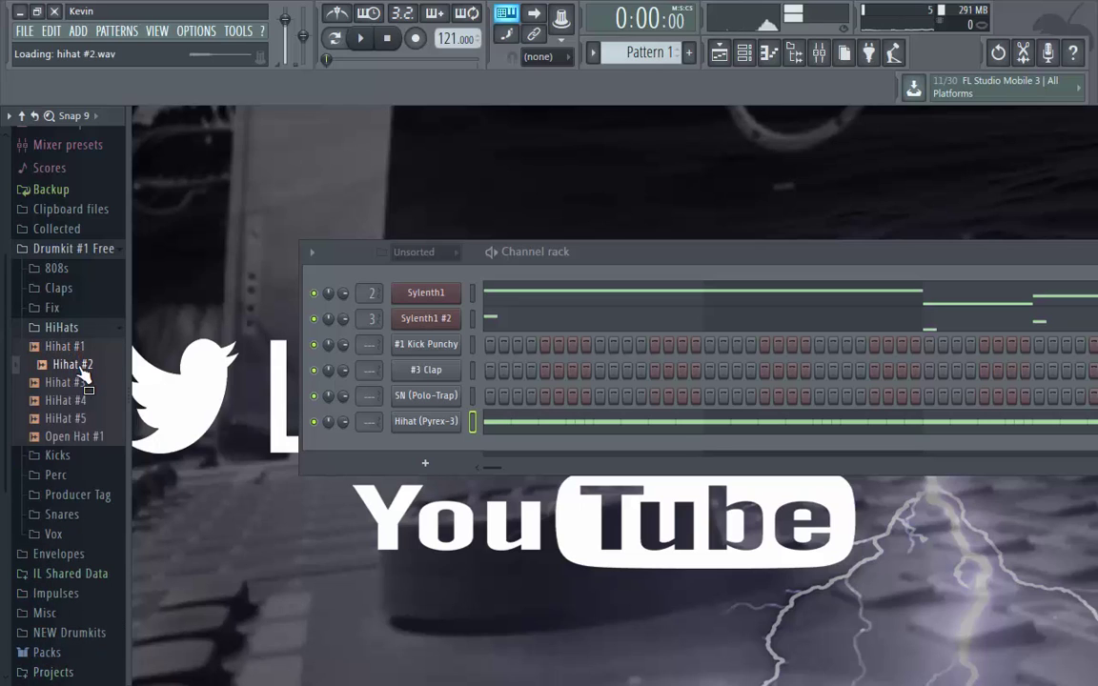
left_click_drag(81, 374, 457, 456)
right_click(454, 448)
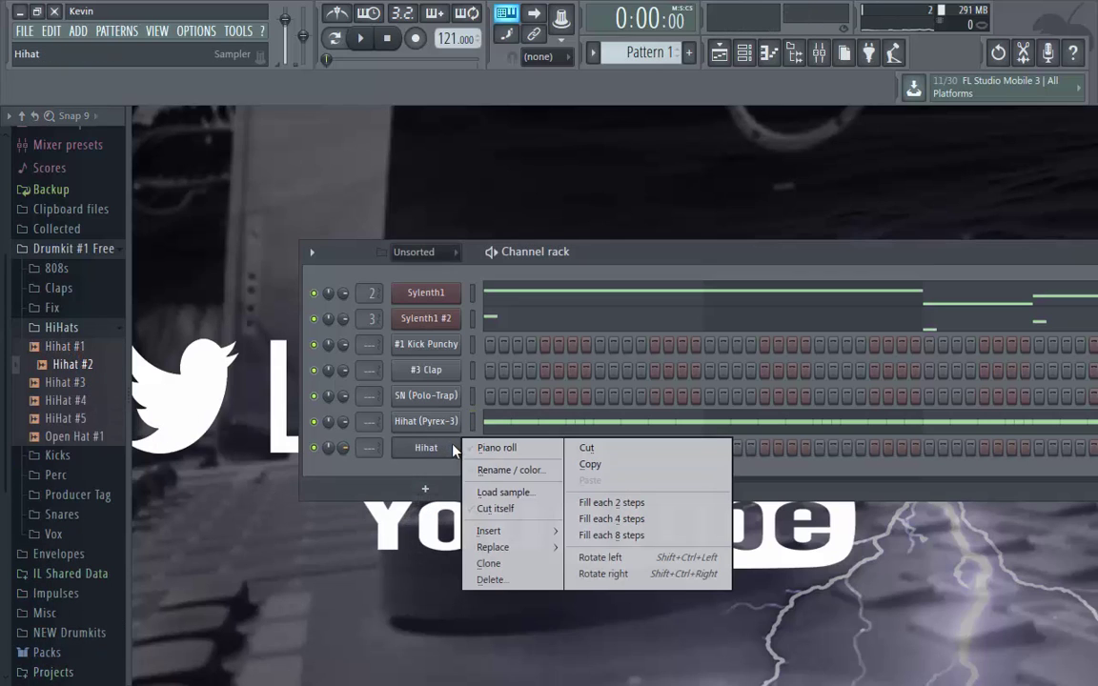
left_click(496, 508)
Open the new Hihat channel's piano roll and audition its pitches from D5 down to C4 against the loop.
right_click(455, 447)
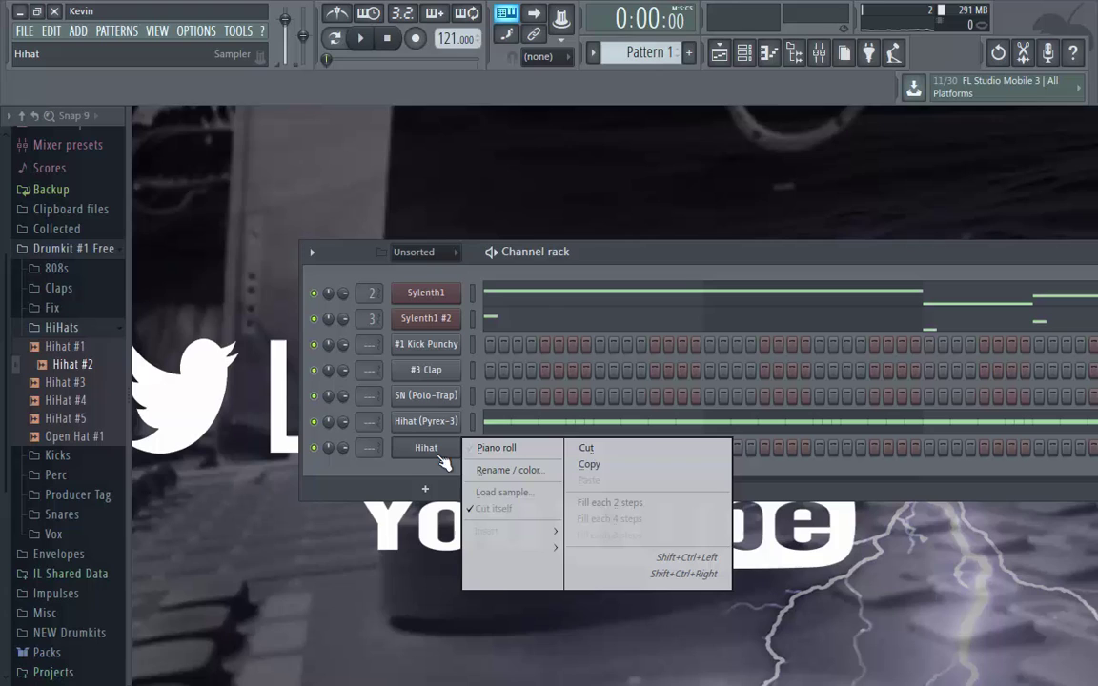
left_click(494, 453)
scroll(220, 324, "up", 6)
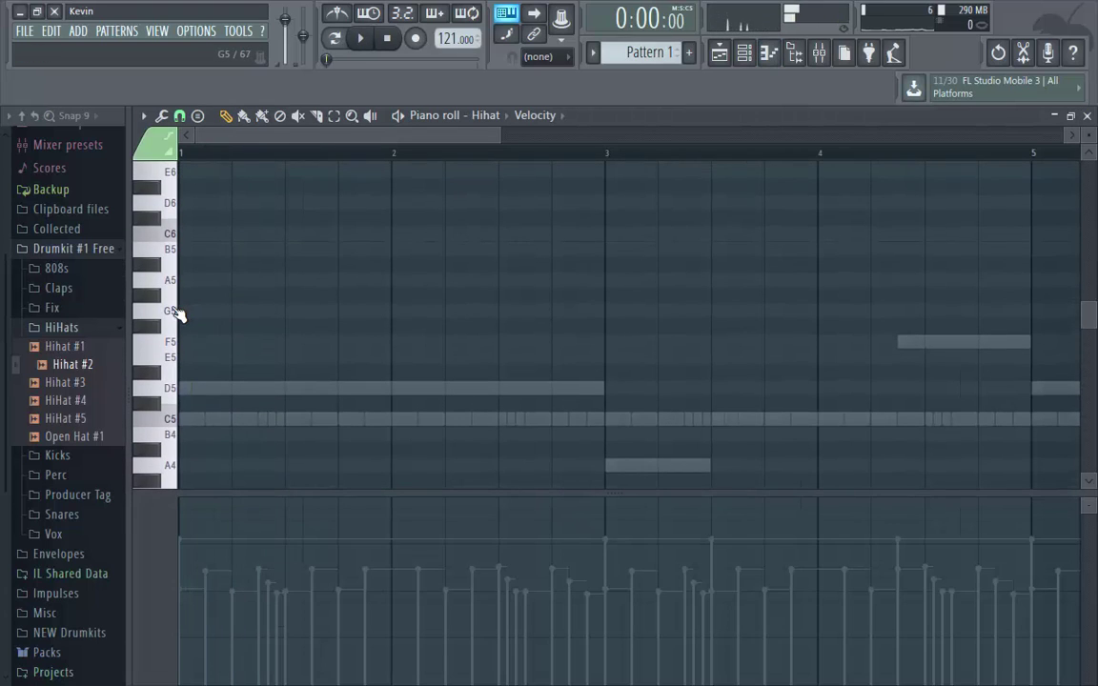
scroll(171, 398, "down", 2)
left_click(181, 352)
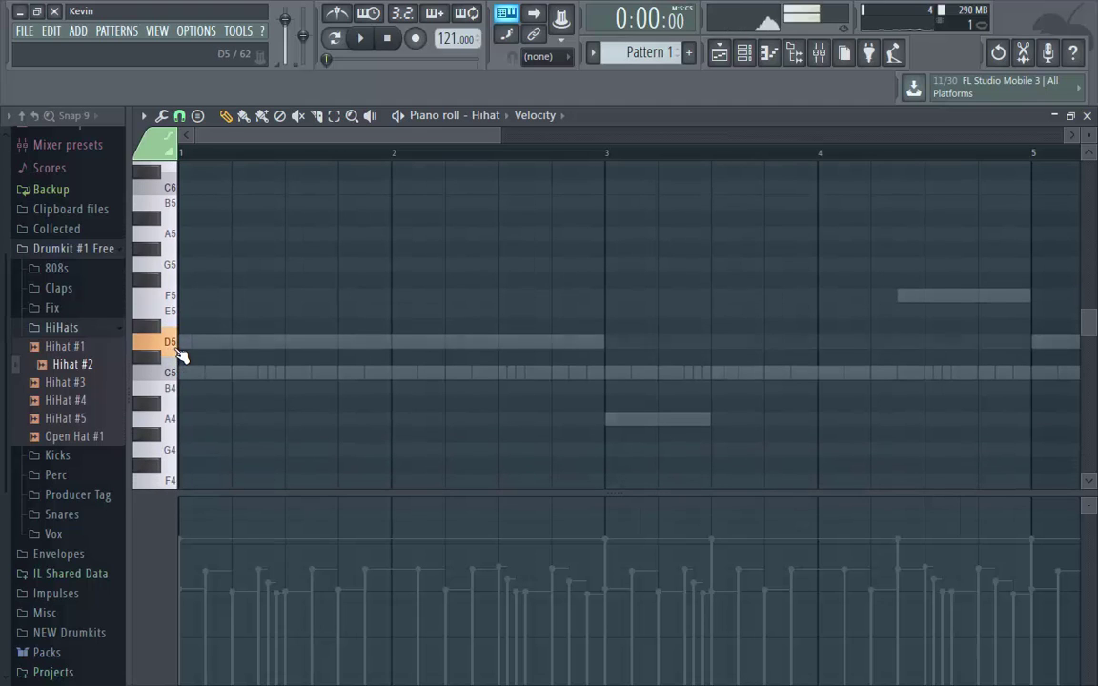
key("space")
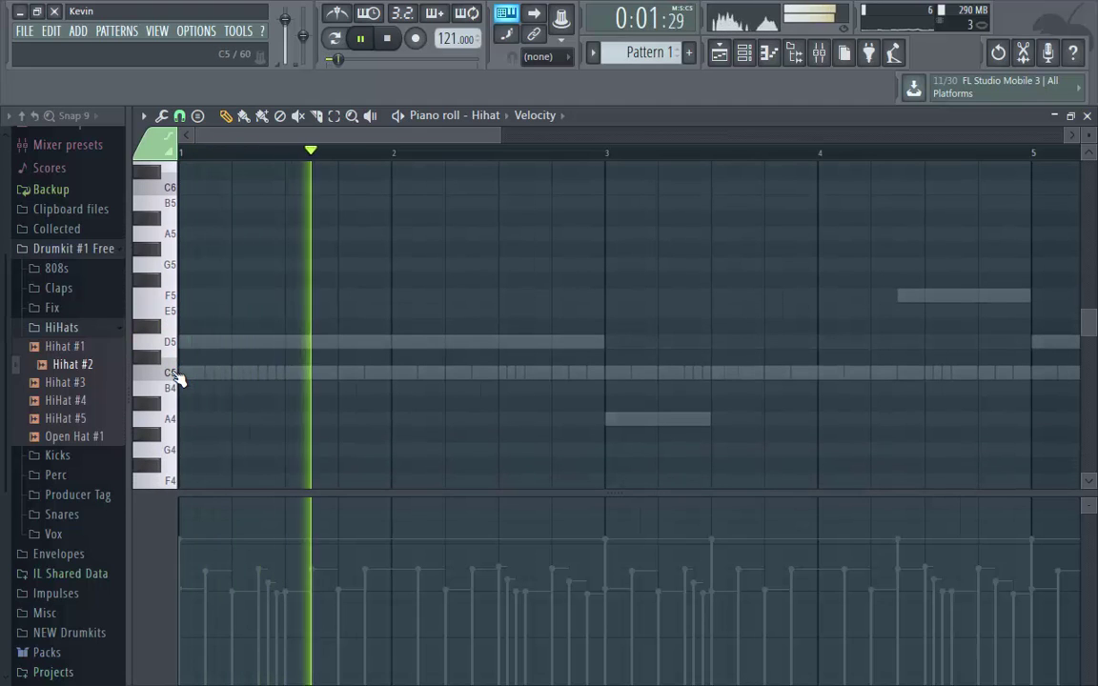
scroll(177, 410, "down", 2)
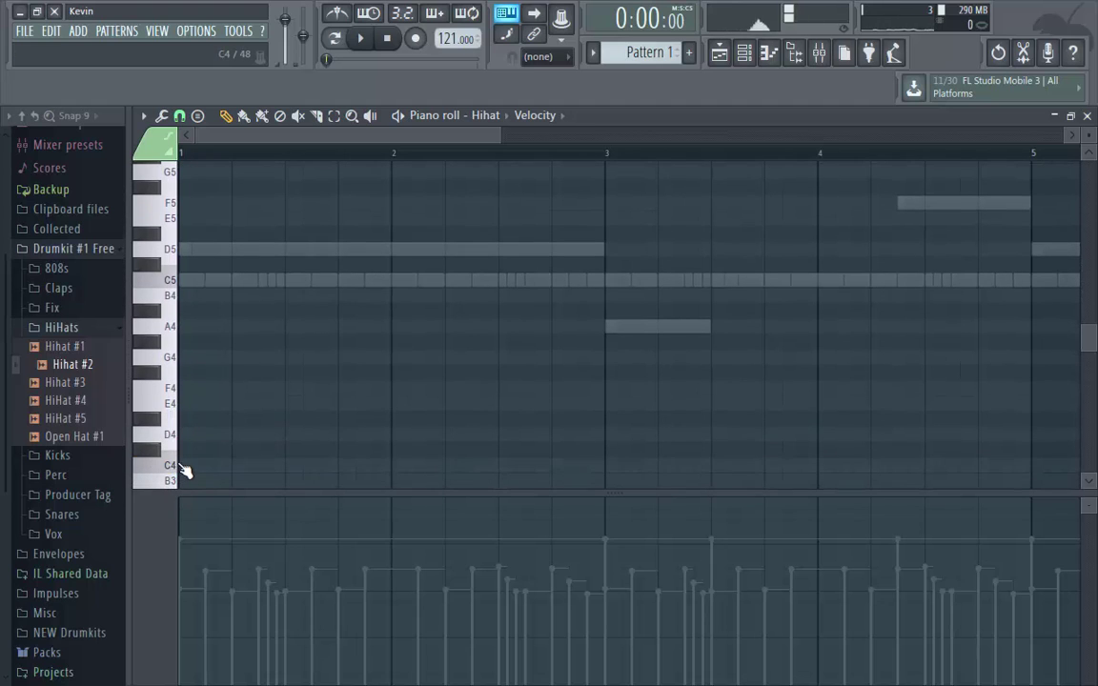
scroll(289, 441, "down", 2)
key("space")
key("space")
key("space")
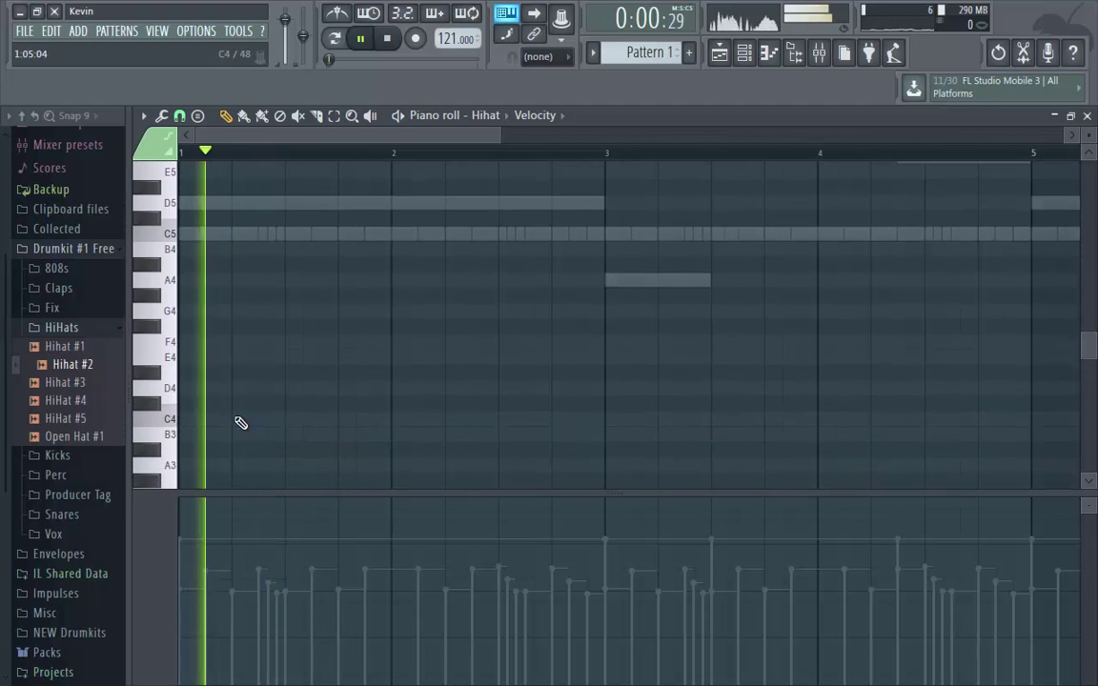
key("space")
Add two 1/3-beat C4 notes half a beat apart from beat 2 of bar 1 and raise their velocities.
left_click(240, 421)
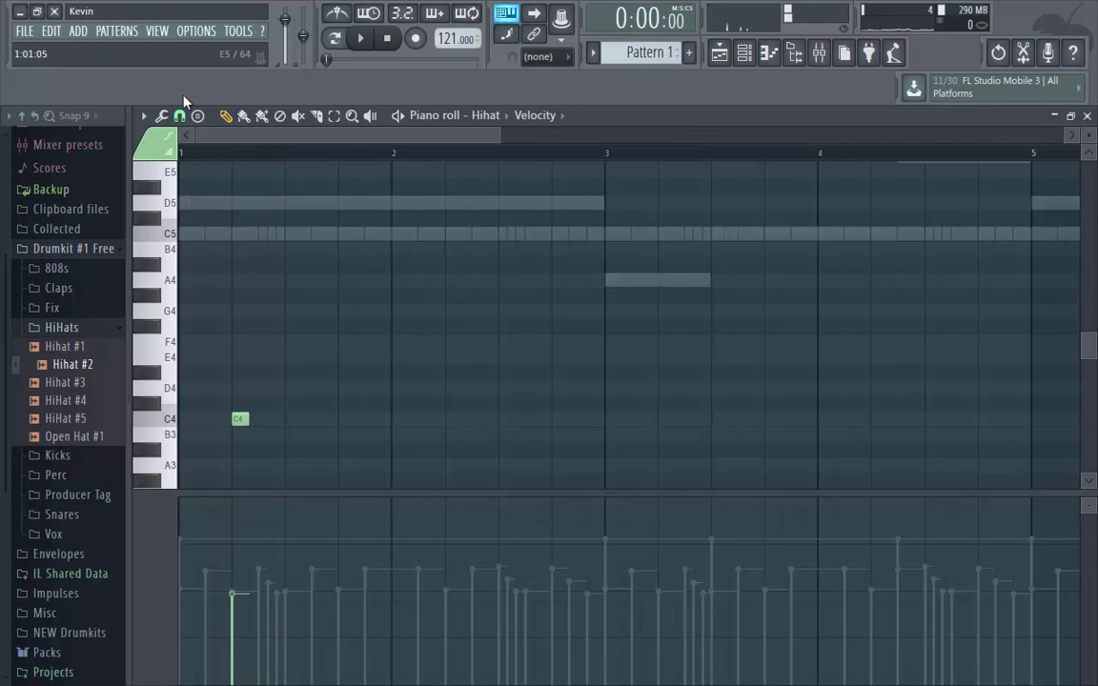
left_click(181, 116)
left_click(203, 296)
left_click(250, 420)
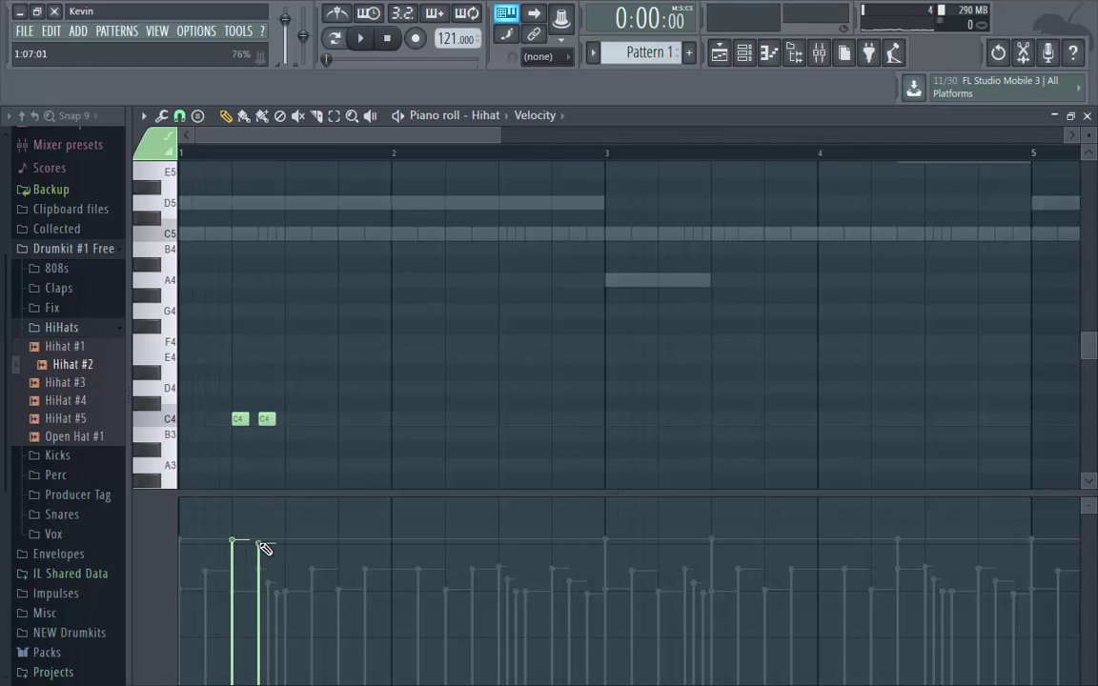
Add a matching pair of C4 notes from beat 2 of bar 3 while the loop plays.
key("space")
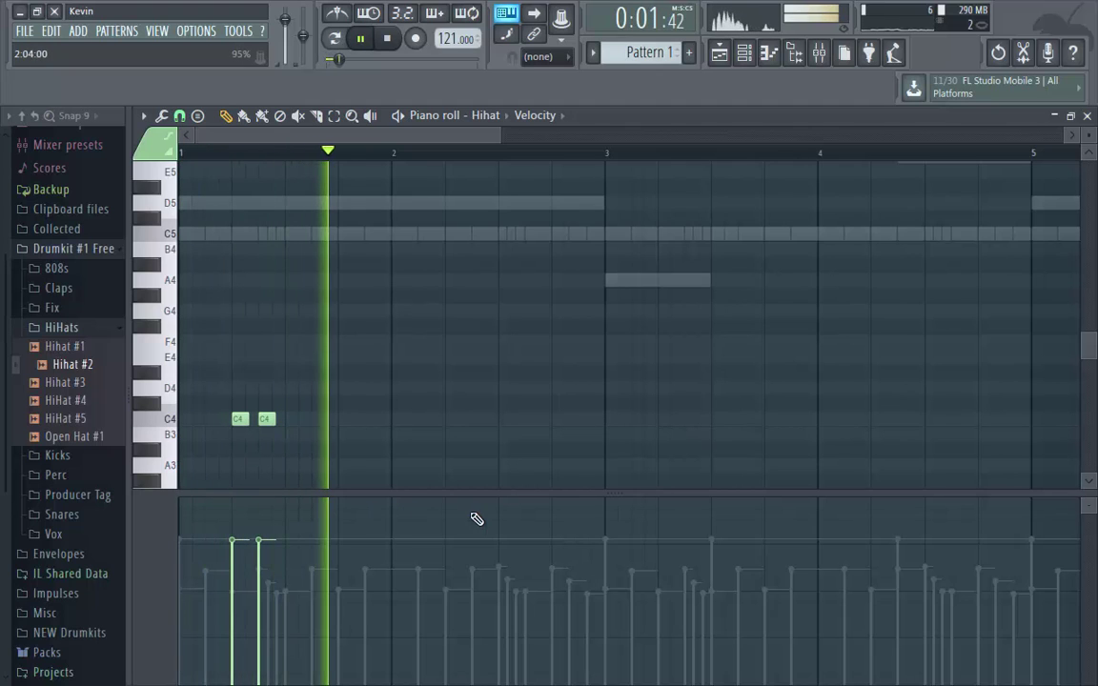
left_click(666, 419)
left_click(692, 419)
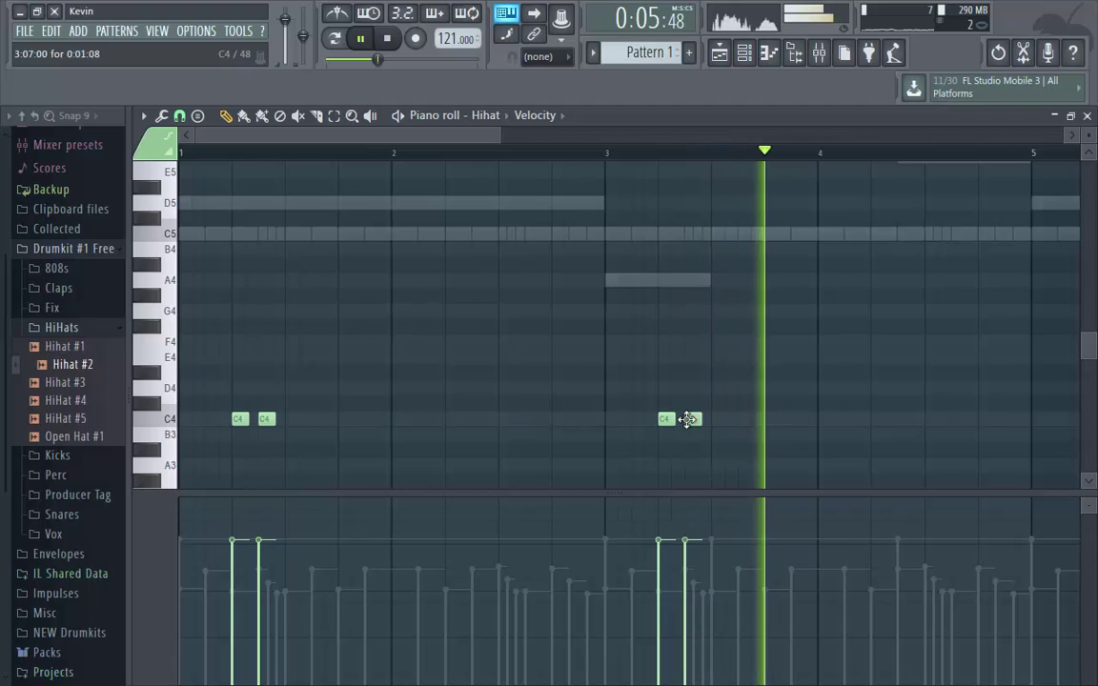
Fill beat 4 of bar 2 with three 1/3-beat C4 notes with velocities descending to about 51%.
left_click(562, 421)
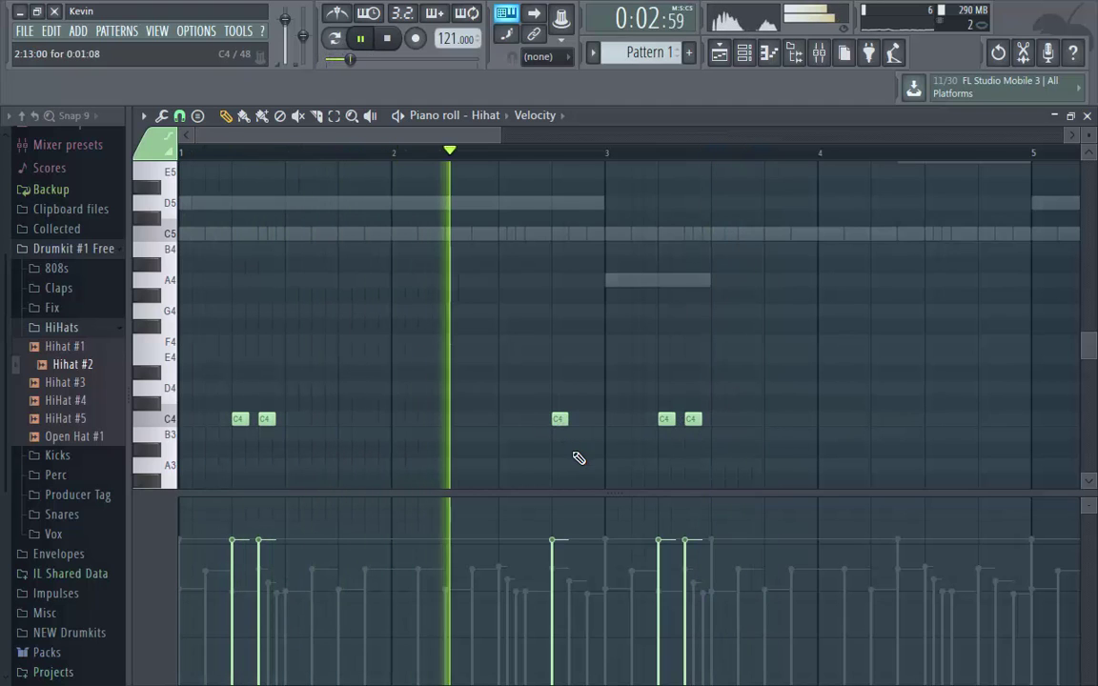
left_click(555, 569)
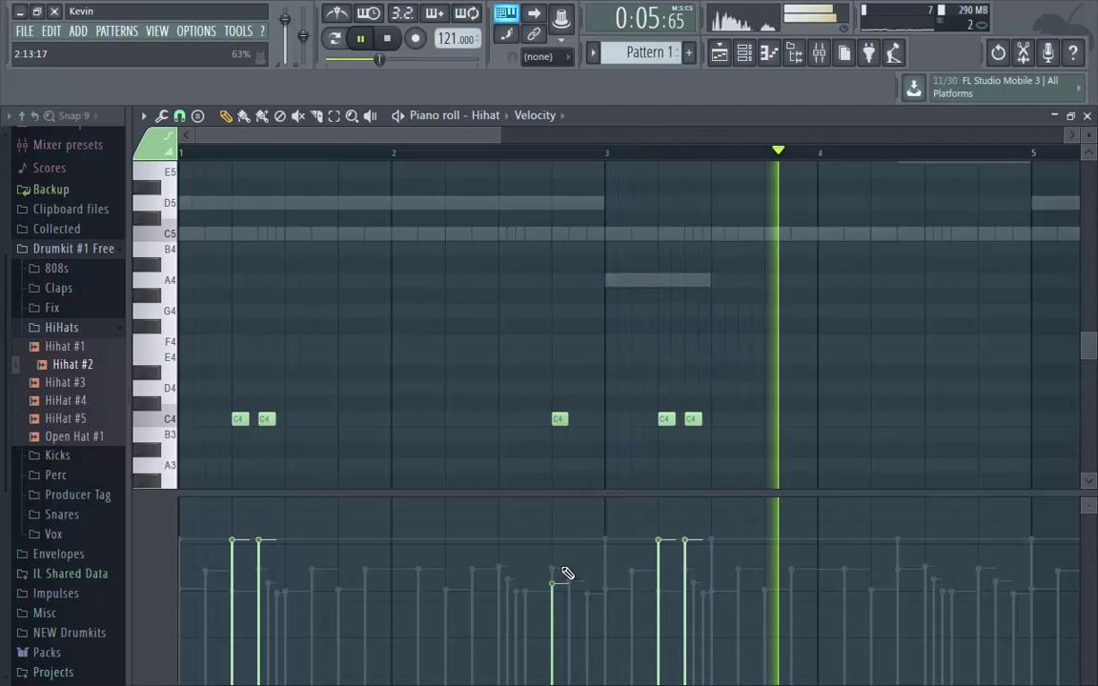
left_click(179, 116)
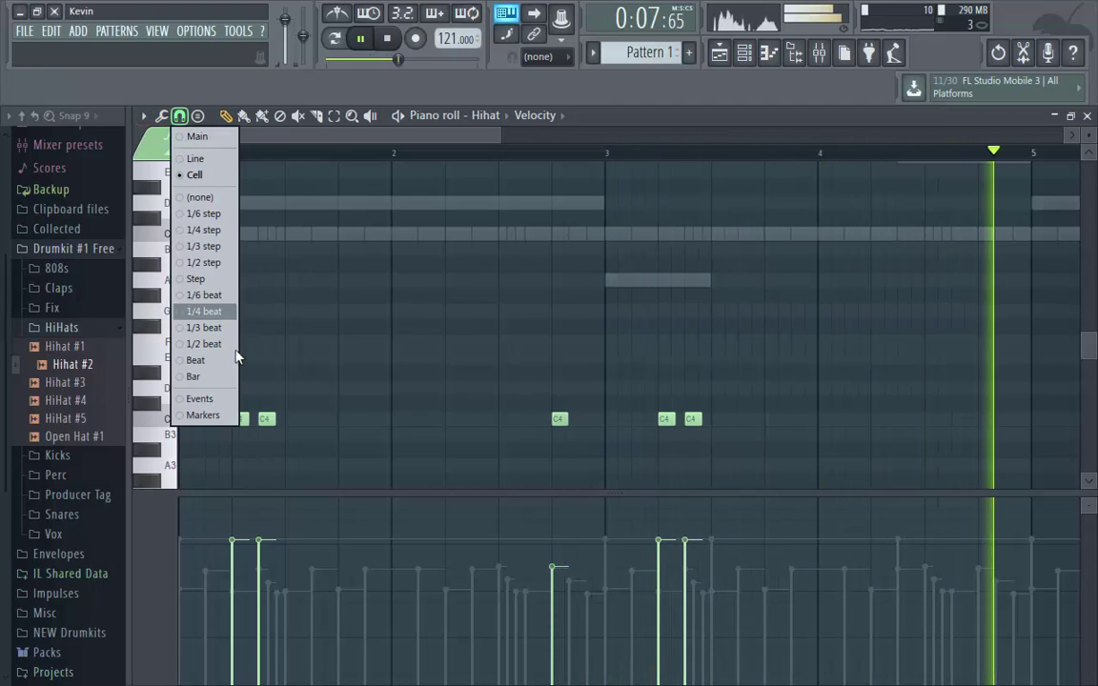
left_click(211, 313)
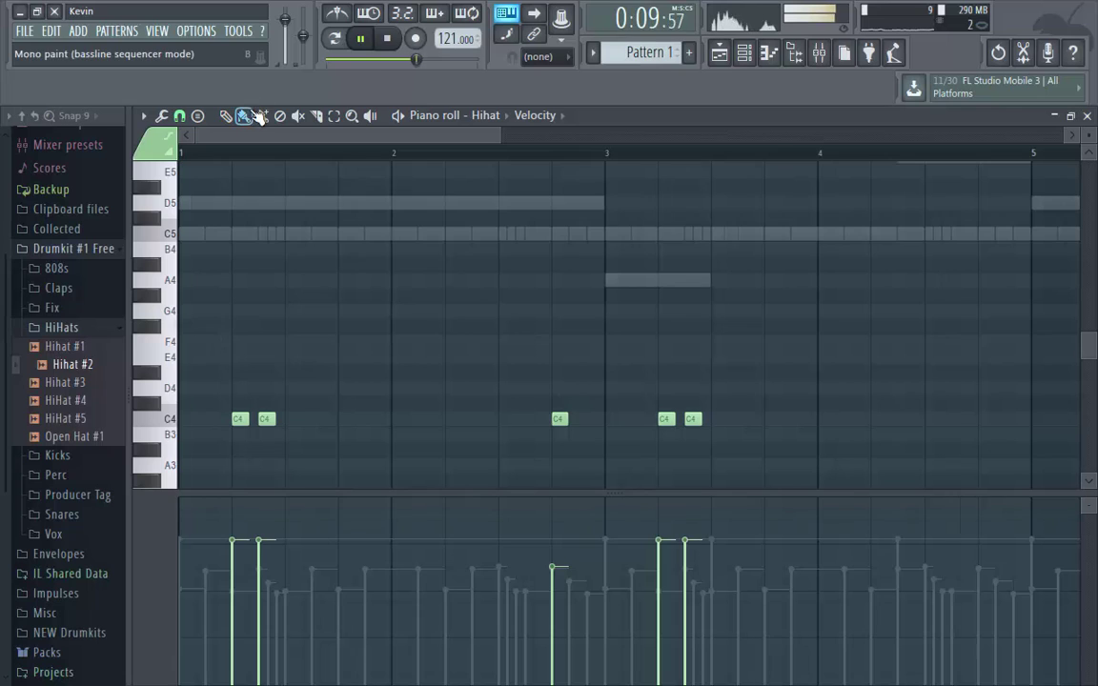
left_click(244, 115)
left_click(587, 419)
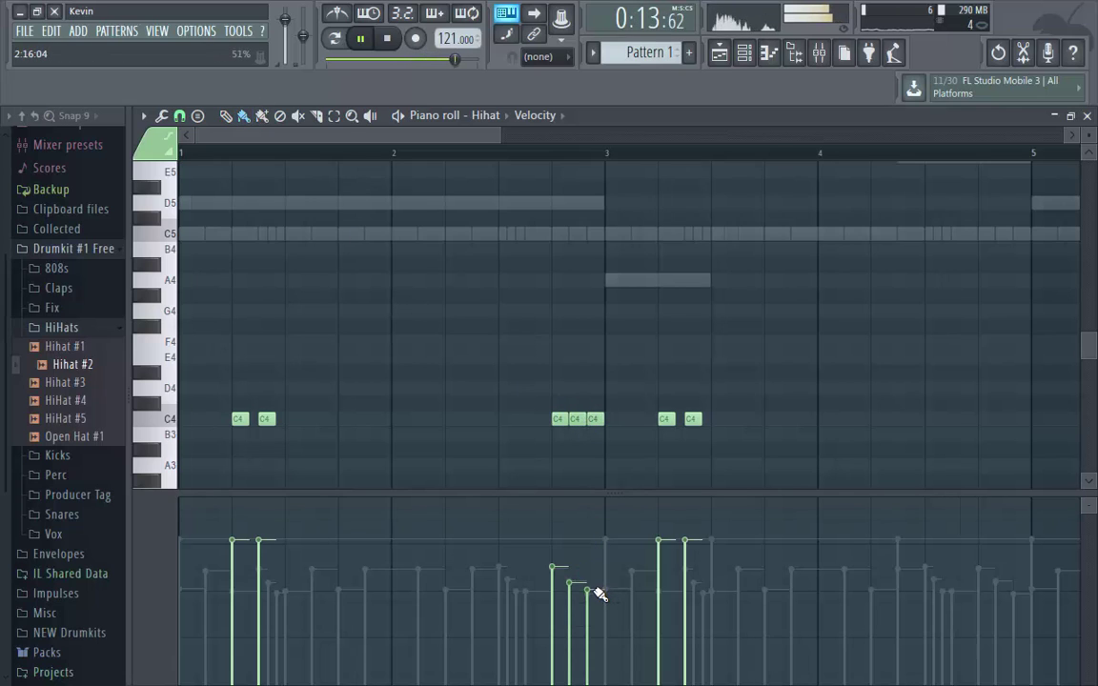
key("space")
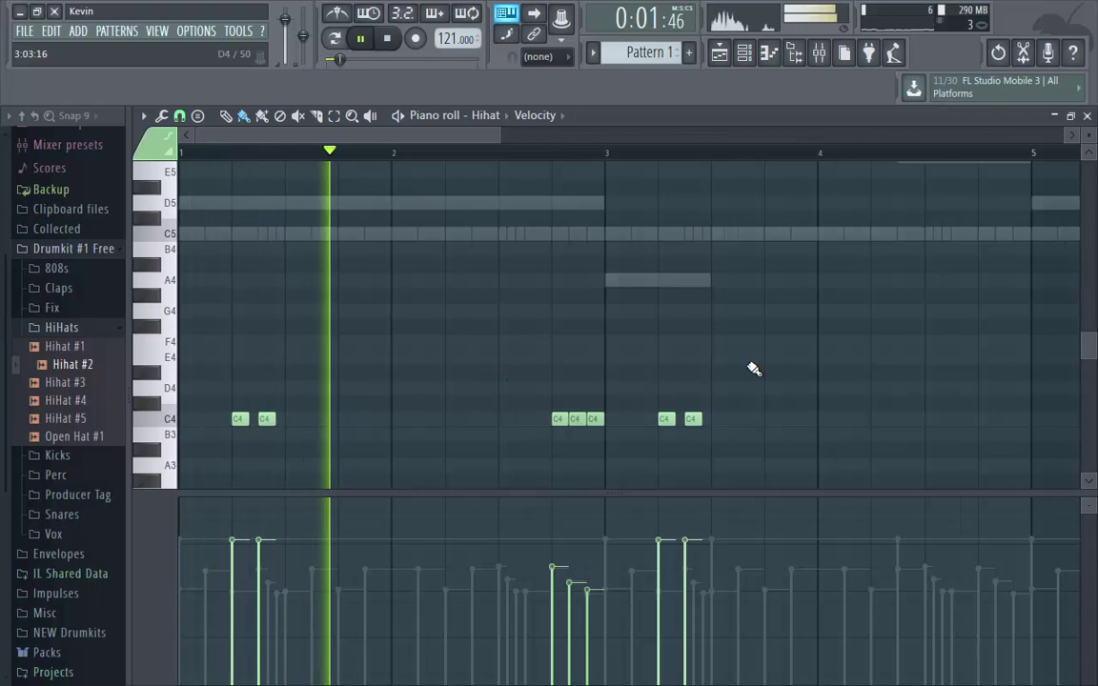
Duplicate all seven C4 notes four bars along, starting on beat 2 of bar 5, and close the Hihat piano roll.
scroll(756, 368, "down", 1)
scroll(762, 369, "down", 1)
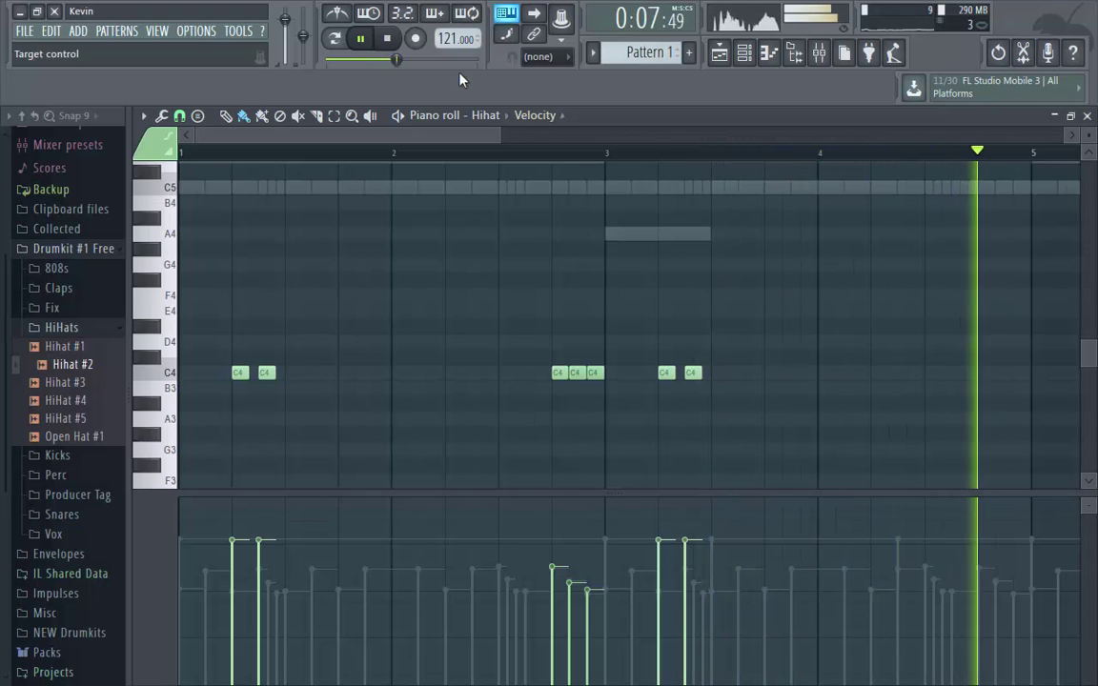
left_click_drag(505, 136, 618, 367)
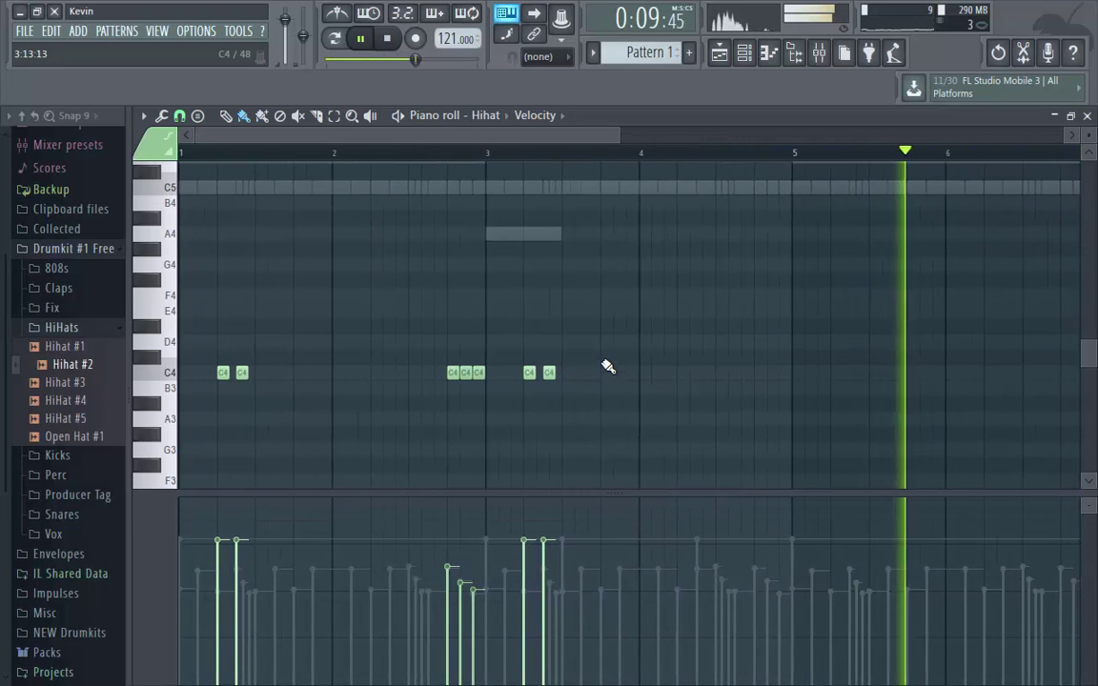
left_click_drag(613, 318, 196, 415)
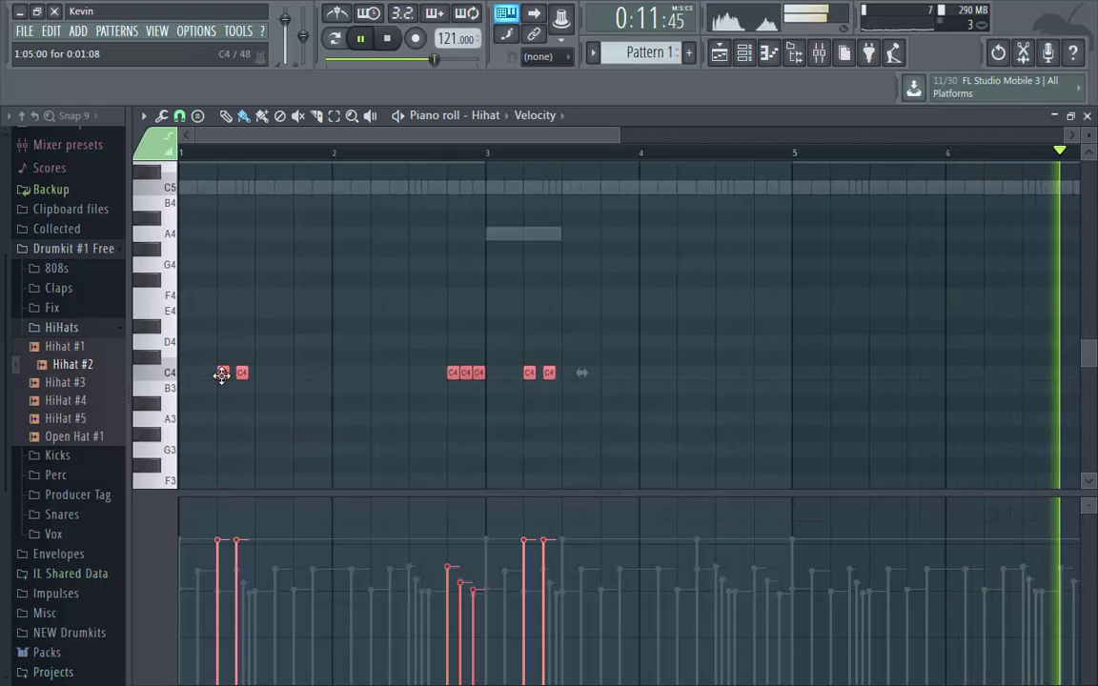
left_click_drag(221, 373, 296, 372)
left_click_drag(467, 412, 835, 372)
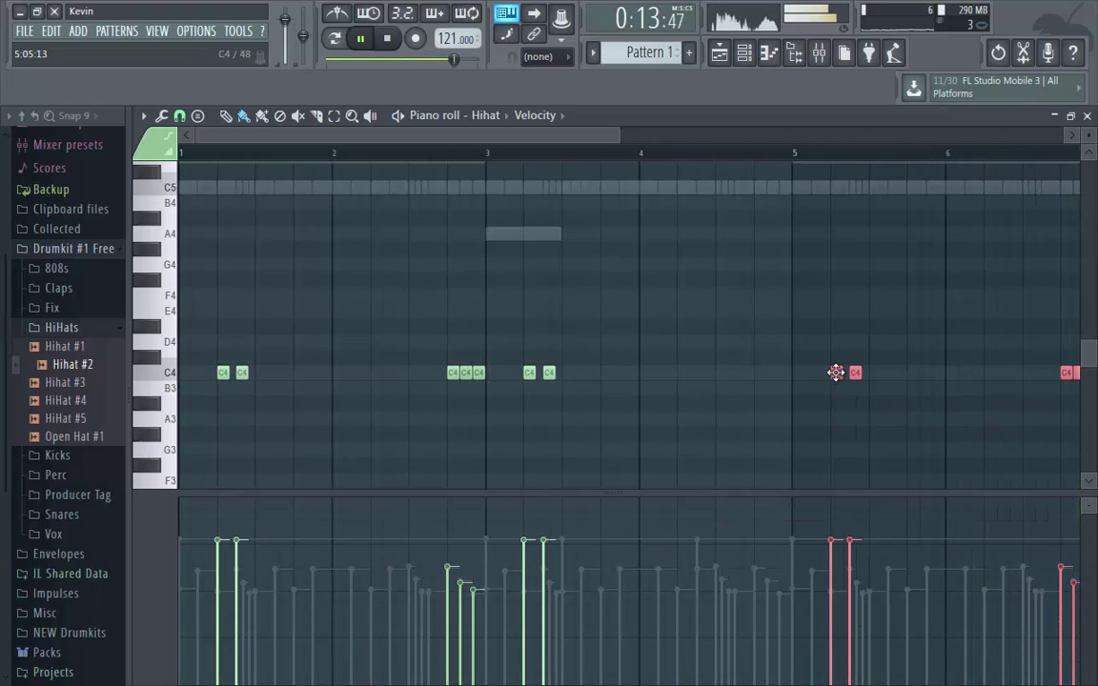
left_click(763, 349)
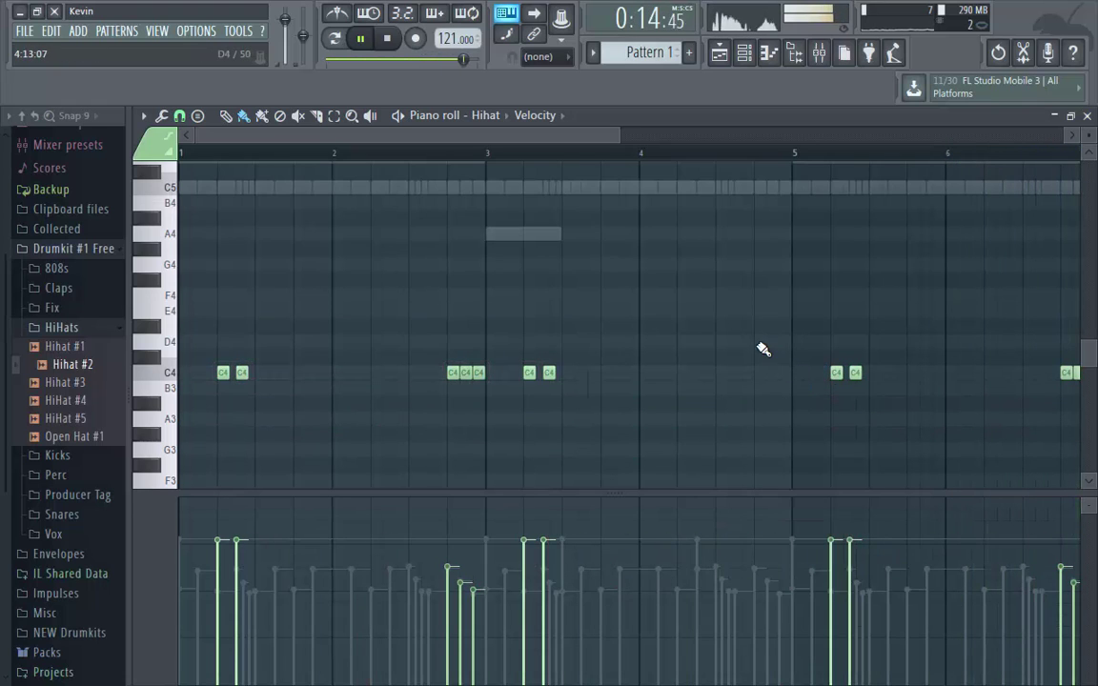
left_click(1086, 115)
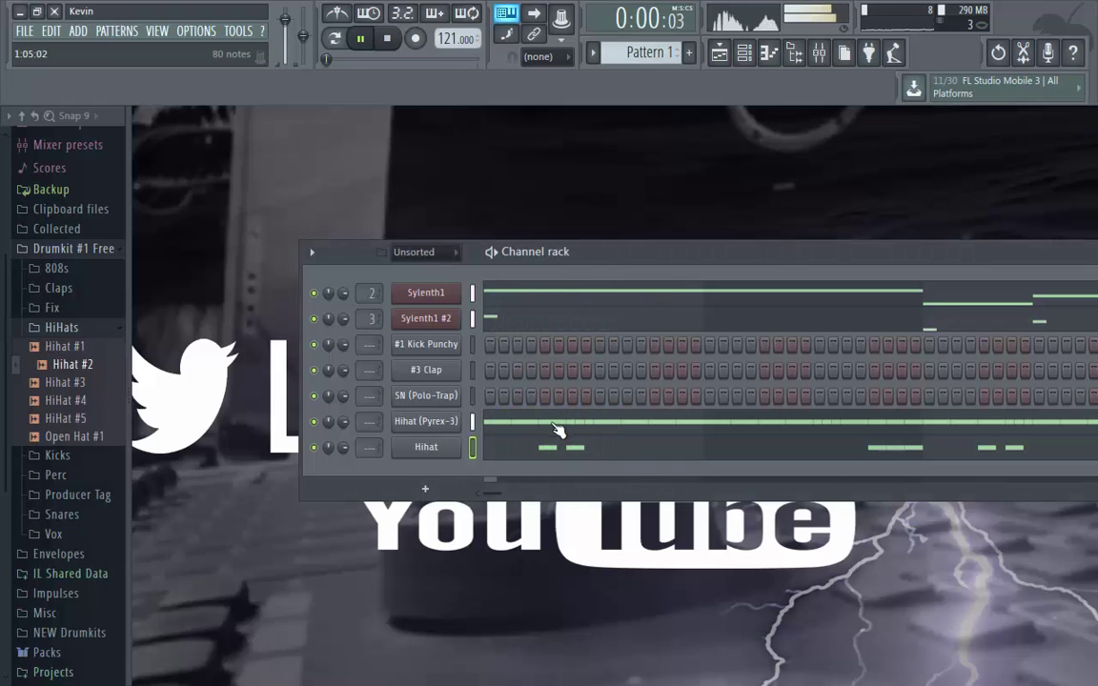
Place snare hits on step 9 of bars 1 to 3 in the SN (Polo-Trap) channel.
left_click(599, 395)
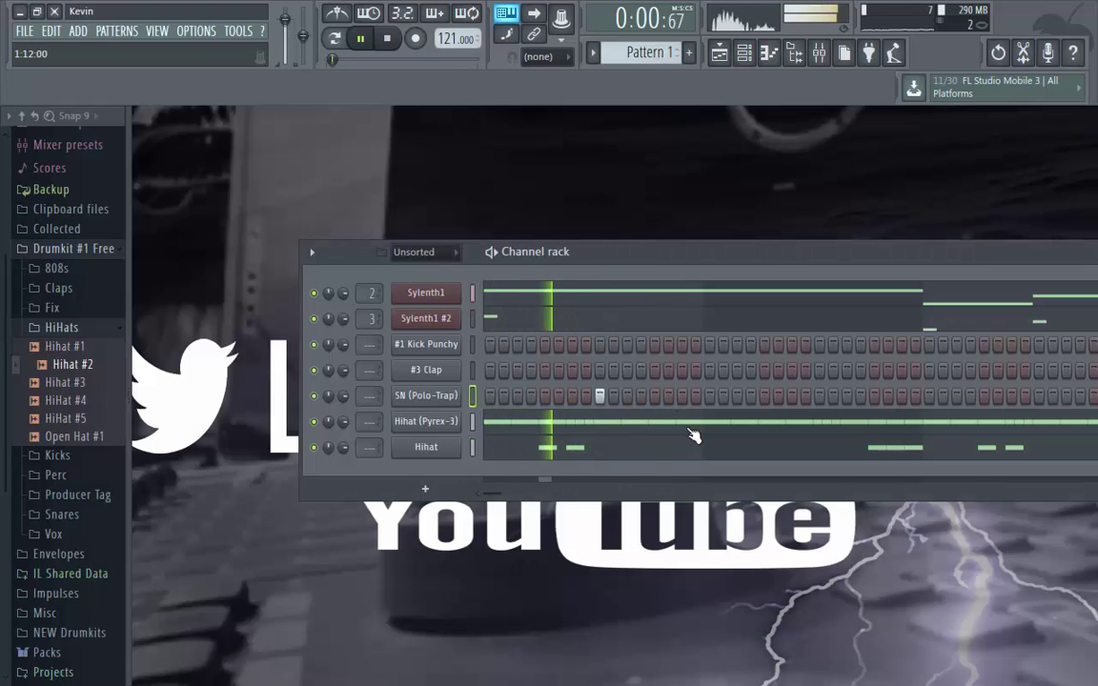
left_click(818, 395)
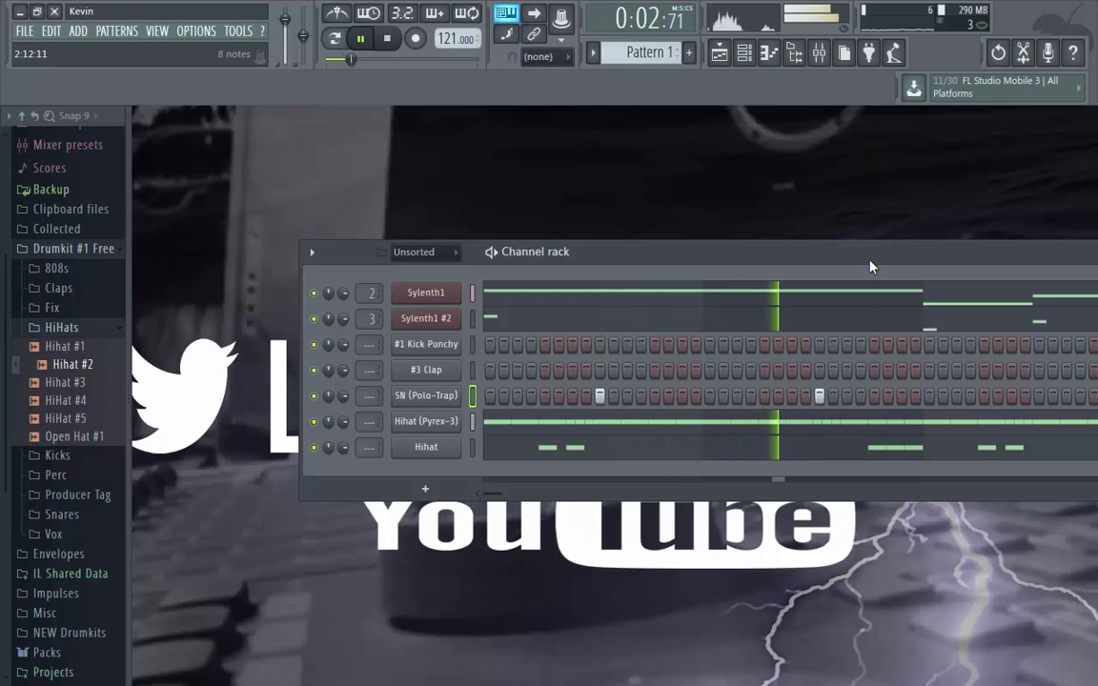
left_click_drag(870, 267, 686, 263)
left_click(855, 392)
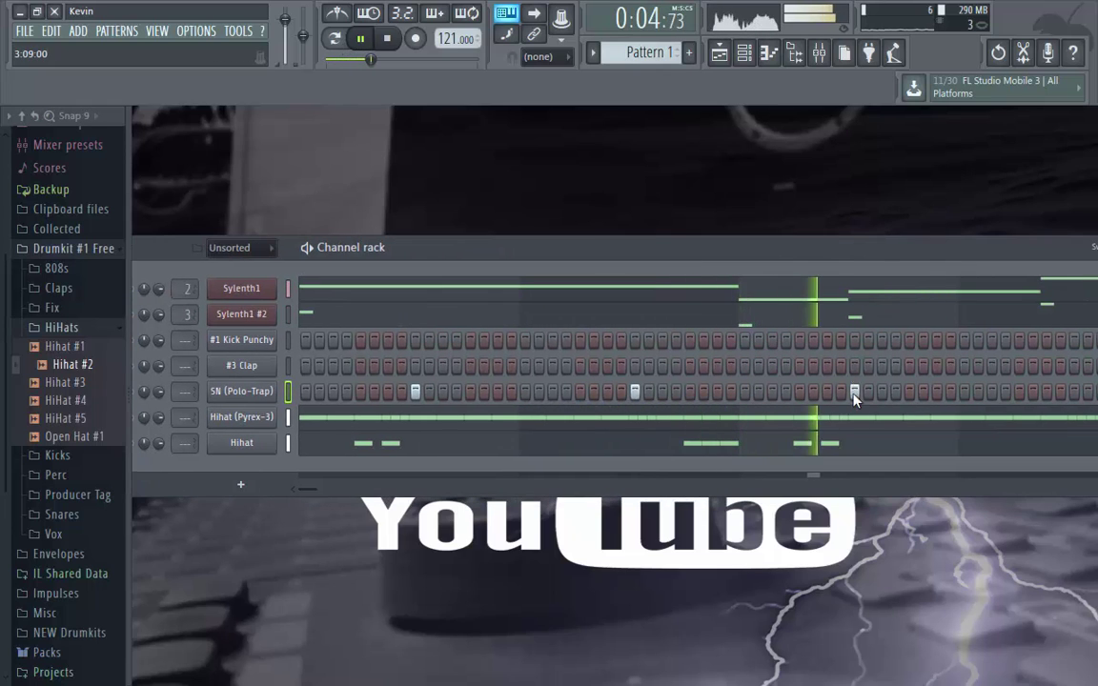
left_click_drag(882, 248, 720, 230)
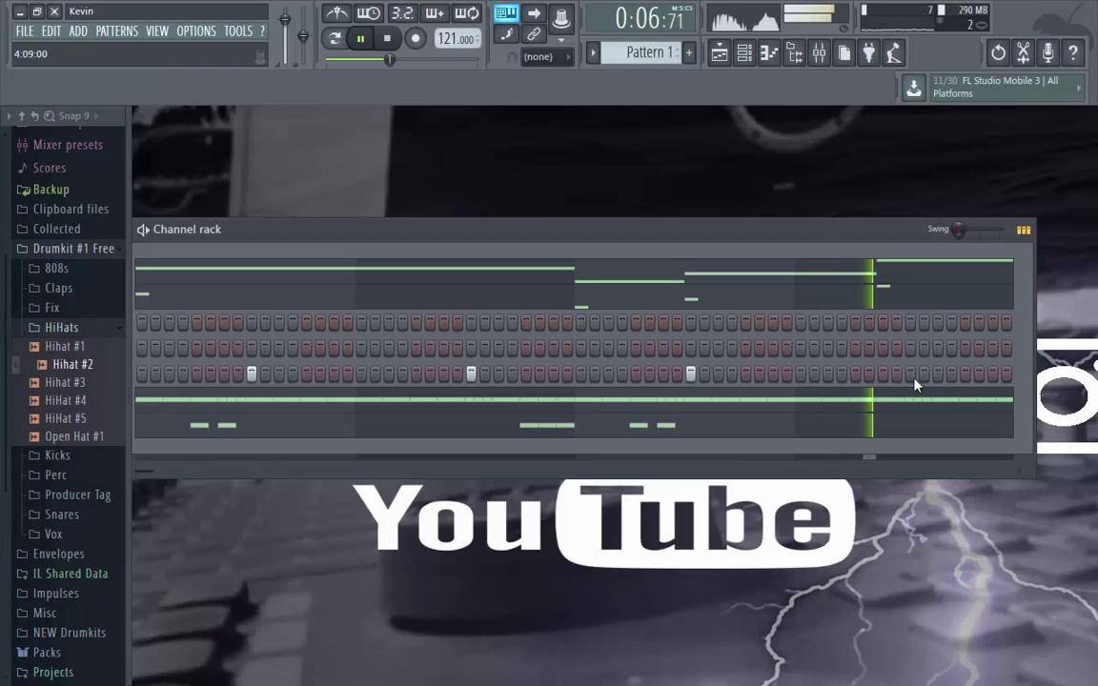
Continue the SN (Polo-Trap) snare on step 9 of each remaining bar through bar 8.
key("space")
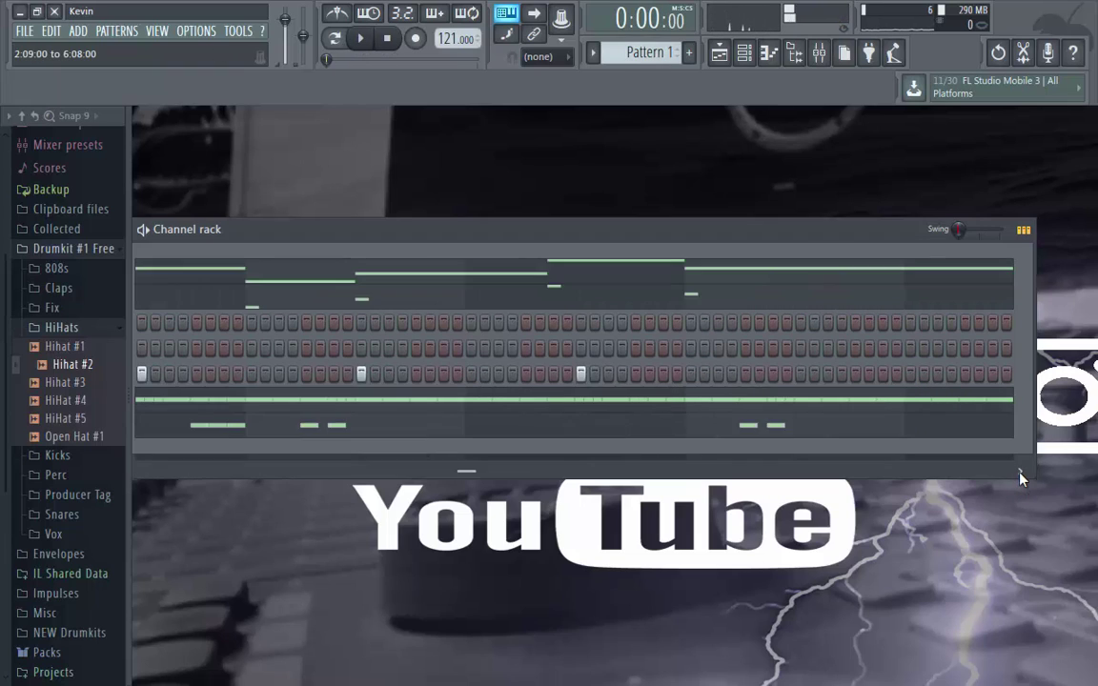
key("space")
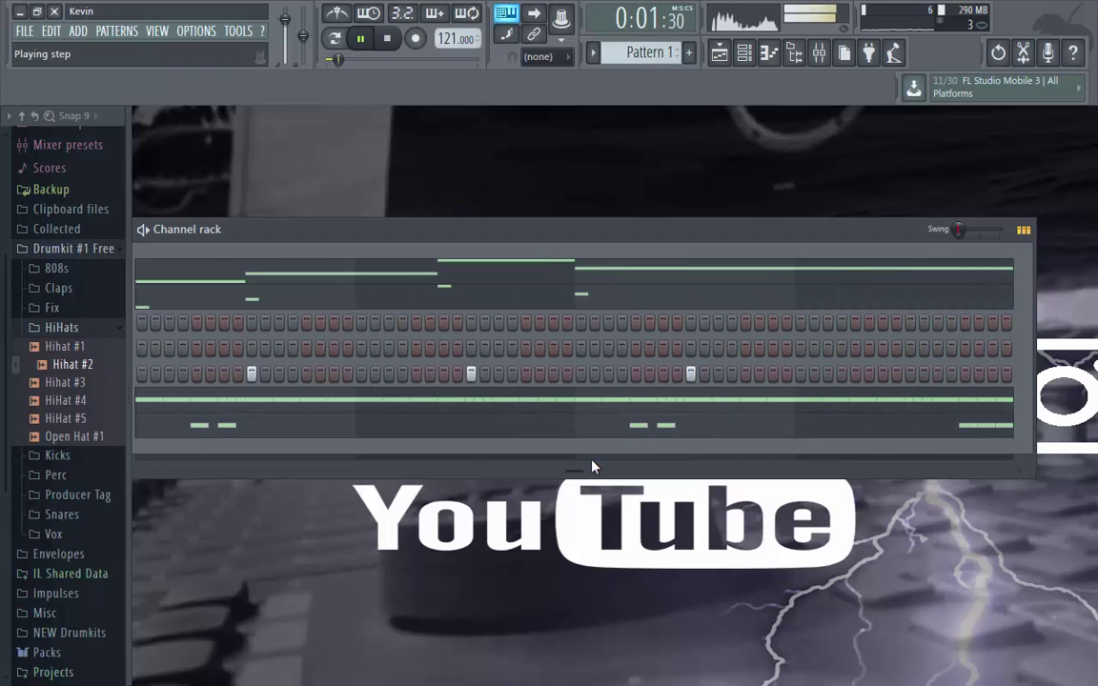
left_click_drag(589, 479, 773, 486)
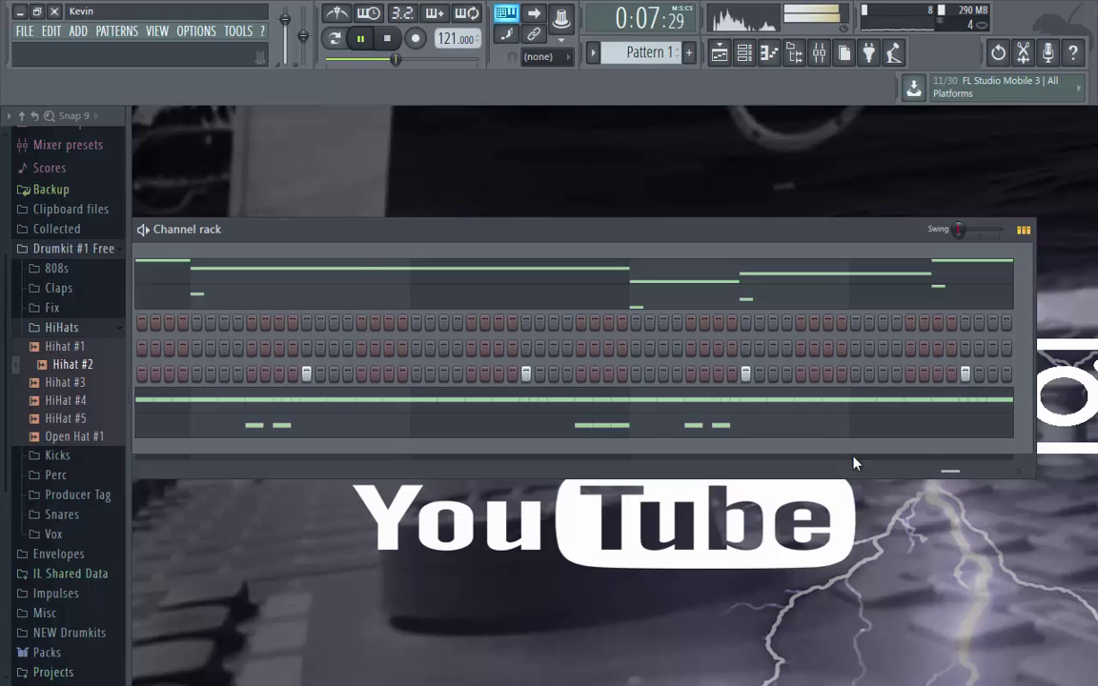
left_click_drag(853, 462, 440, 469)
left_click_drag(435, 230, 752, 254)
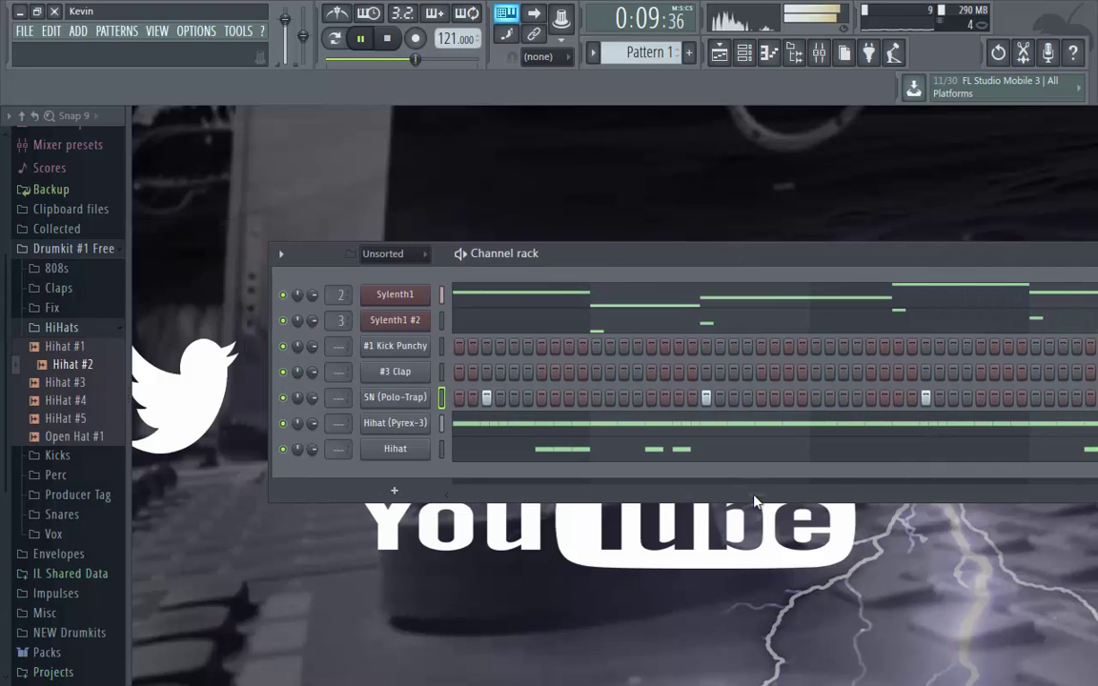
left_click_drag(661, 501, 709, 595)
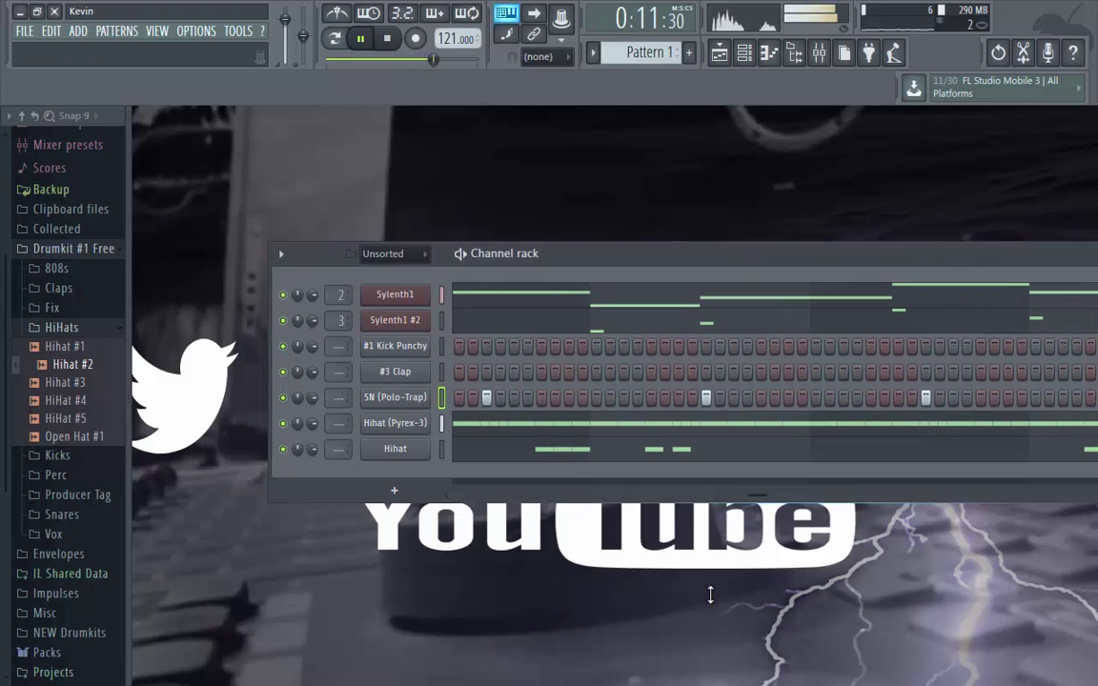
left_click_drag(761, 504, 414, 469)
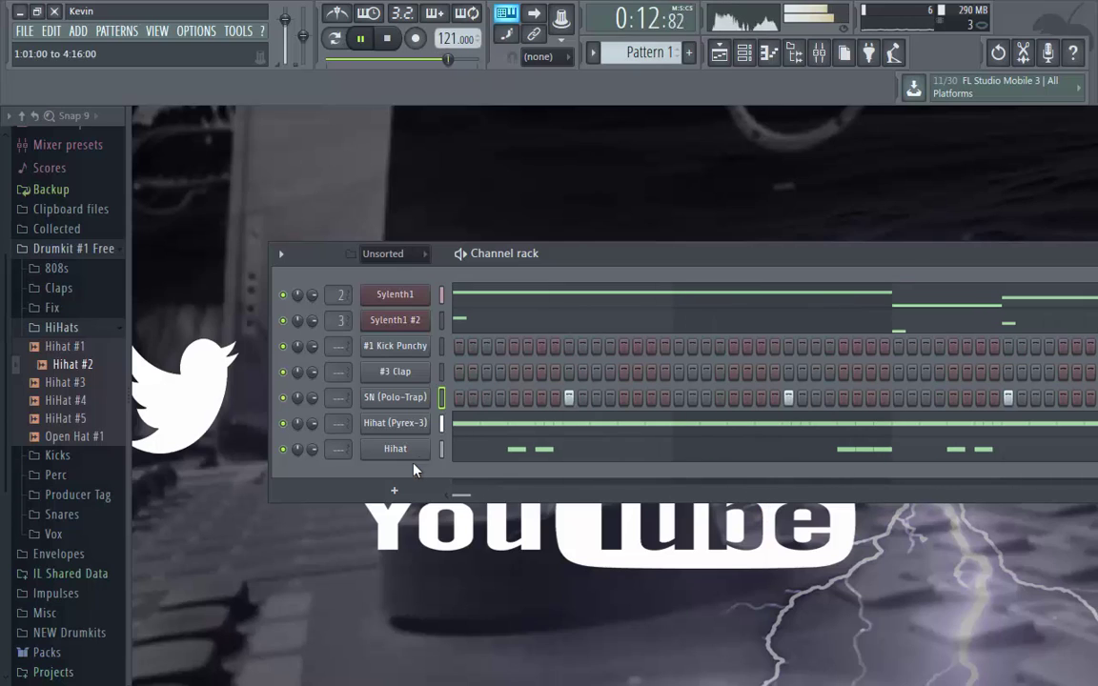
Put #3 Clap hits on the same step 9 positions as the snare and turn up the clap sample's trim.
left_click(441, 371)
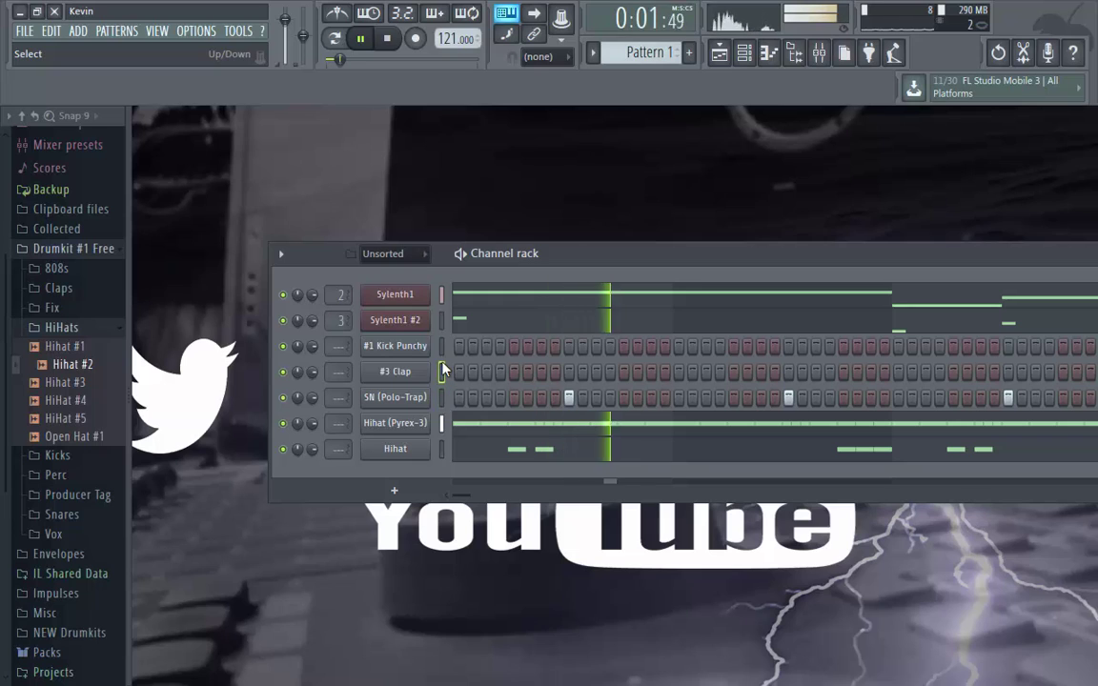
left_click(394, 372)
left_click_drag(662, 493, 662, 519)
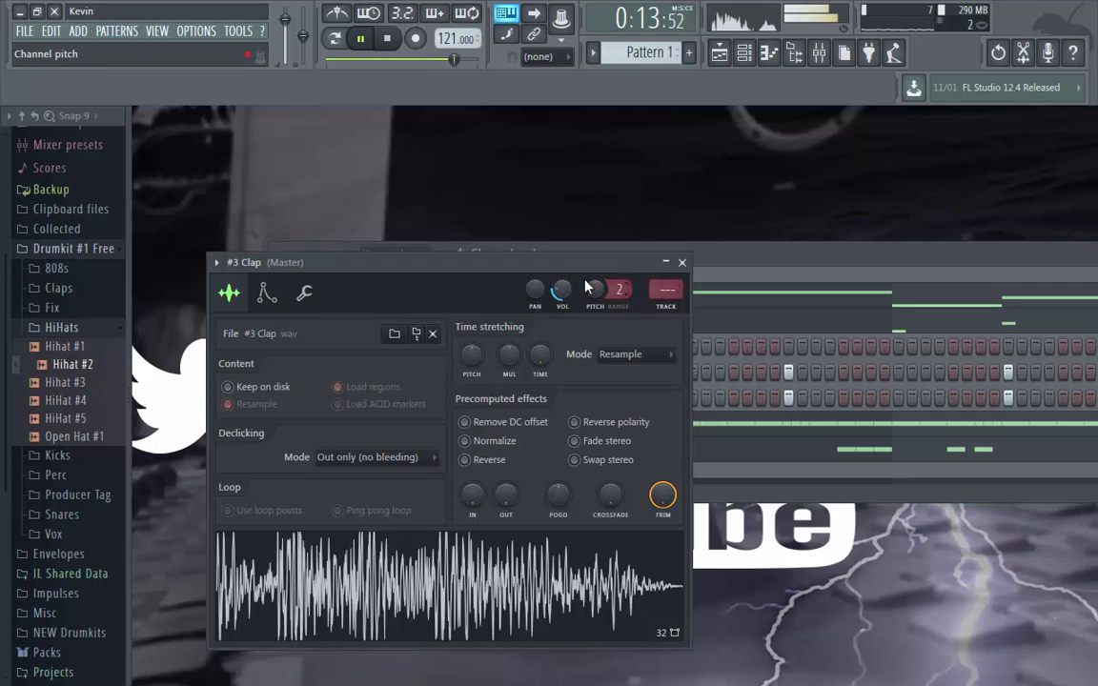
left_click(681, 263)
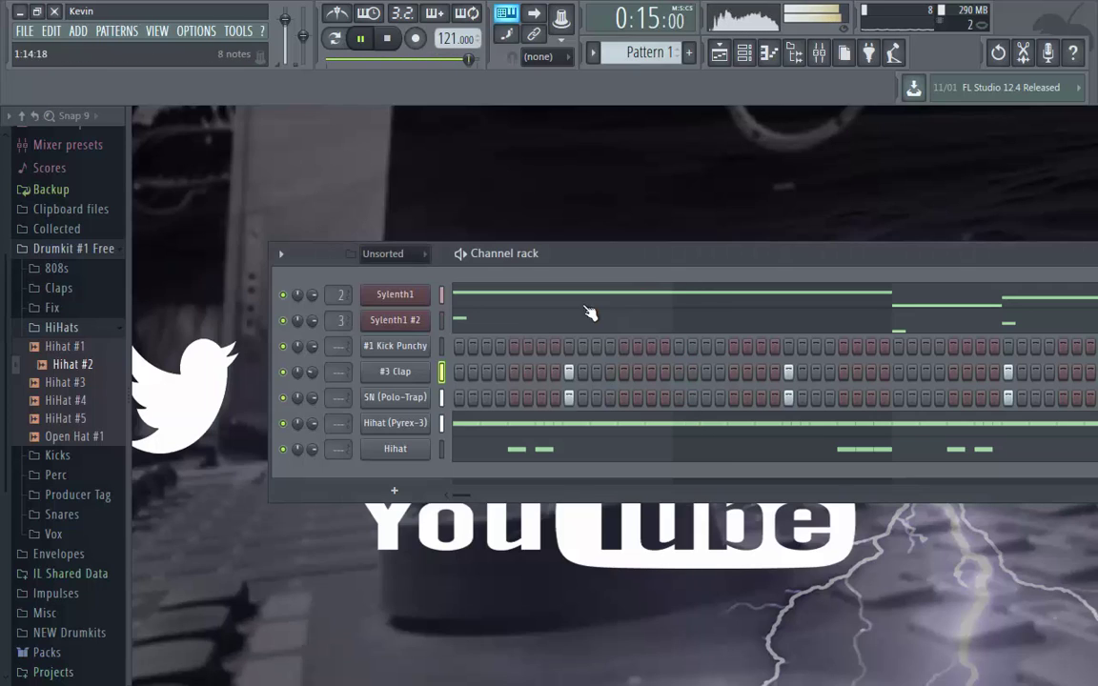
Turn up the trim of the SN (Polo-Trap) sample, normalize it and close its channel settings.
left_click(422, 394)
left_click_drag(683, 522, 683, 428)
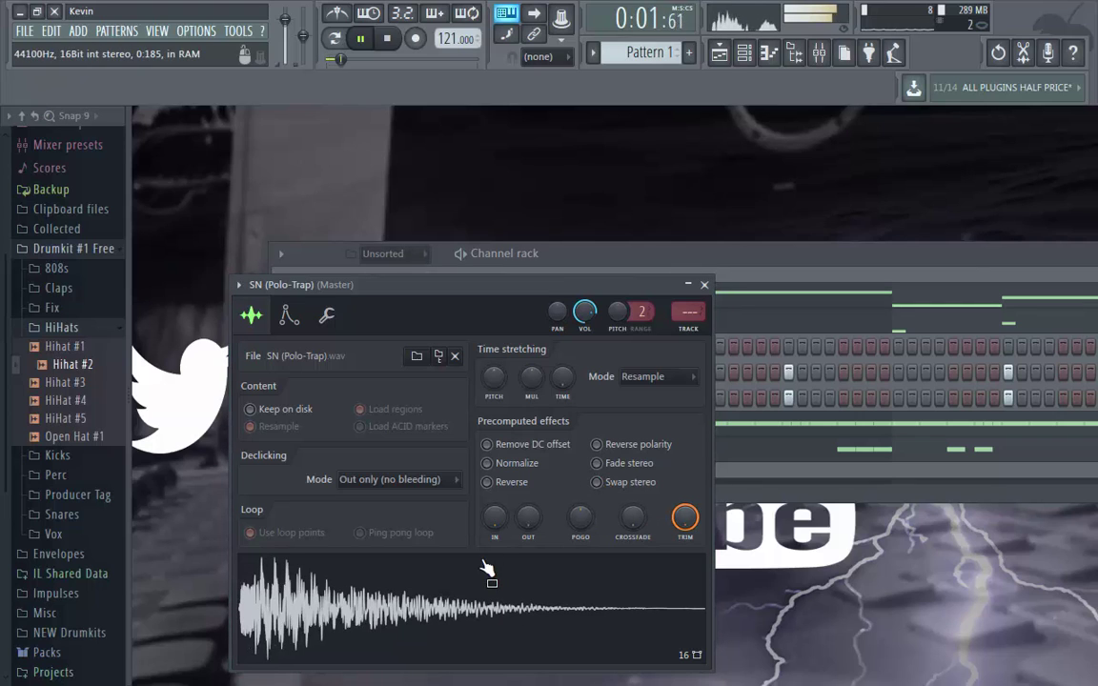
left_click(502, 465)
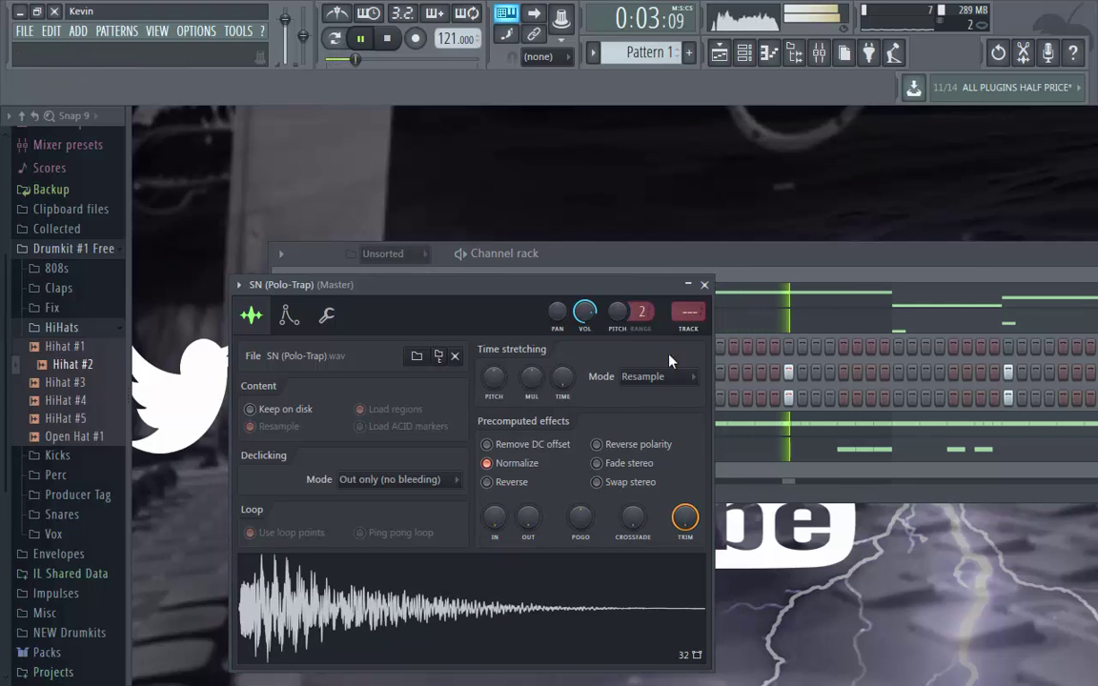
left_click(704, 284)
key("space")
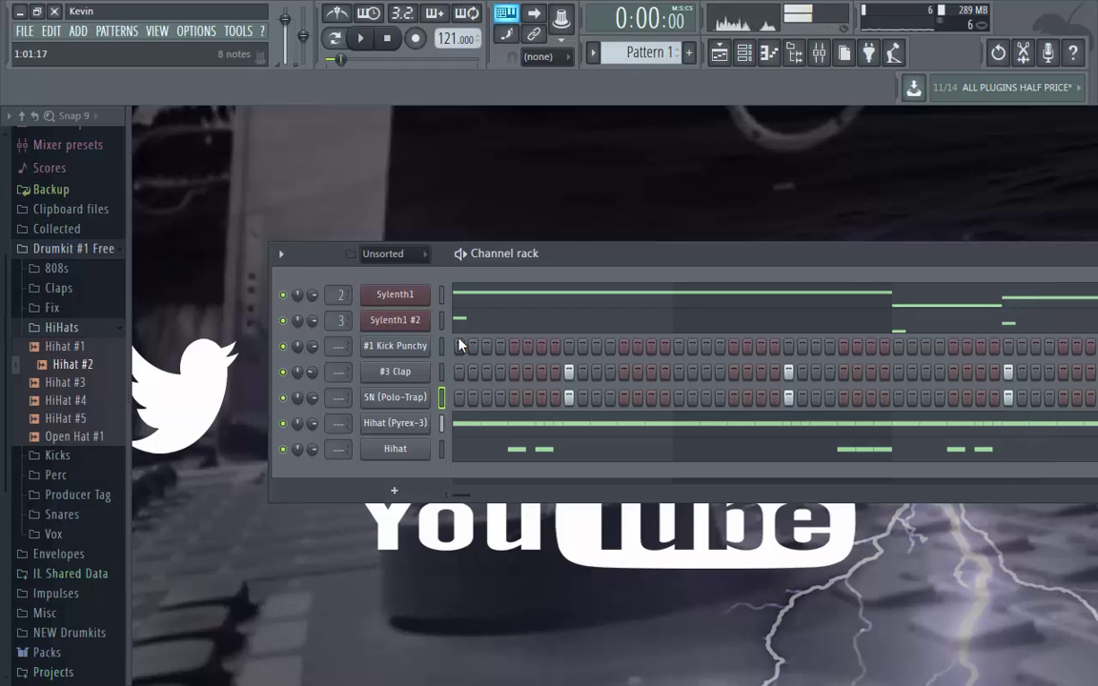
Place #1 Kick Punchy hits on steps 1 and 3 of bar 1, step 5 of bar 2 and step 1 of bar 3.
key("space")
left_click(486, 346)
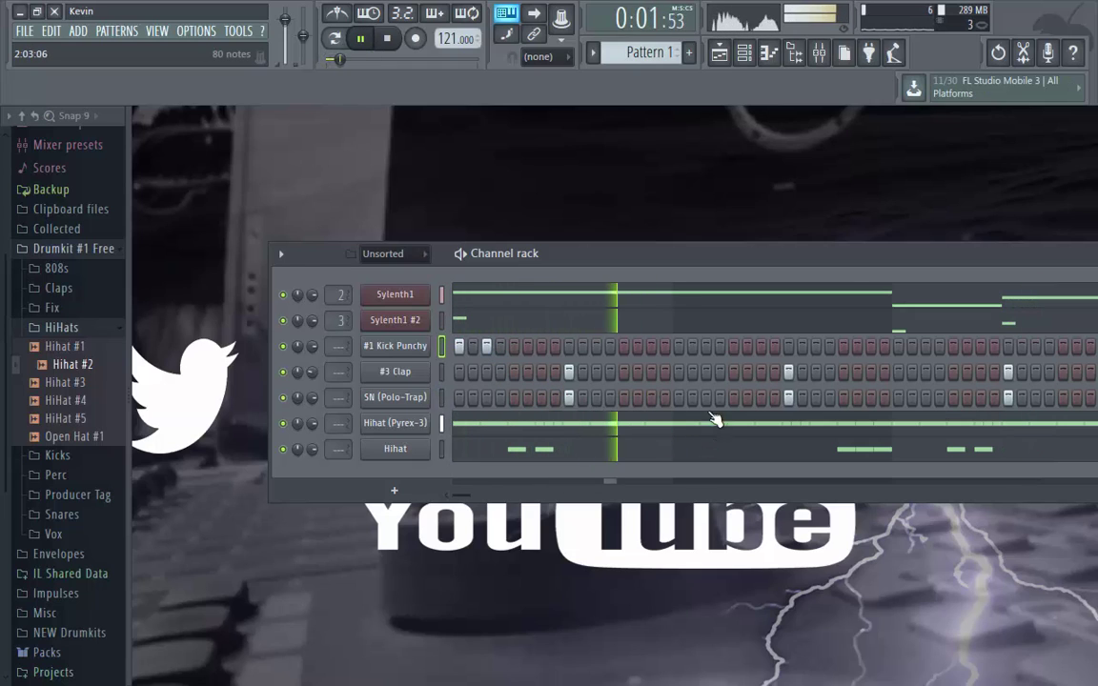
left_click(733, 346)
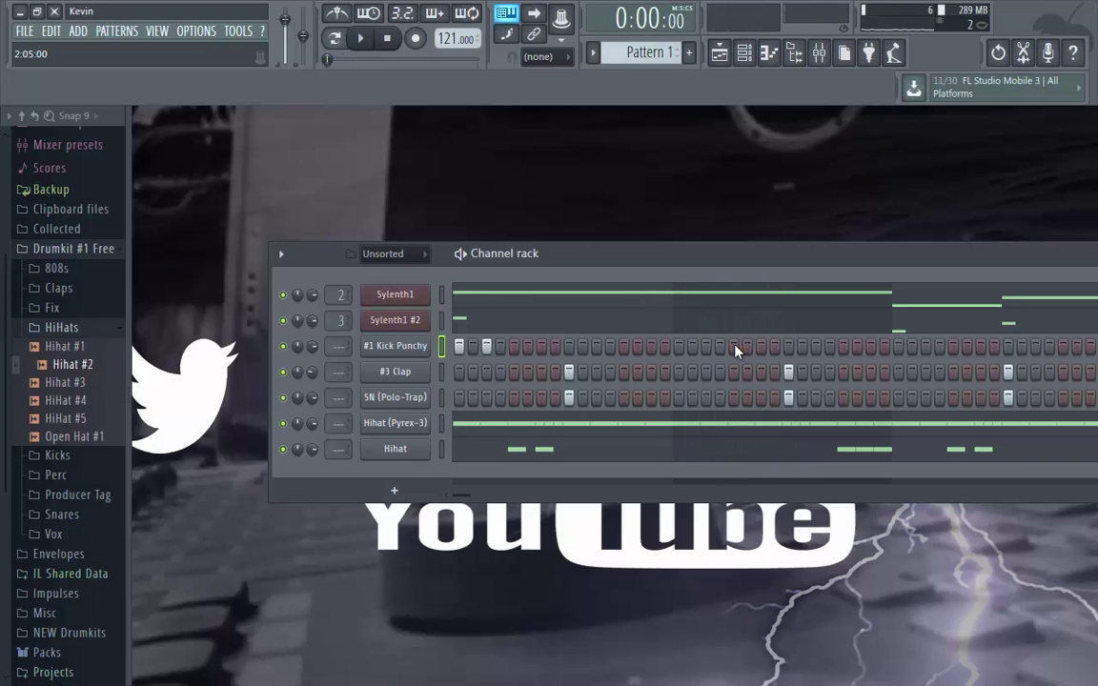
left_click_drag(731, 257, 615, 254)
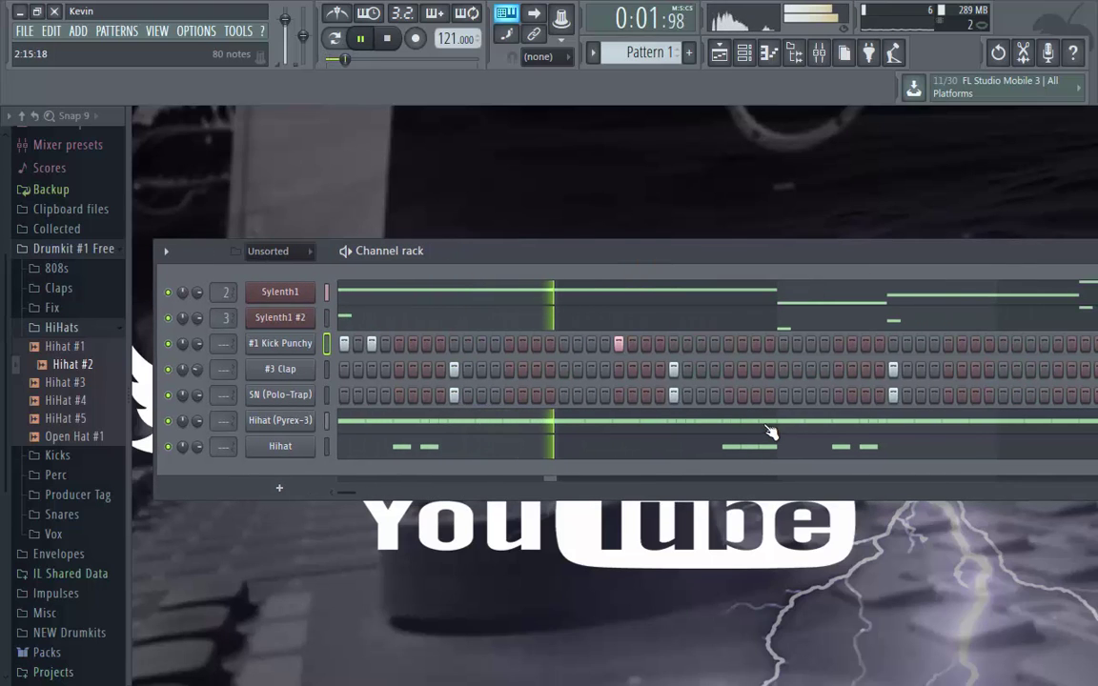
left_click(783, 343)
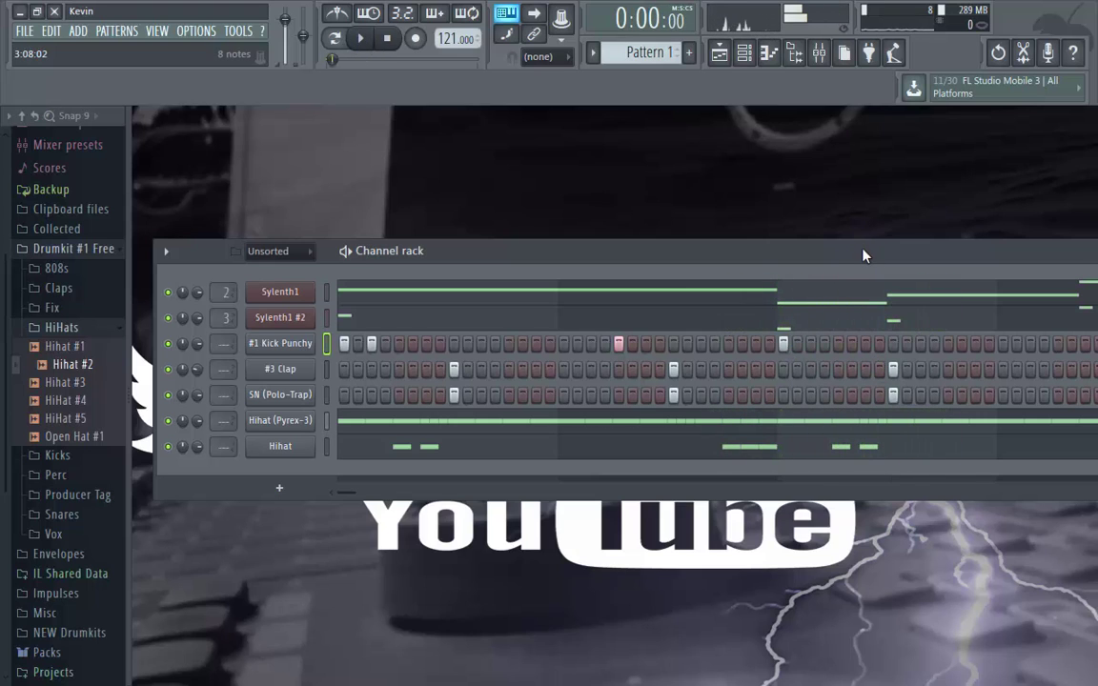
Add #1 Kick Punchy hits on step 11 of bar 3 and steps 5 and 7 of bar 4.
left_click_drag(862, 252, 760, 257)
left_click(860, 350)
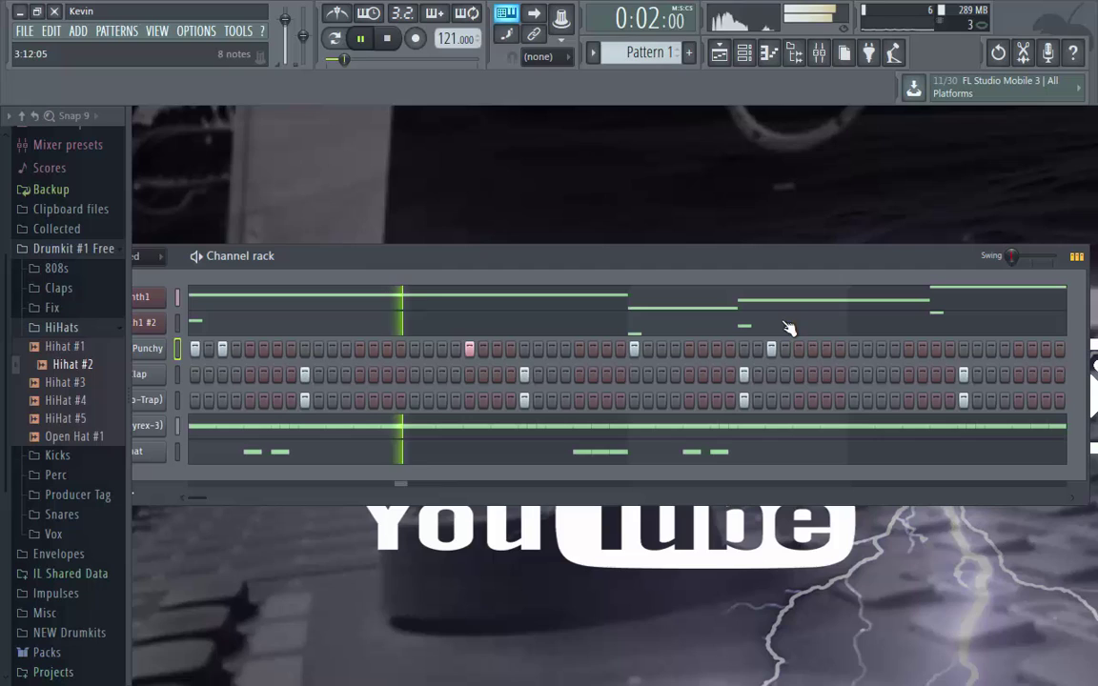
left_click(910, 349)
left_click(936, 348)
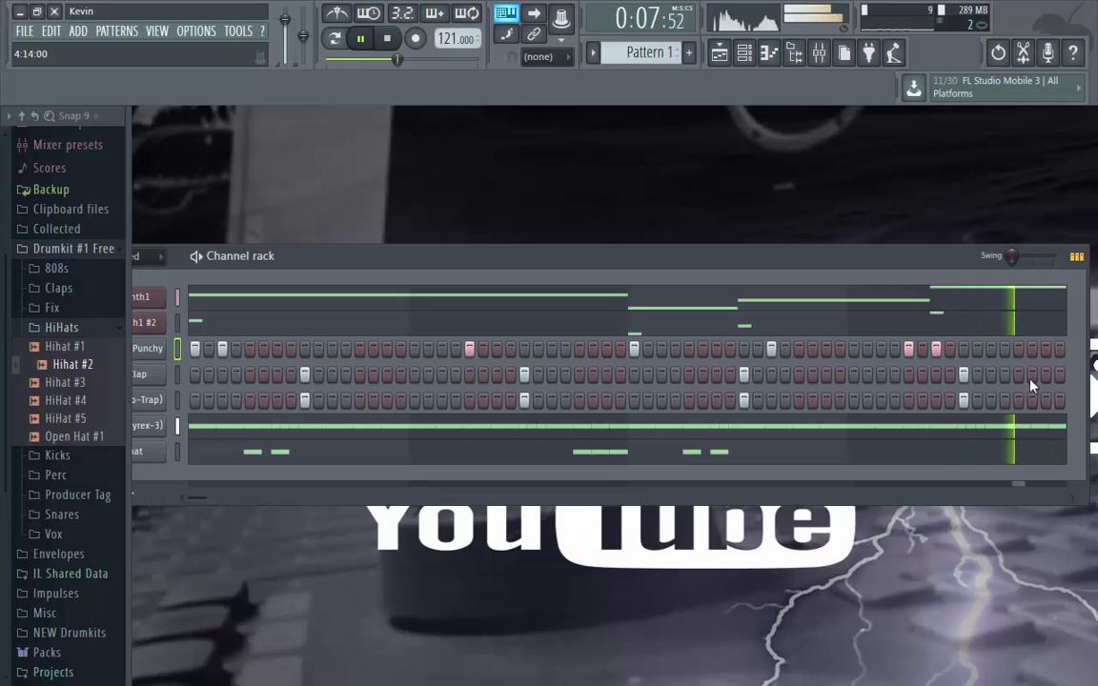
Try an extra kick on step 15 of bar 4 while the loop plays, and remove it again.
left_click(1052, 350)
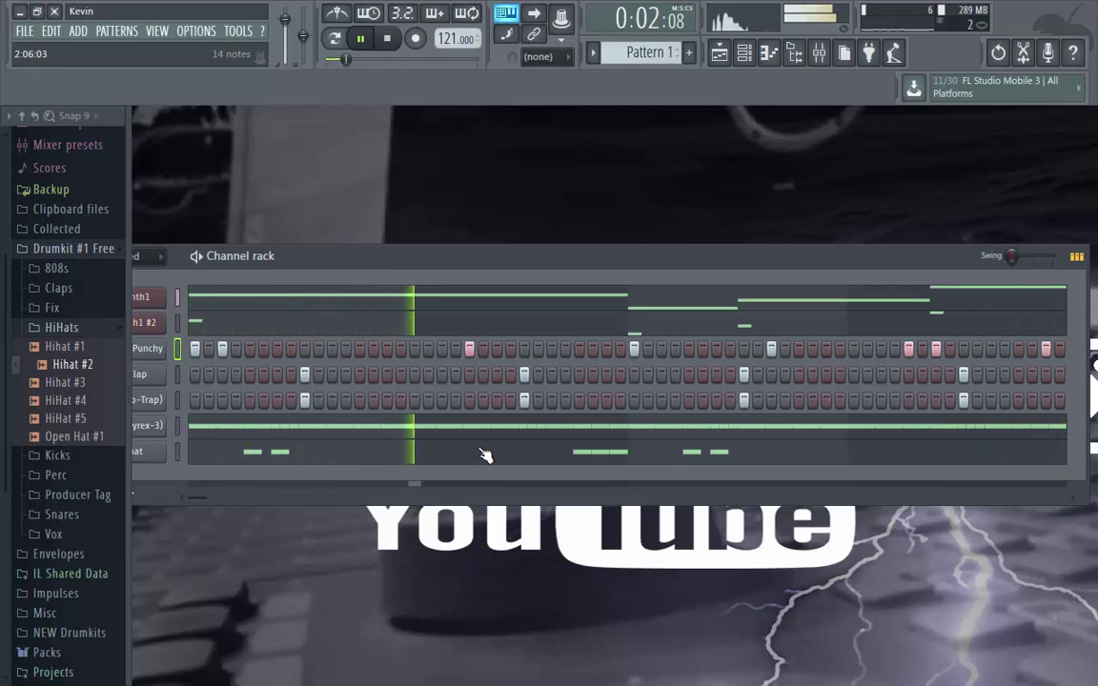
left_click_drag(484, 250, 549, 255)
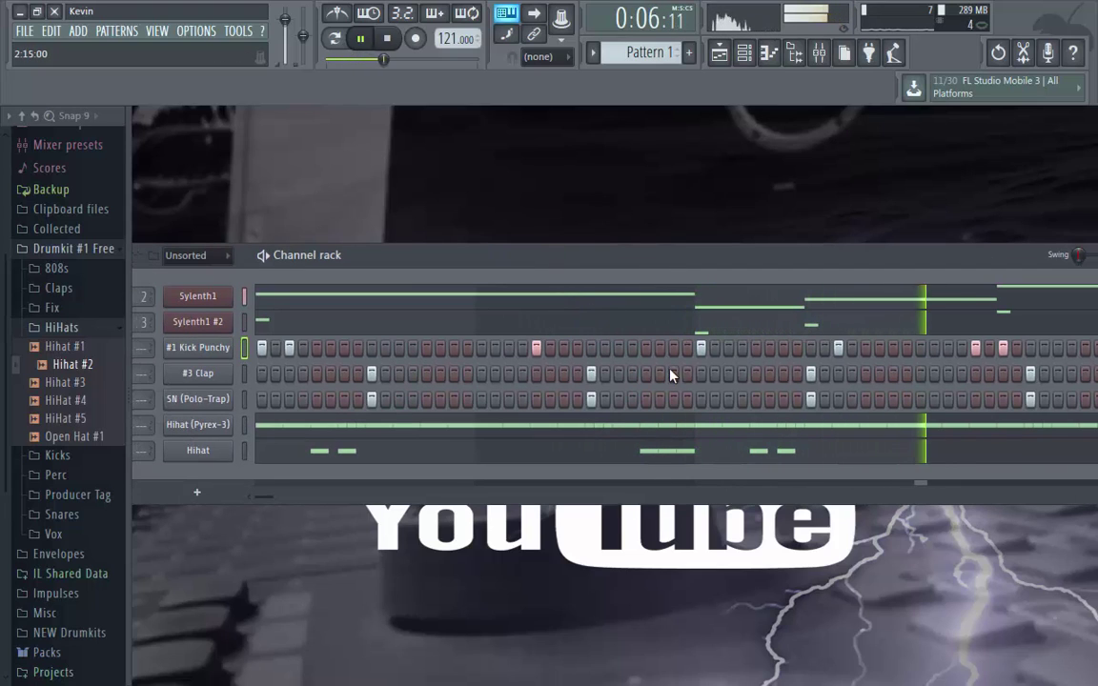
right_click(202, 362)
left_click_drag(784, 254, 642, 237)
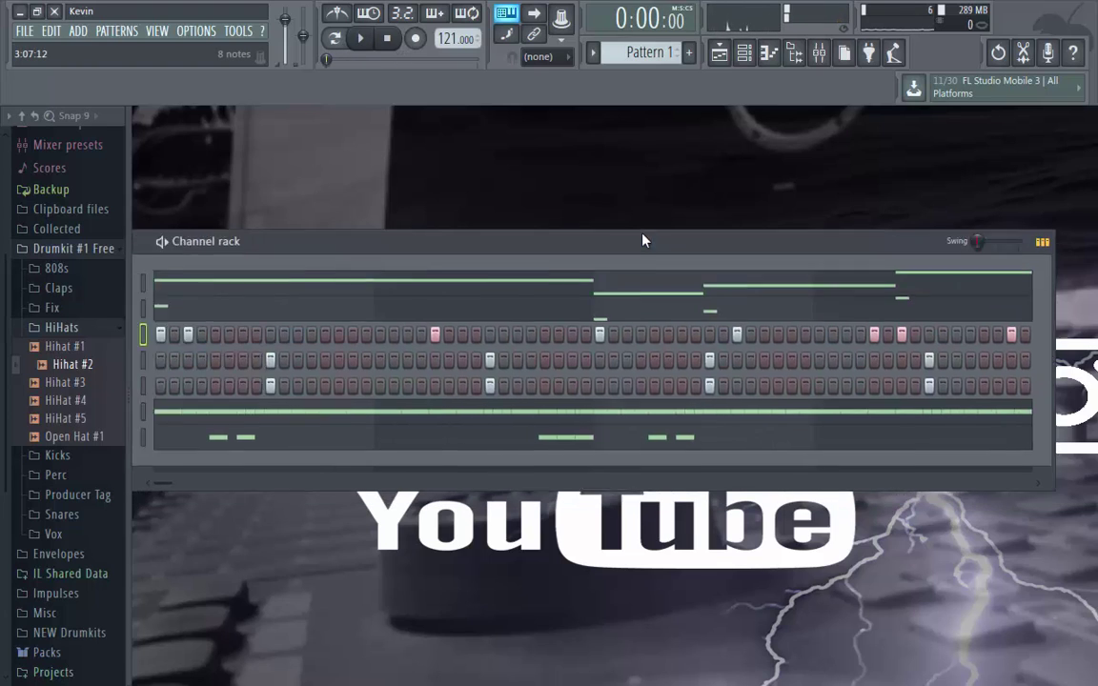
key("space")
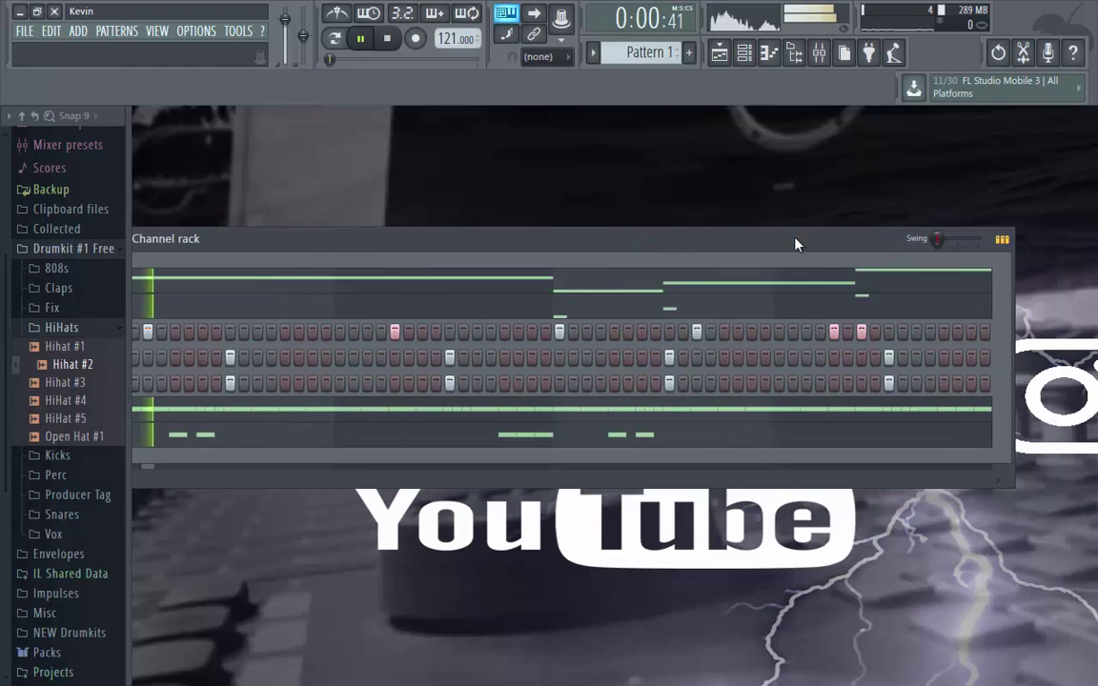
Enable Cut itself for the #1 Kick Punchy channel.
right_click(231, 338)
left_click(232, 337)
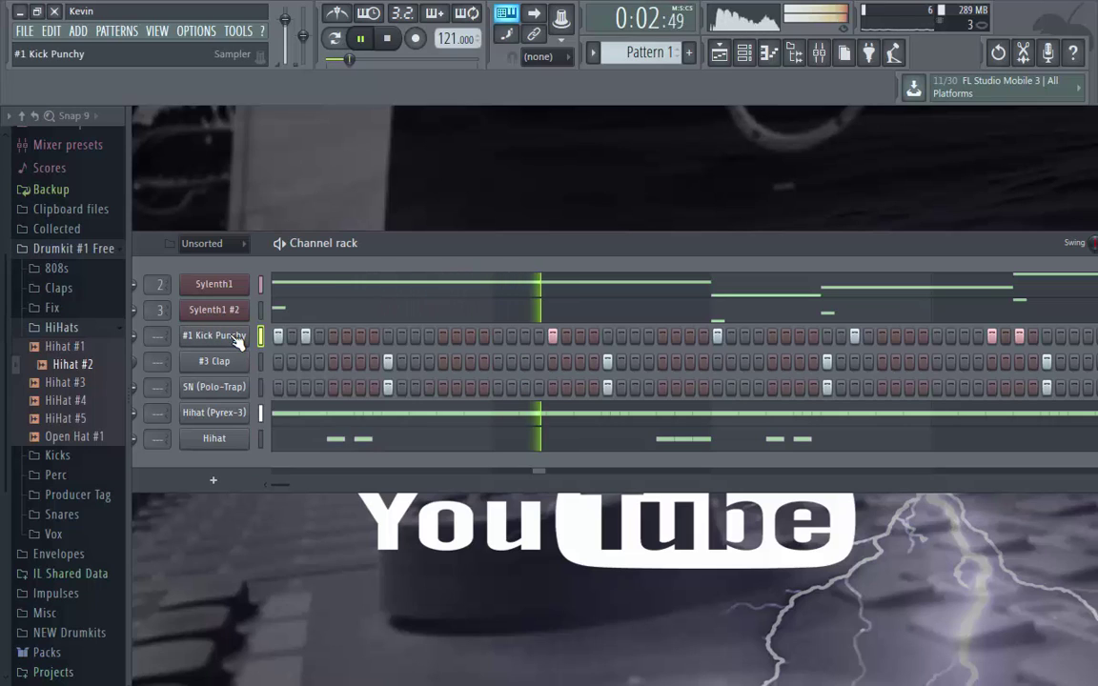
right_click(232, 337)
left_click(261, 398)
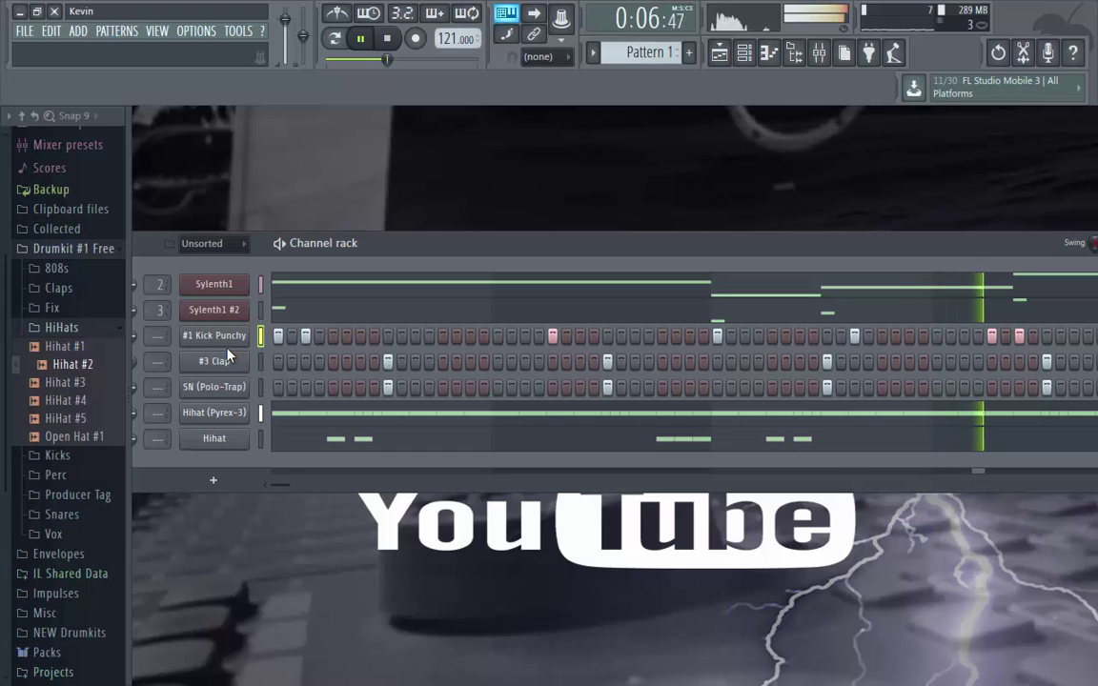
Open the #1 Kick Punchy pattern in the piano roll and duplicate its seven C5 notes four bars along, starting at bar 5.
right_click(231, 345)
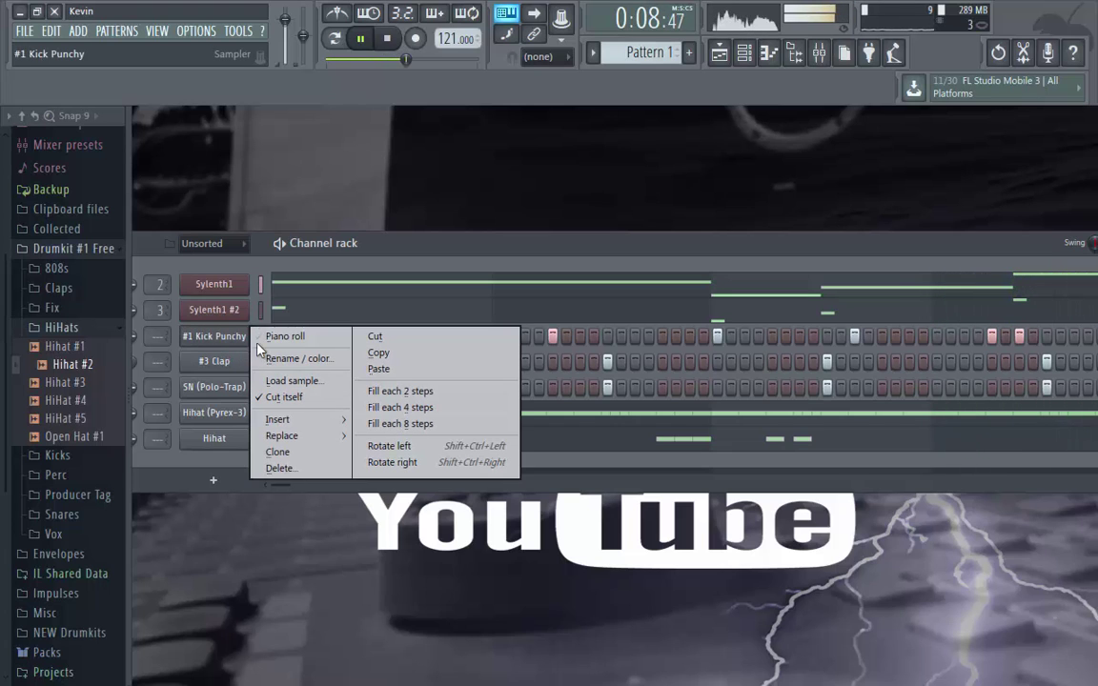
left_click(303, 337)
scroll(688, 293, "down", 2)
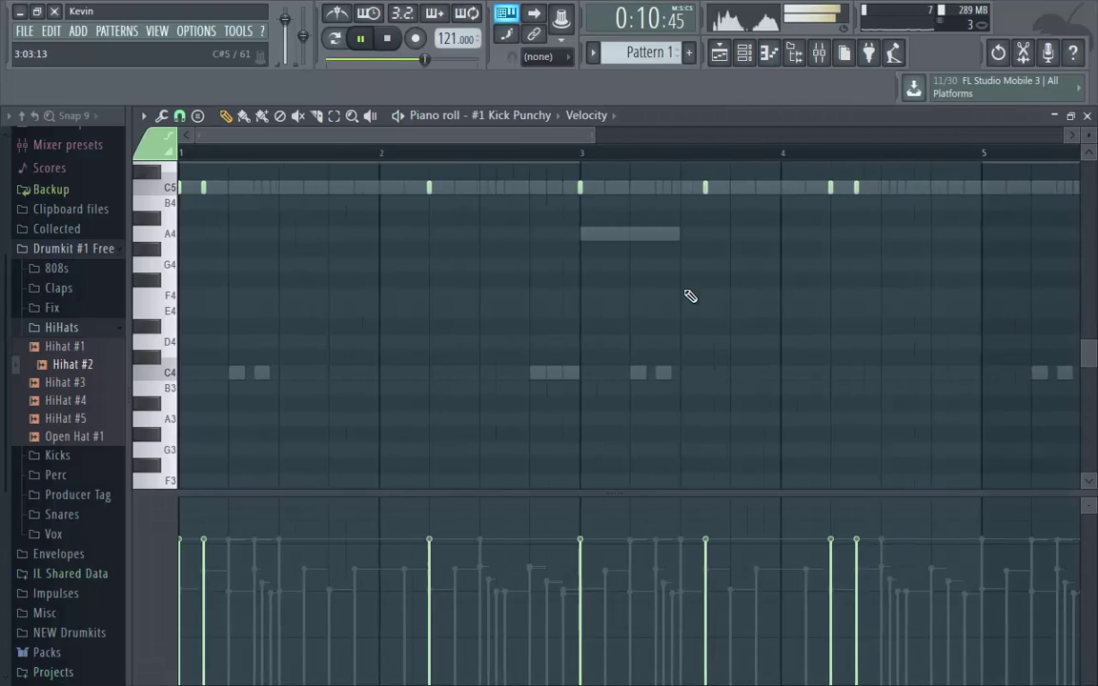
scroll(748, 292, "up", 2)
left_click_drag(755, 269, 191, 314)
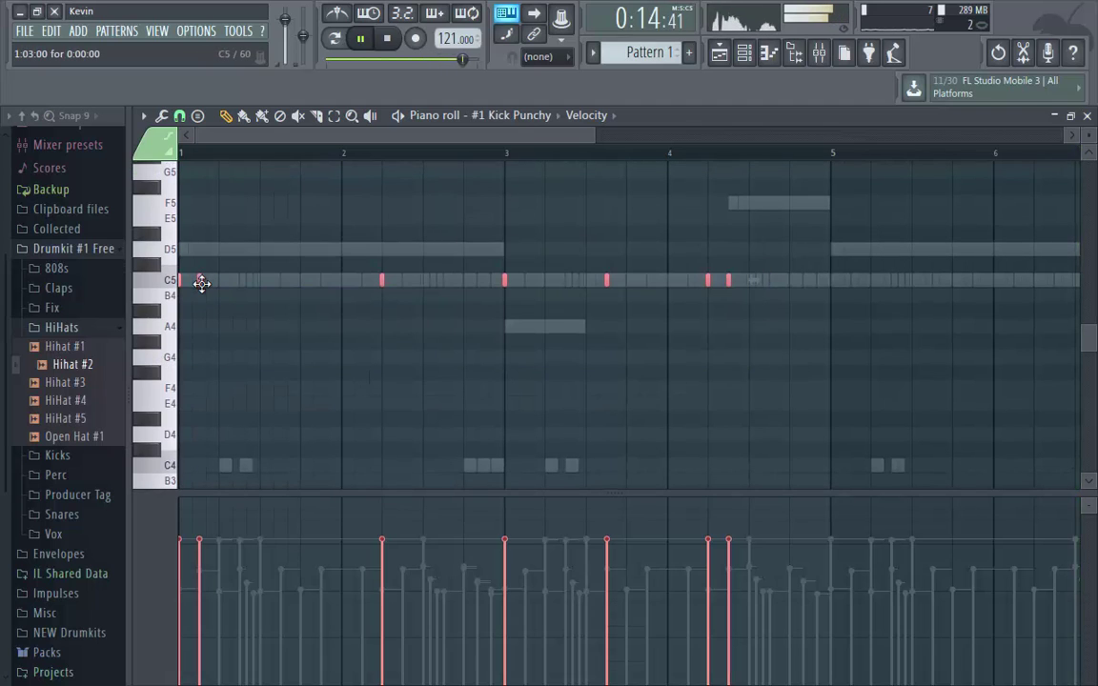
left_click_drag(202, 281, 853, 284)
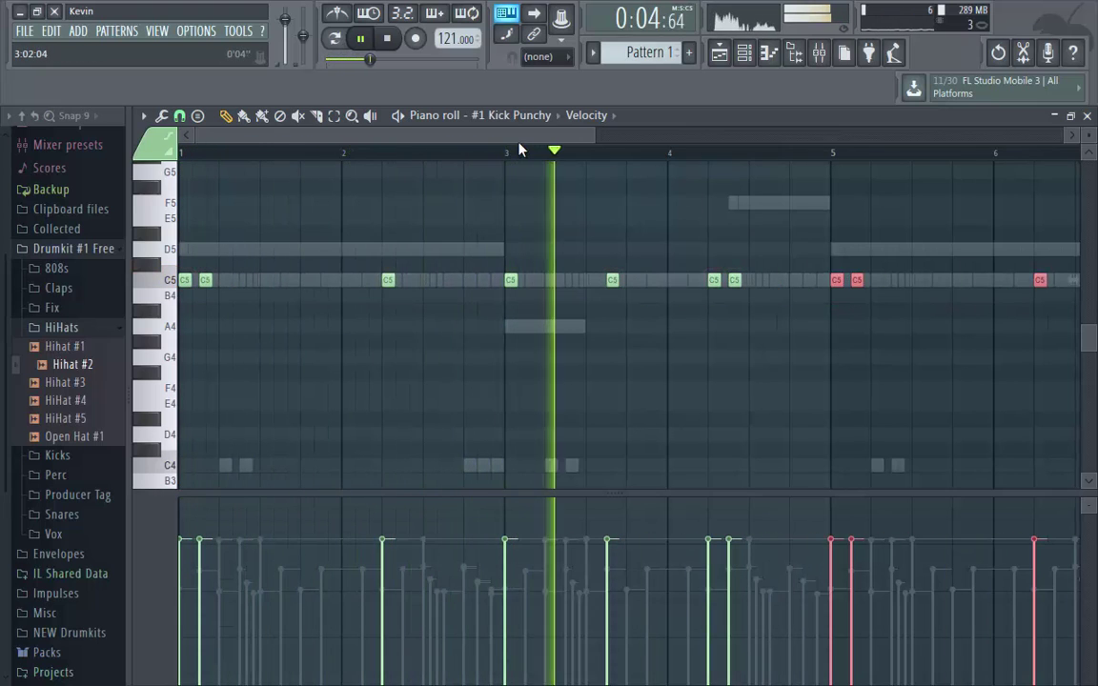
Replace the second kick note of bar 5 with a C5 note on beat 2 and raise its velocity to about 81%.
left_click_drag(521, 136, 613, 138)
left_click(722, 267, "ctrl")
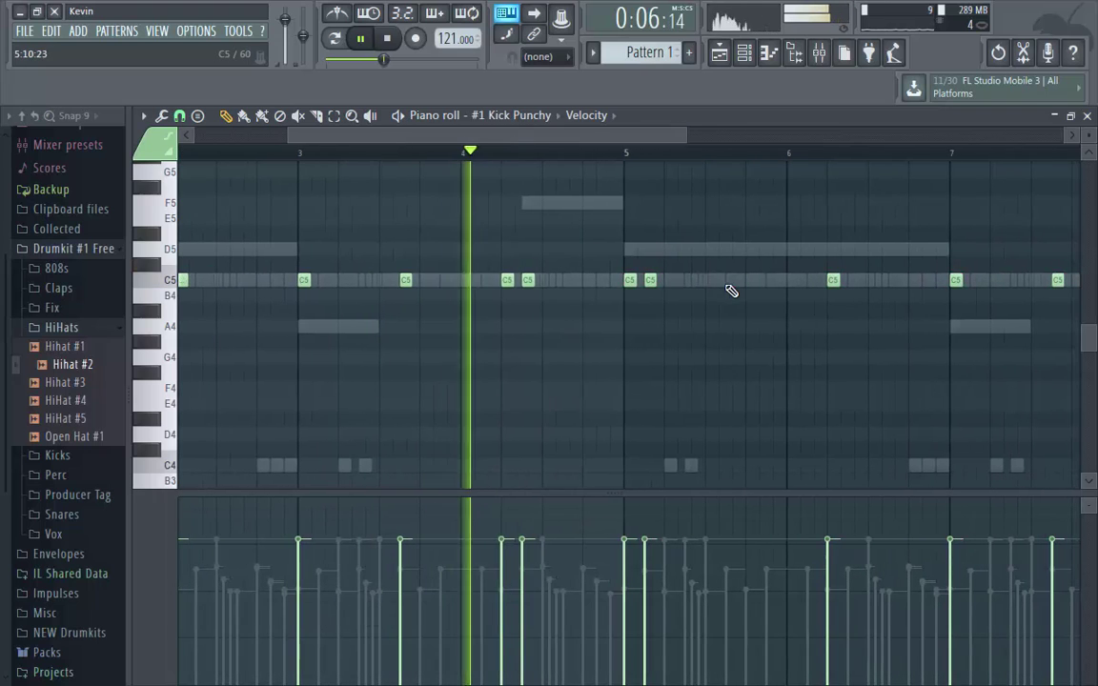
right_click(650, 280)
left_click(671, 281)
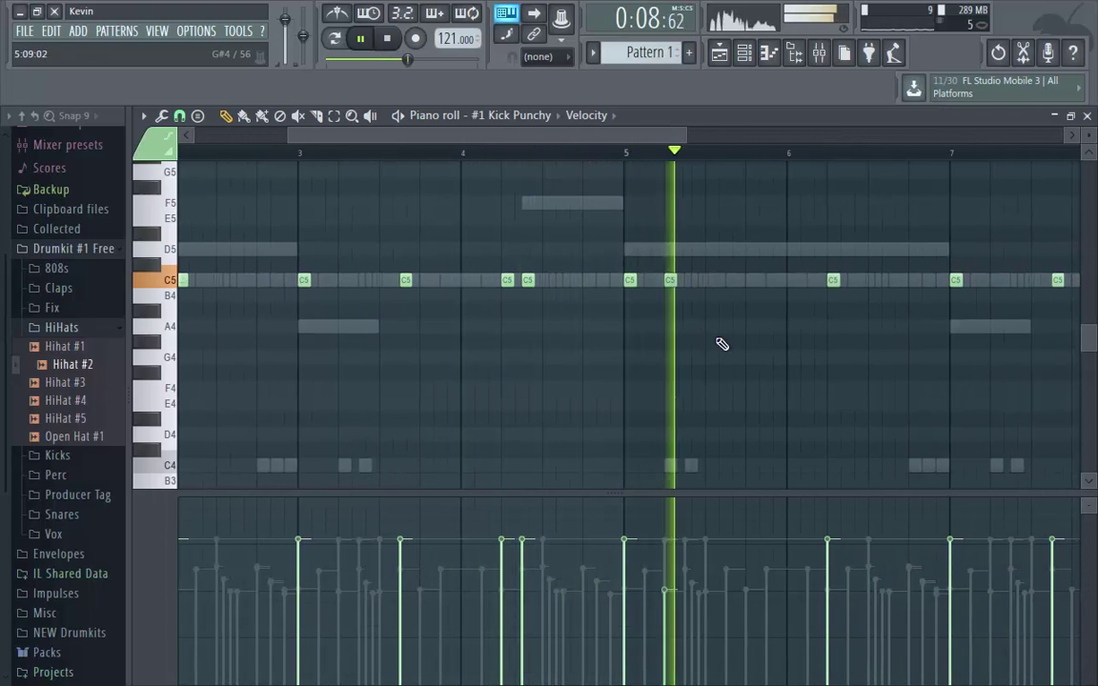
left_click(667, 541)
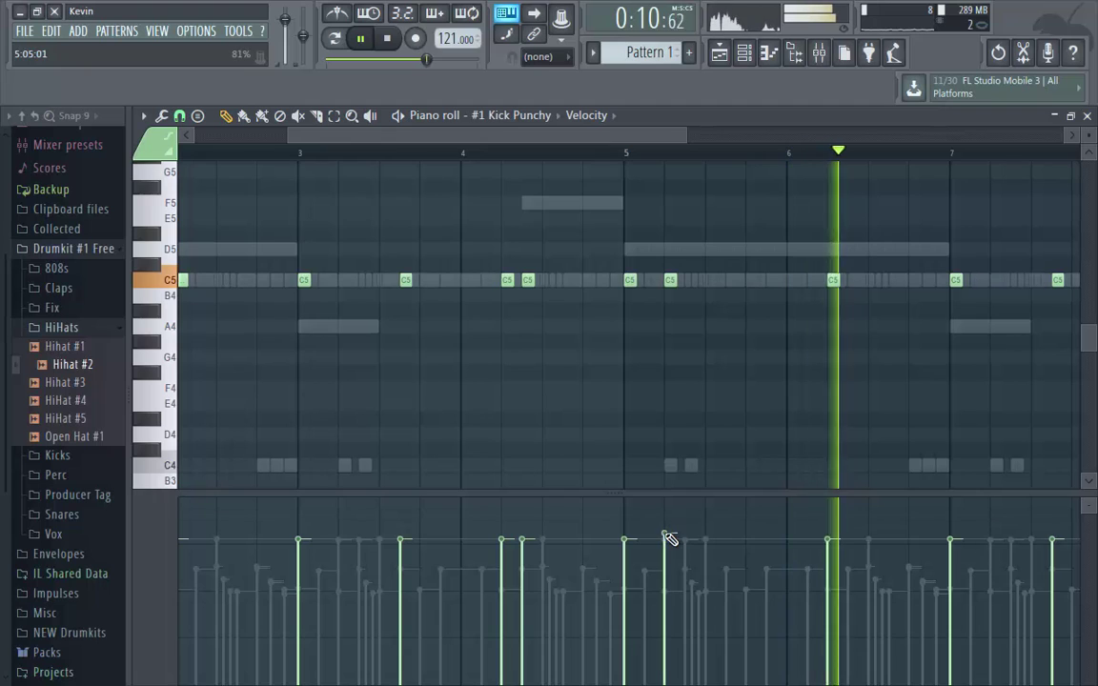
Add a C5 kick on step 15 of bar 8 and delete the second kick of that bar, on step 7.
left_click_drag(603, 138, 749, 168)
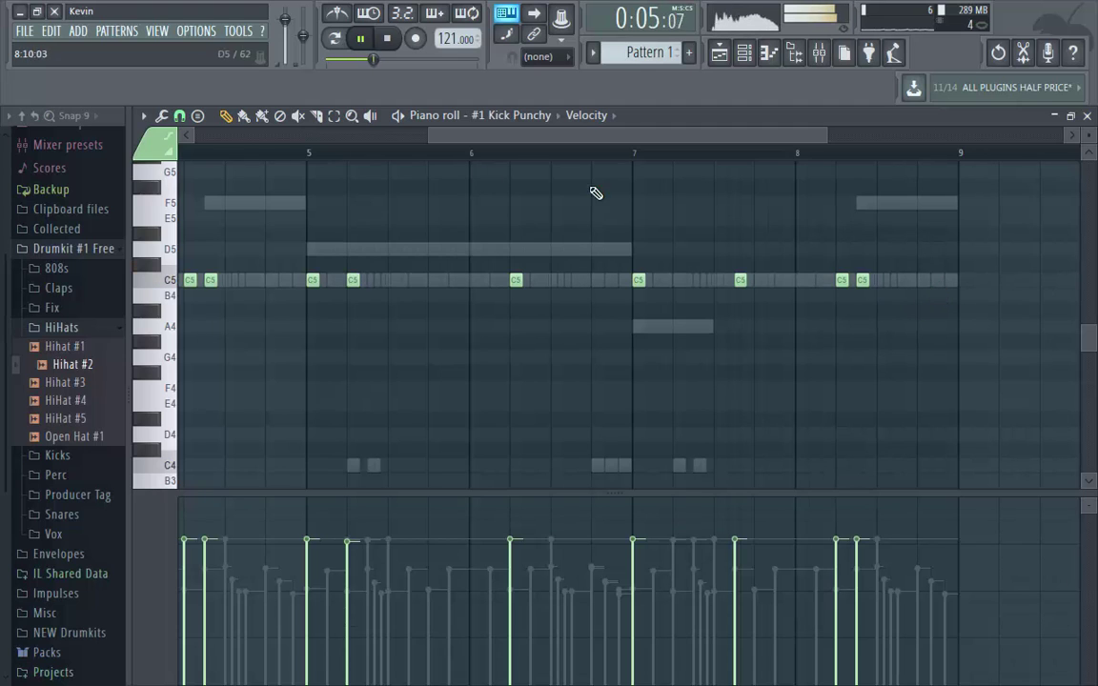
left_click(179, 116)
left_click(194, 177)
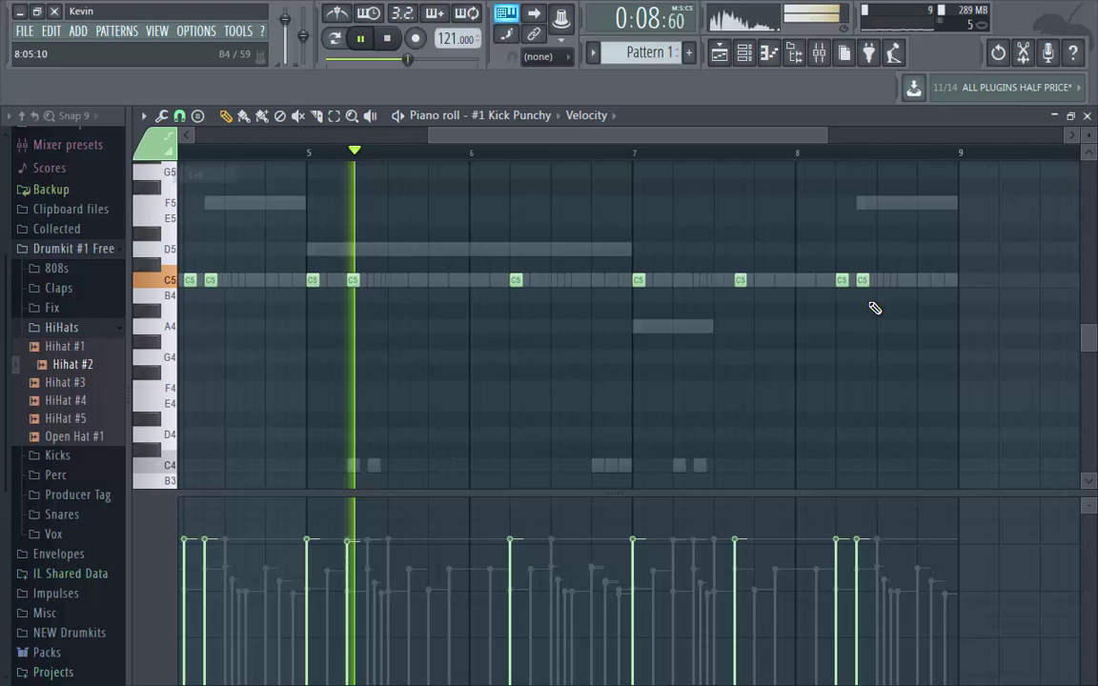
left_click(946, 280)
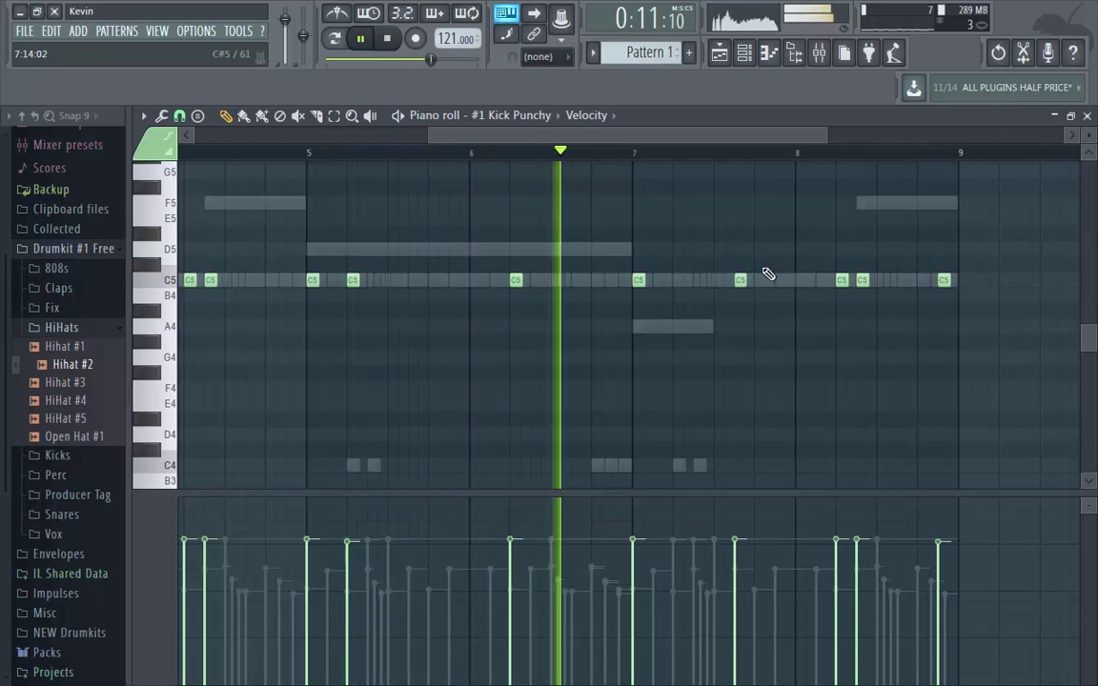
right_click(861, 282)
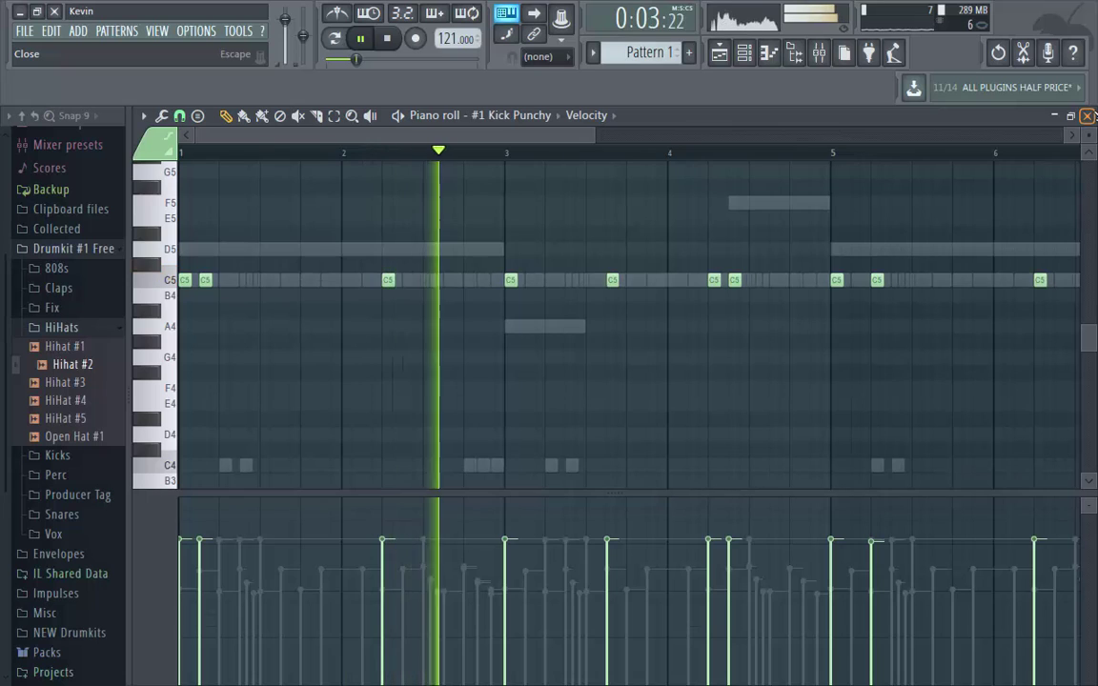
left_click(1087, 115)
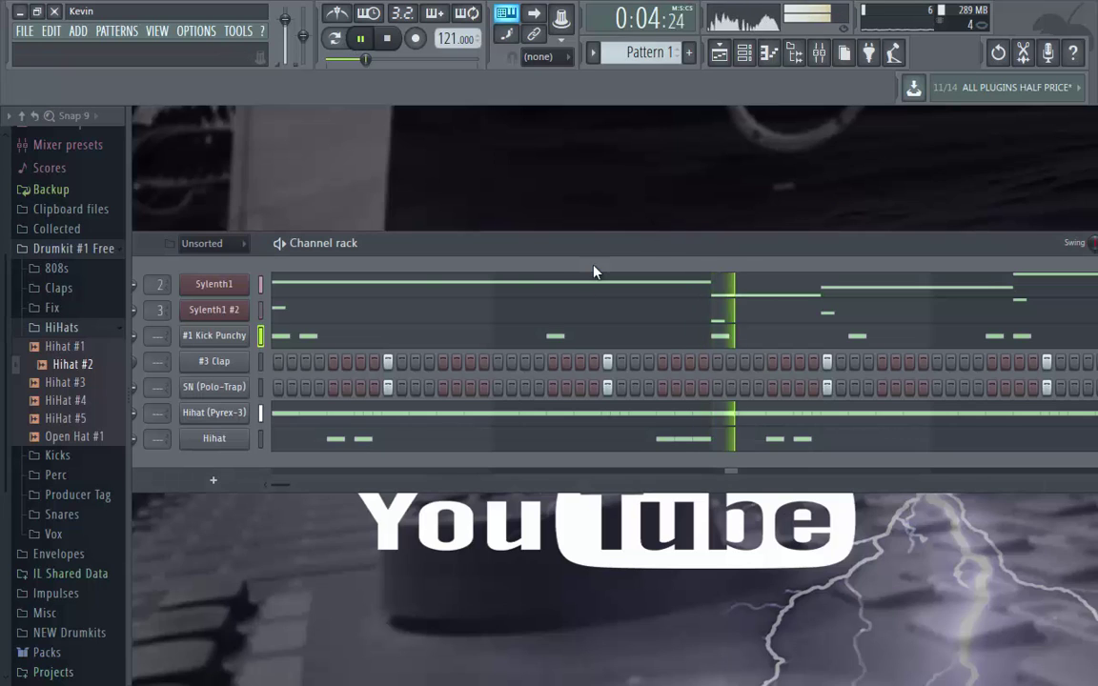
Raise the silence trimming threshold of the #1 Kick Punchy sample.
left_click(214, 335)
left_click_drag(637, 475, 637, 390)
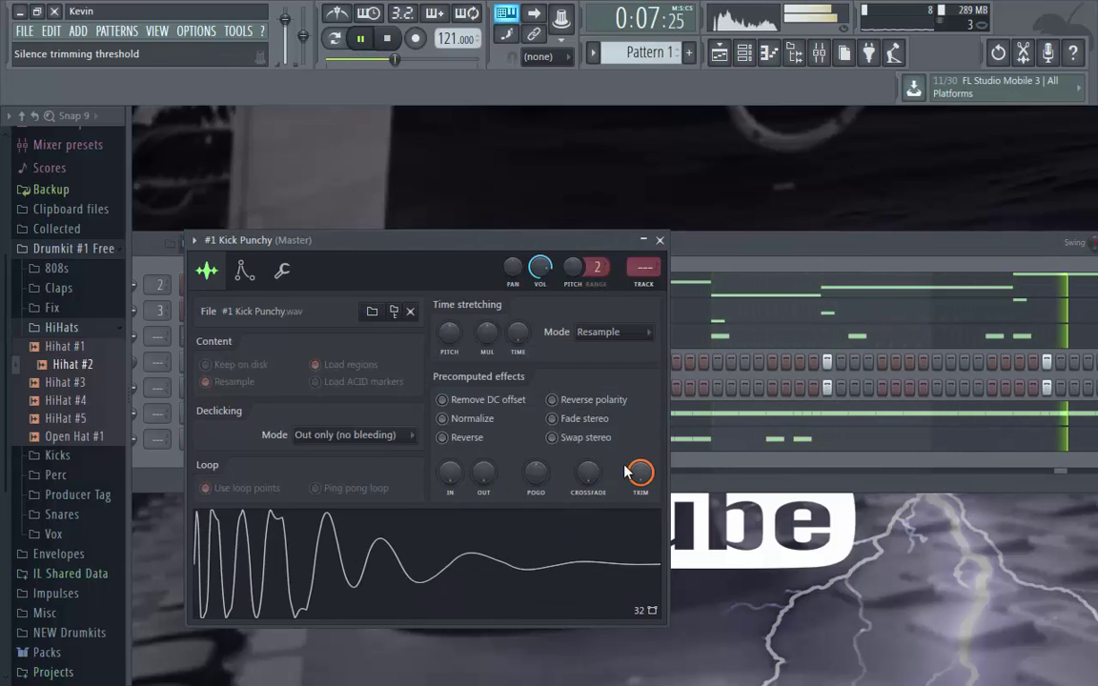
left_click(659, 240)
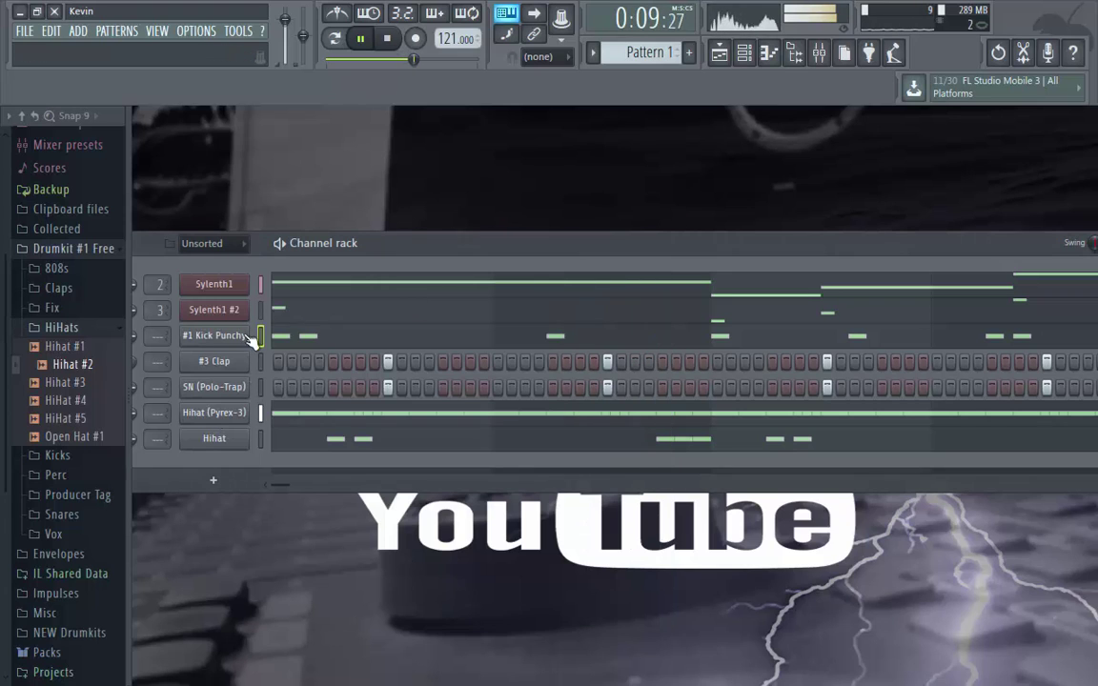
right_click(246, 333)
left_click(413, 248)
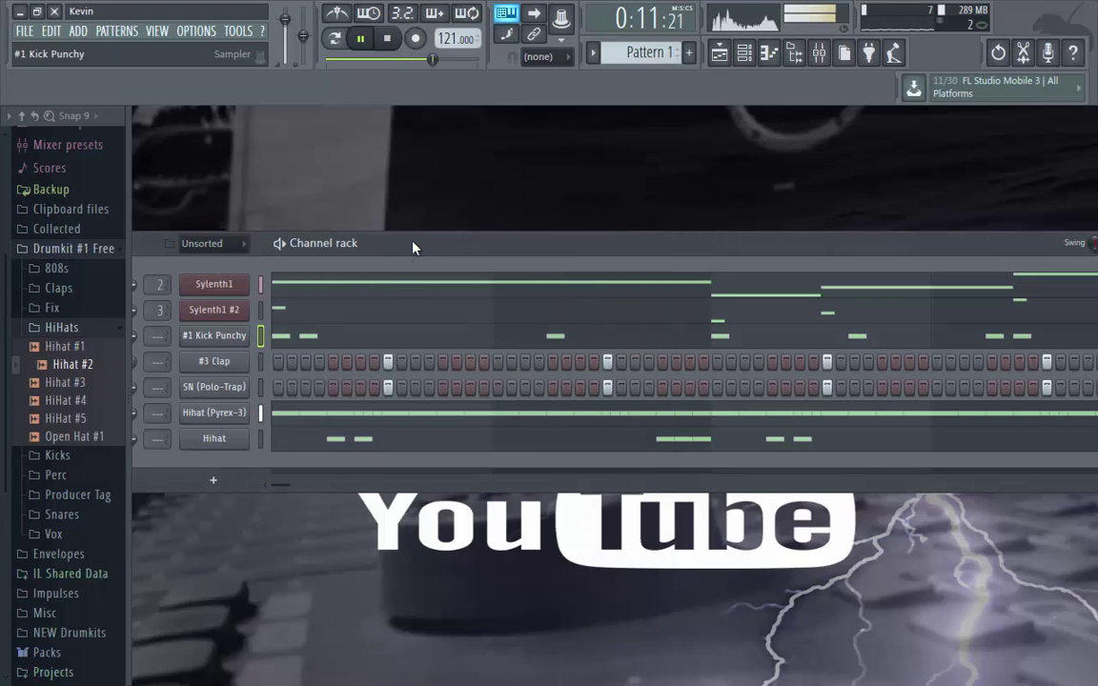
Add Open Hat #1 from the drum kit as a new channel and toggle its Cut itself option.
left_click_drag(392, 245, 519, 251)
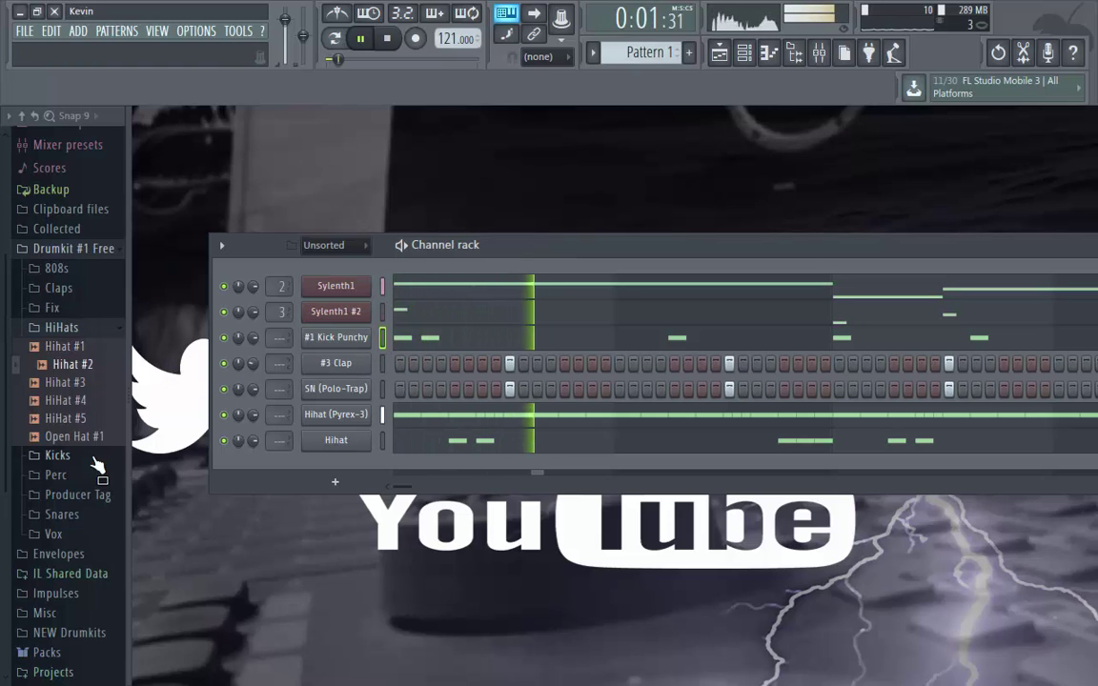
key("space")
left_click_drag(98, 436, 343, 467)
right_click(343, 467)
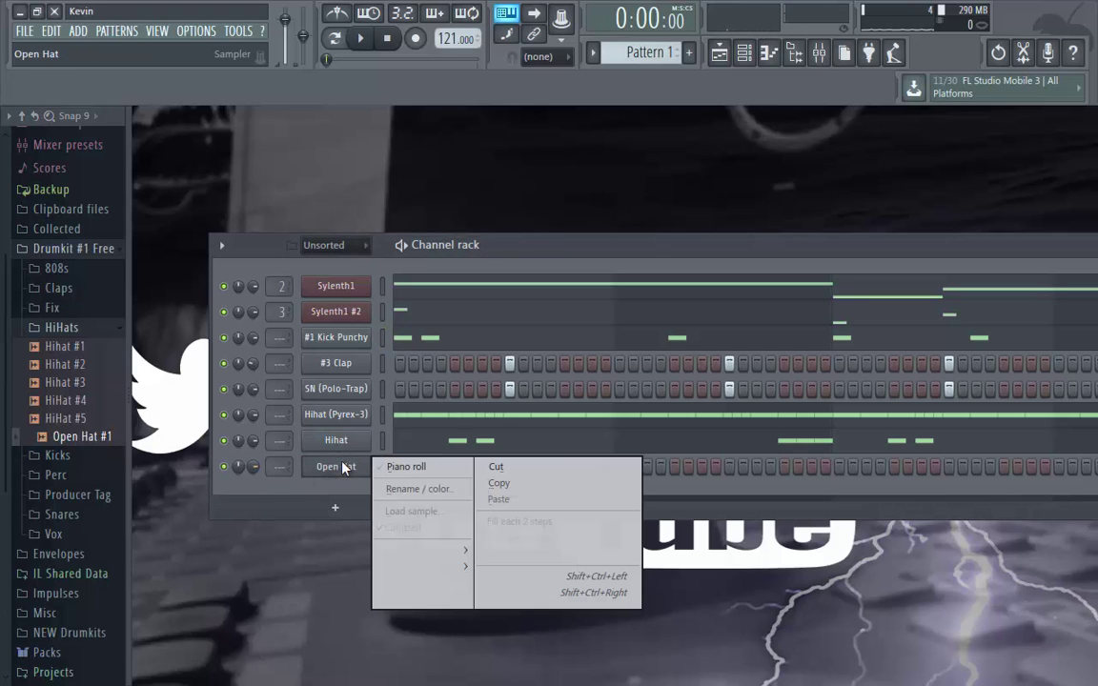
left_click(389, 528)
key("space")
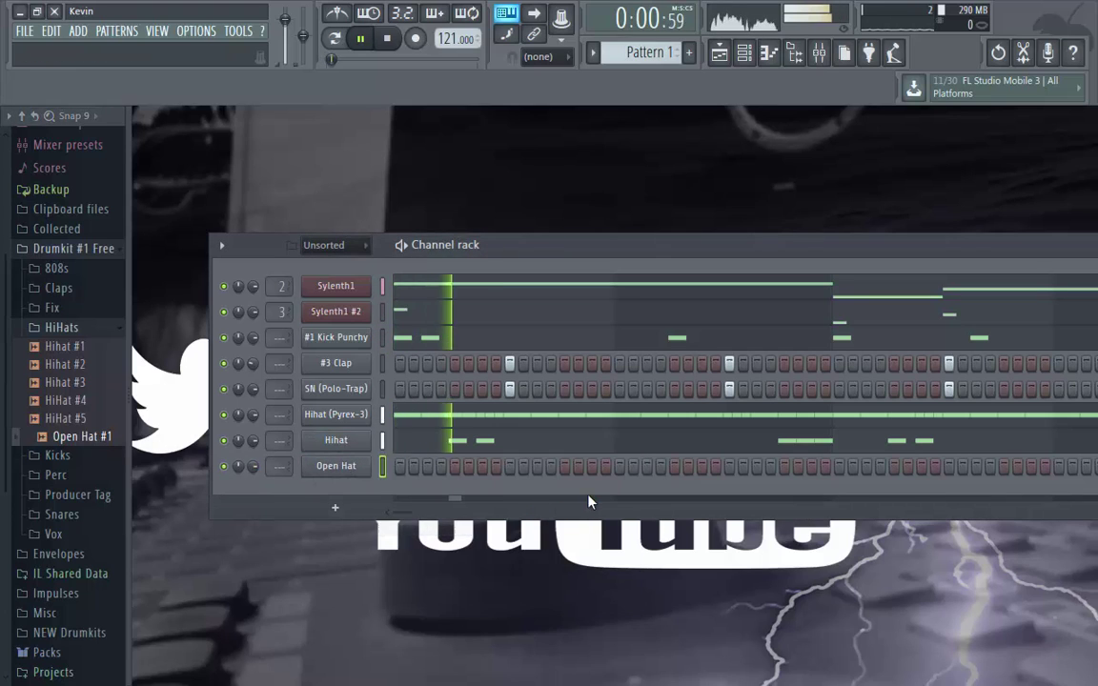
Place Open Hat hits on step 13 of bars 1, 3, 5 and 7 while the loop plays.
left_click(565, 465)
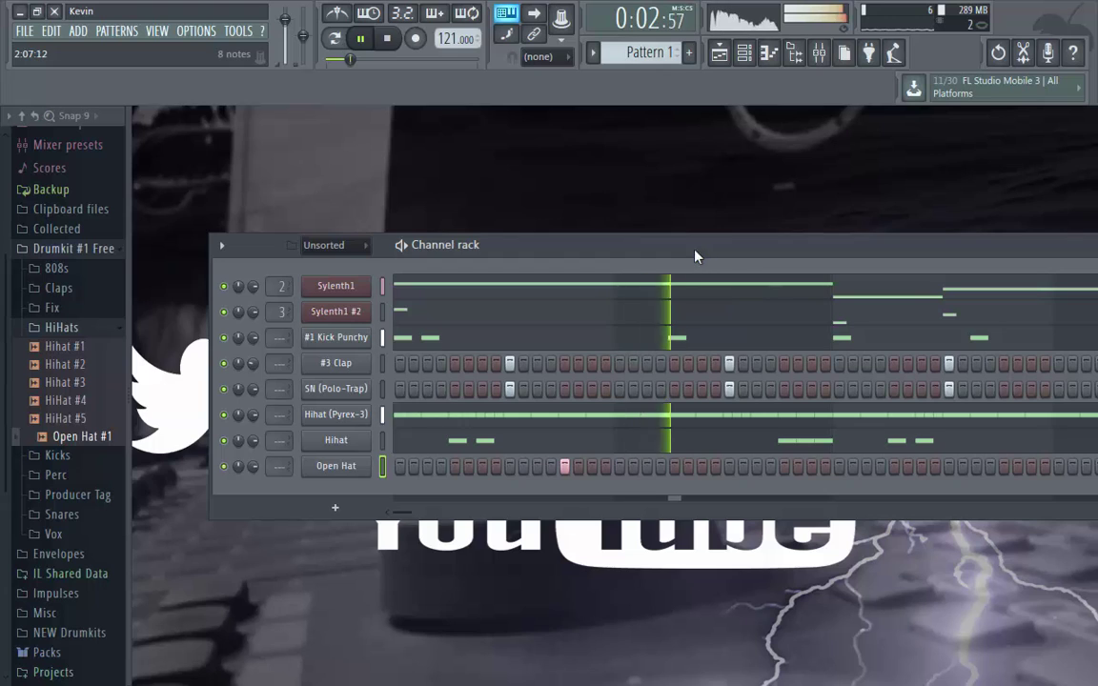
left_click_drag(620, 245, 436, 245)
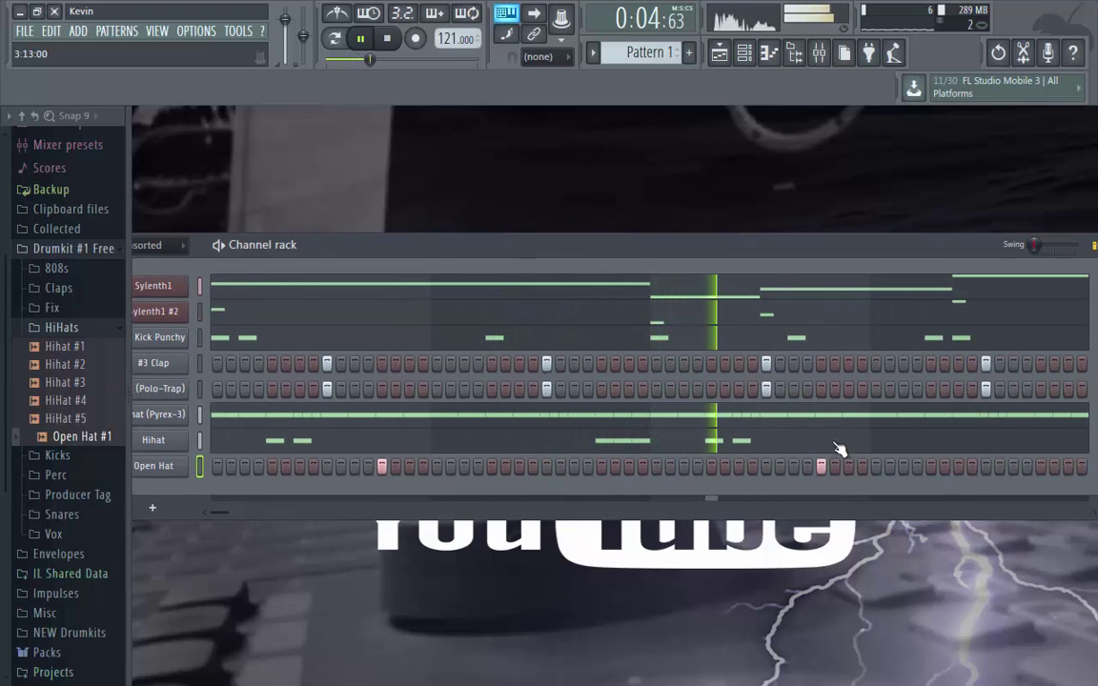
left_click_drag(904, 245, 780, 245)
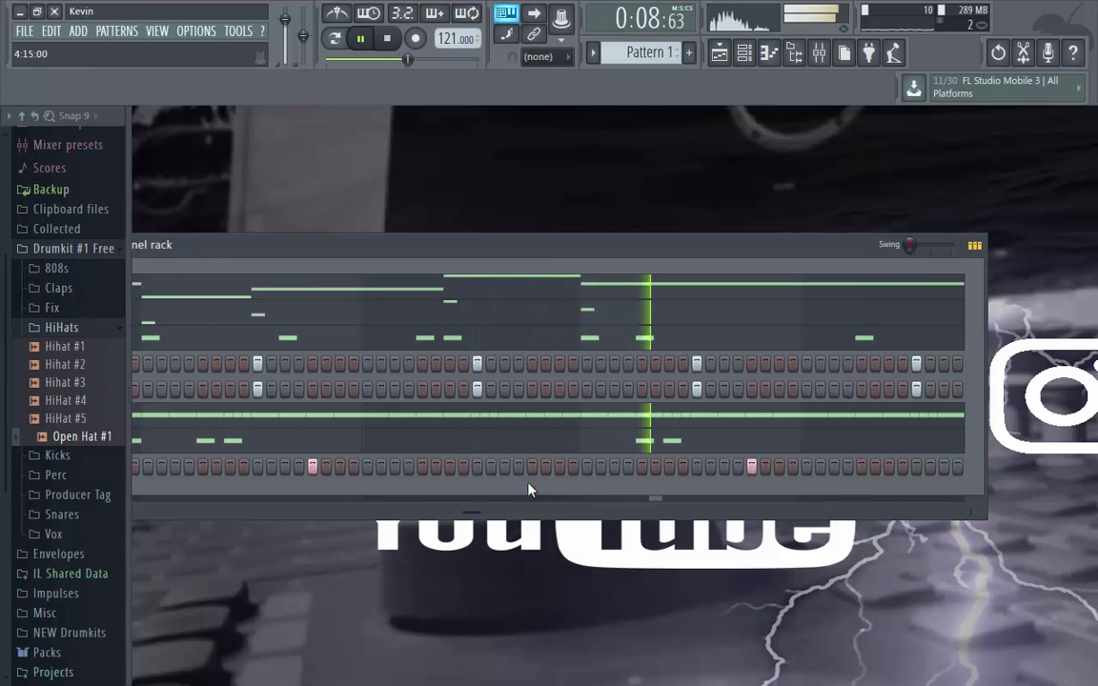
left_click(791, 467)
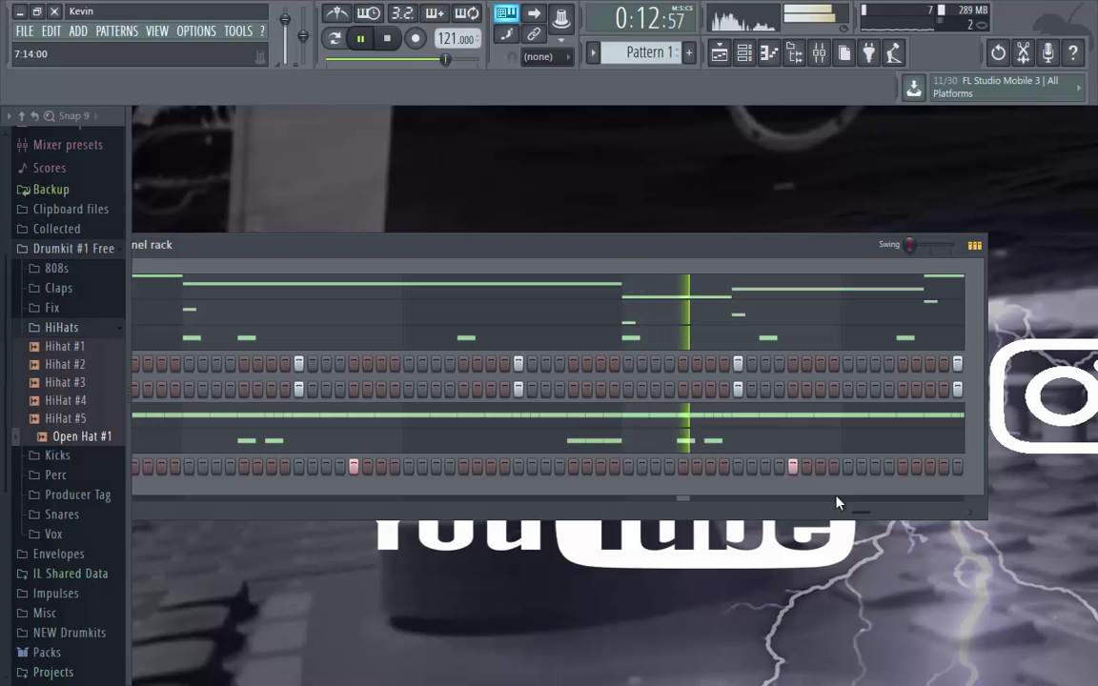
left_click_drag(396, 252, 682, 268)
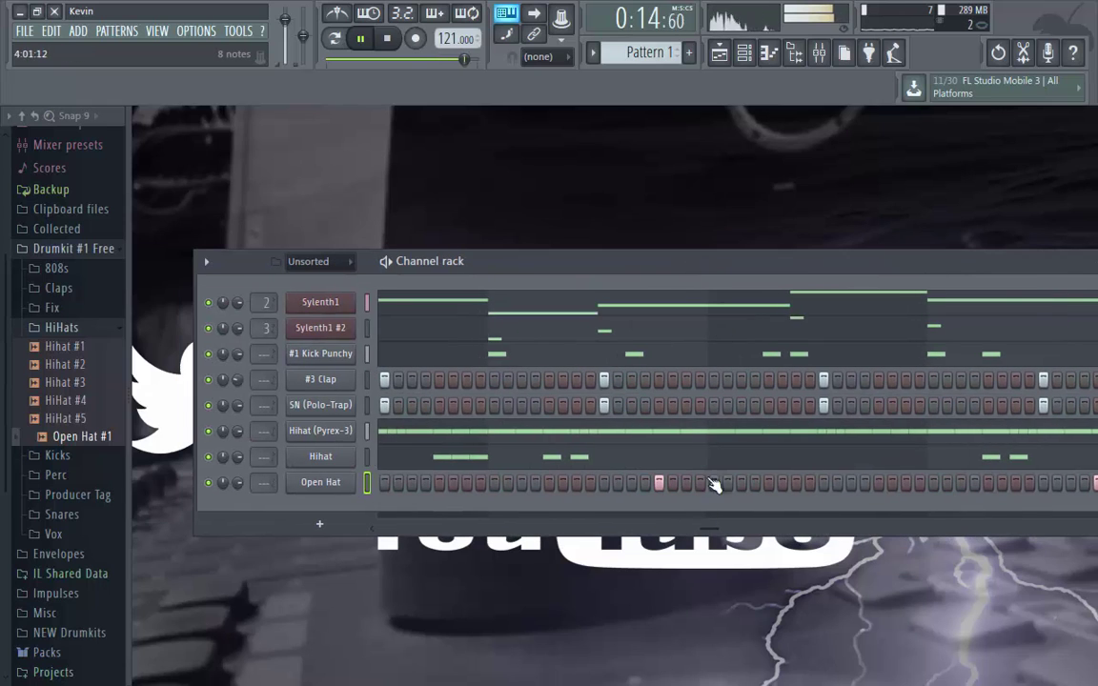
Audition the samples in the drum kit's Vox folder and add Vox #1 as a new channel.
left_click(96, 327)
left_click(58, 429)
key("space")
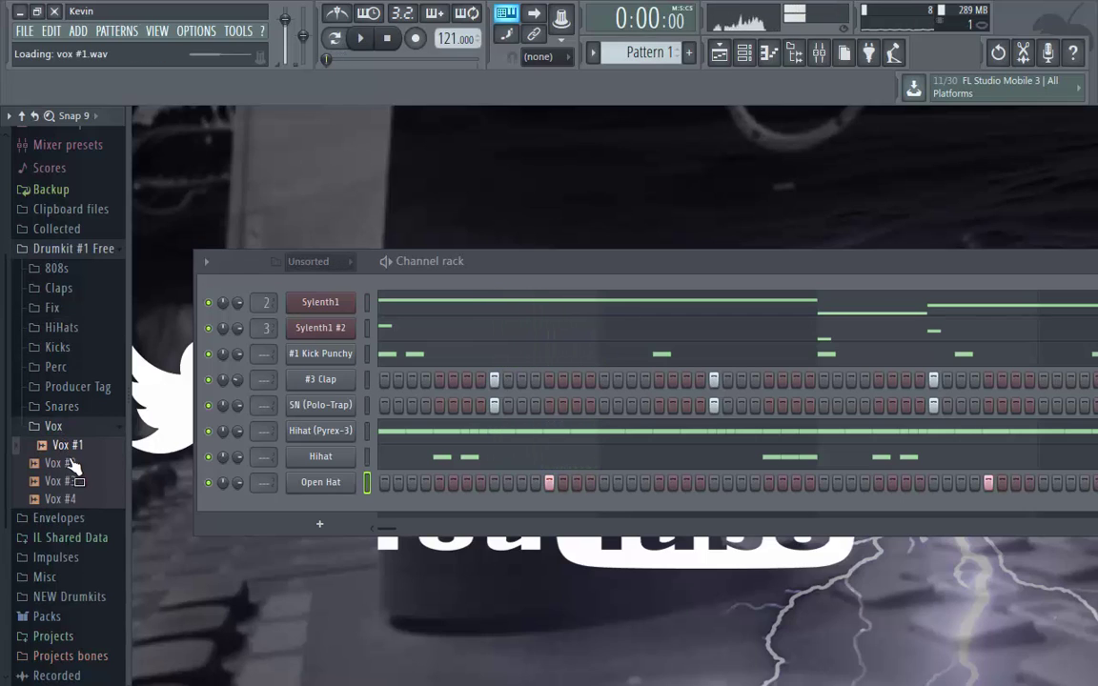
left_click(71, 464)
left_click(64, 499)
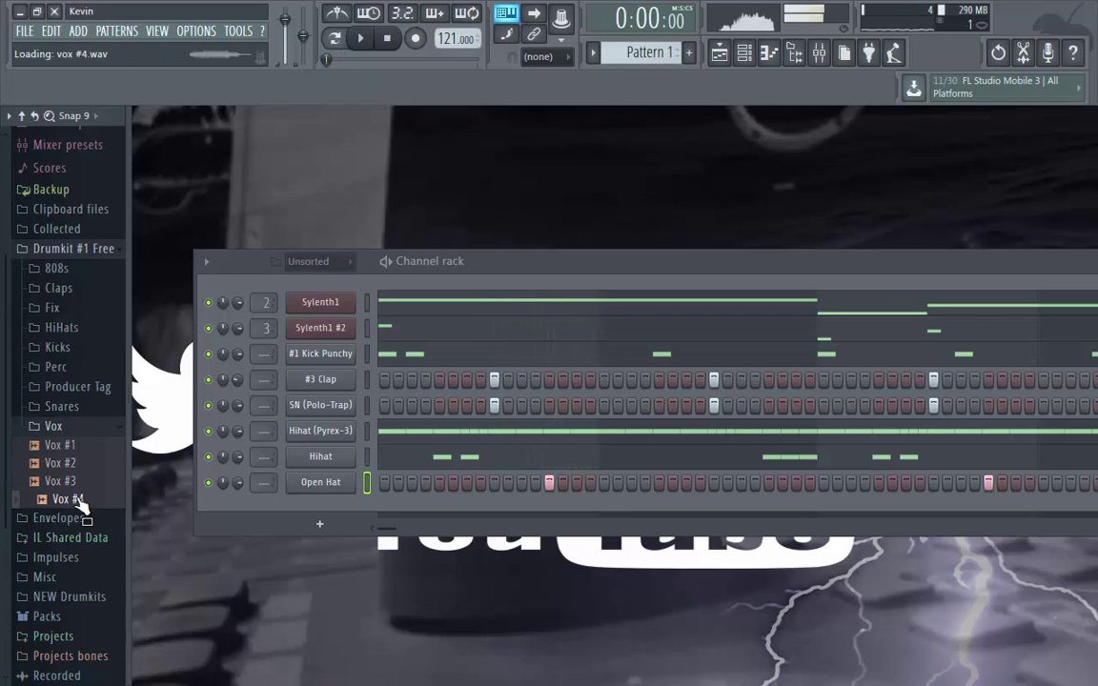
left_click(68, 448)
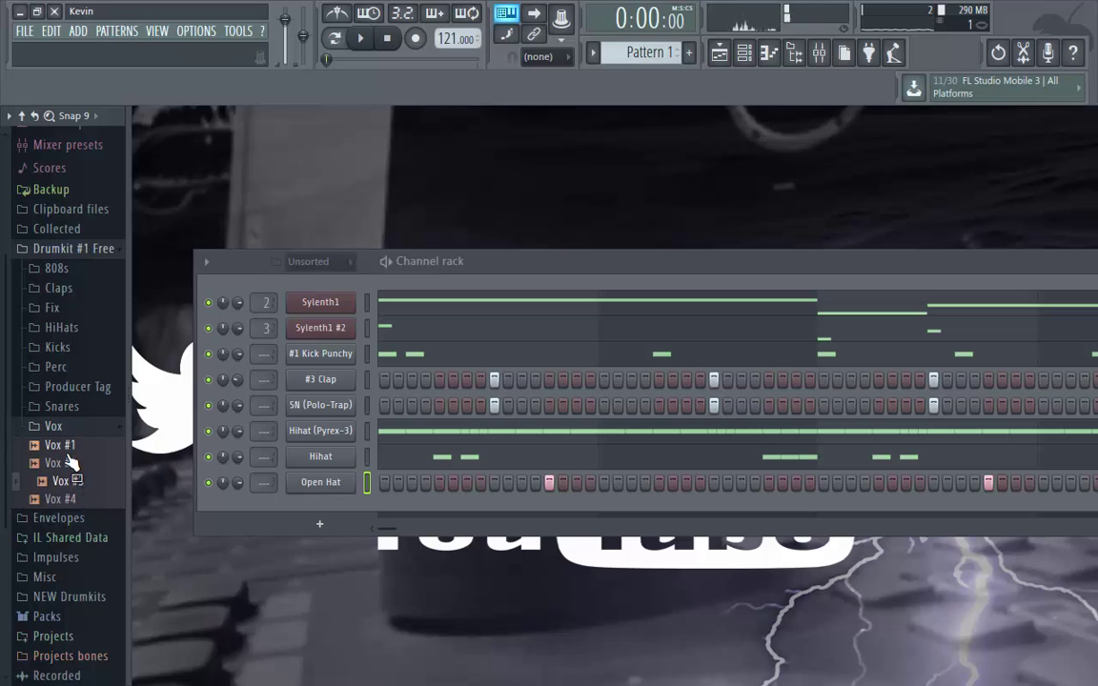
left_click_drag(179, 520, 310, 510)
Place Vox hits on step 5 of bars 2 and 4 while the loop plays.
key("space")
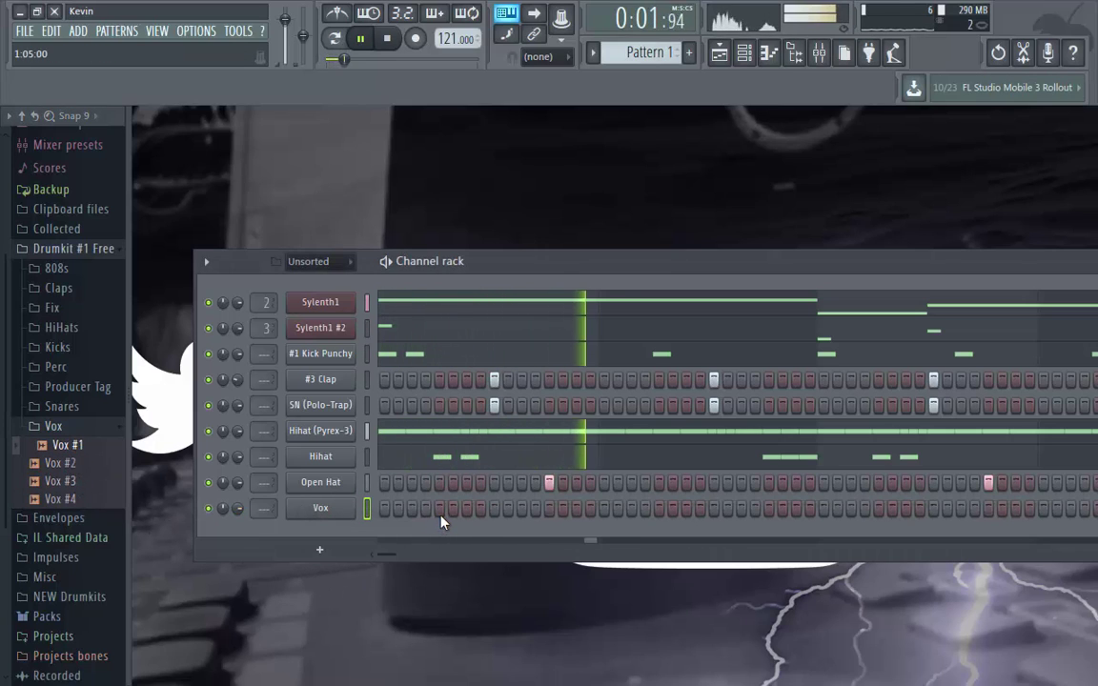
left_click(656, 507)
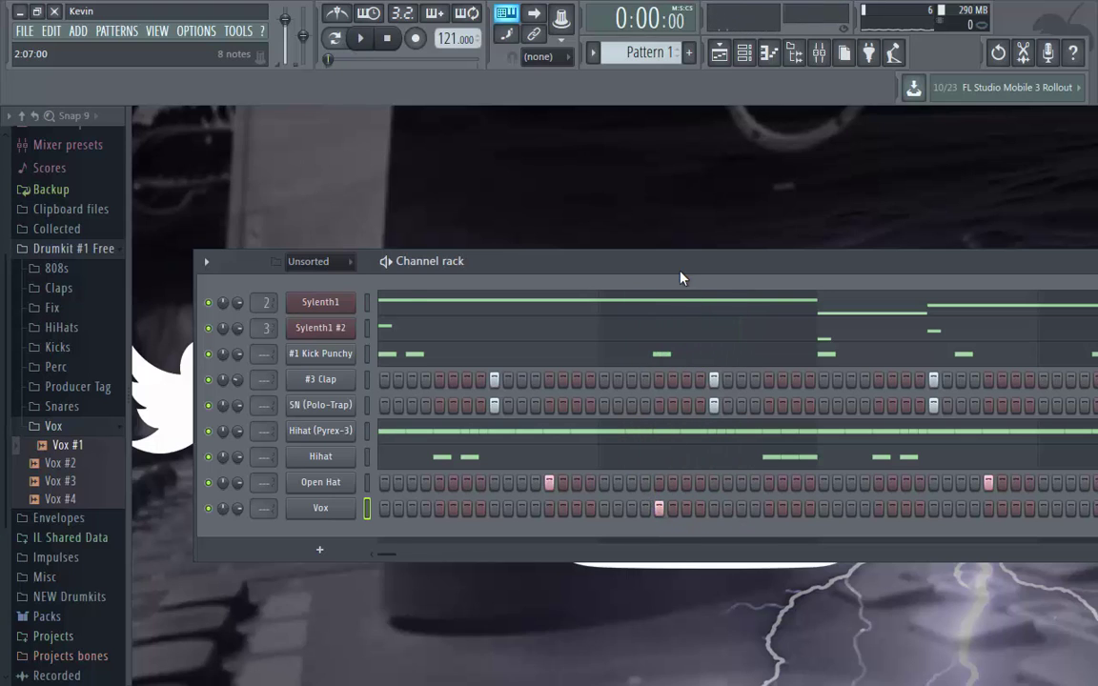
left_click_drag(681, 271, 541, 258)
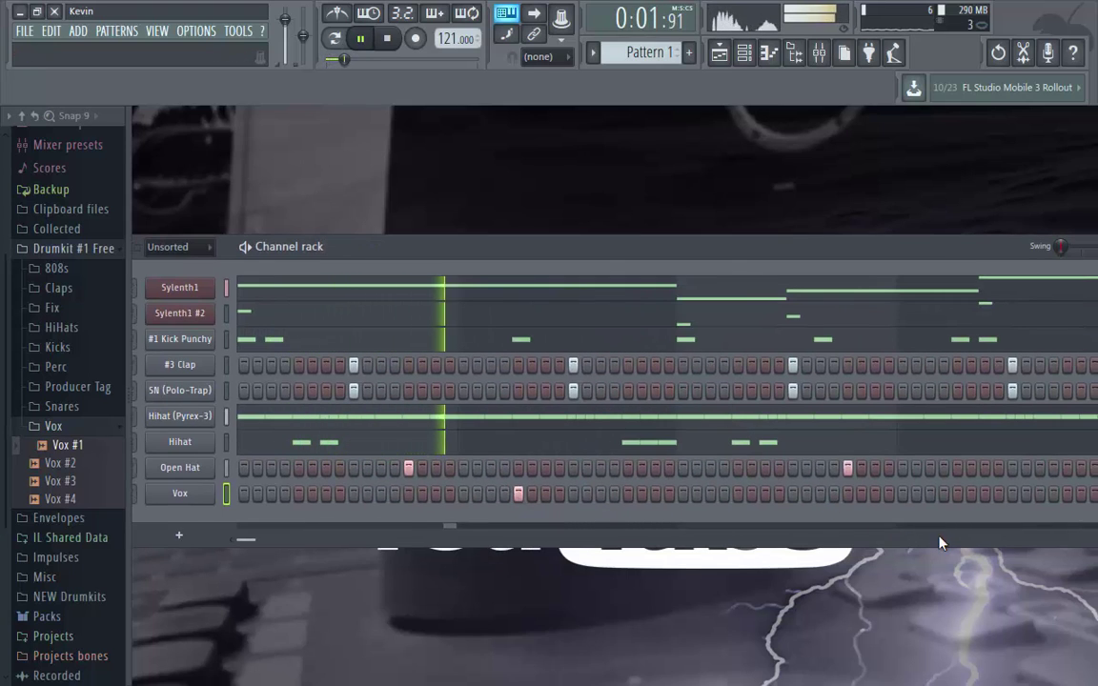
left_click(957, 495)
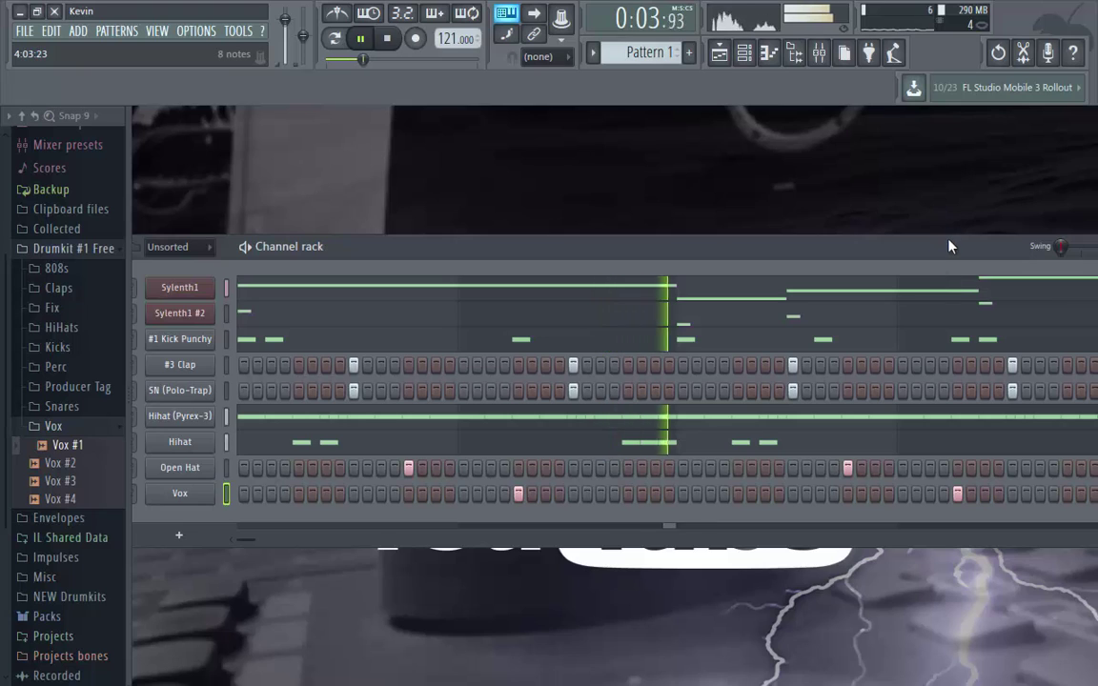
Remove the Vox hit from bar 4 and place one on step 5 of bar 6.
left_click_drag(951, 245, 772, 246)
left_click(778, 494)
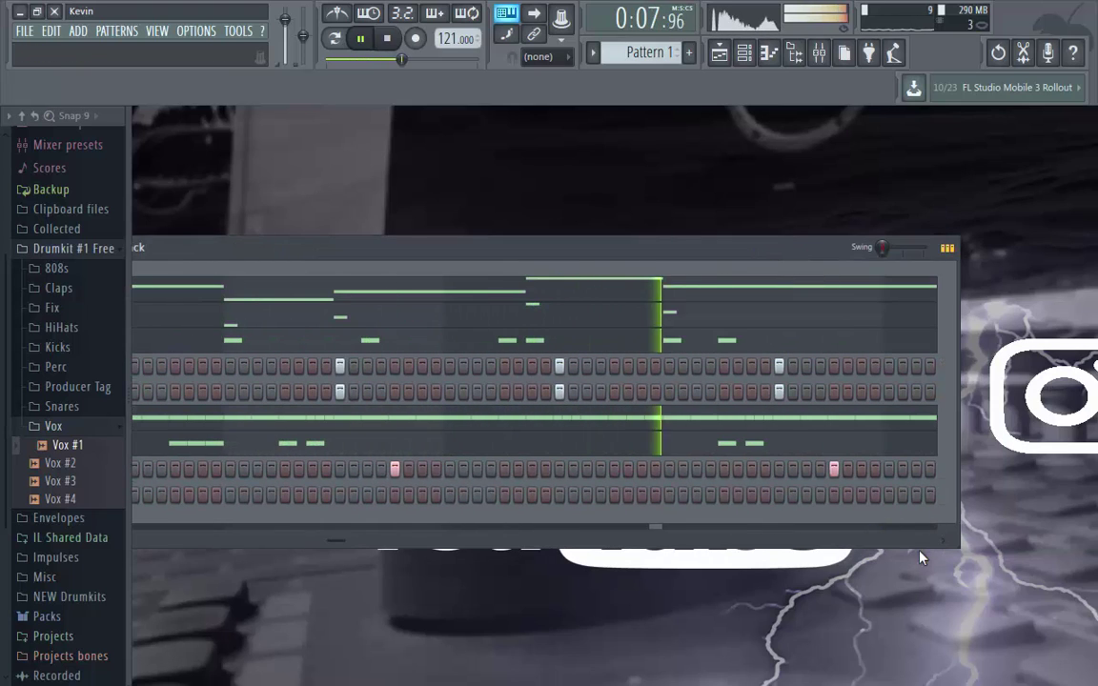
left_click(779, 495)
left_click_drag(673, 248, 966, 291)
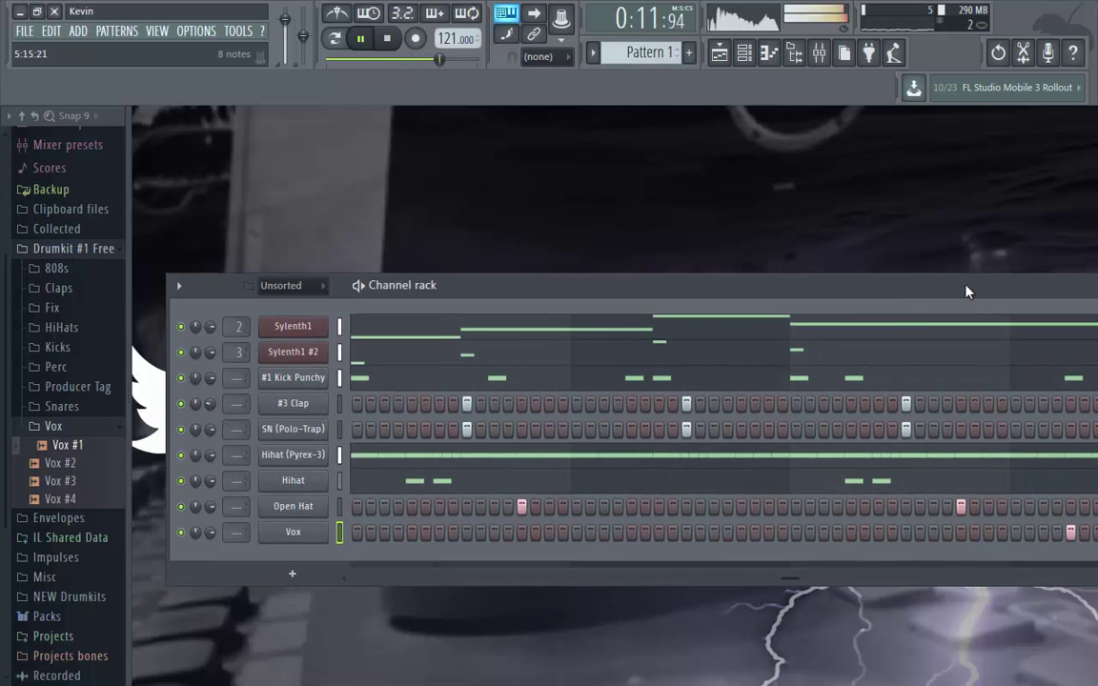
left_click_drag(795, 585, 181, 575)
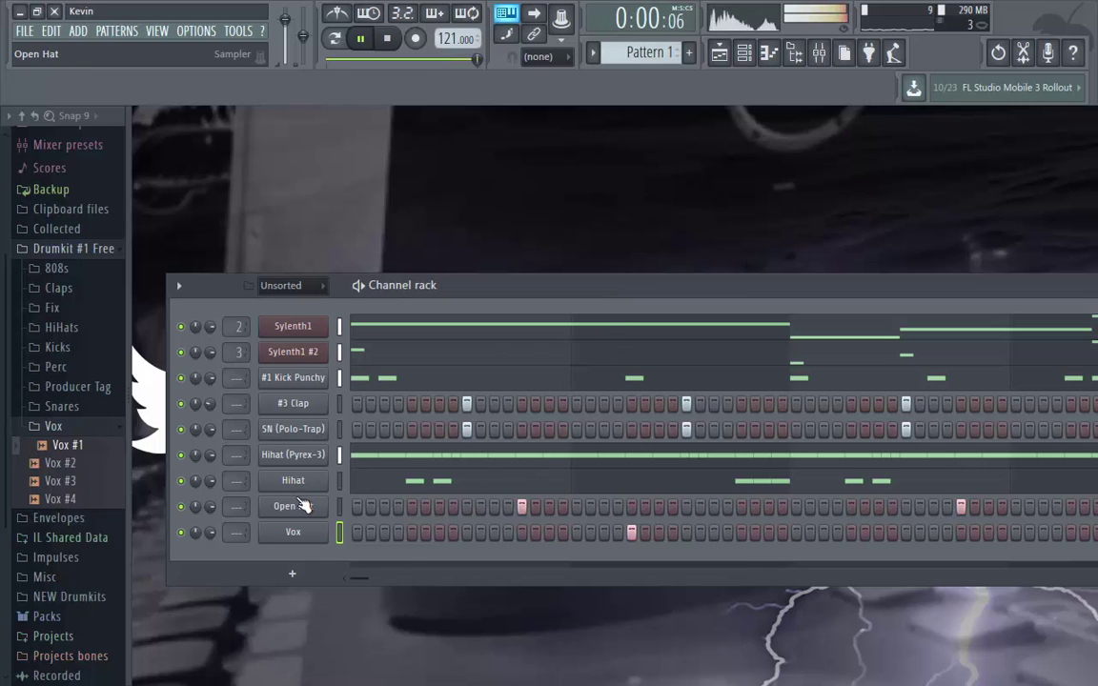
Raise the silence trimming threshold of the Vox #1 sample.
left_click(290, 530)
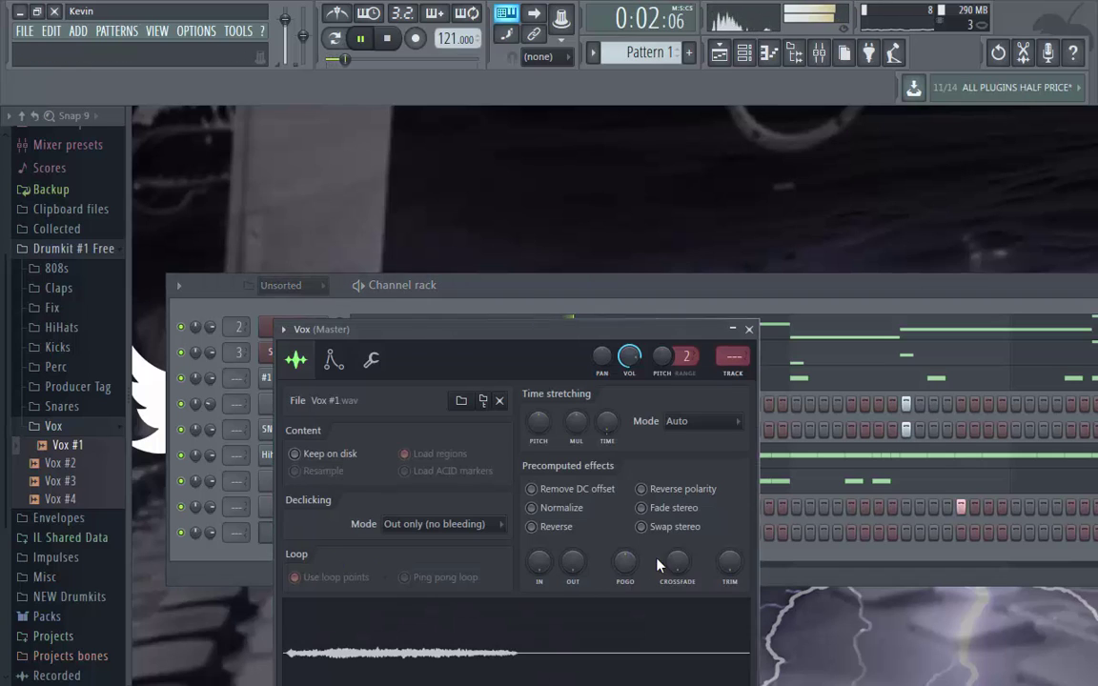
left_click_drag(723, 566, 723, 476)
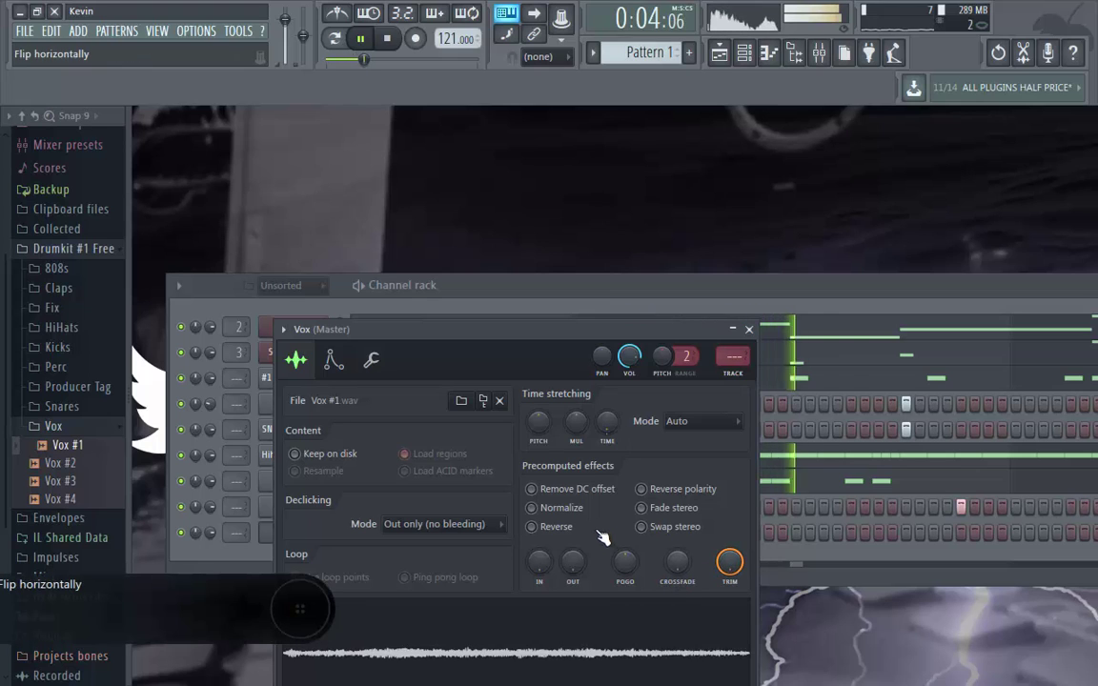
left_click(749, 329)
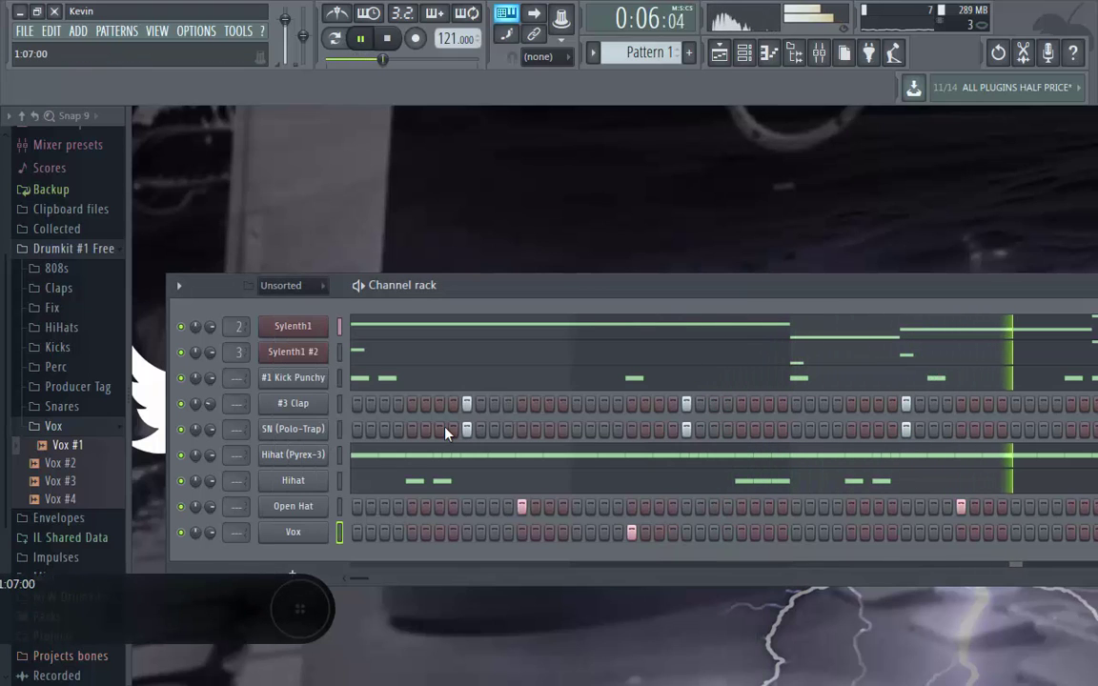
Stop playback, audition the samples in the drum kit's Snares folder, and restart the loop.
left_click(82, 426)
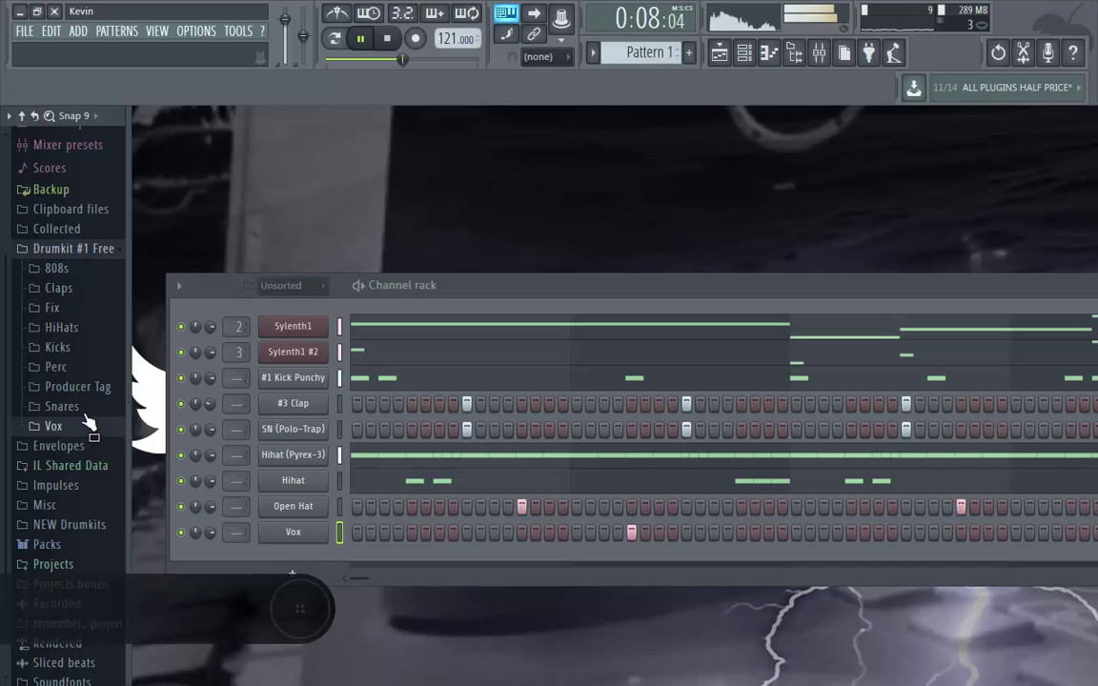
key("space")
left_click(83, 411)
left_click(85, 428)
left_click(88, 446)
left_click(91, 465)
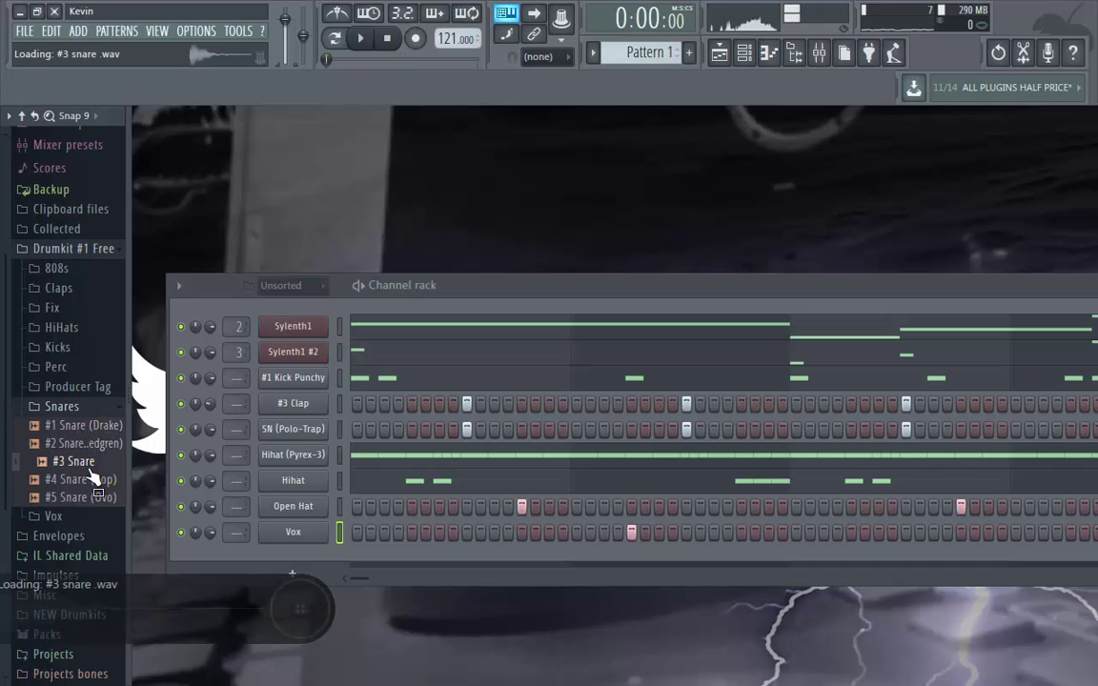
left_click(93, 482)
left_click(96, 500)
left_click(82, 446)
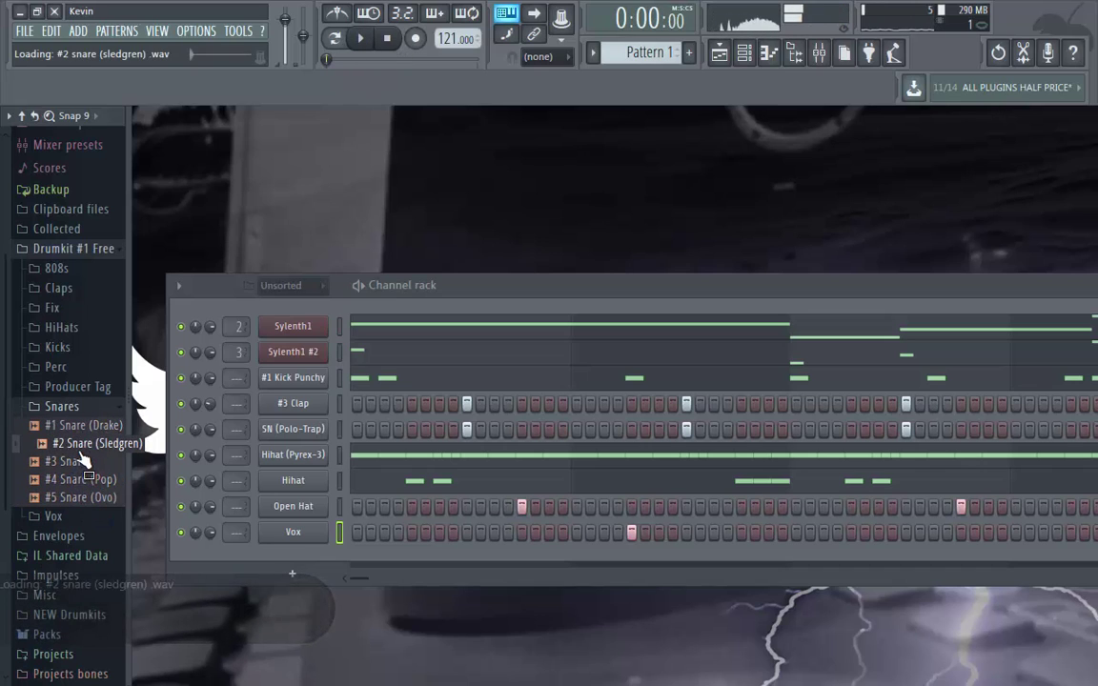
left_click(85, 466)
left_click(81, 448)
left_click(80, 430)
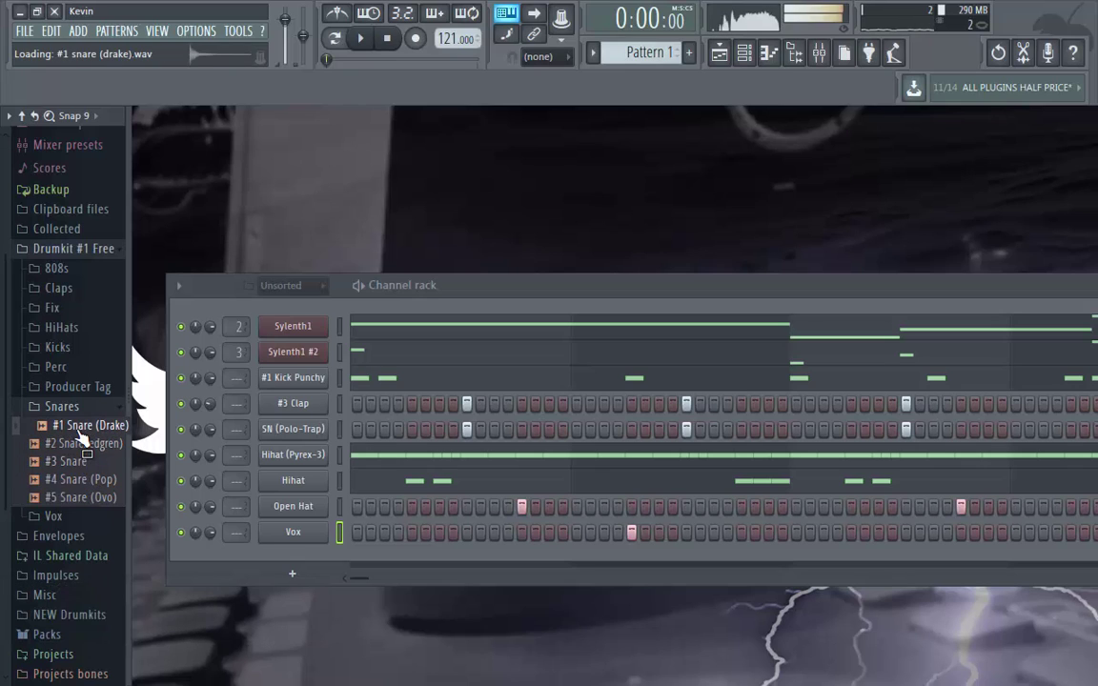
key("space")
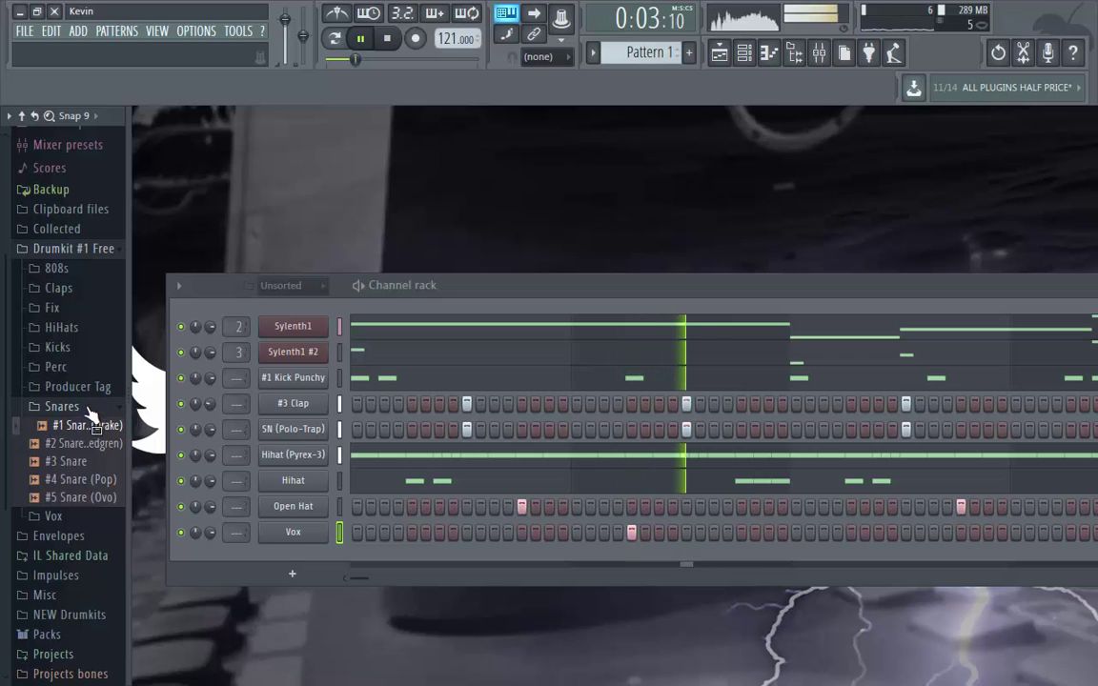
left_click(62, 406)
Add a fade-out and raise the silence trimming threshold of the Open Hat sample, and collapse the Drumkit #1 Free folder.
left_click(303, 508)
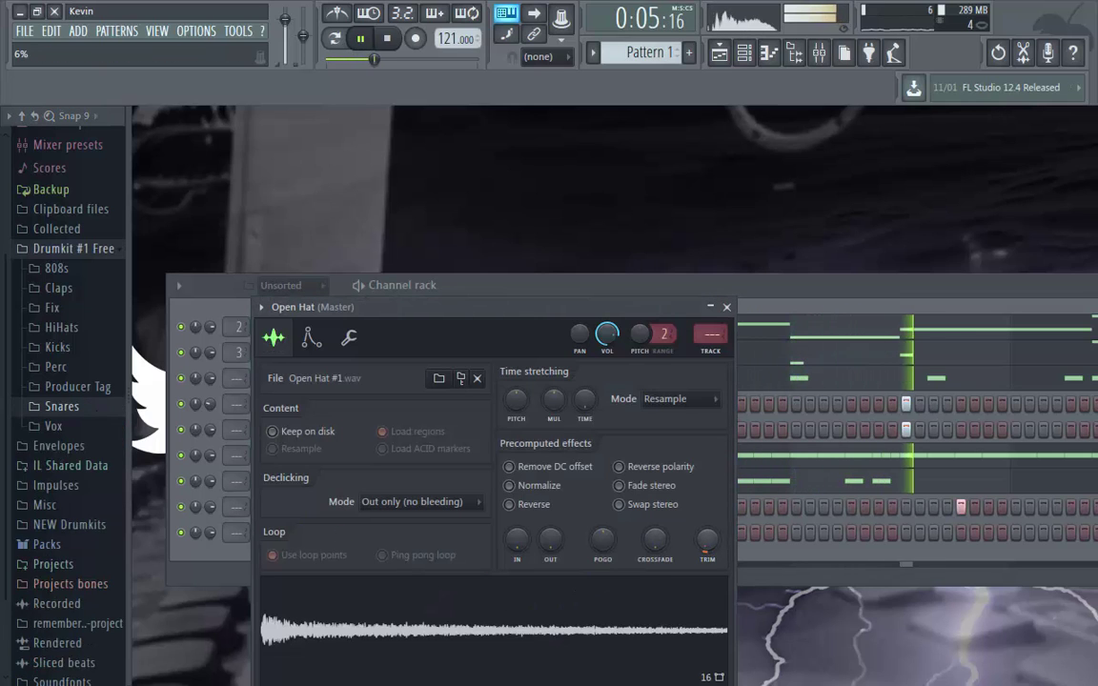
left_click_drag(550, 540, 550, 572)
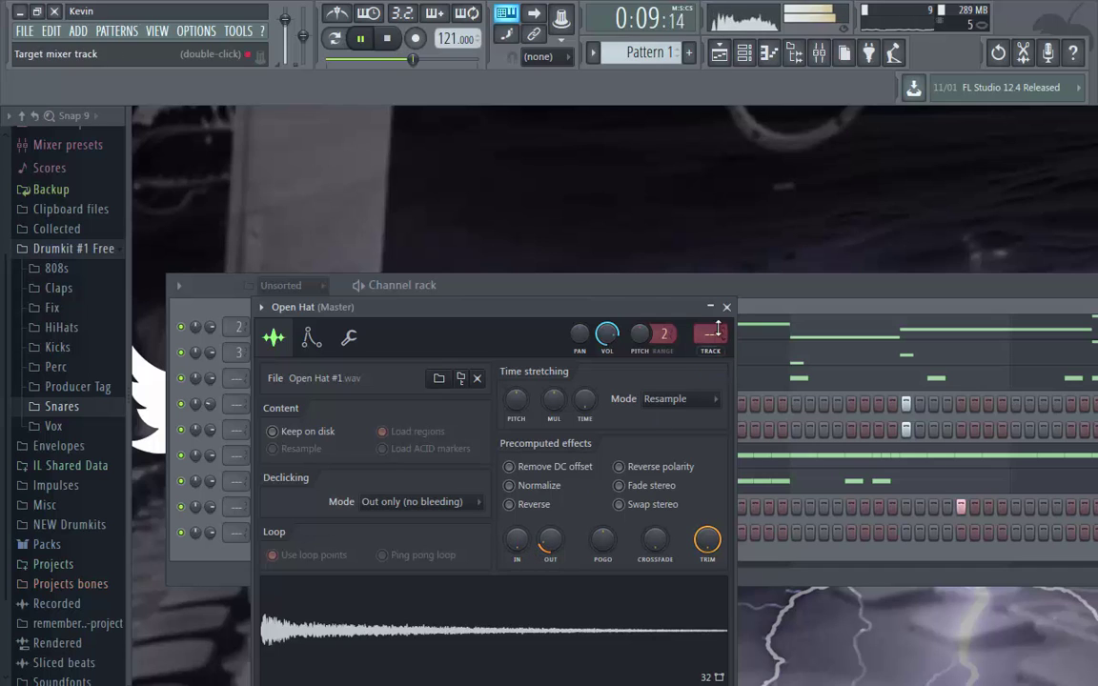
left_click(726, 309)
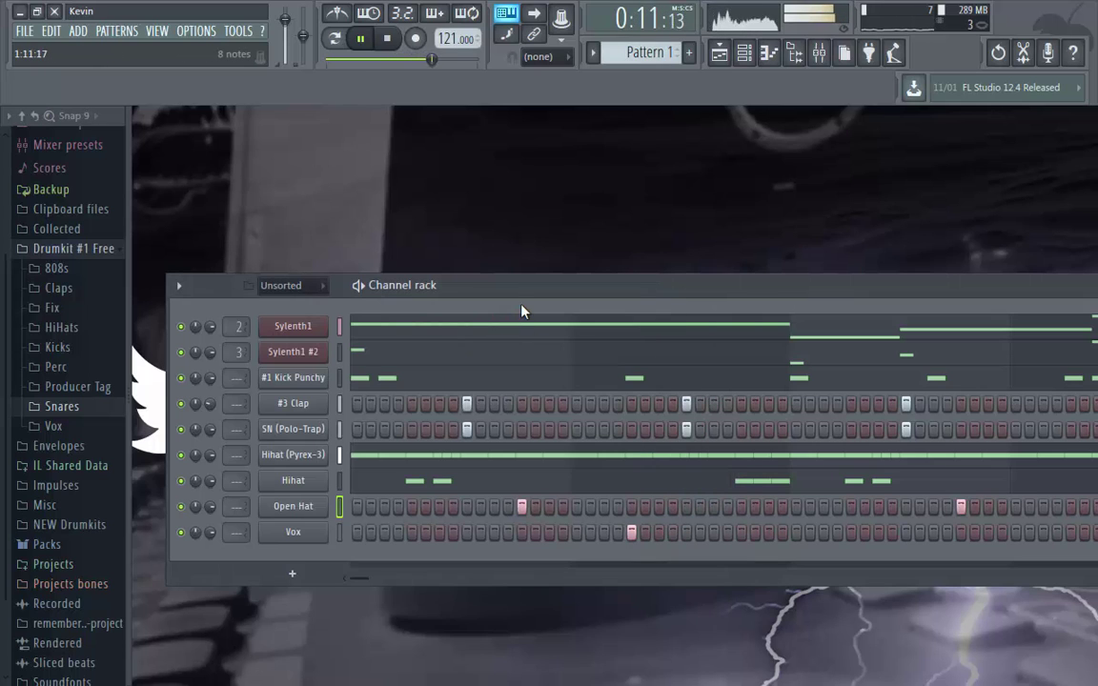
left_click(93, 254)
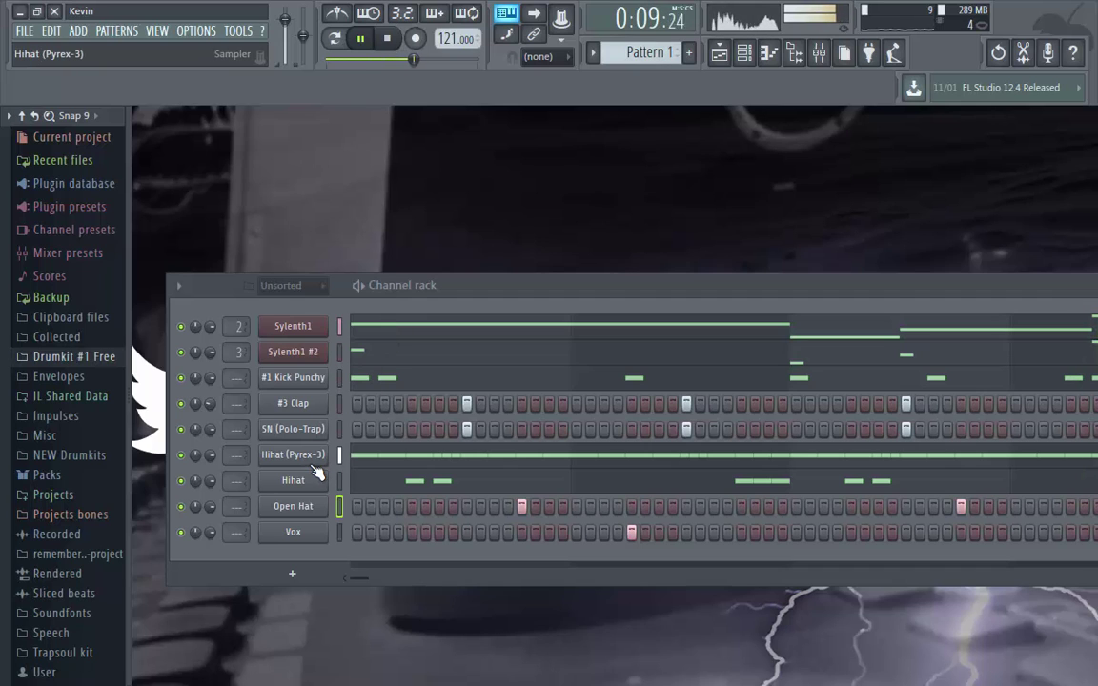
In the Hihat piano roll, set snapping to 1/2 step and paint a roll of four short A4 notes on beat 4 of bar 1.
left_click(380, 483)
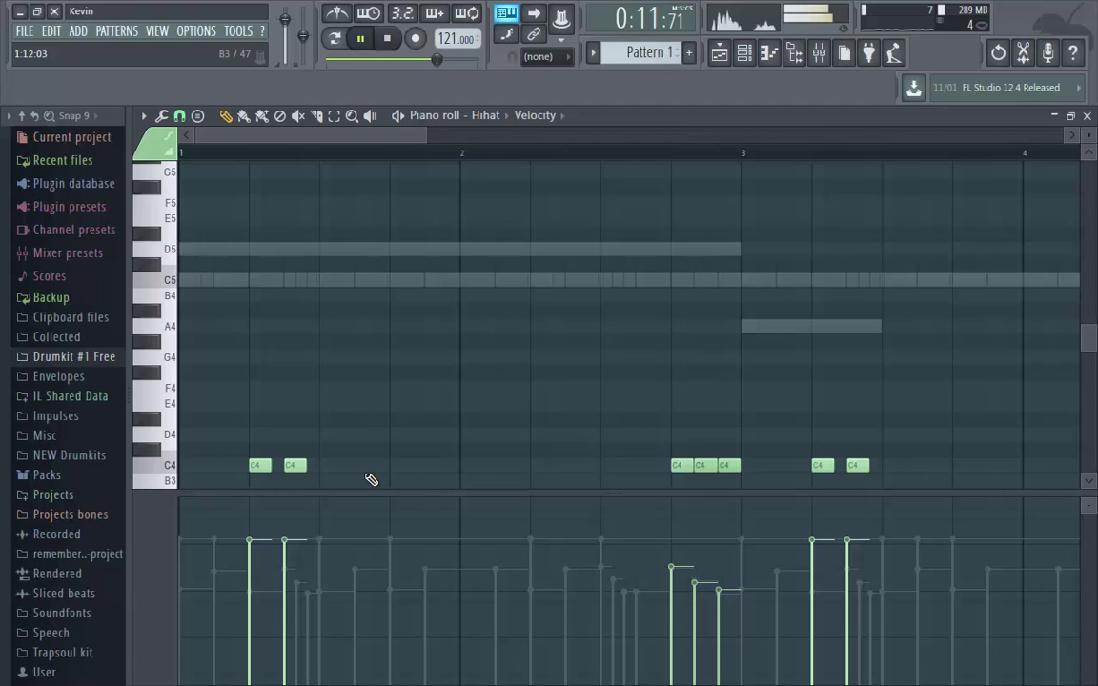
key("space")
left_click(167, 331)
key("space")
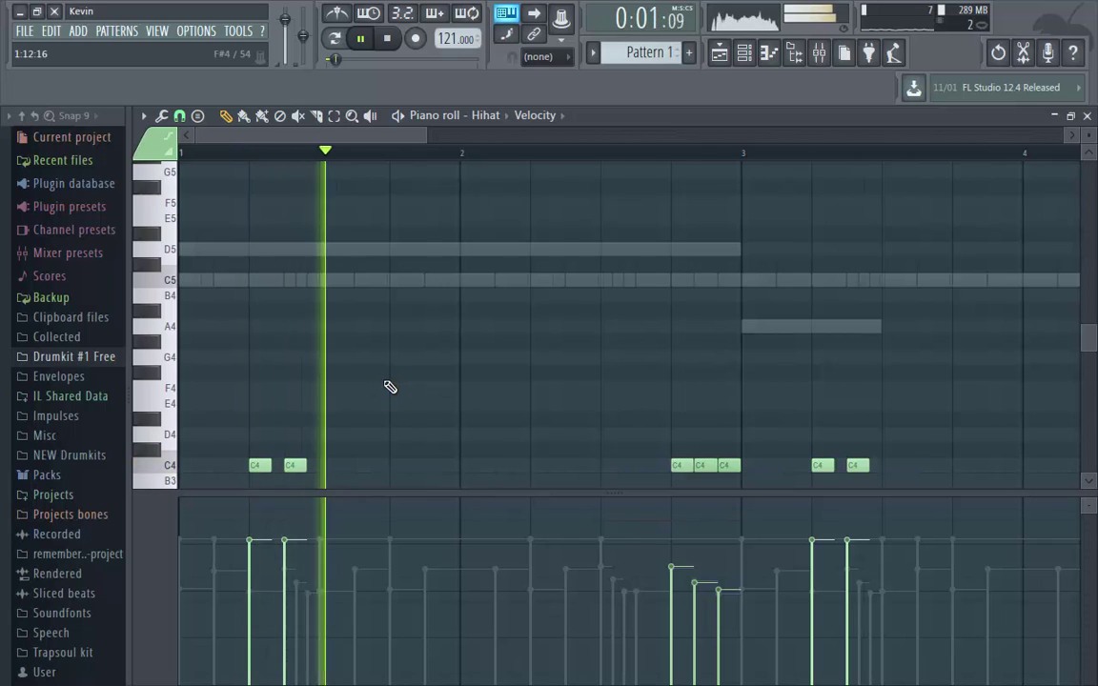
key("space")
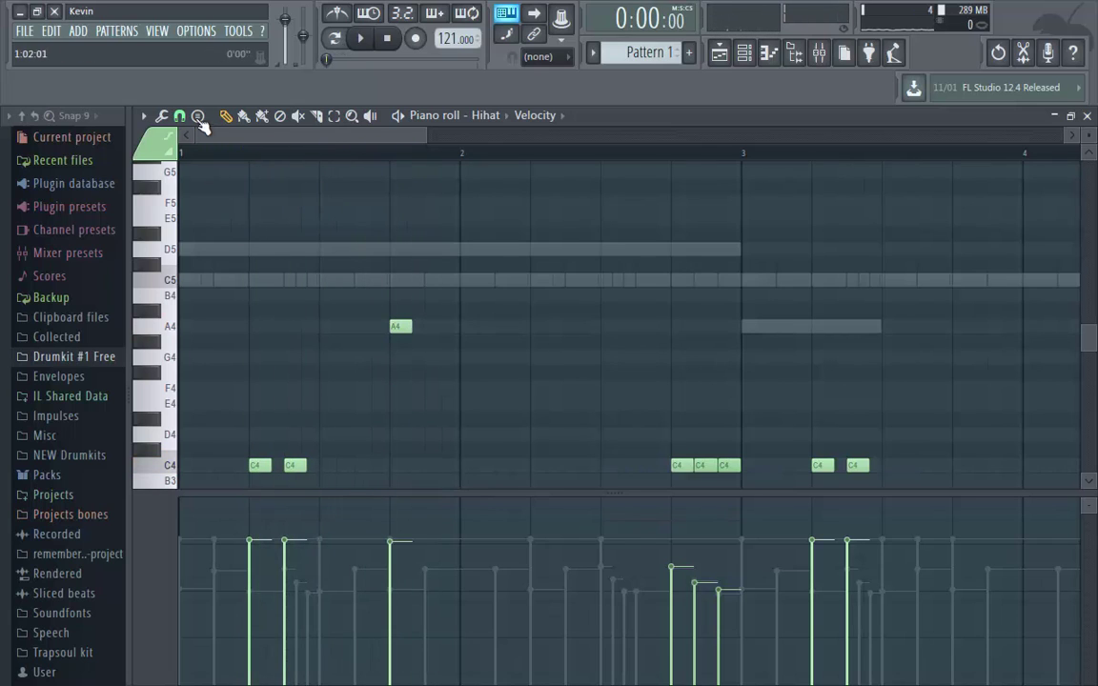
left_click(179, 116)
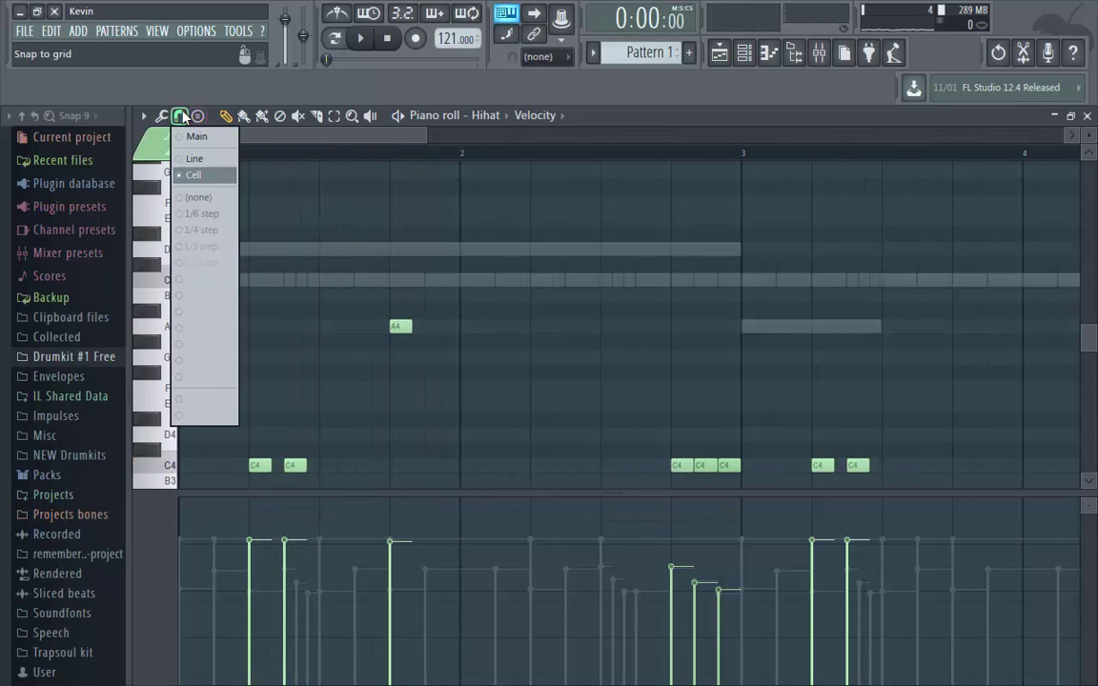
left_click(204, 262)
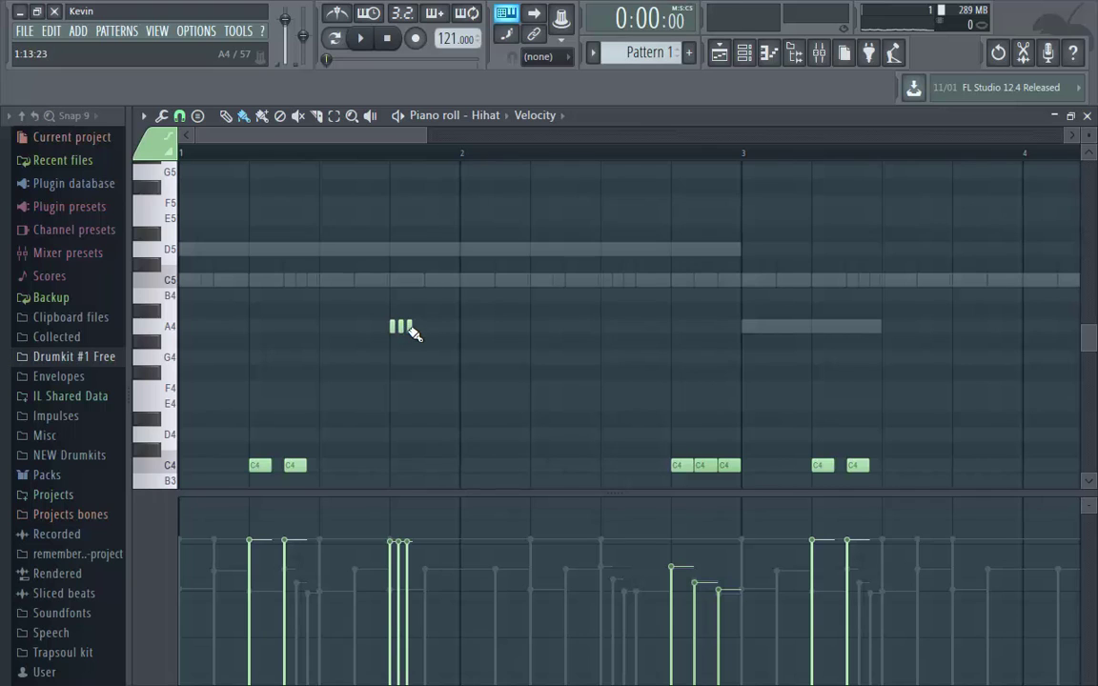
key("space")
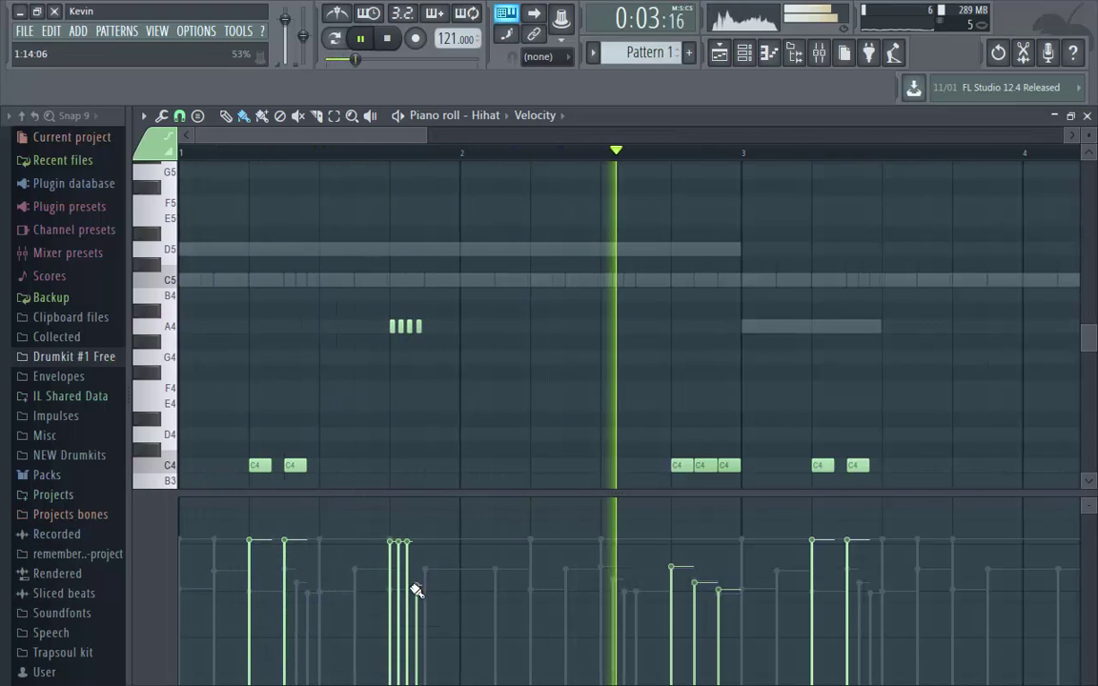
Ramp the A4 roll's velocities upward and repeat the roll on beat 4 of bar 5.
left_click_drag(416, 588, 394, 616)
left_click_drag(416, 139, 648, 243)
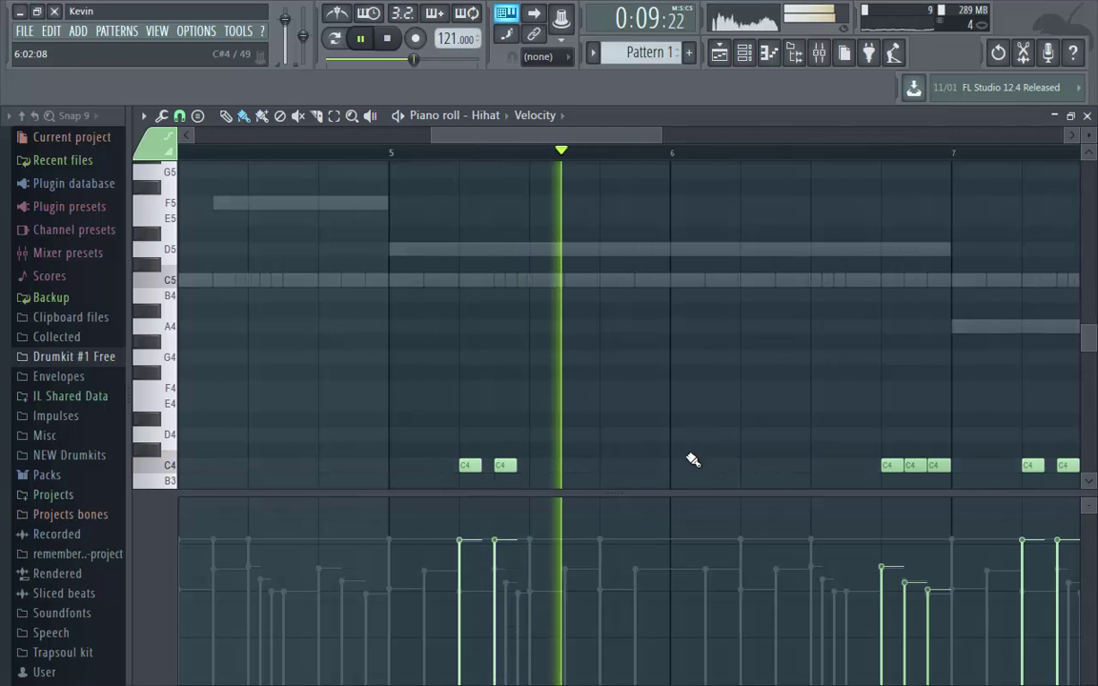
key("space")
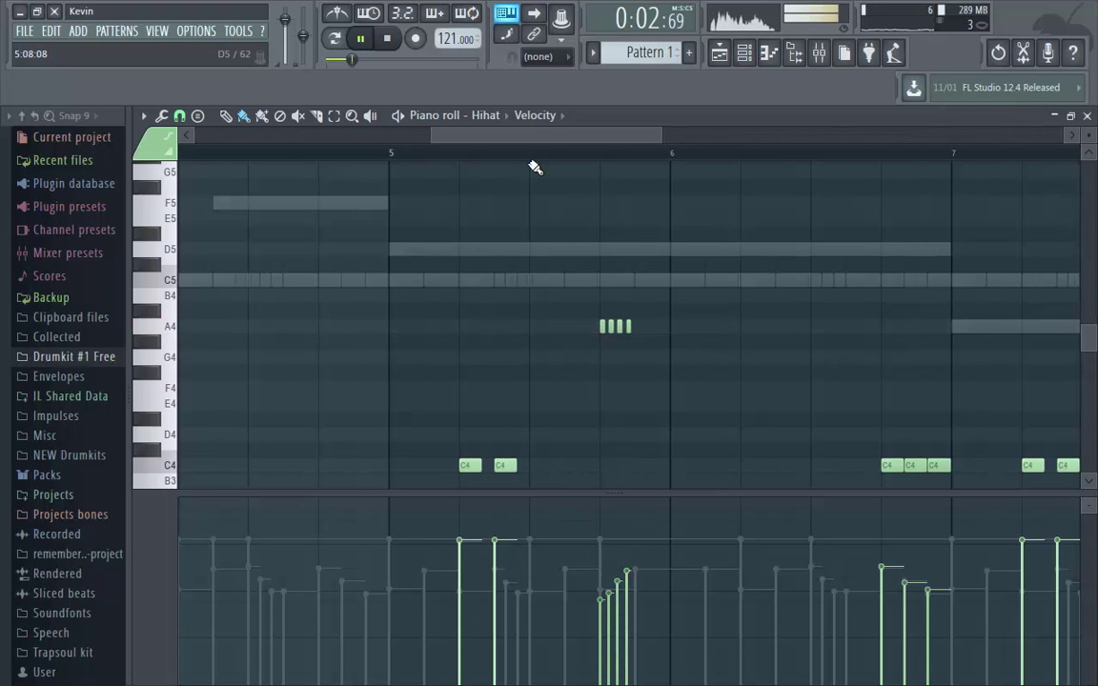
Replay the loop from the start to check the hi-hat rolls, temporarily muting the Open Hat channel.
left_click_drag(536, 137, 253, 177)
key("space")
key("space")
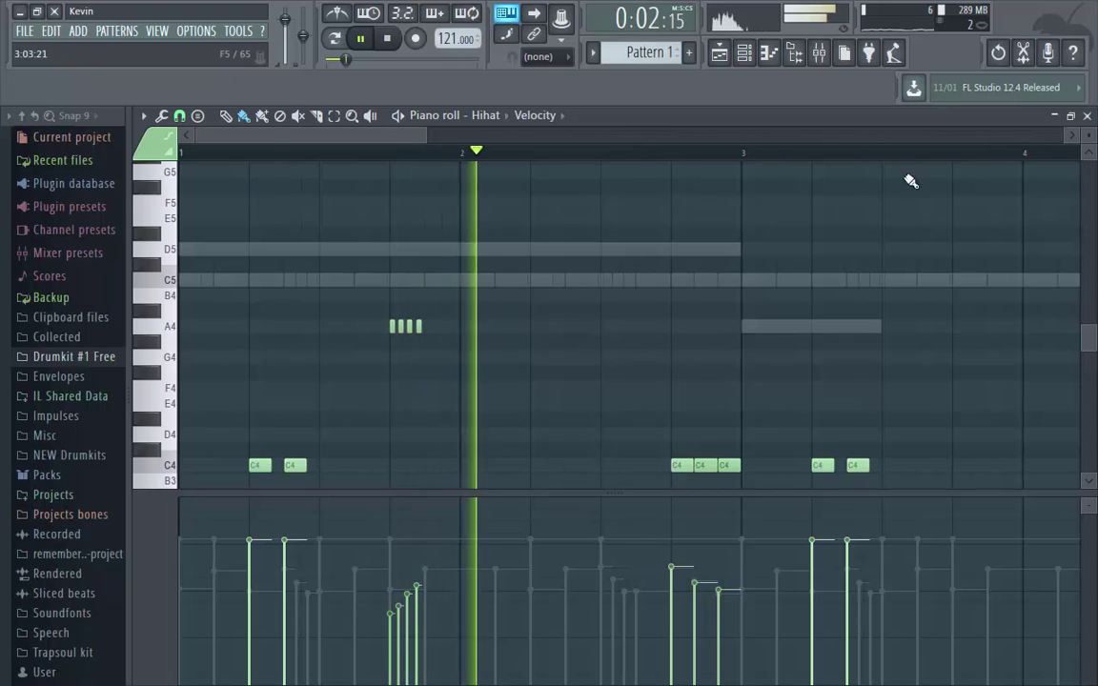
left_click(1086, 116)
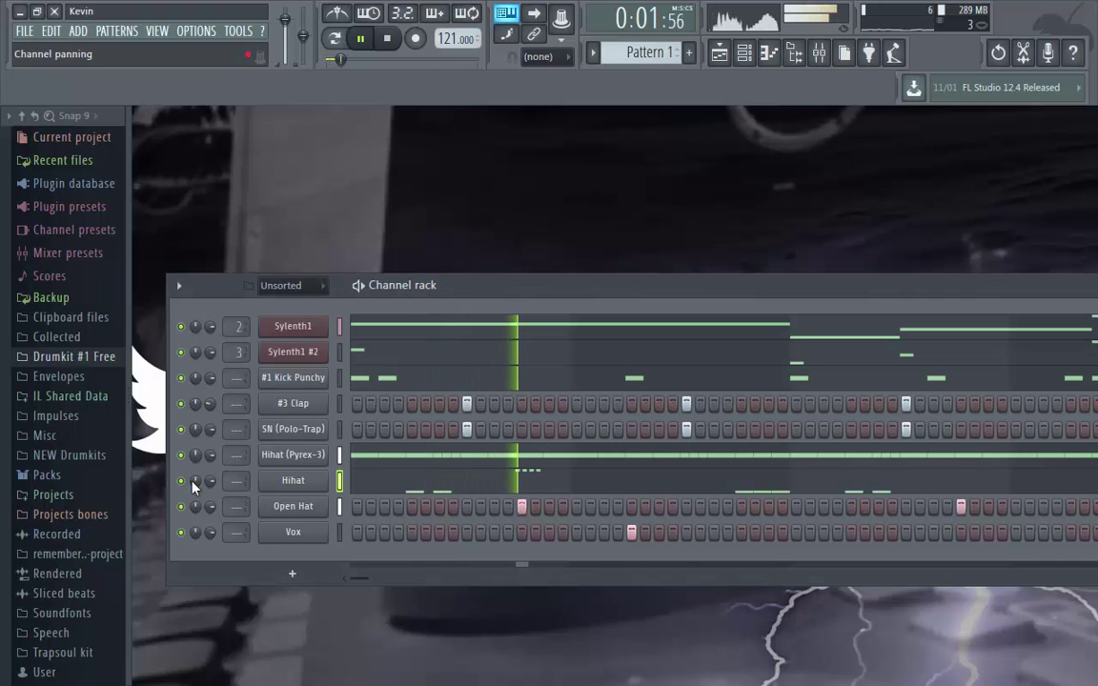
left_click(182, 506)
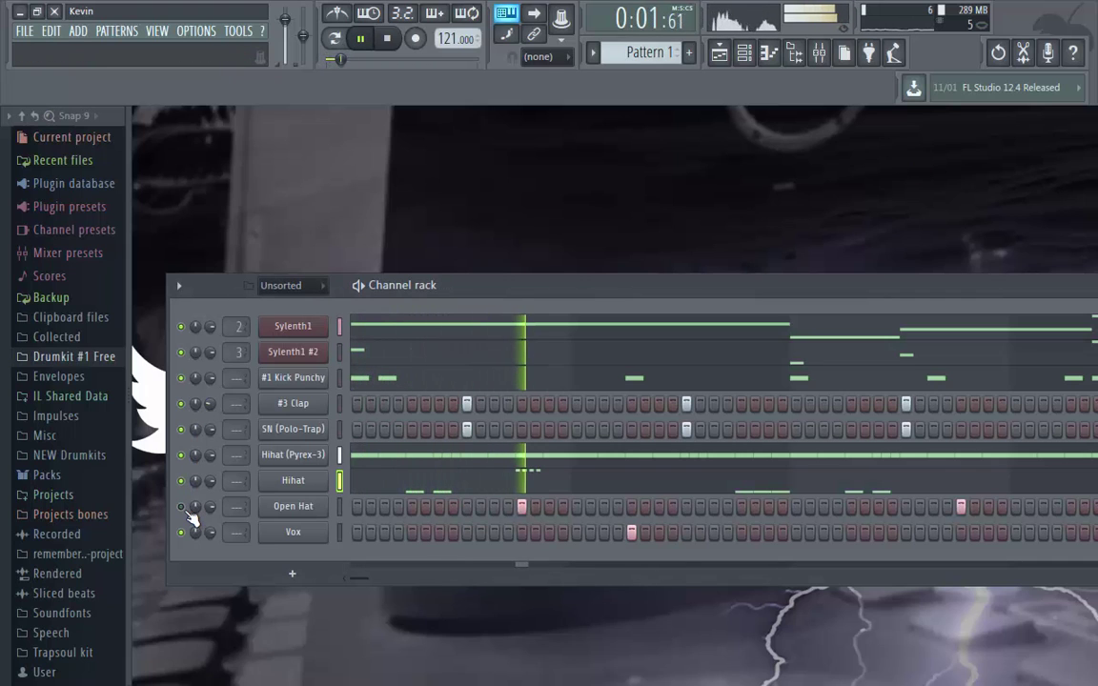
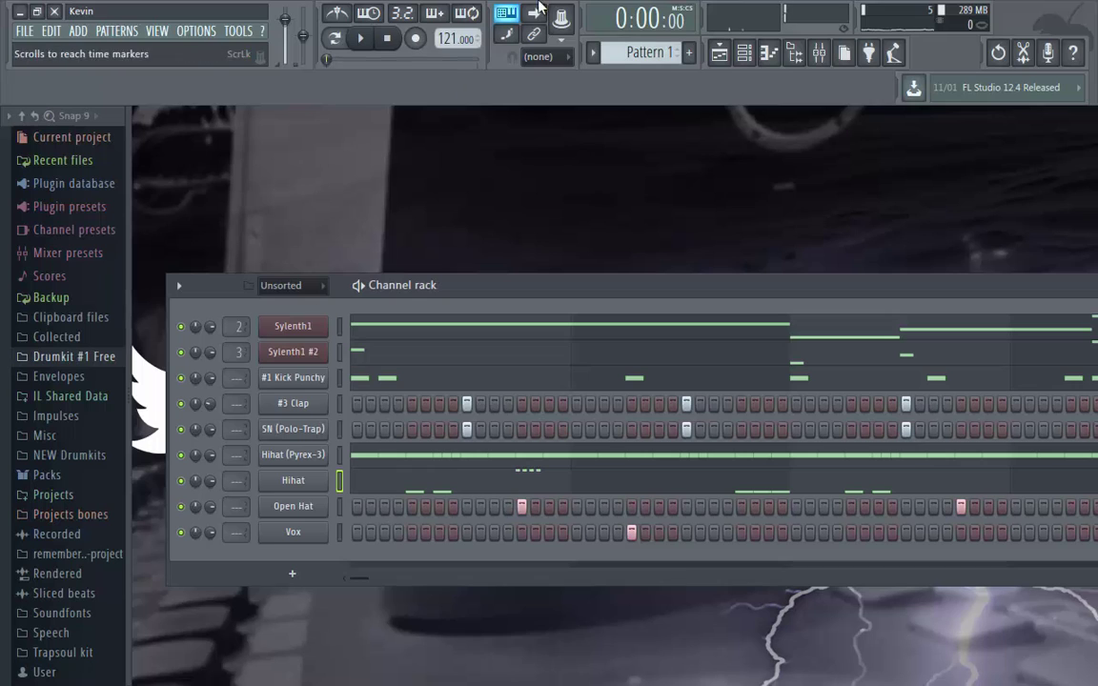
Split Pattern 1 by channel.
left_click(638, 51)
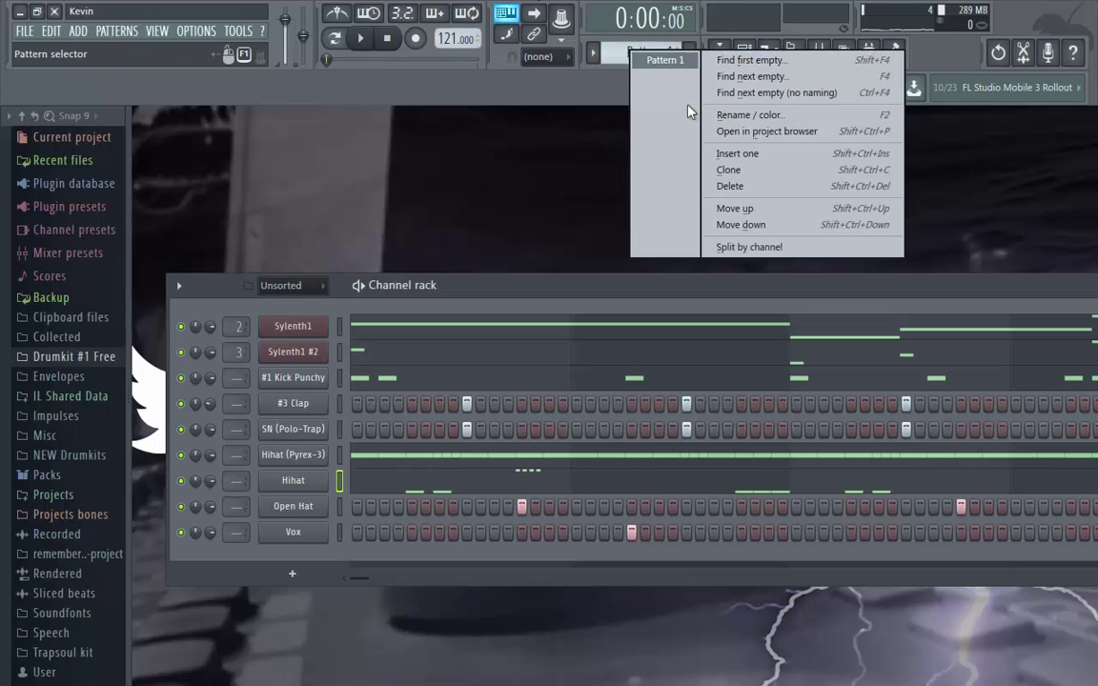
left_click(748, 250)
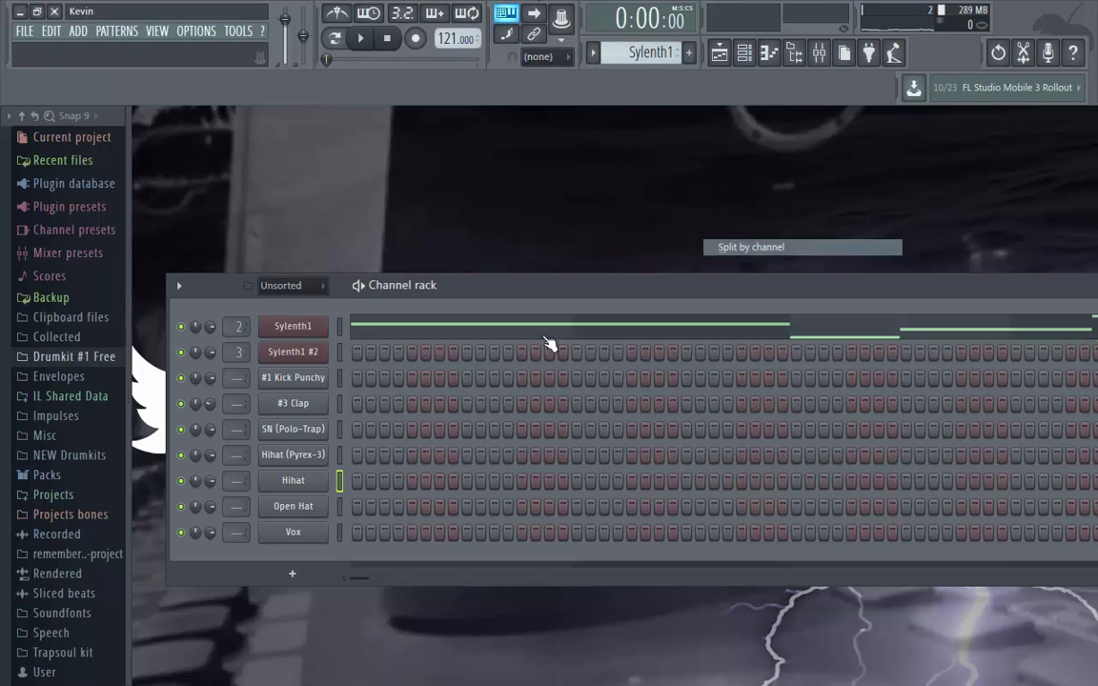
Select all channels from Sylenth1 to Vox and route them to consecutive mixer tracks starting at Insert 2 while the loop plays.
left_click(340, 379)
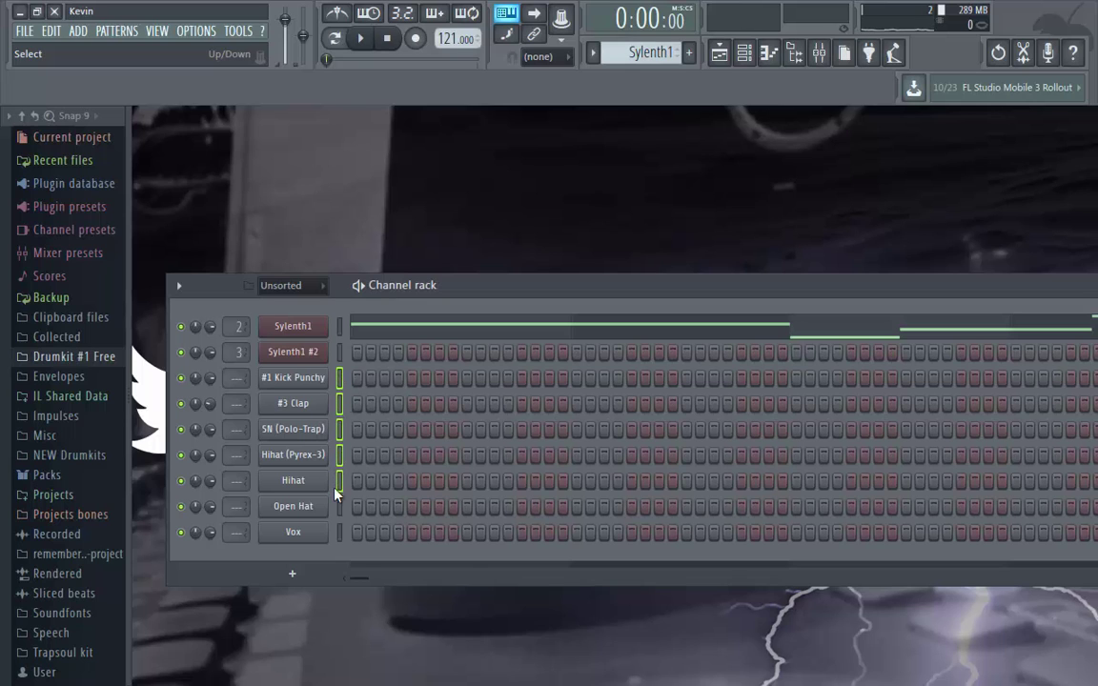
left_click(818, 53)
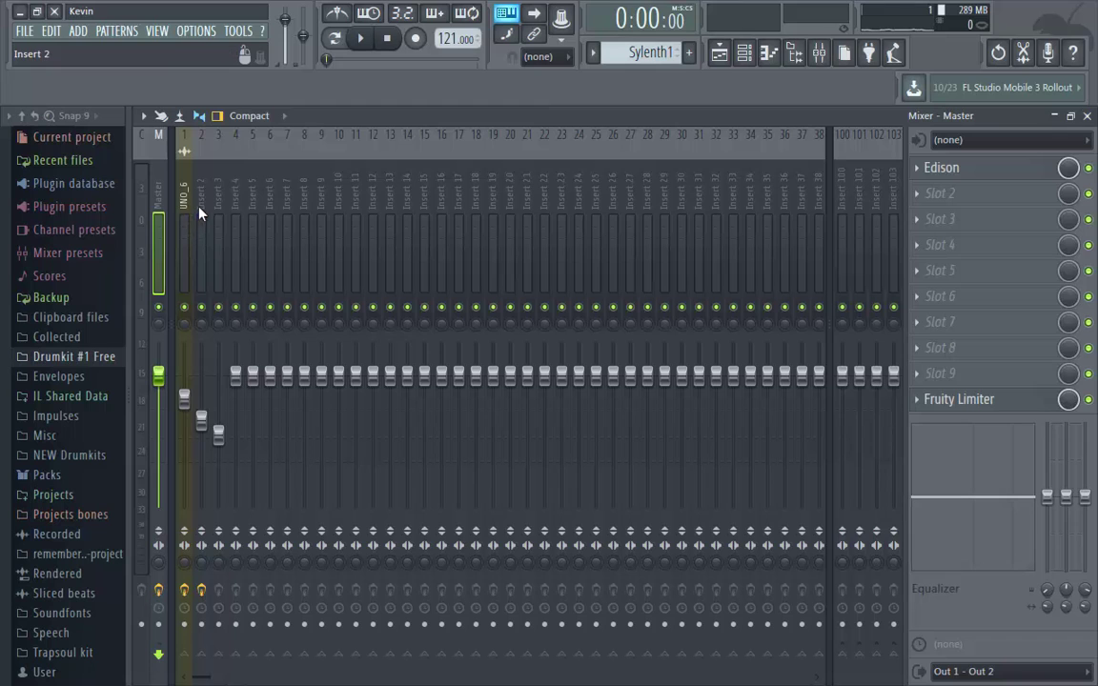
key("space")
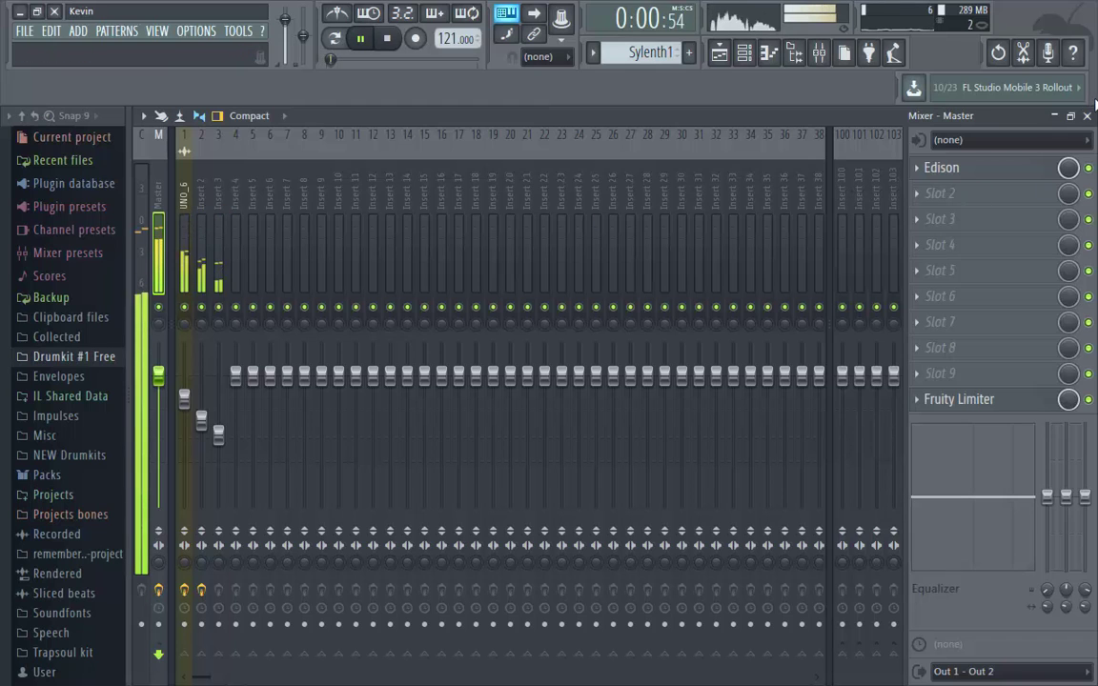
left_click(1089, 115)
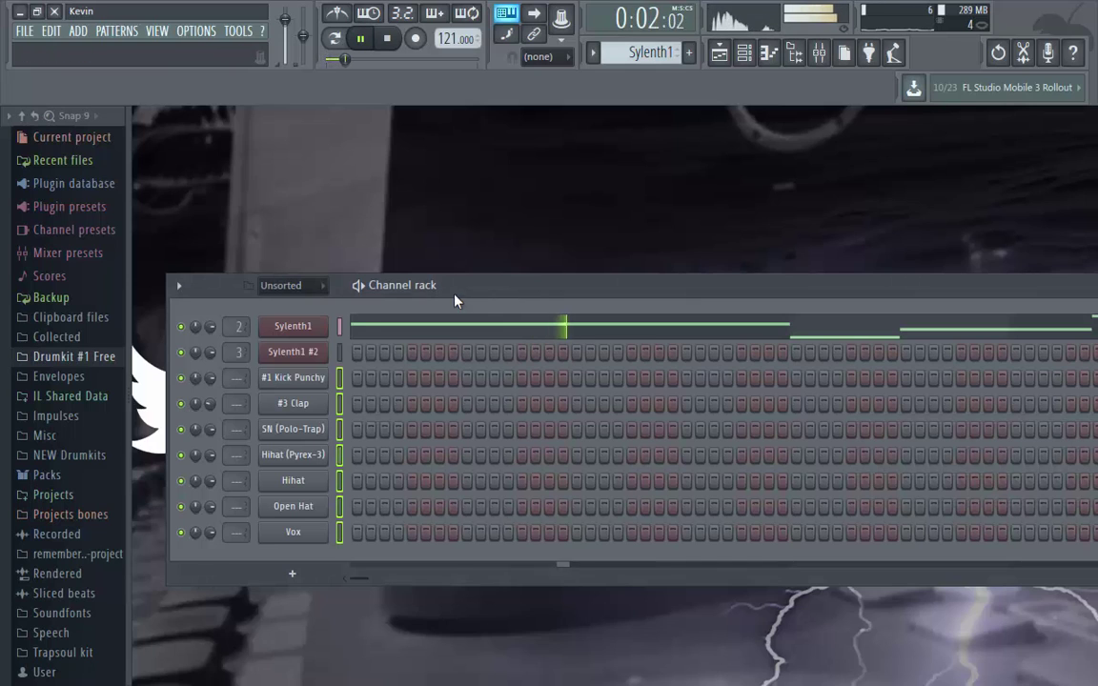
right_click(341, 329)
right_click(341, 354)
left_click(820, 54)
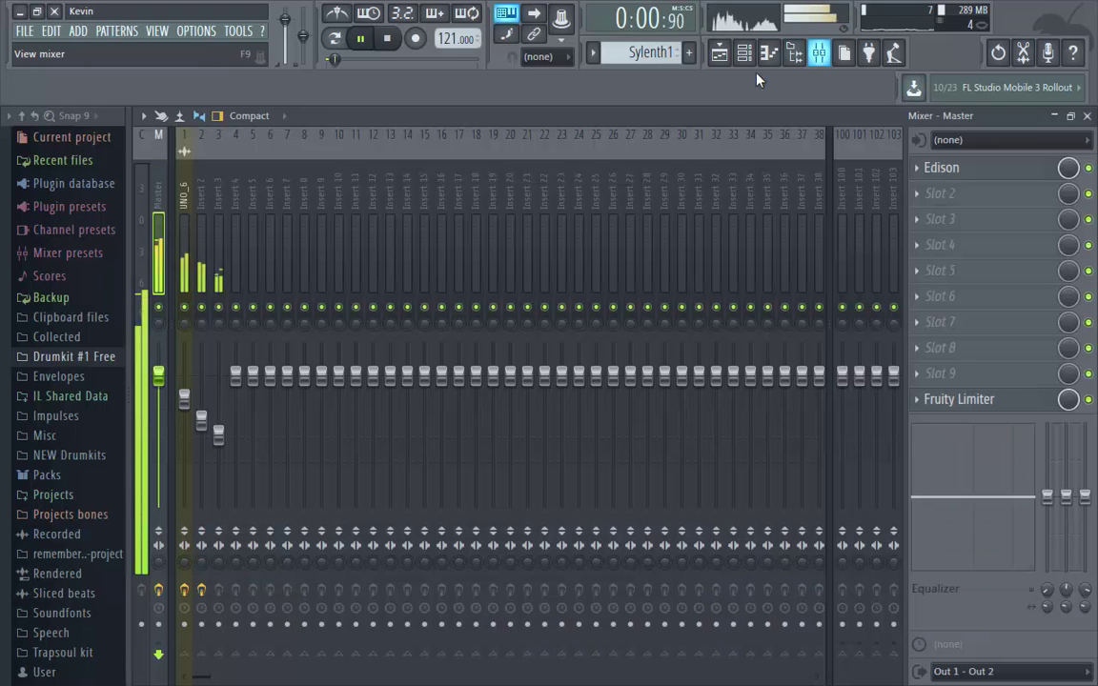
right_click(201, 231)
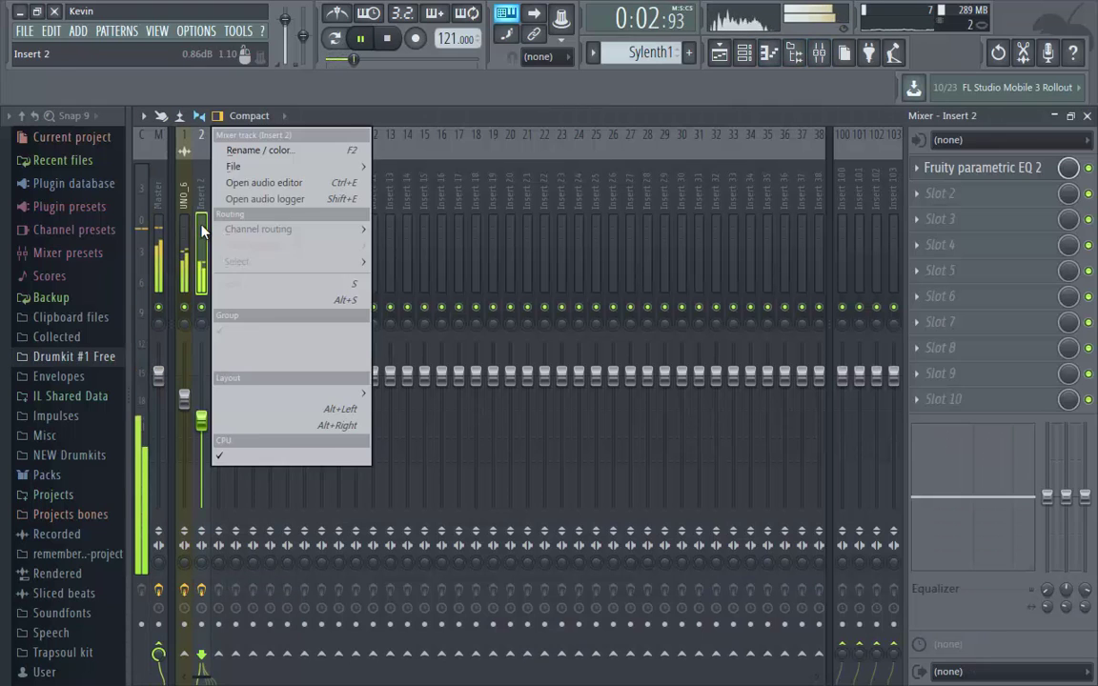
mouse_move(277, 226)
left_click(424, 246)
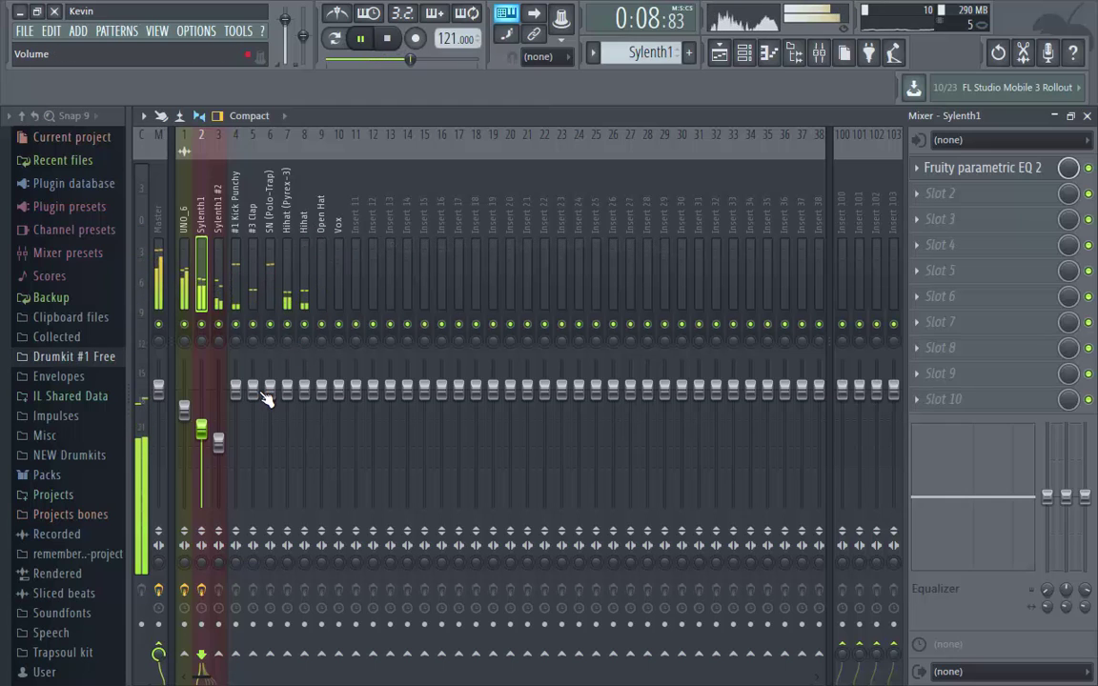
Lower the mixer volumes of the #3 Clap, SN (Polo-Trap), both hi-hat and Open Hat tracks.
left_click_drag(263, 393, 273, 416)
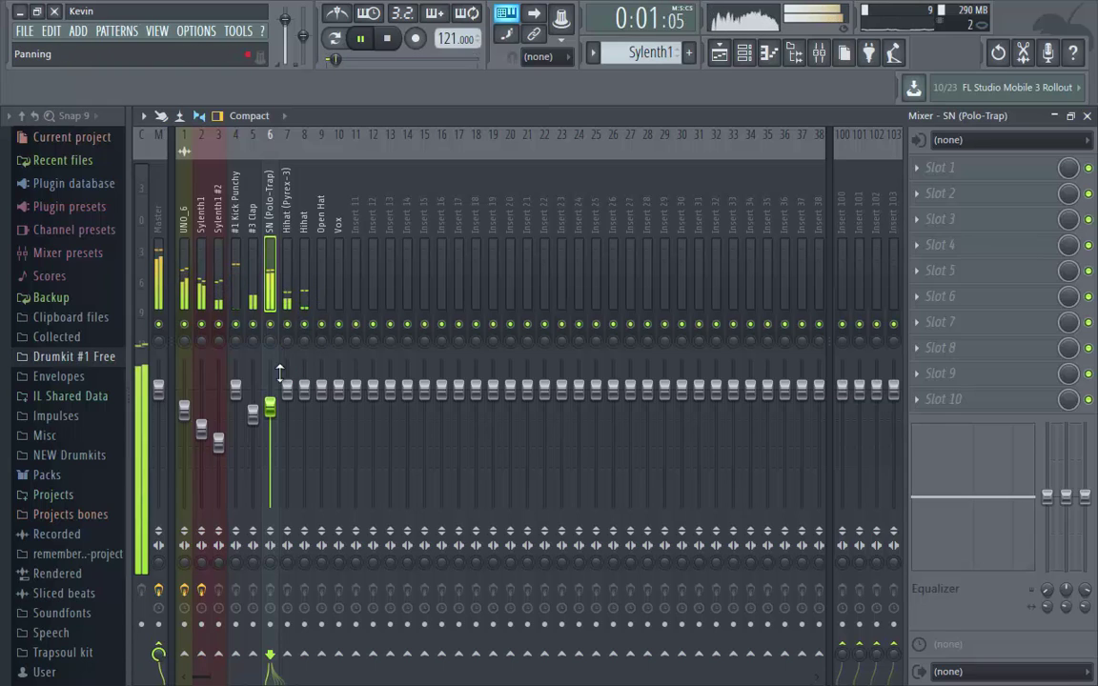
left_click_drag(289, 397, 304, 444)
left_click(321, 388)
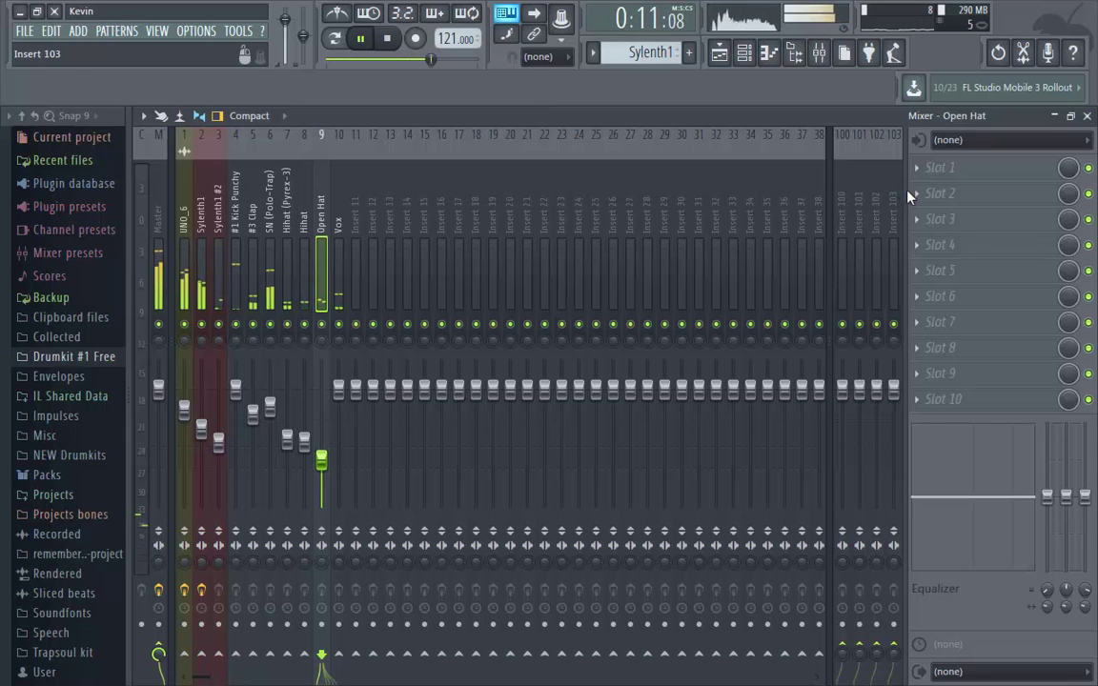
Add Fruity Parametric EQ 2 to the Open Hat track, load its low-and-high-cut preset, and move the high-pass band to about 4.7 kHz.
left_click(939, 168)
left_click(891, 133)
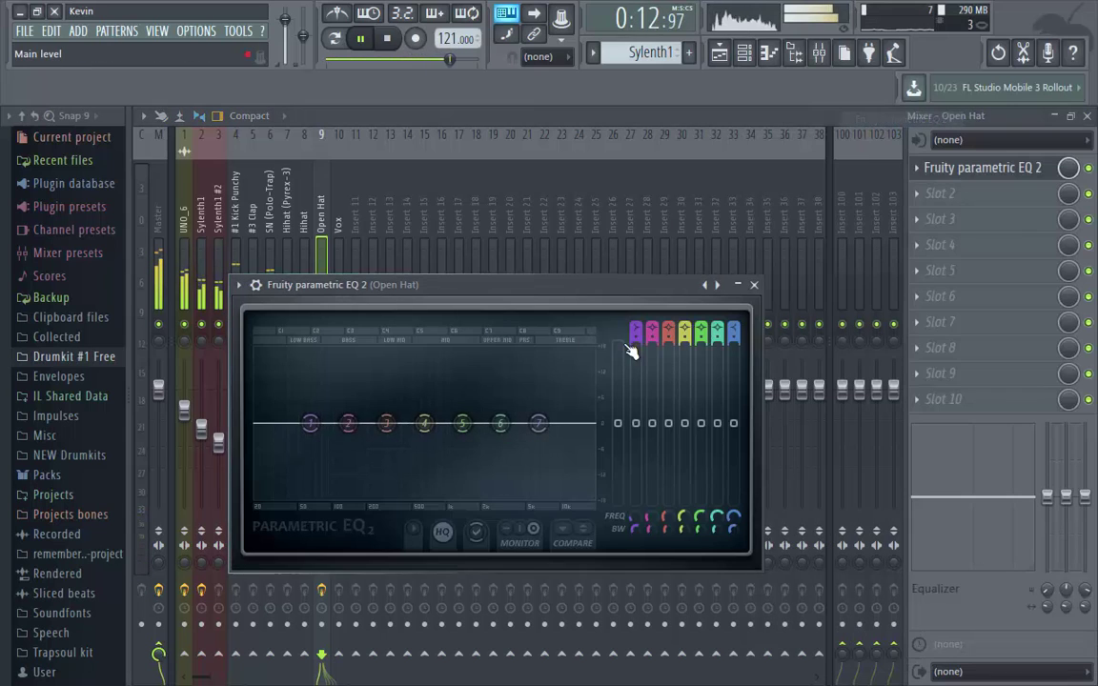
left_click(717, 284)
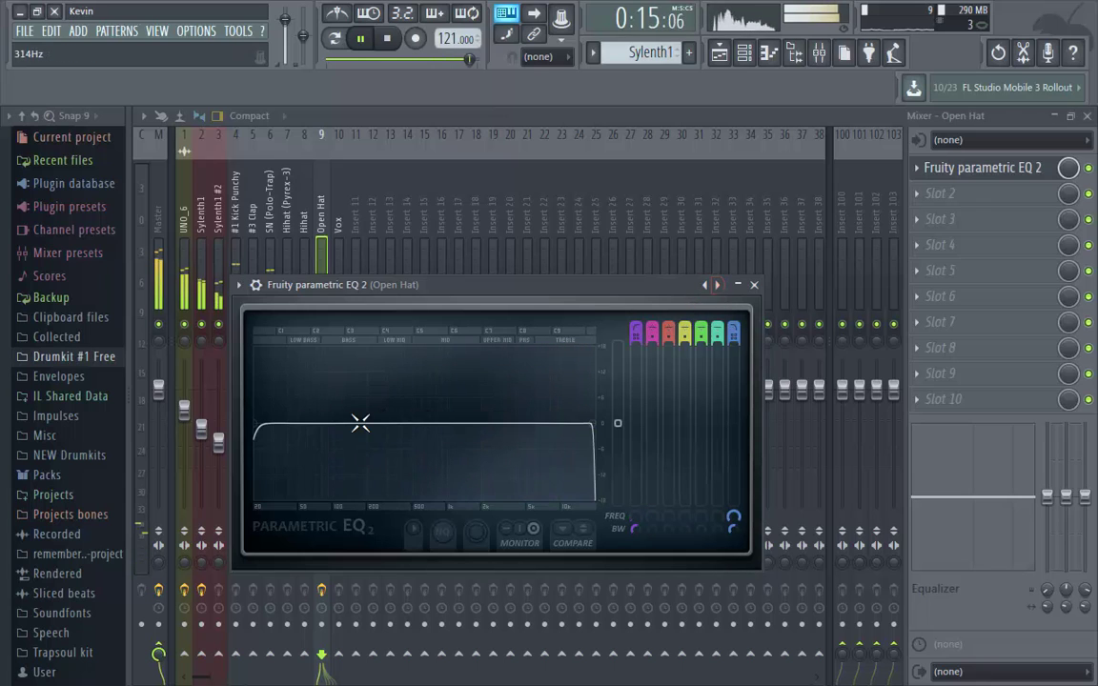
left_click_drag(279, 432, 522, 423)
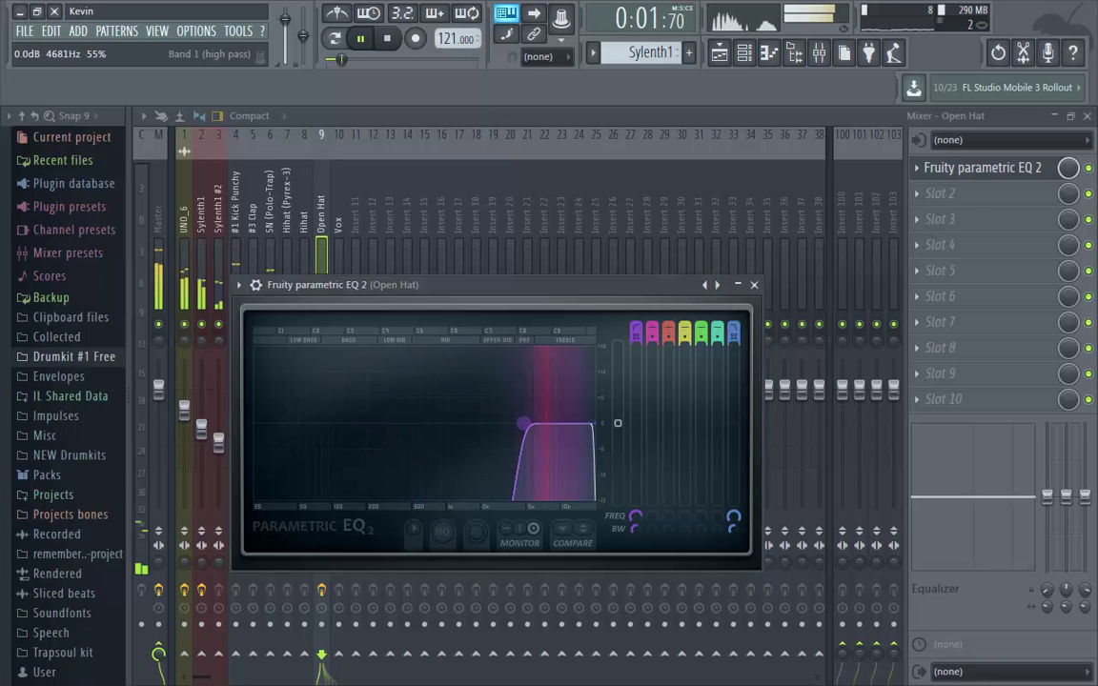
left_click(754, 284)
Lower the Vox track's volume and add Fruity Parametric EQ 2 with the low-and-high-cut preset, its high-pass band at about 746 Hz.
left_click(339, 264)
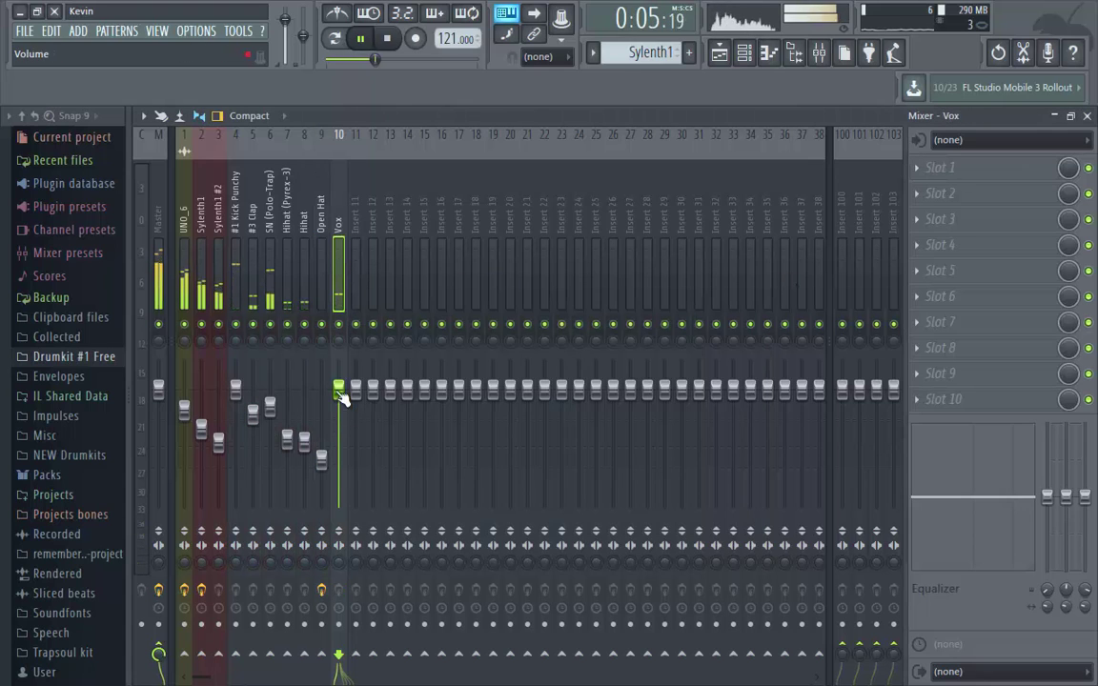
left_click(917, 168)
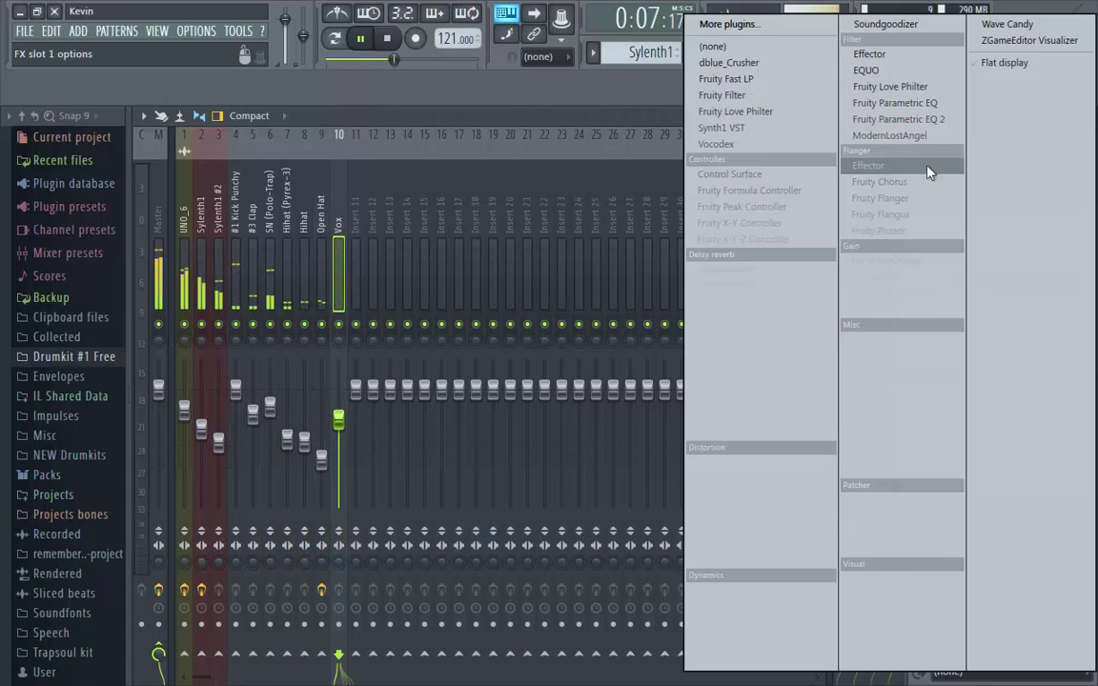
left_click(916, 124)
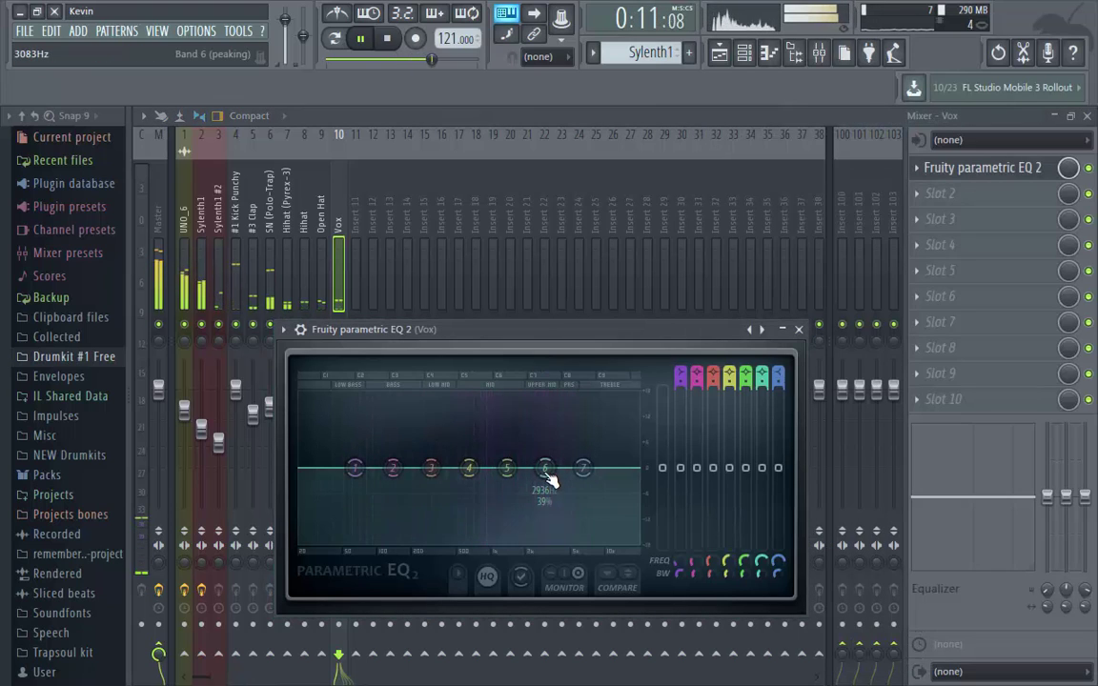
left_click(763, 330)
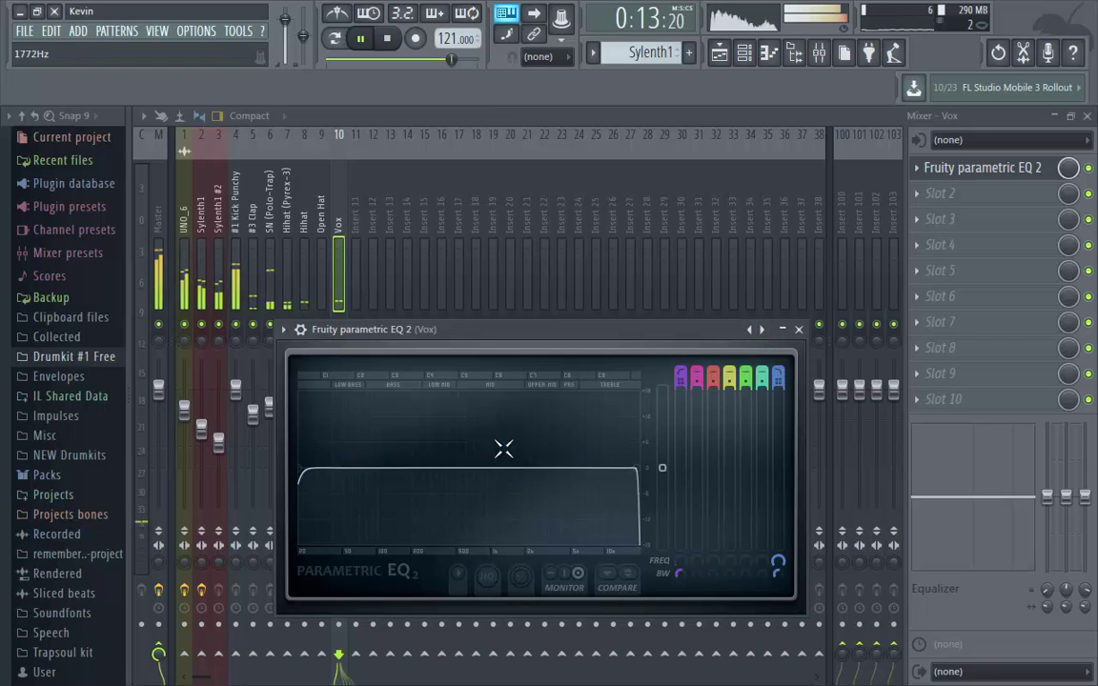
left_click_drag(313, 466, 477, 468)
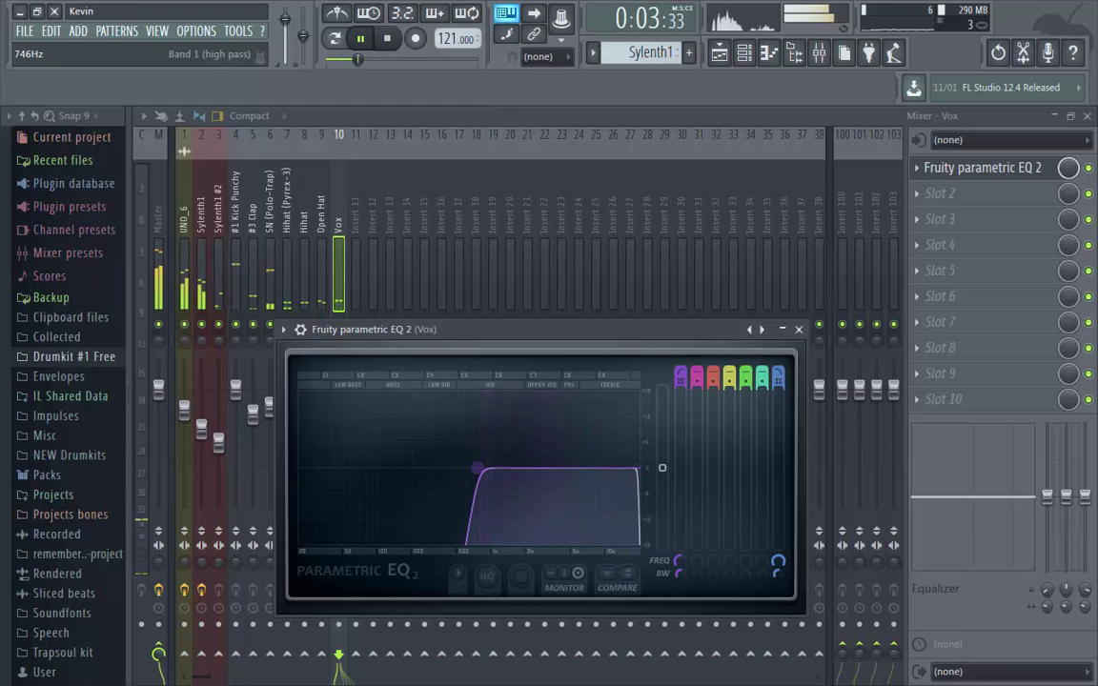
Add a second Fruity Parametric EQ 2 to the Vox track, cut band 5 by about 4.3 dB at 1243 Hz, and close the mixer.
left_click(806, 339)
left_click(938, 192)
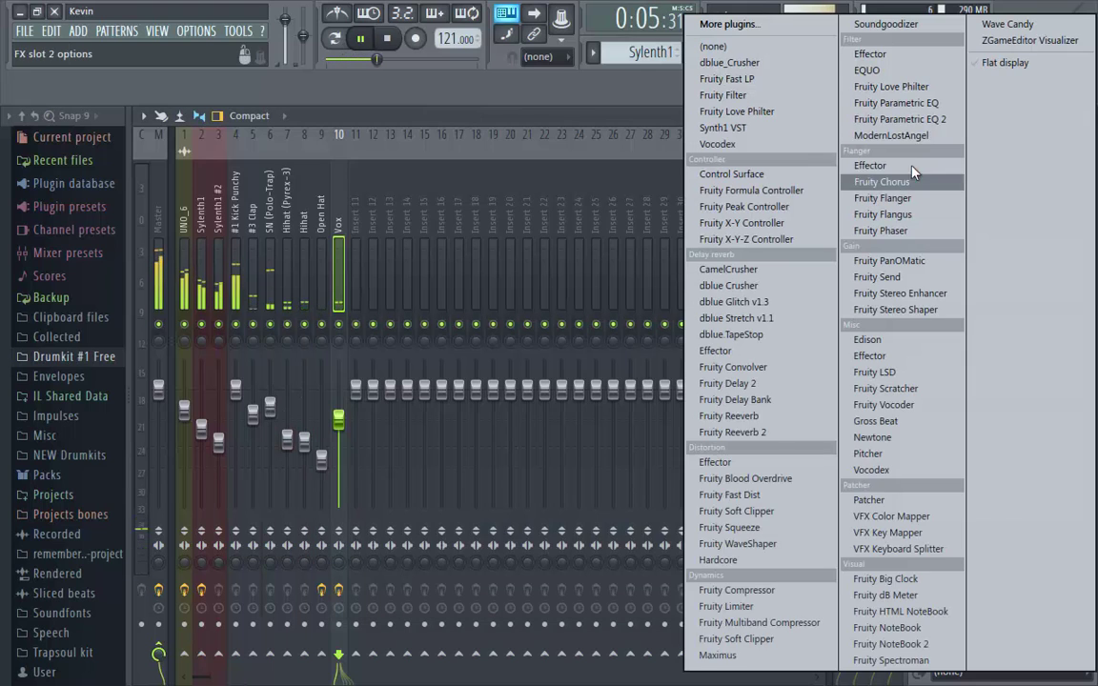
left_click(810, 108)
mouse_move(524, 493)
left_mouse_down()
mouse_move(519, 510)
mouse_move(539, 519)
mouse_move(524, 508)
left_mouse_up()
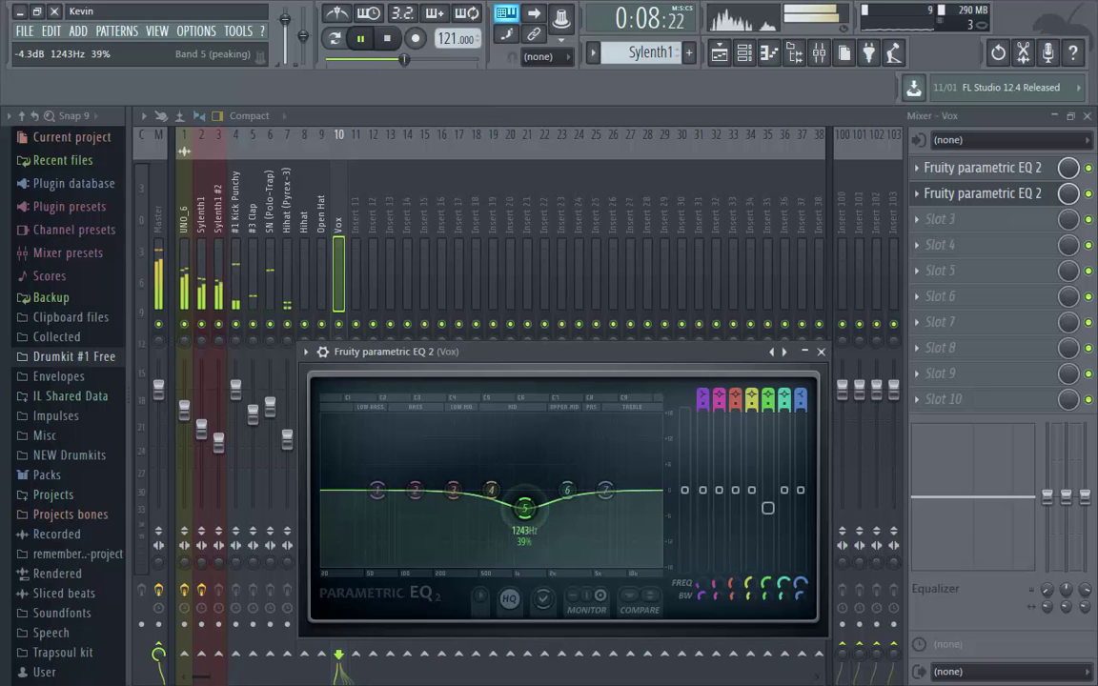
left_click(822, 351)
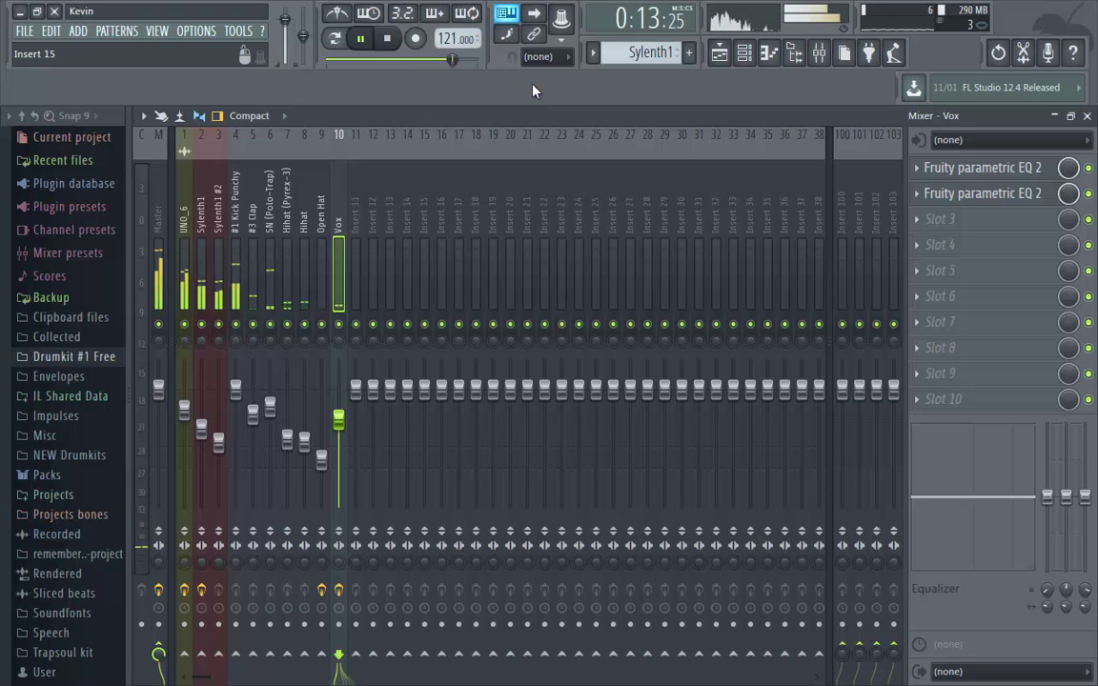
left_click(1086, 115)
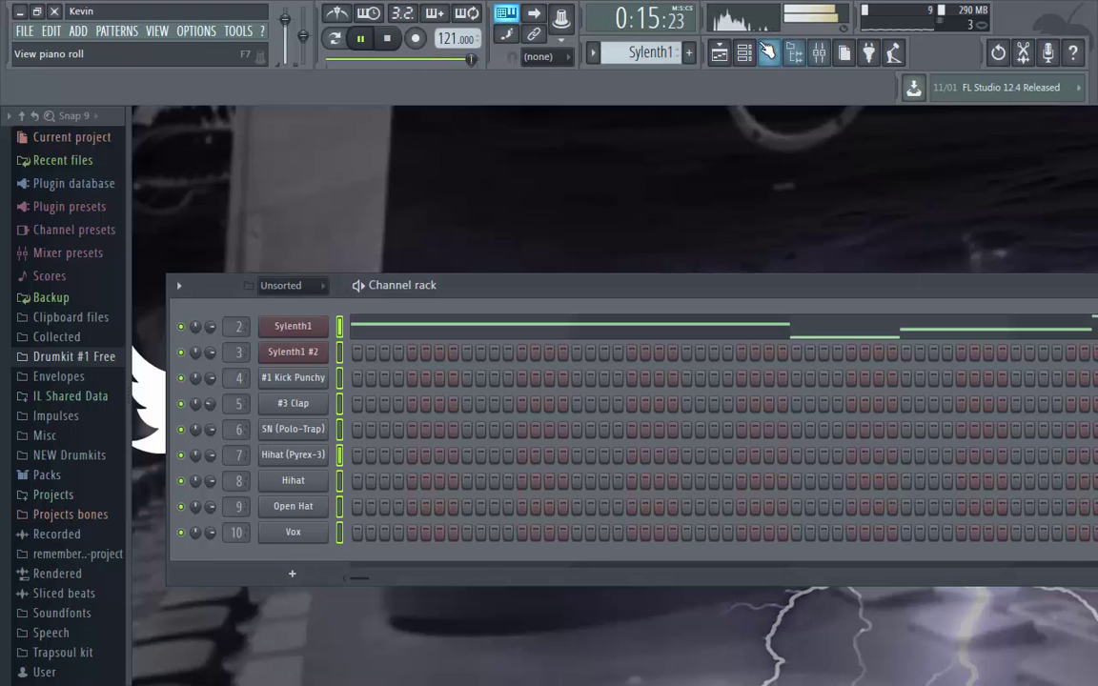
Stop playback and spread the stacked pattern clips in the Playlist from Track 2 onto separate tracks, #2 through Vox ending on Track 11.
key("space")
left_click(727, 51)
left_click_drag(294, 243, 319, 337)
left_click_drag(331, 235, 305, 426)
left_click_drag(332, 238, 316, 492)
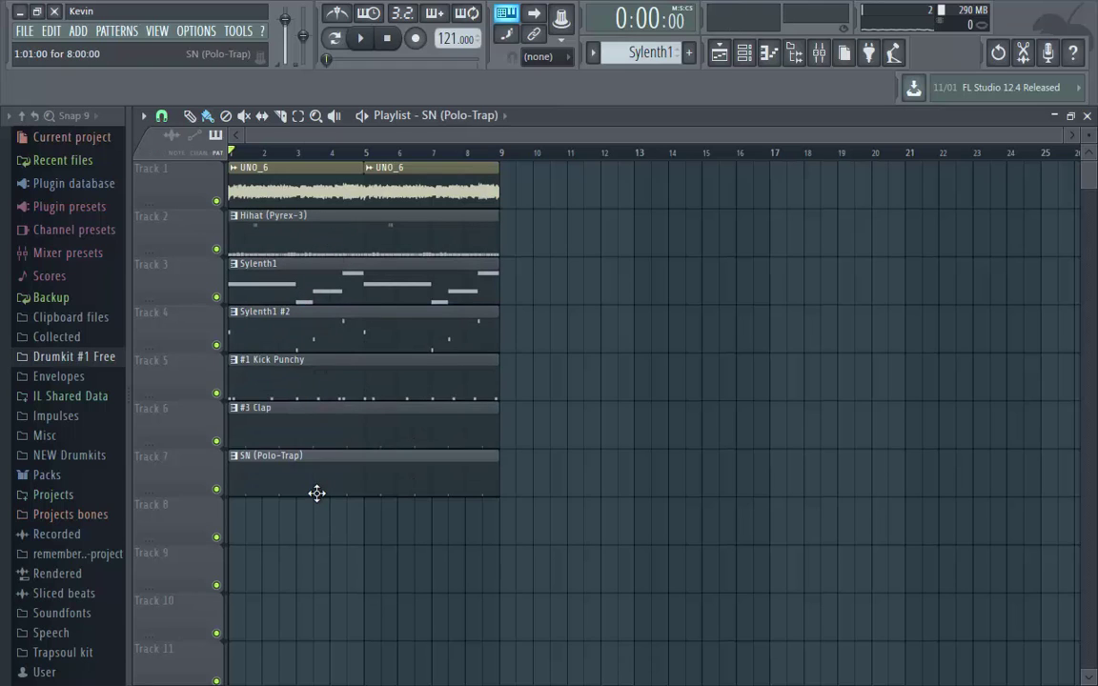
left_click_drag(334, 246, 304, 515)
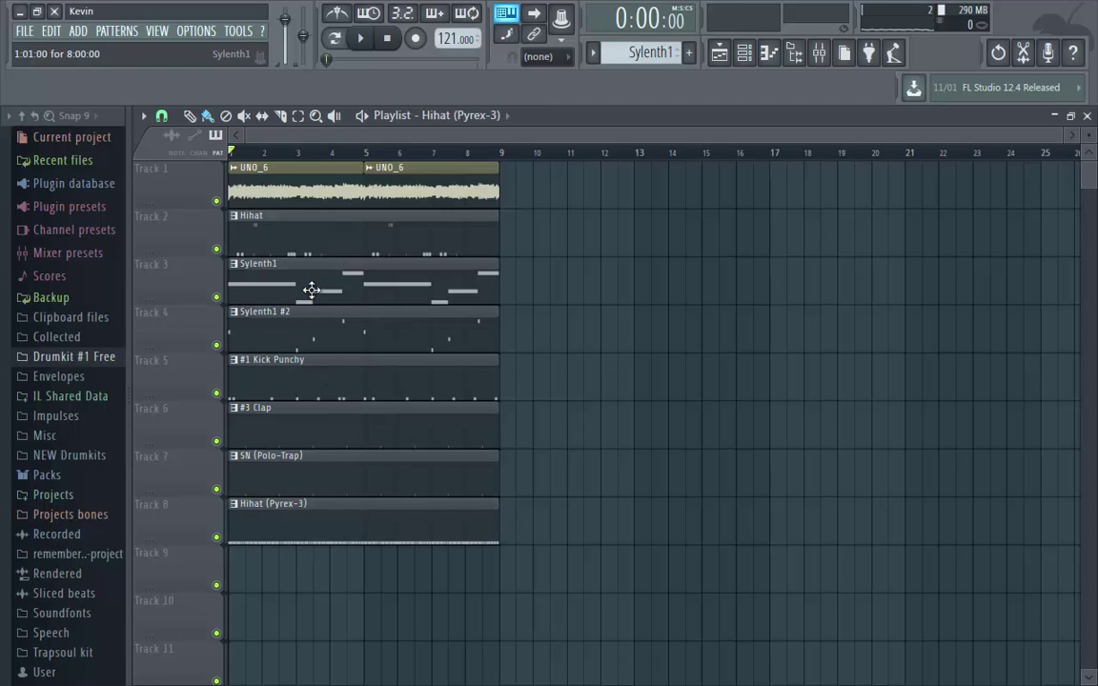
left_click_drag(324, 246, 262, 591)
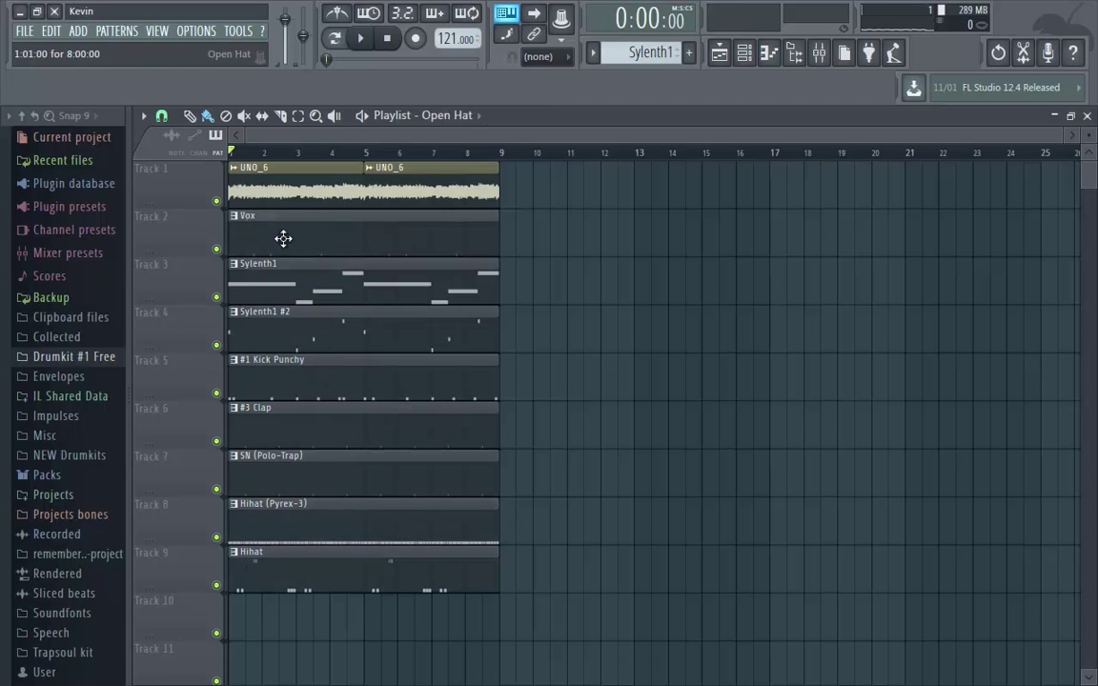
left_click_drag(283, 239, 237, 636)
left_click_drag(270, 237, 245, 682)
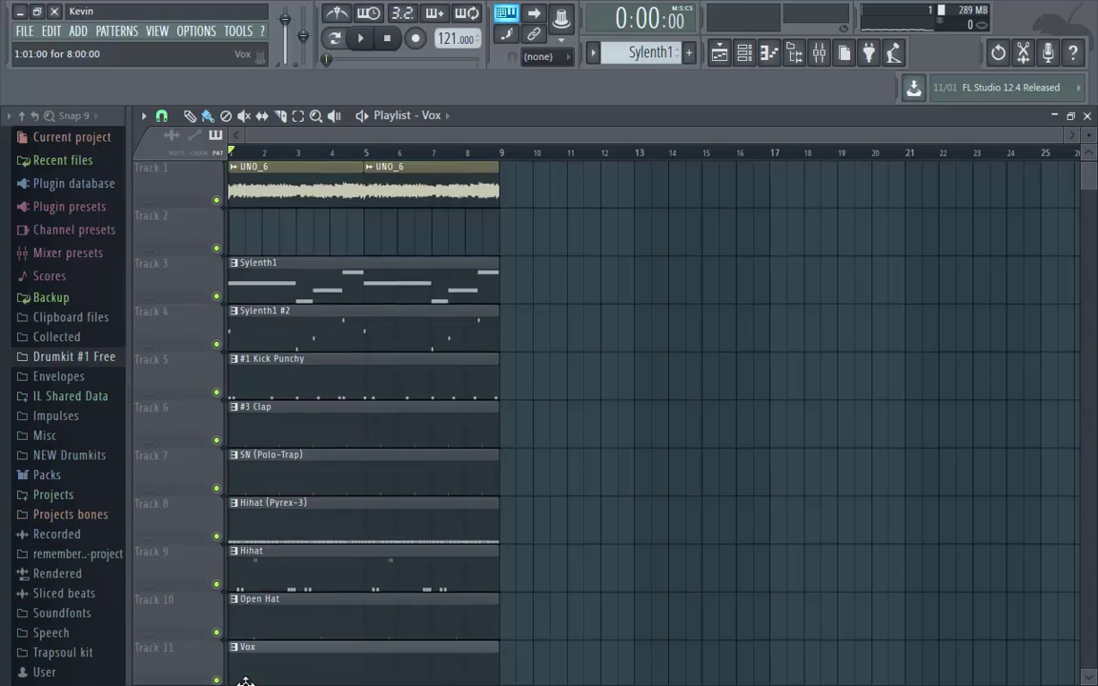
Shift all pattern clips from Sylenth1 to Vox up one track so they occupy Tracks 2 to 10.
left_click_drag(558, 259, 250, 675)
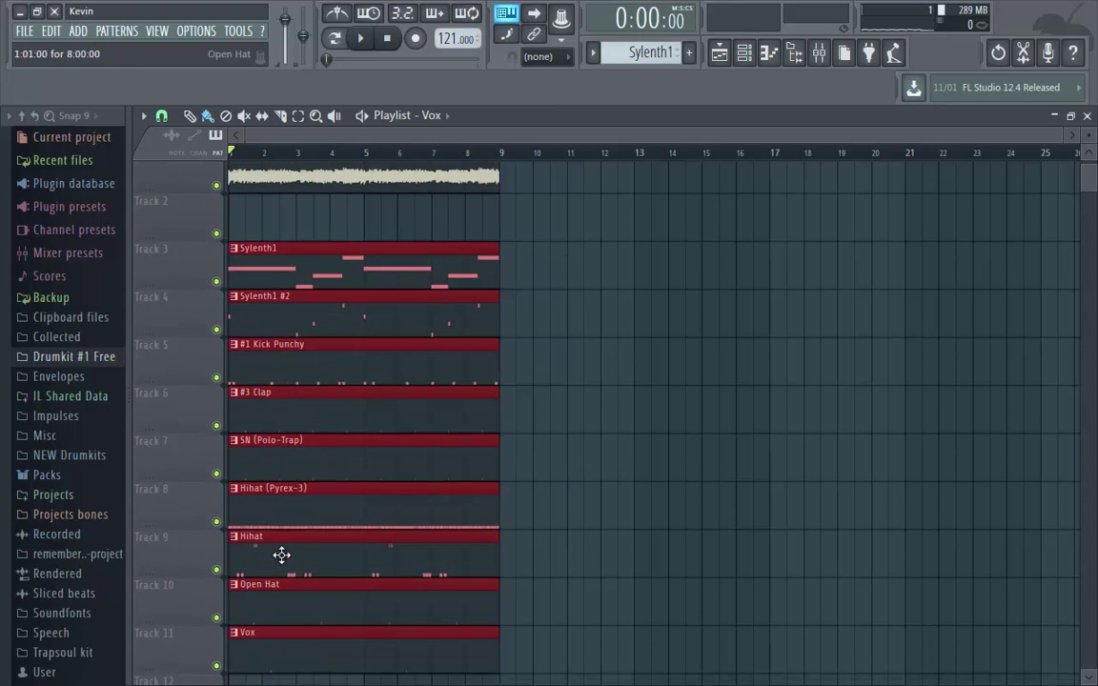
left_click_drag(281, 554, 303, 351)
left_click(580, 354)
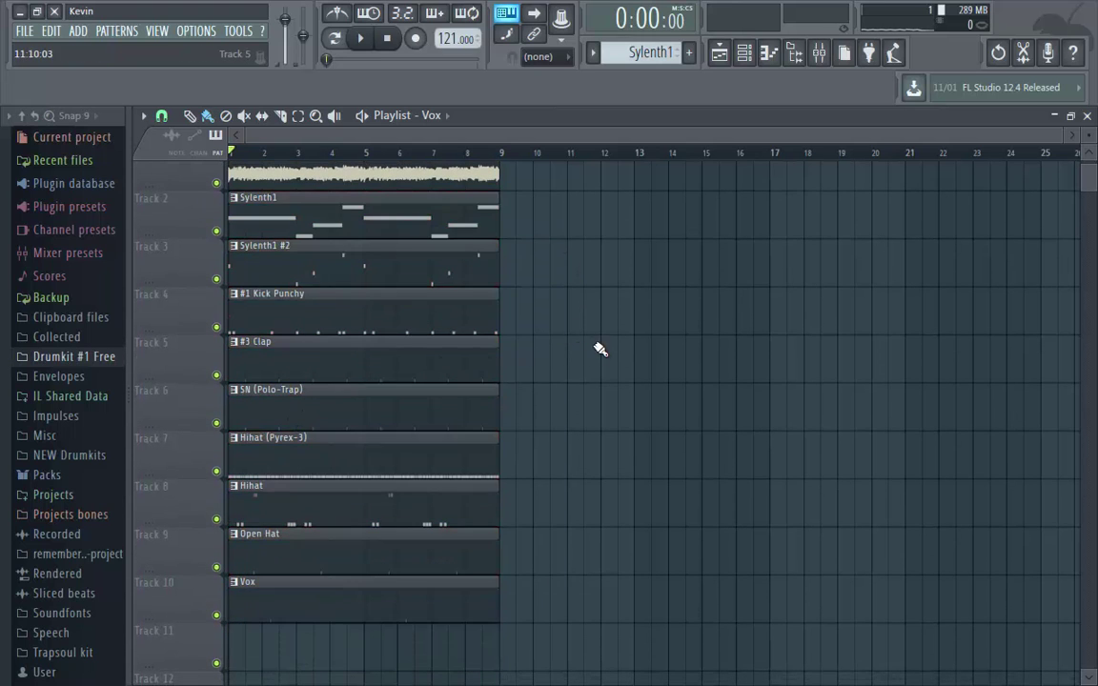
left_click_drag(1093, 132, 1093, 148)
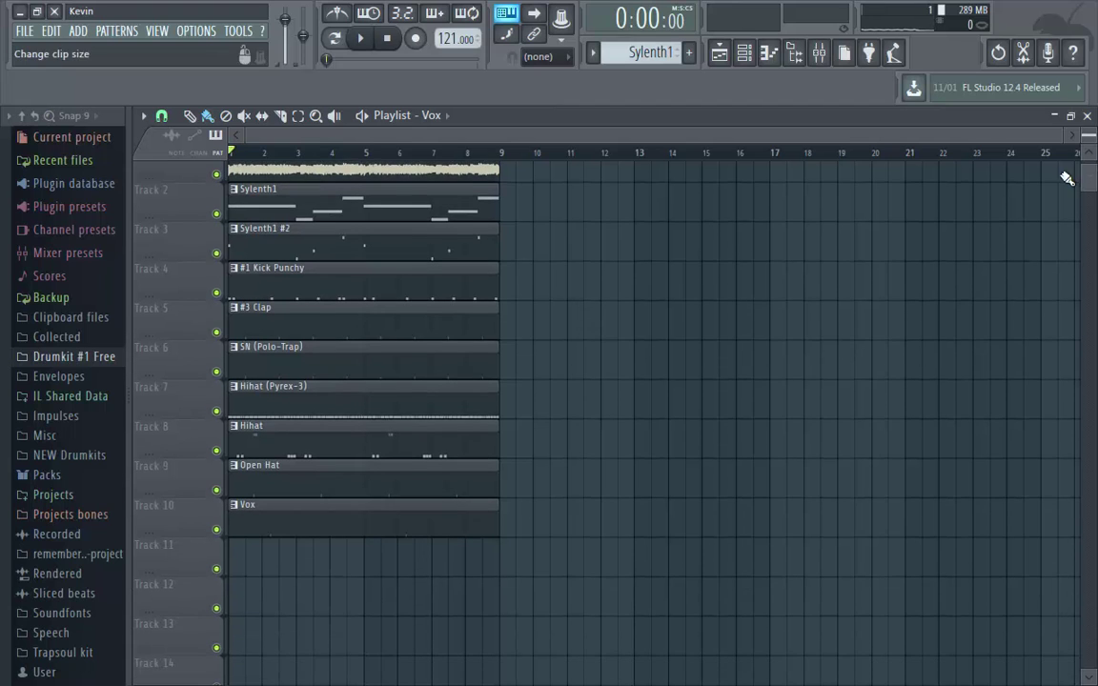
scroll(1064, 232, "up", 2)
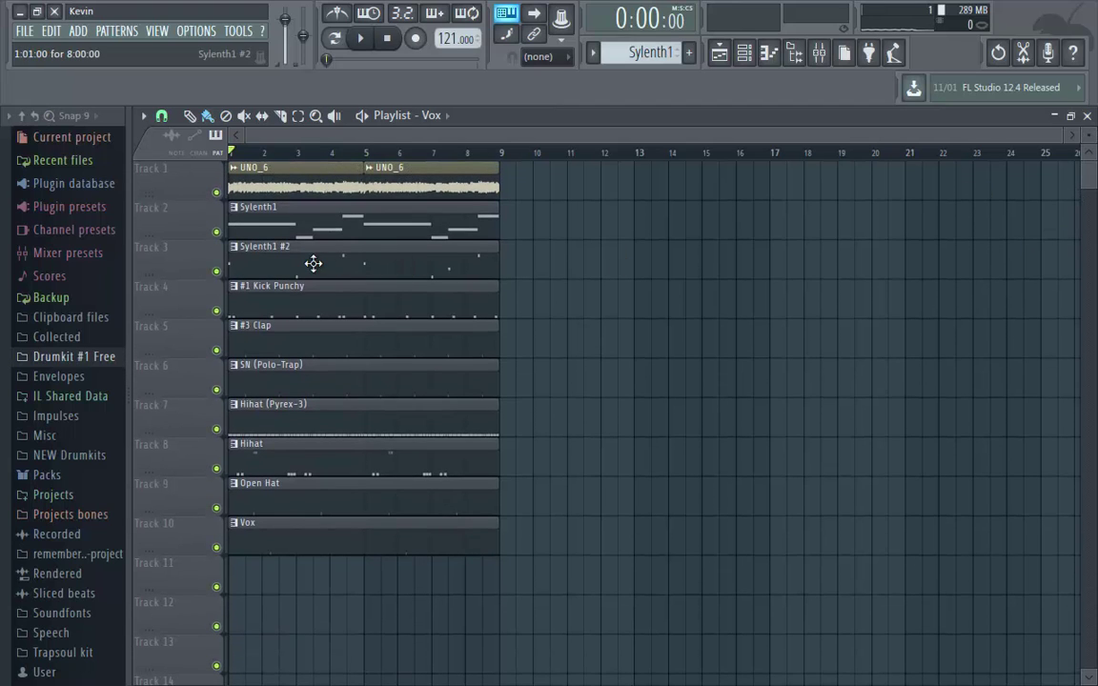
Move the clips from Sylenth1 #2 to Vox so they start at bar 17.
left_click_drag(564, 242, 370, 558)
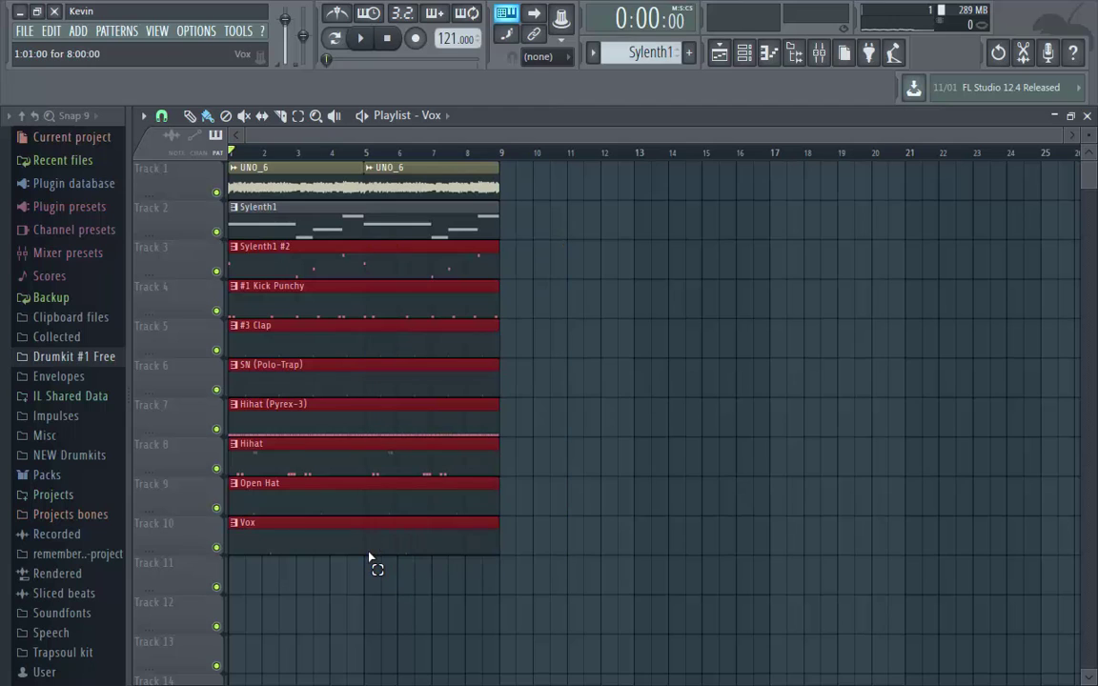
left_click_drag(363, 311, 901, 304)
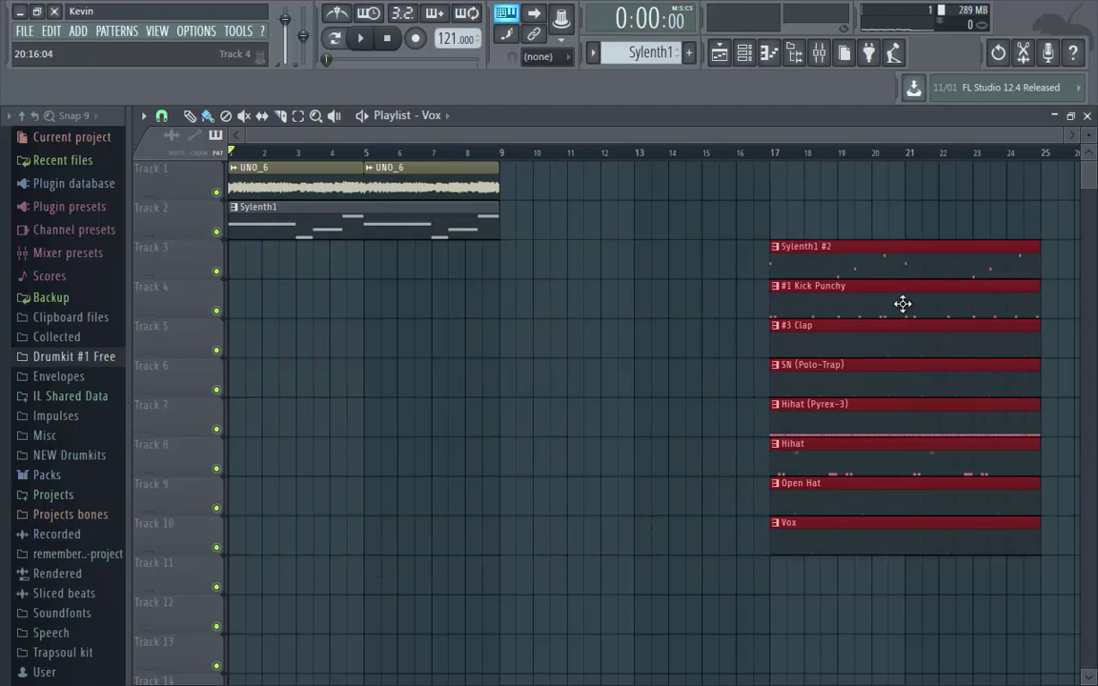
left_click(508, 251, "ctrl")
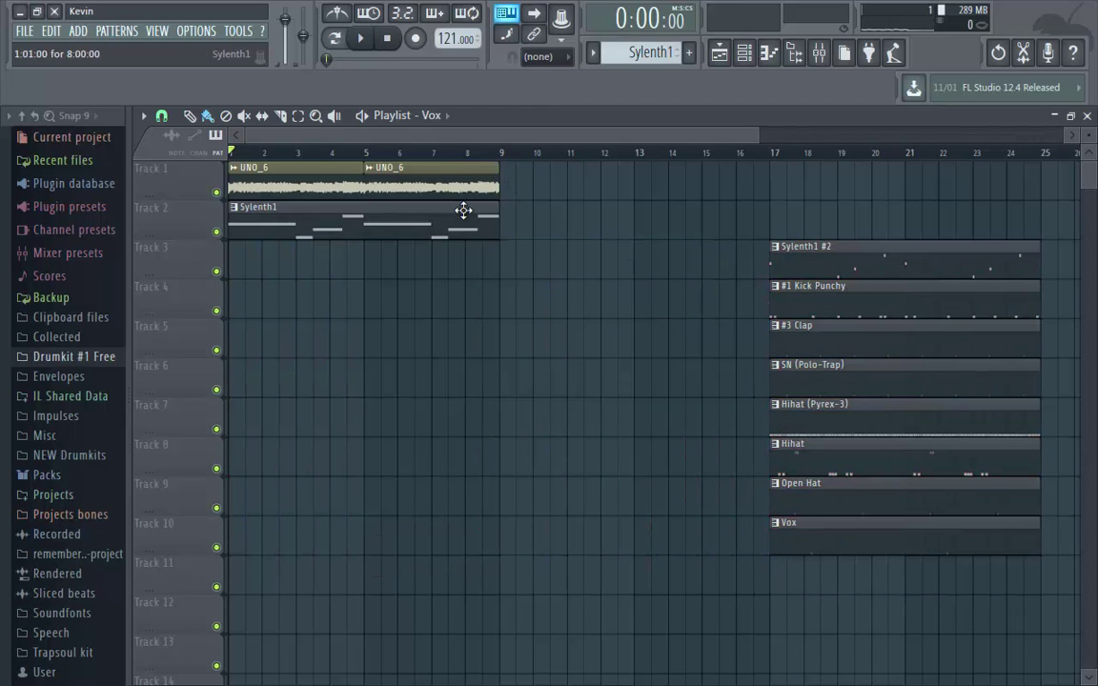
Move the Sylenth1 clip to bar 9, add another at bar 17, and repeat UNO_6 on Track 1 up to bar 25.
left_click_drag(463, 211, 738, 228)
left_click(780, 220)
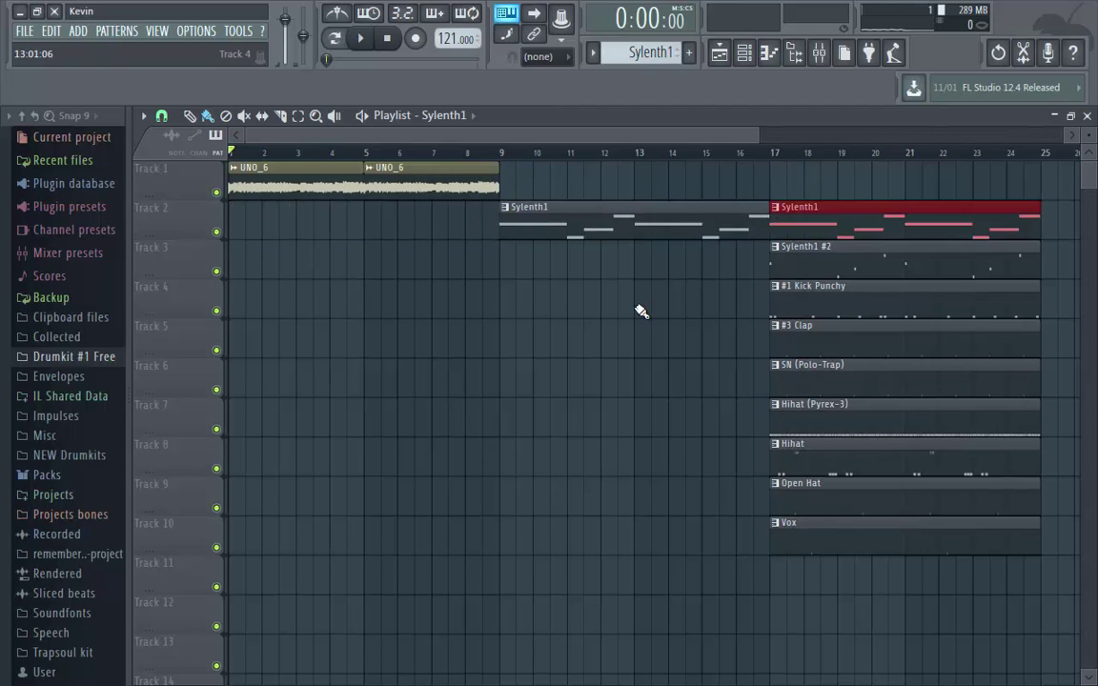
left_click(467, 176)
mouse_move(507, 186)
left_mouse_down()
mouse_move(621, 174)
mouse_move(813, 196)
mouse_move(847, 174)
left_mouse_up()
Duplicate all clips between bars 17 and 25 twice so the full section runs up to bar 41.
left_click_drag(756, 127, 906, 326)
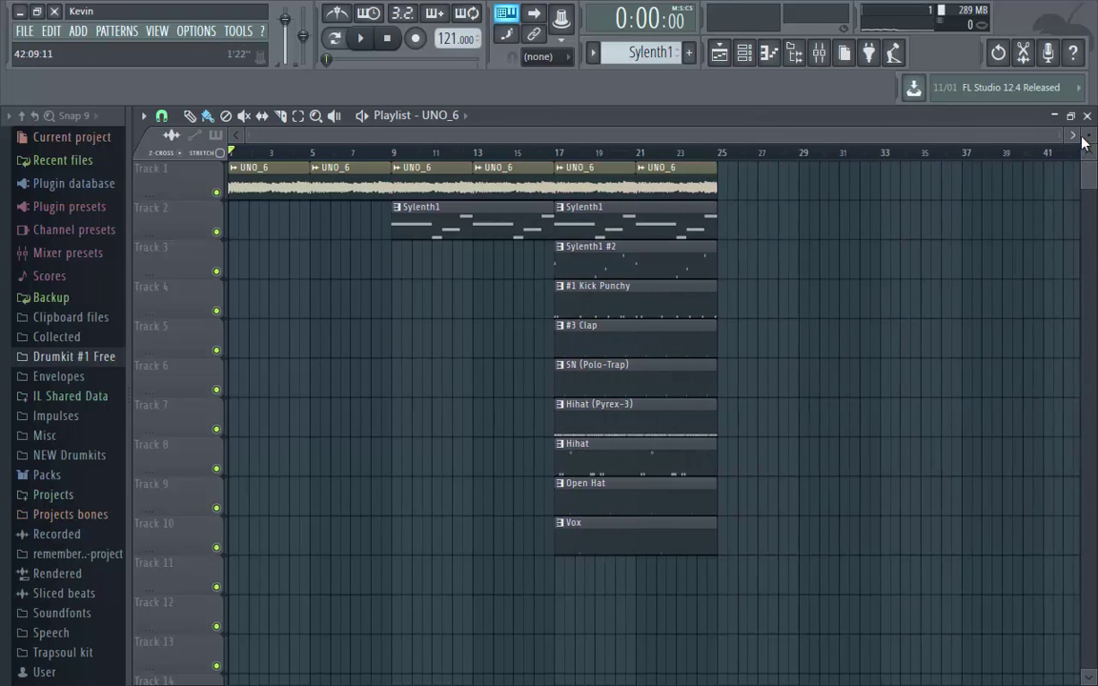
mouse_move(1088, 137)
left_mouse_down()
mouse_move(1087, 164)
mouse_move(1087, 144)
left_mouse_up()
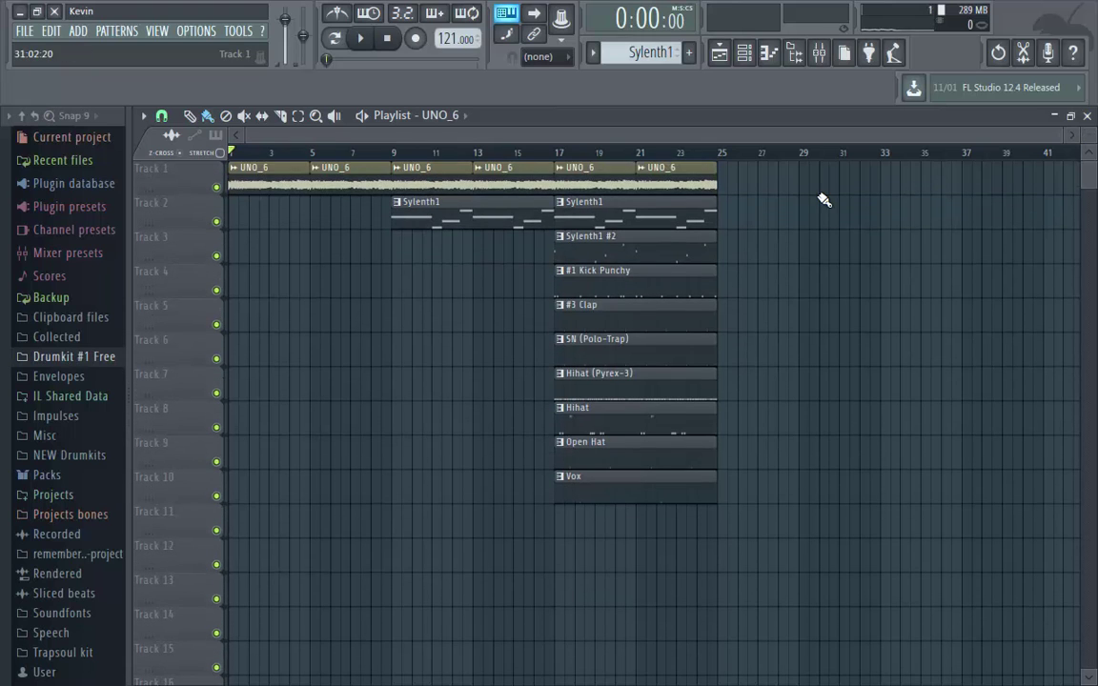
left_click_drag(817, 196, 577, 516)
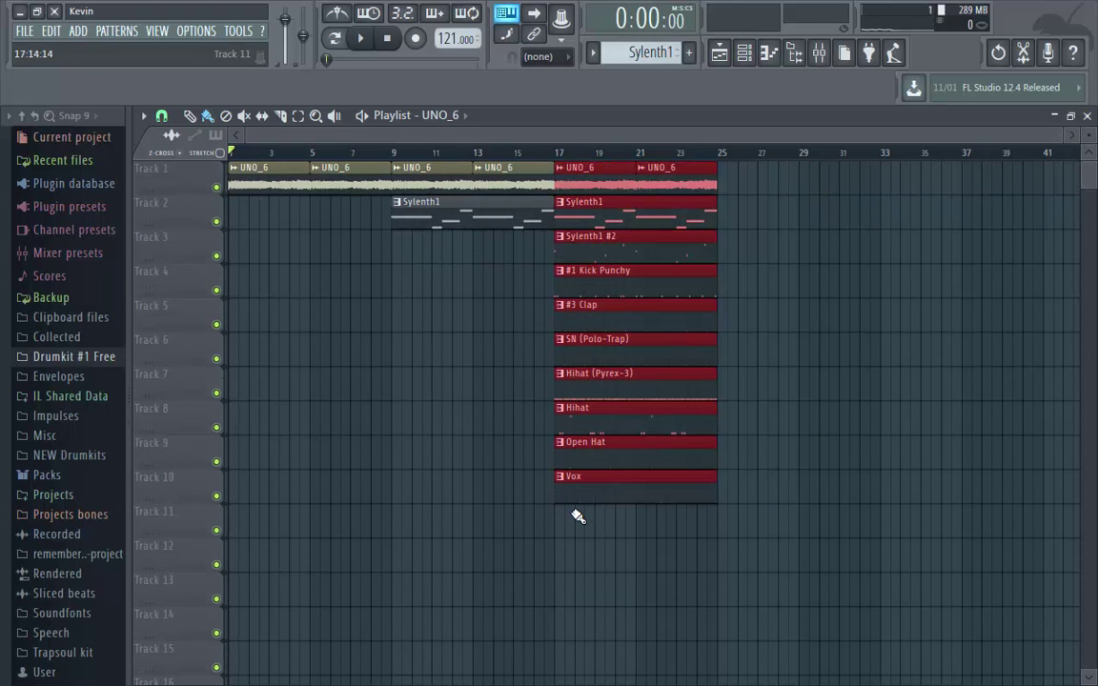
key("ctrl+b")
key("ctrl+b")
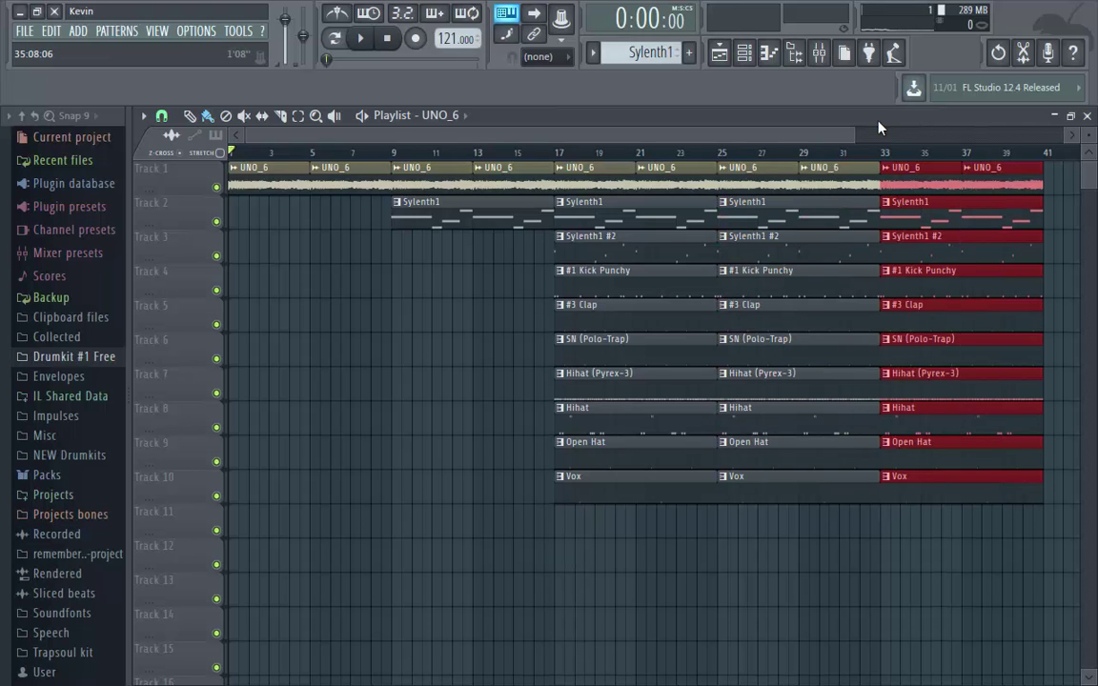
left_click_drag(850, 135, 1060, 135)
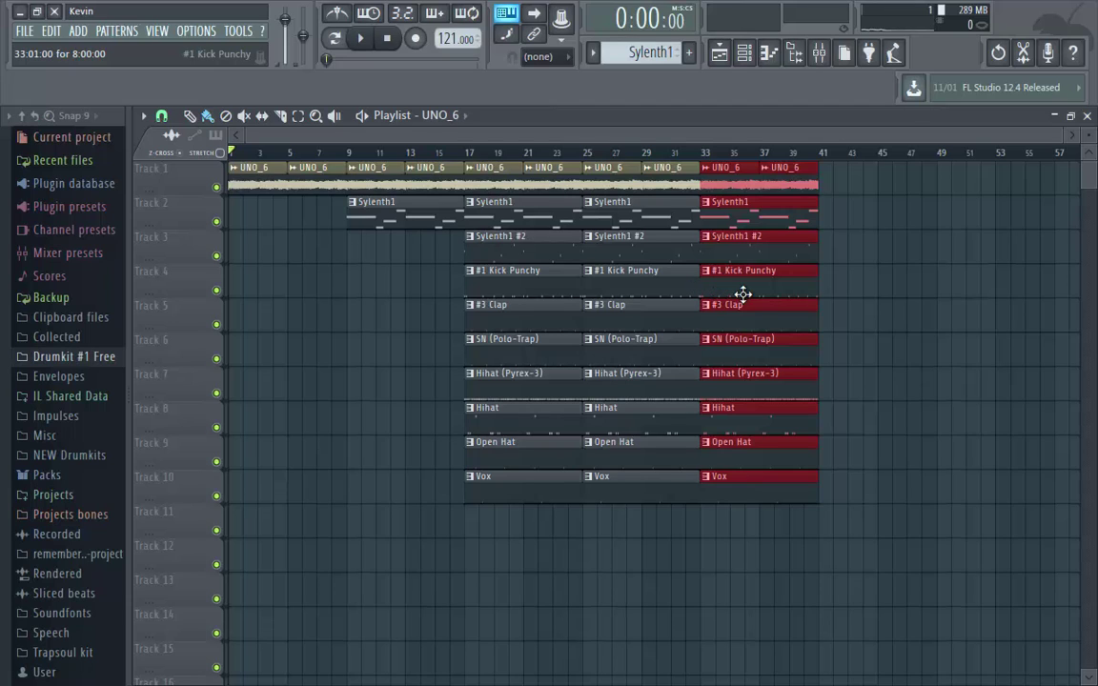
left_click(848, 287, "ctrl")
Place a Sylenth1 #2 clip at bar 1 on Track 3 and delete the one at bar 33.
left_click(542, 245)
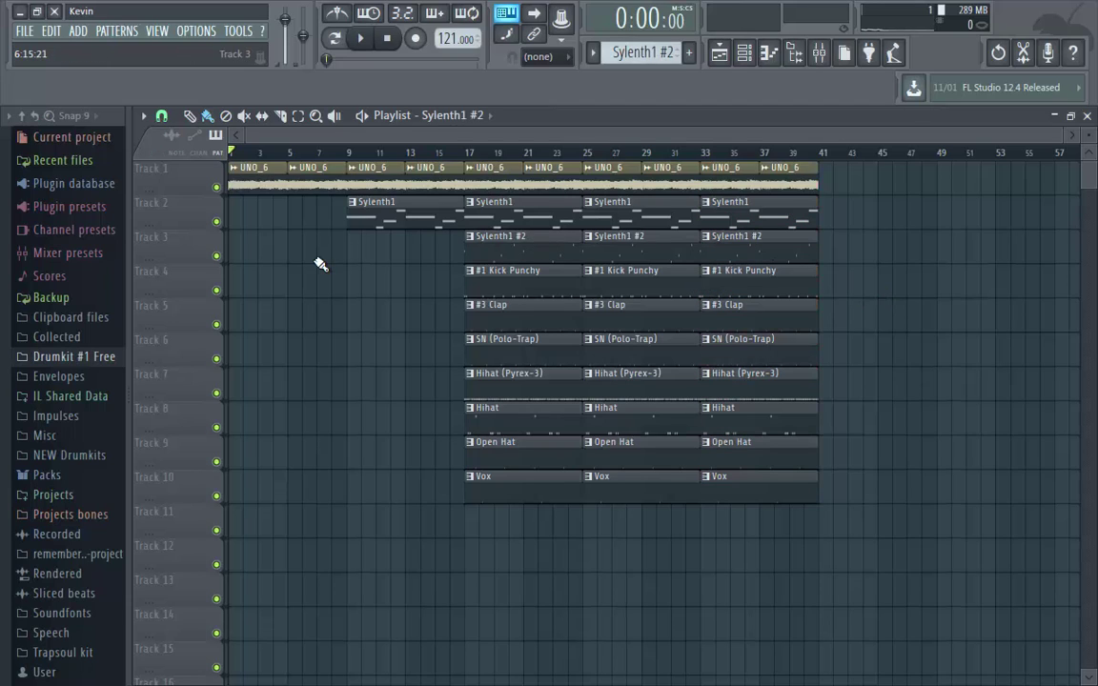
mouse_move(274, 255)
left_mouse_down()
mouse_move(287, 253)
mouse_move(259, 253)
left_mouse_up()
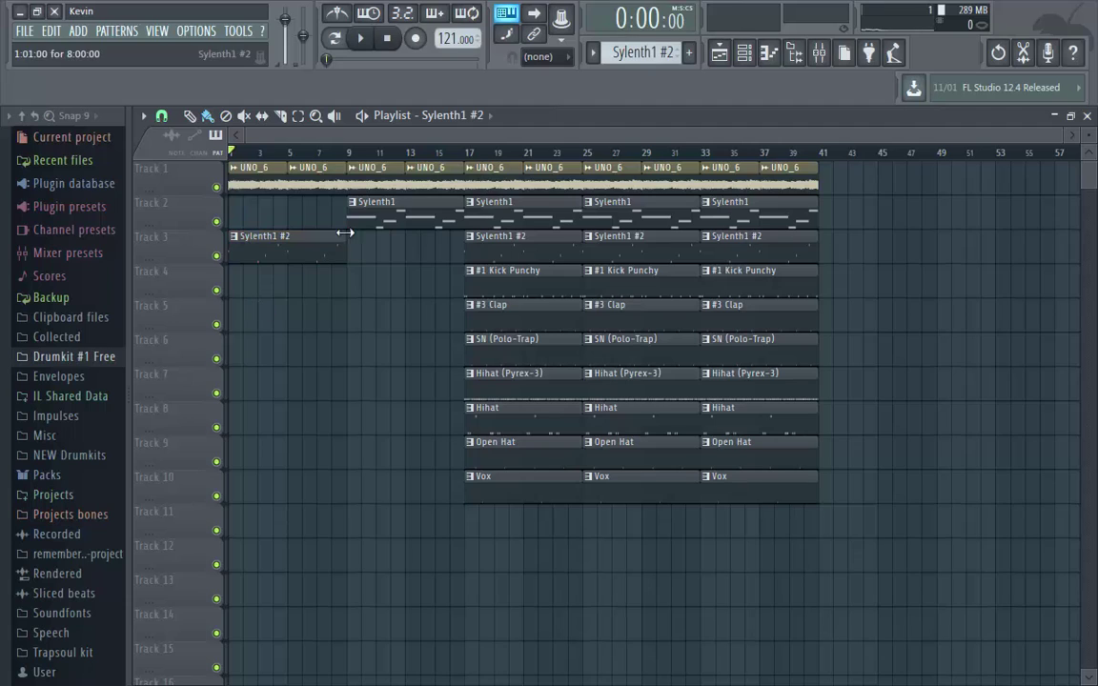
right_click(768, 256)
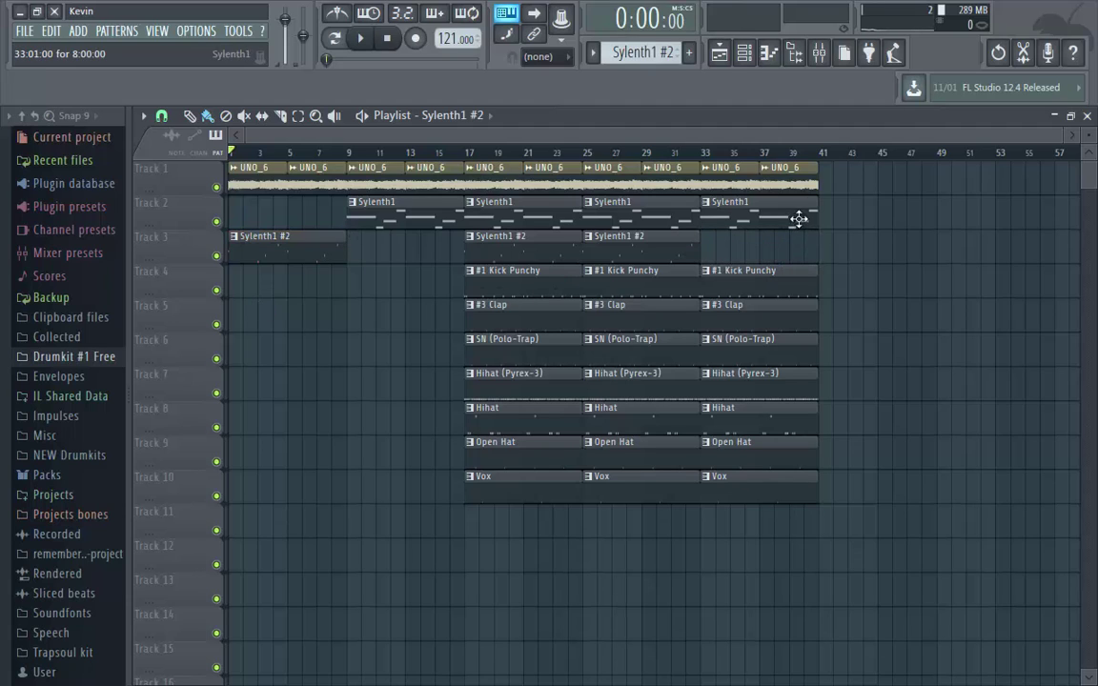
Duplicate the UNO_6 and Sylenth1 clips of bars 33 to 41 so they continue up to bar 49.
left_click_drag(851, 181, 750, 240)
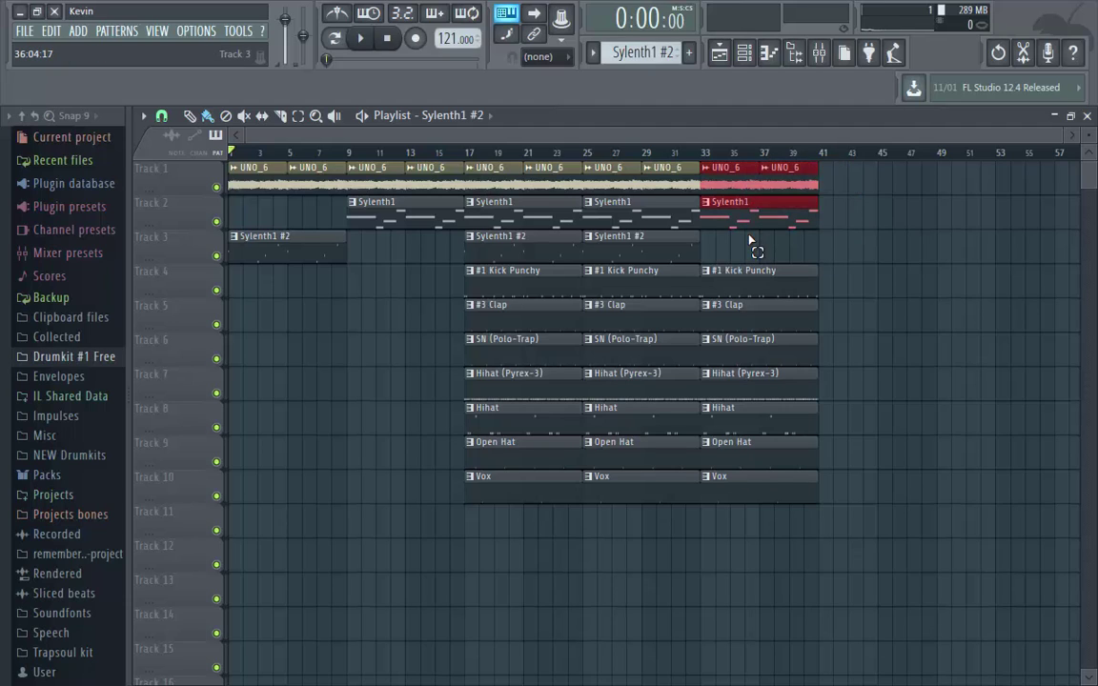
key("ctrl+b")
left_click(973, 328, "ctrl")
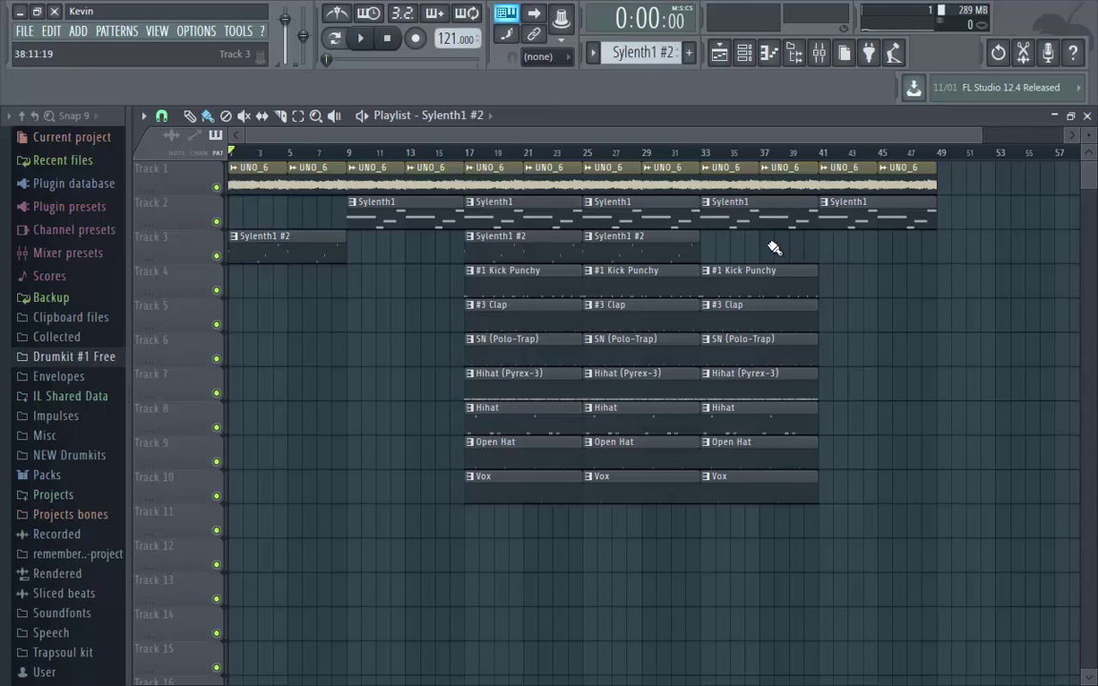
Place Sylenth1 #2 clips at bars 33 and 49, and duplicate the UNO_6 and Sylenth1 clips from bar 41 to bar 49.
left_click(718, 248)
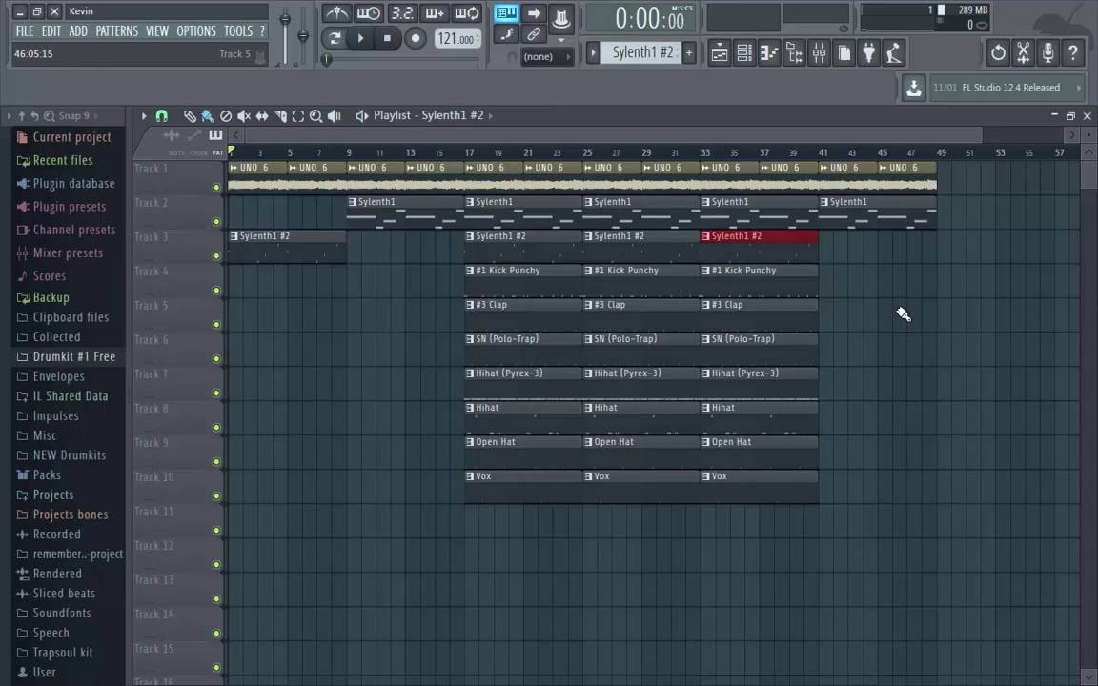
left_click(950, 253)
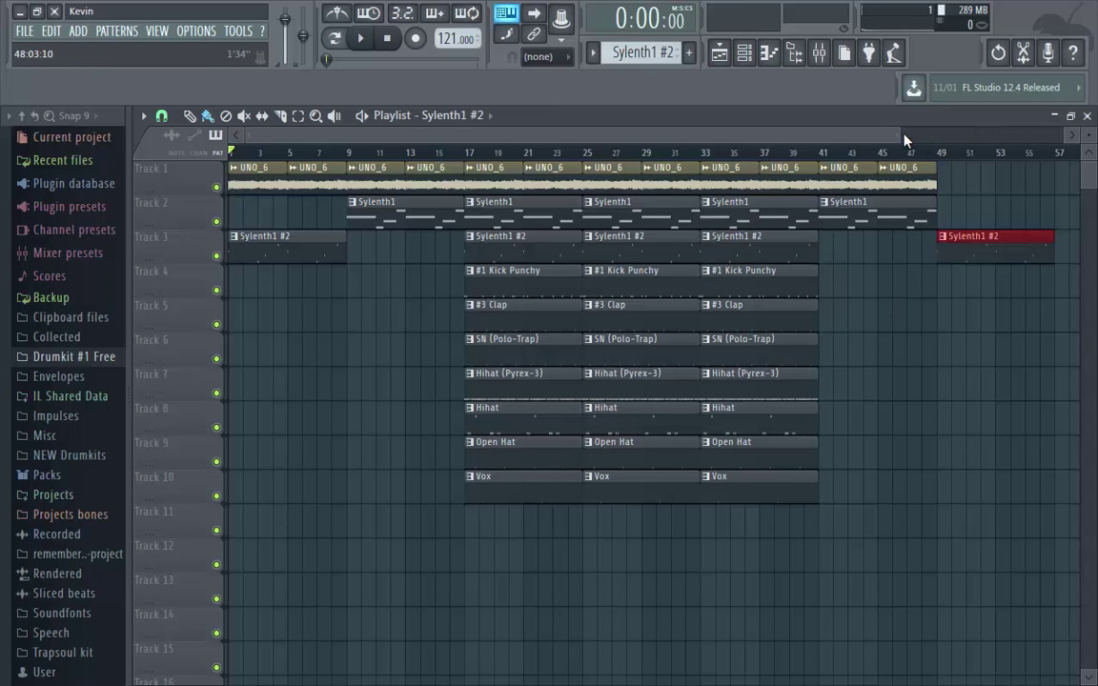
left_click_drag(902, 135, 1057, 135)
left_click_drag(786, 179, 706, 216)
key("ctrl+b")
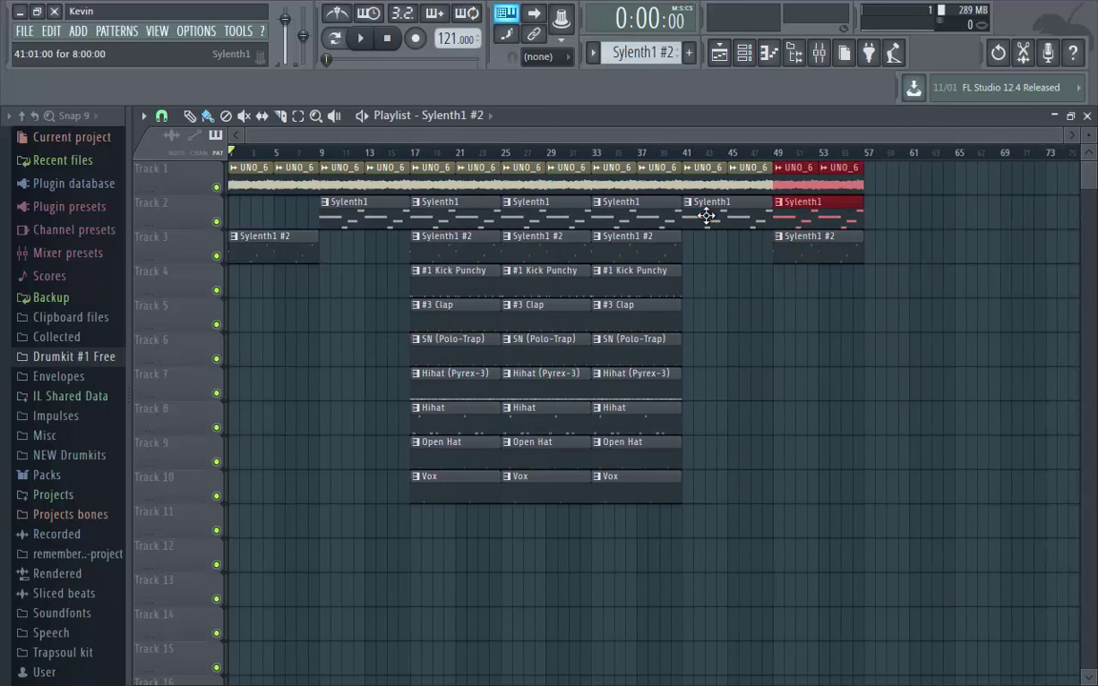
left_click(841, 342, "ctrl")
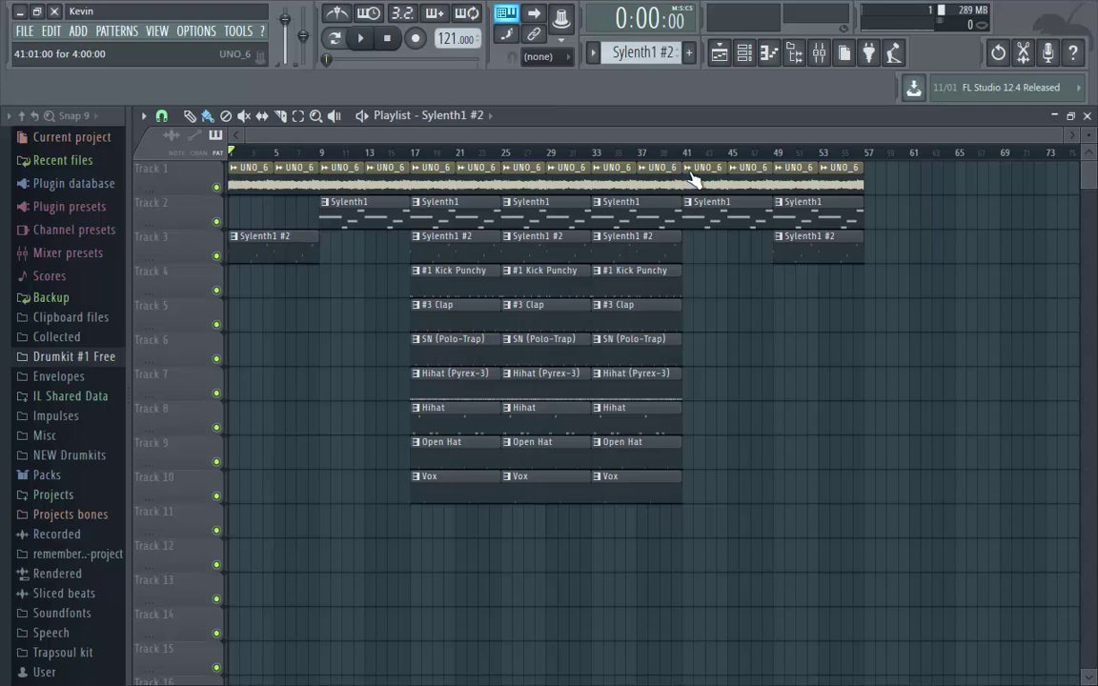
Copy the whole full-arrangement section of bars 17 to 41, all tracks, to start at bar 57.
left_click_drag(659, 175, 429, 499)
left_click_drag(461, 305, 918, 323)
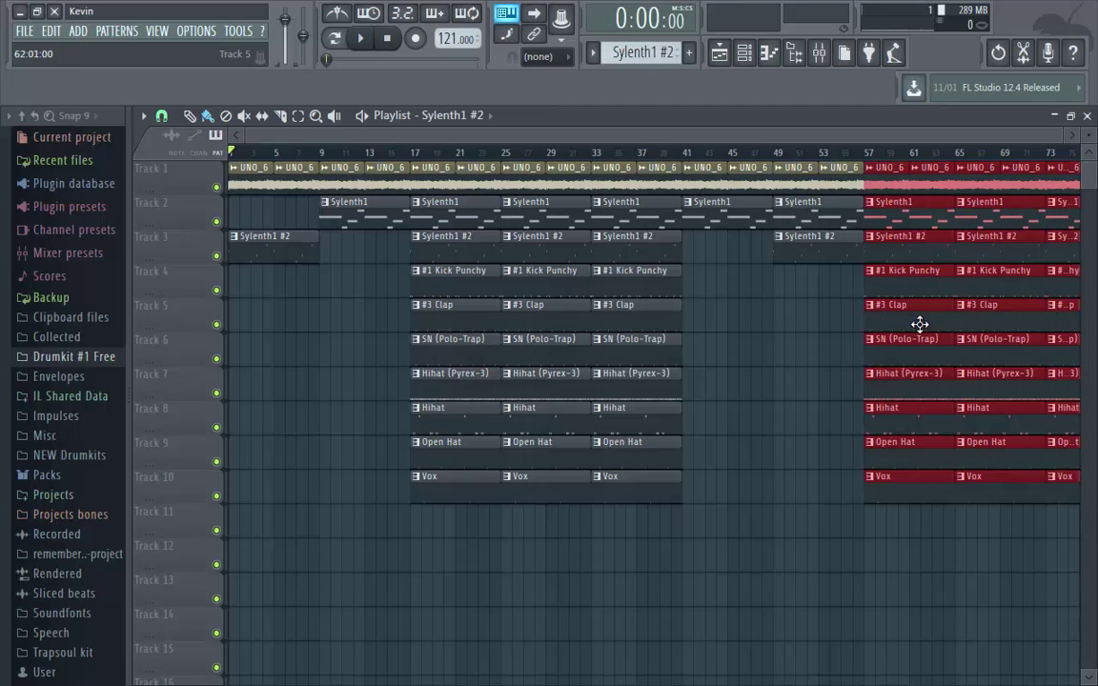
left_click(762, 385)
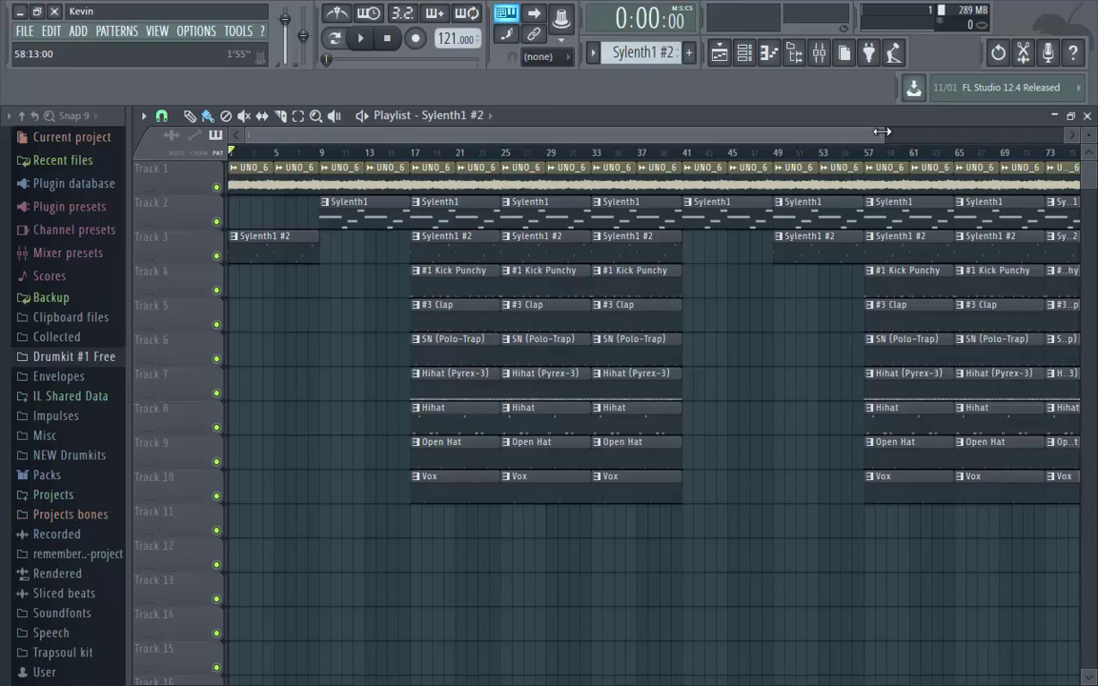
Delete the Sylenth1 clip at bar 41 and the Sylenth1 #2 clip at bar 49.
left_click_drag(884, 135, 1032, 136)
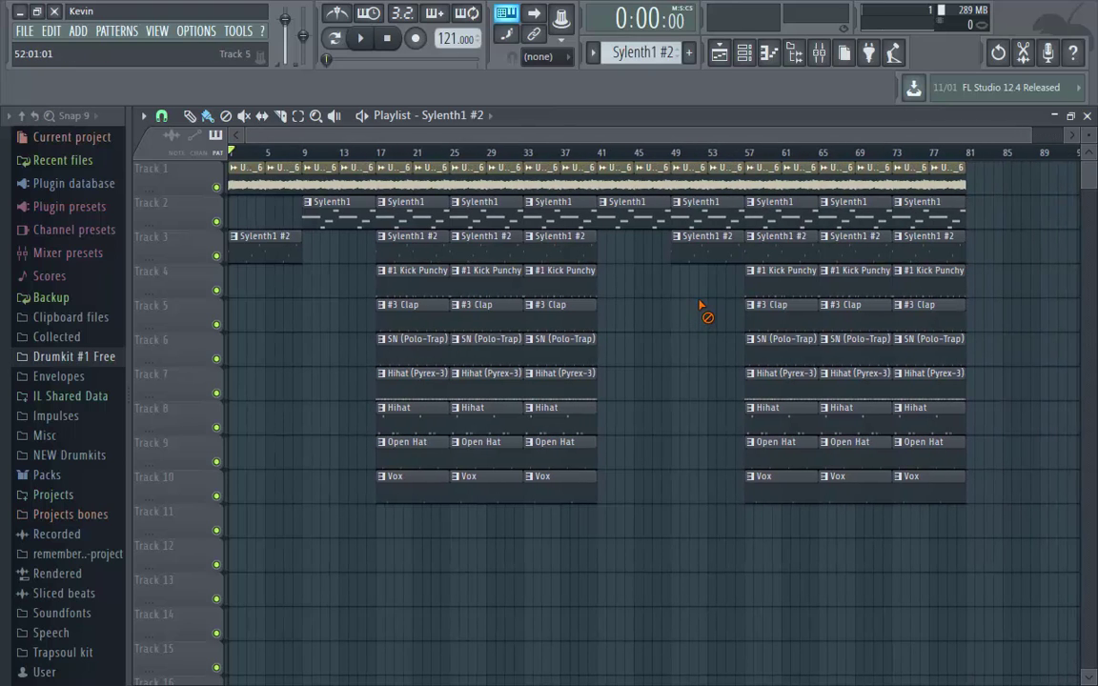
right_click(652, 229)
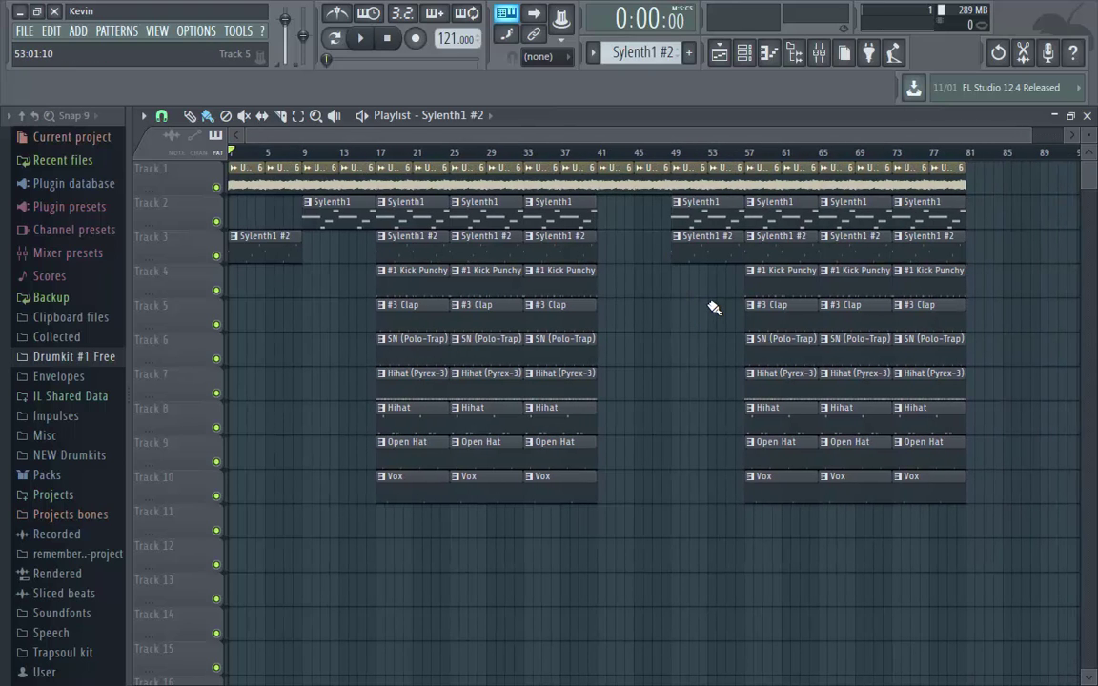
right_click(711, 255)
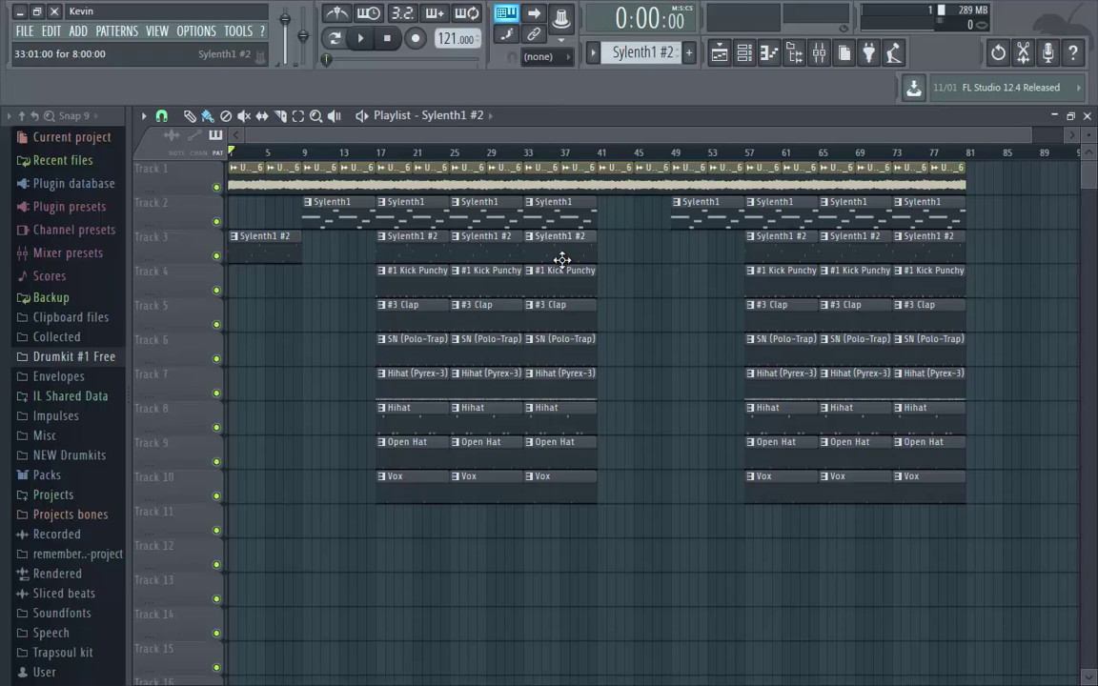
Place a Sylenth1 #2 clip at bar 41 and Hihat clips at bars 9 and 49.
left_click(606, 254)
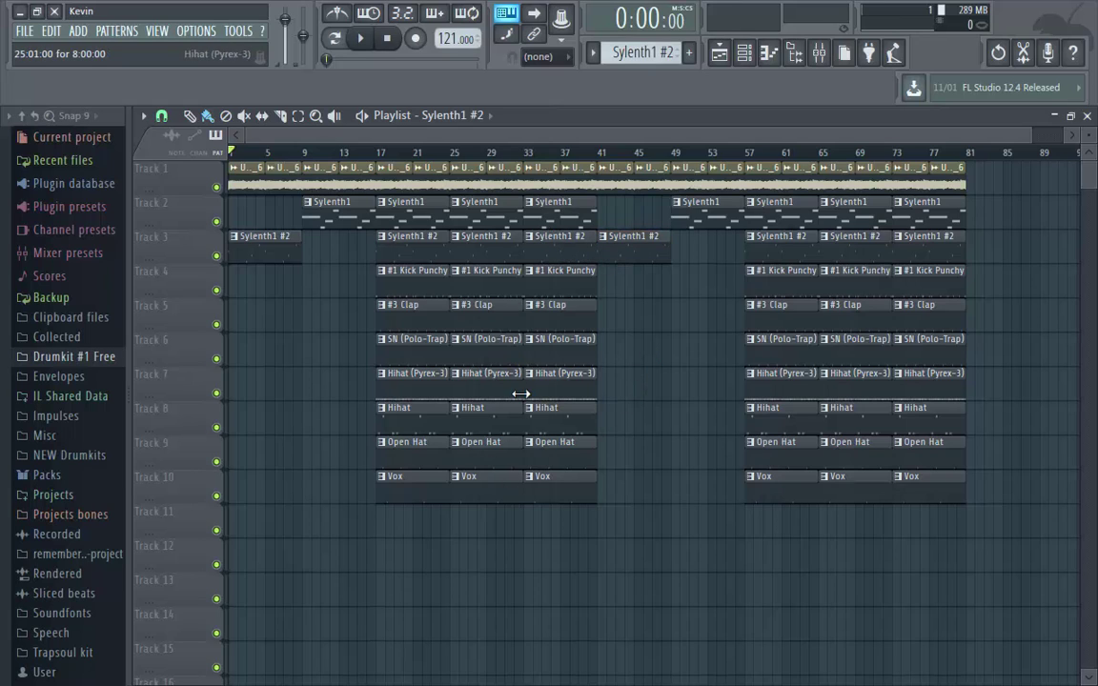
left_click(409, 422)
left_click(308, 428)
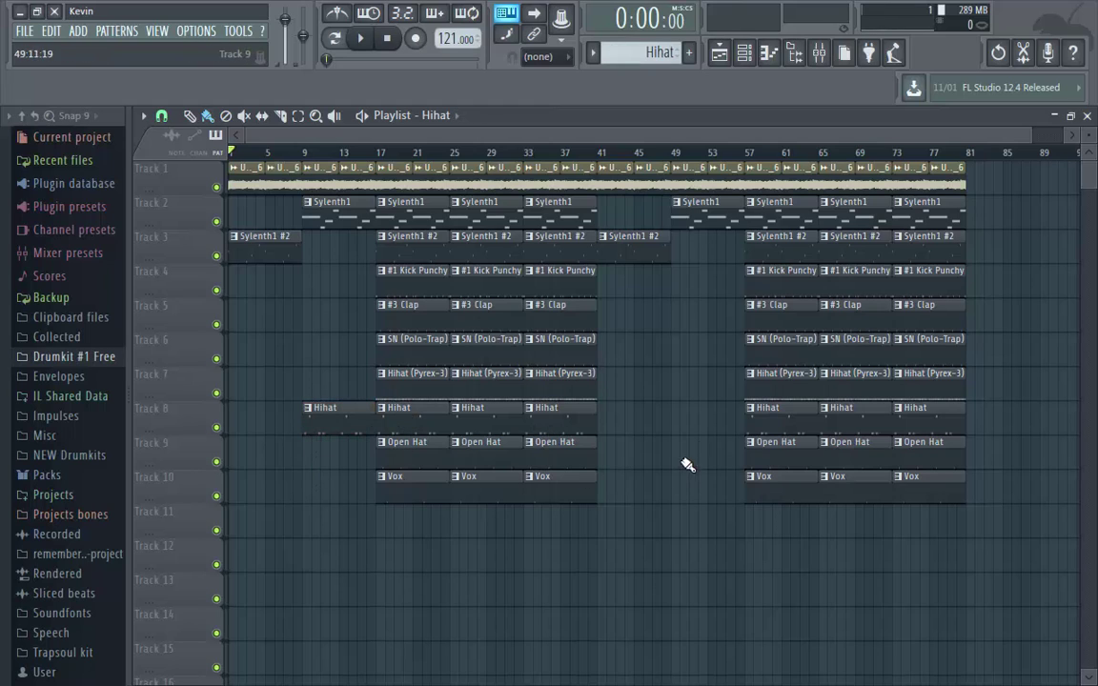
left_click(683, 426)
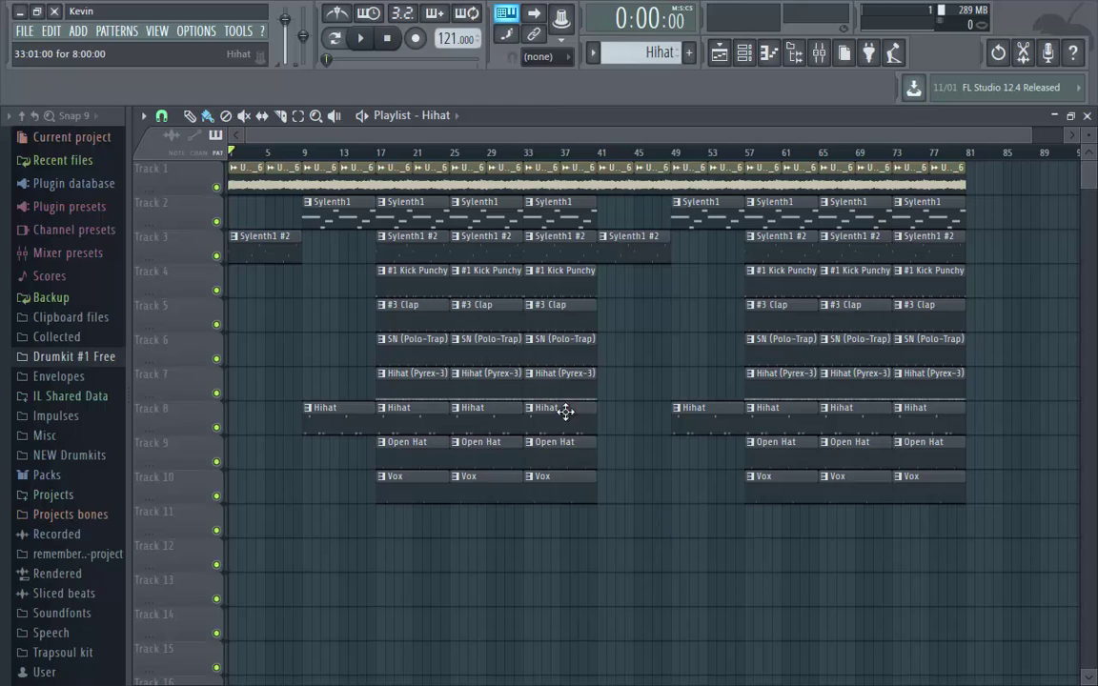
Add SN (Polo-Trap) and #3 Clap clips at bar 41 on their own tracks.
left_click(554, 339)
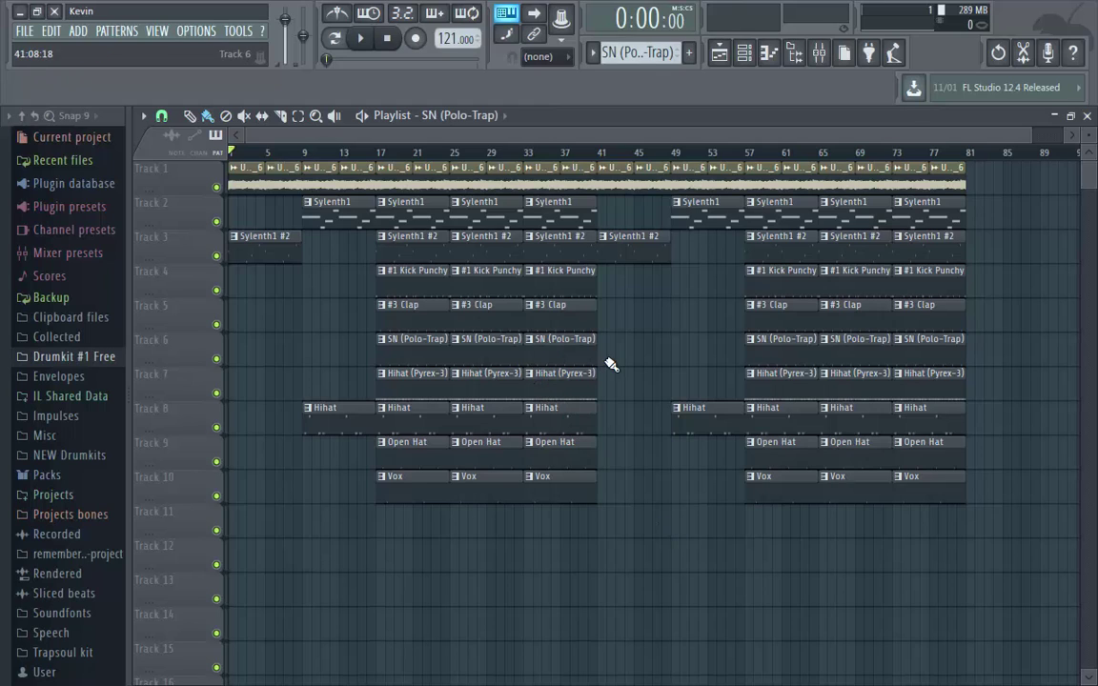
left_click(604, 345)
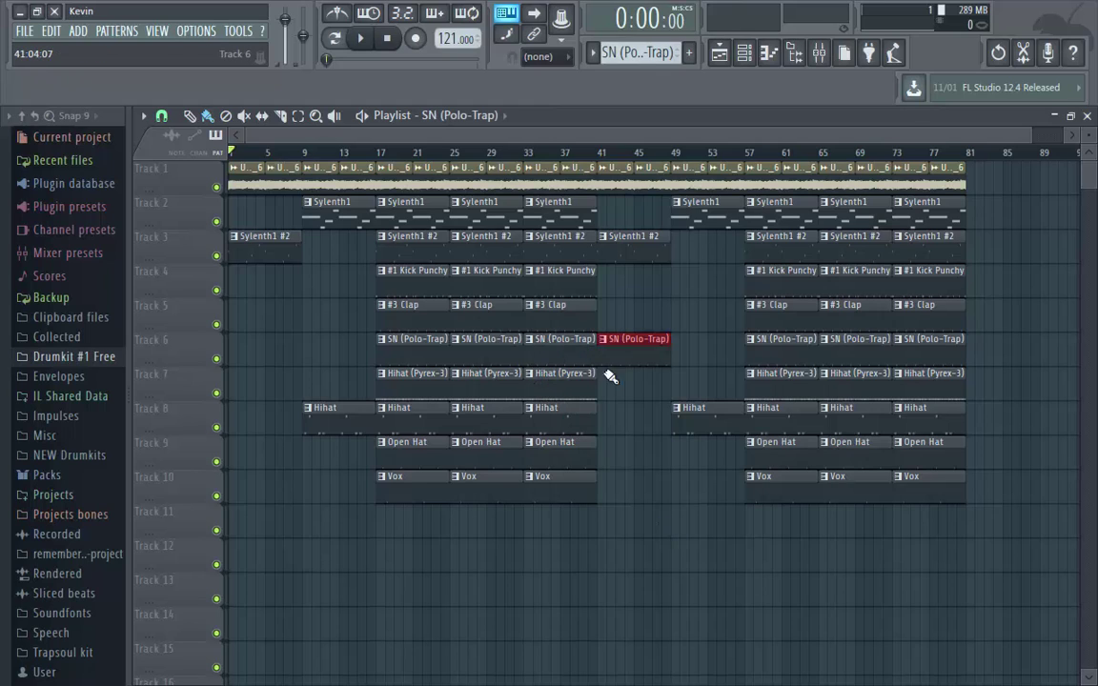
left_click(584, 320)
left_click(608, 325)
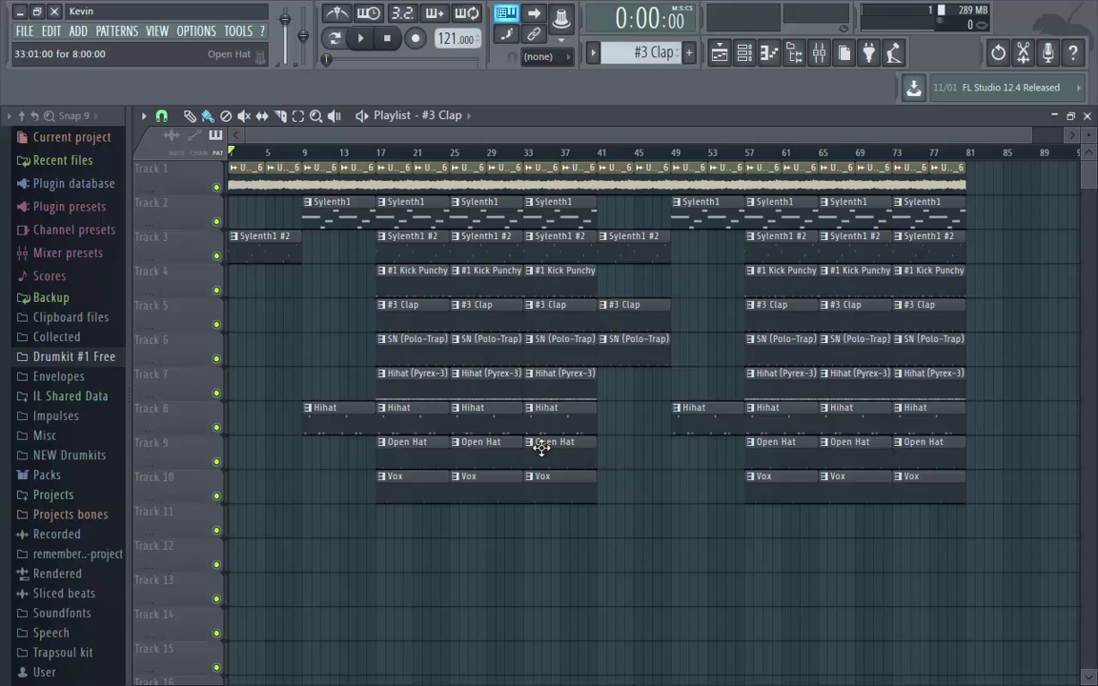
Delete the Open Hat clips at bars 17 and 57, and play back the song's opening bars.
right_click(419, 451)
right_click(772, 455)
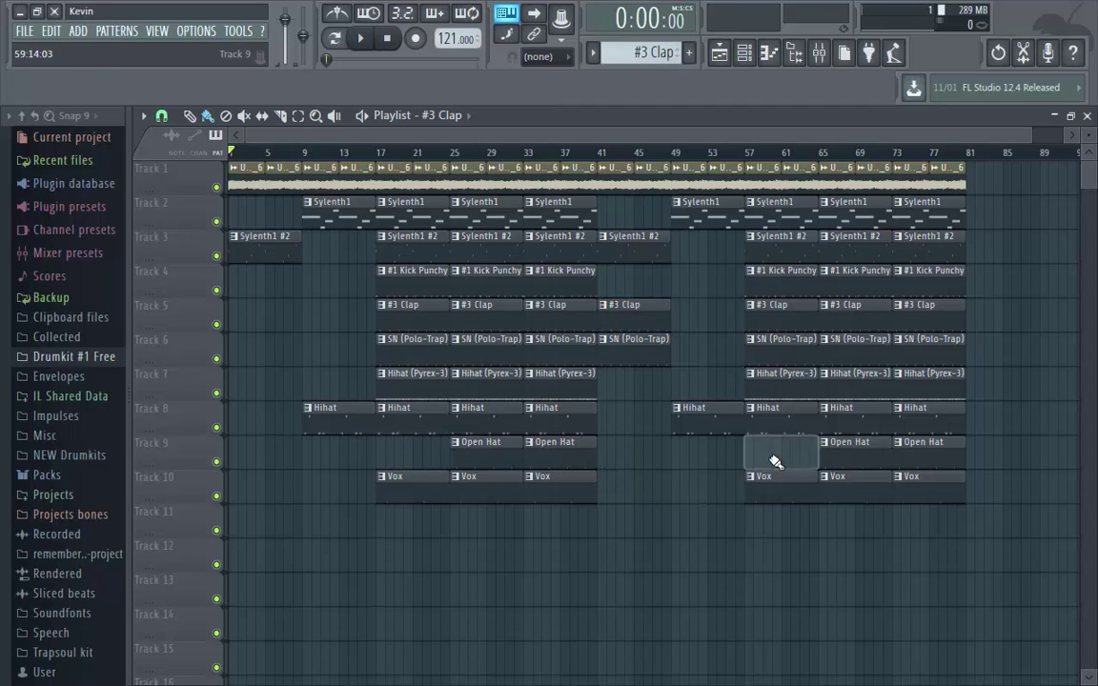
key("space")
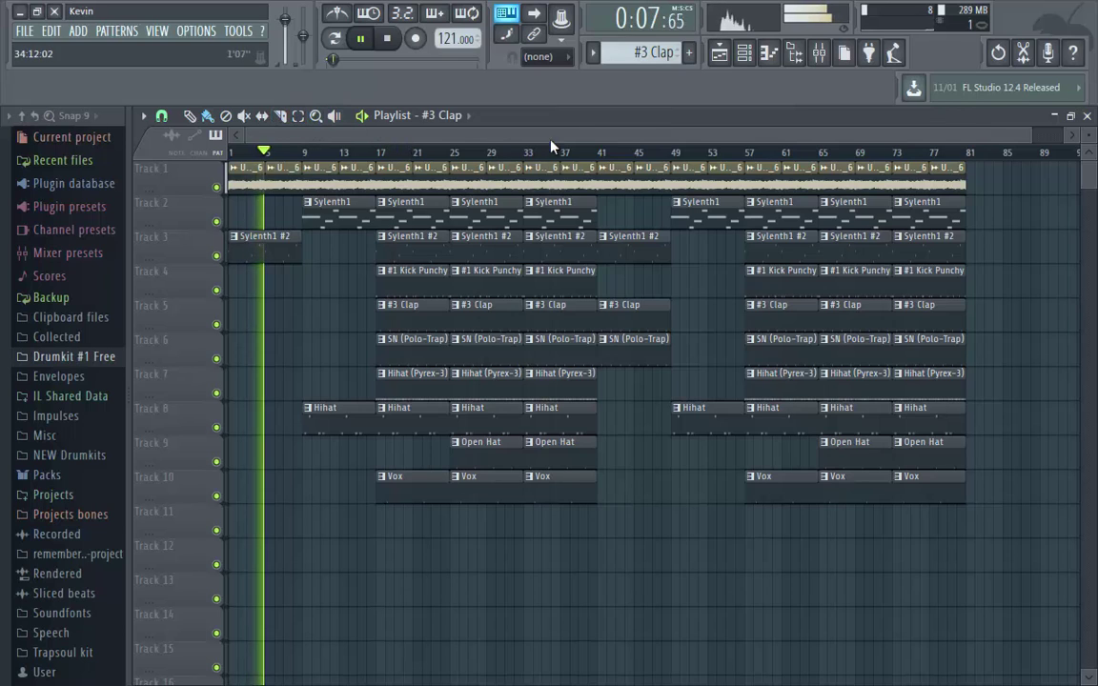
key("space")
Create a master volume automation clip and add a point at bar 5 with the start point's 80% value.
right_click(284, 19)
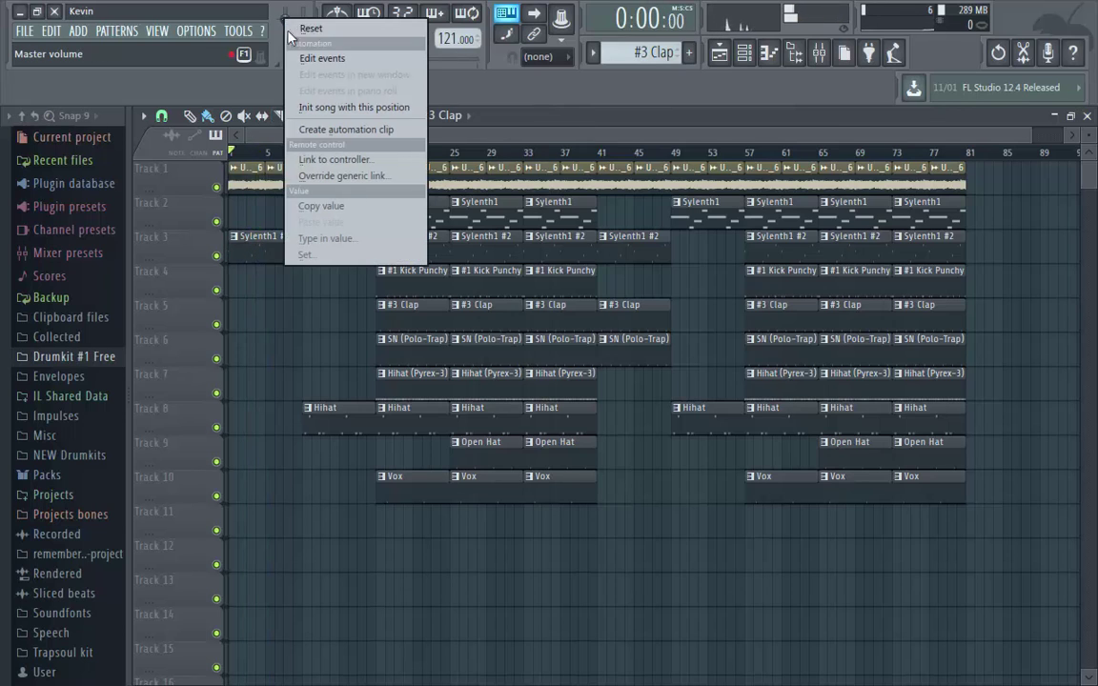
left_click(314, 129)
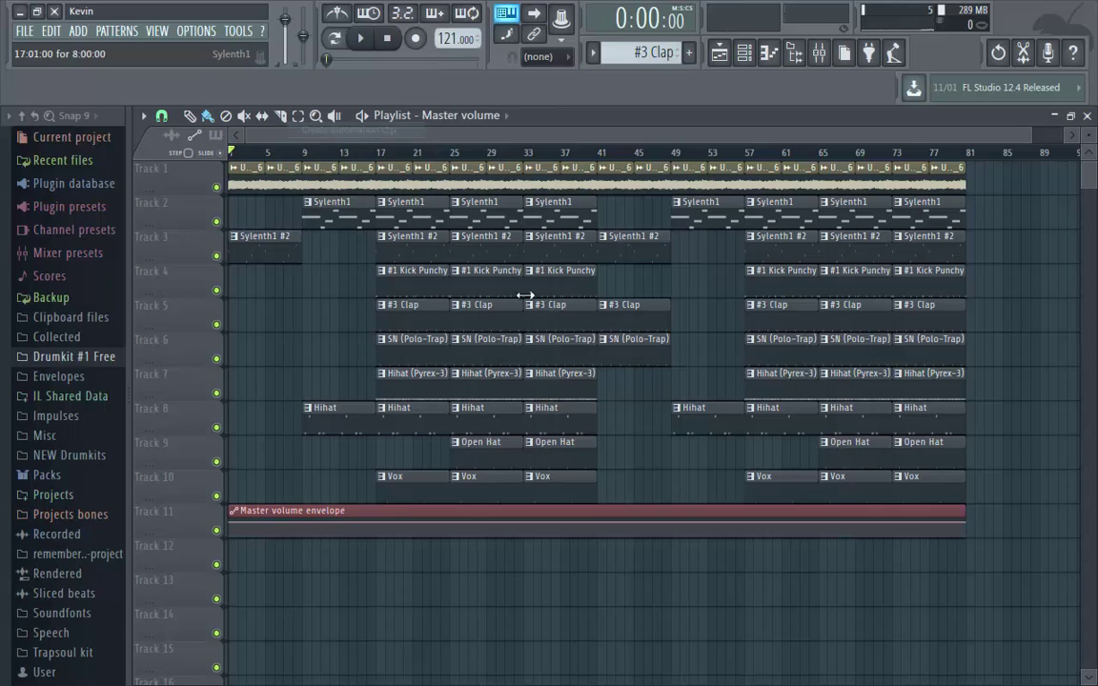
right_click(232, 529)
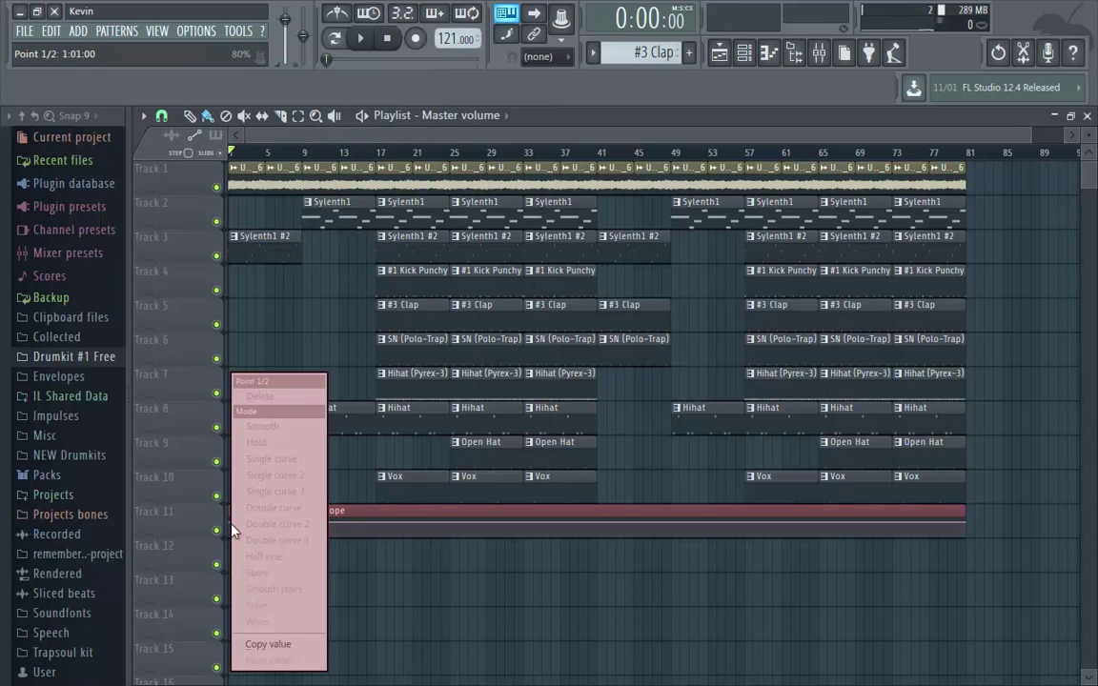
left_click(263, 644)
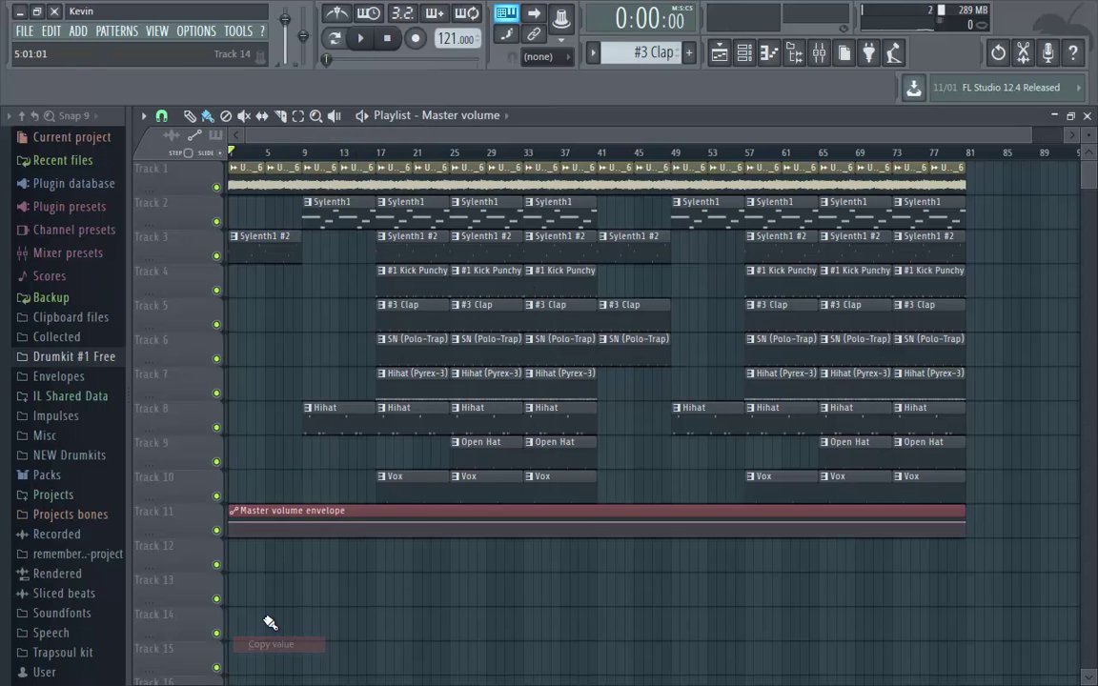
right_click(267, 525)
right_click(269, 525)
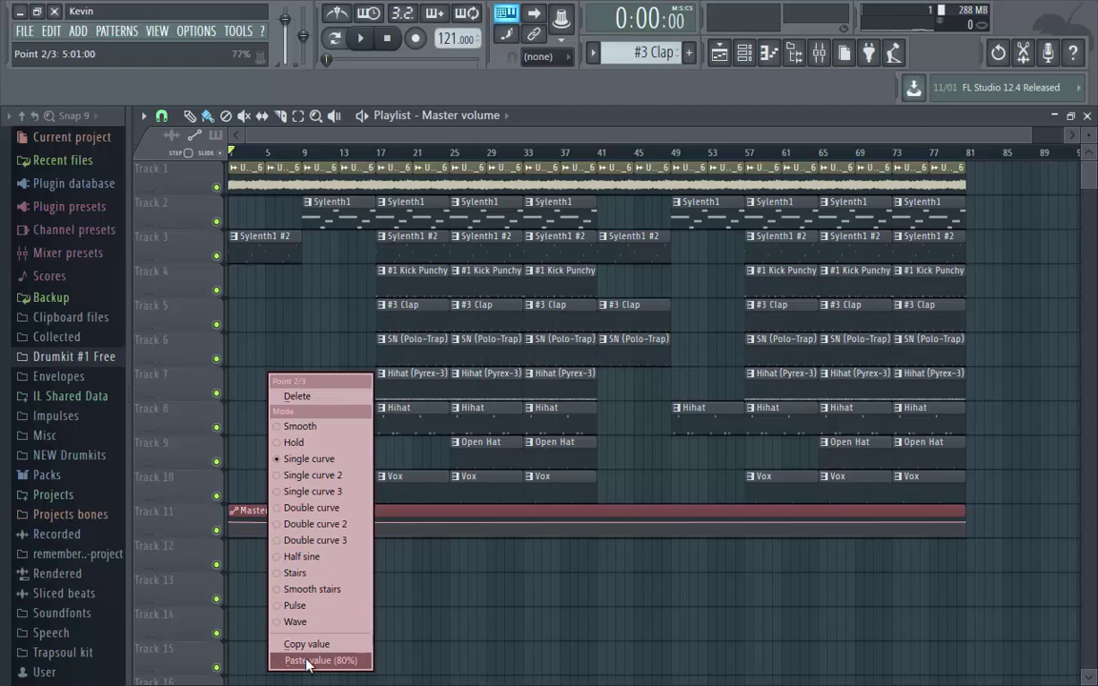
left_click(306, 660)
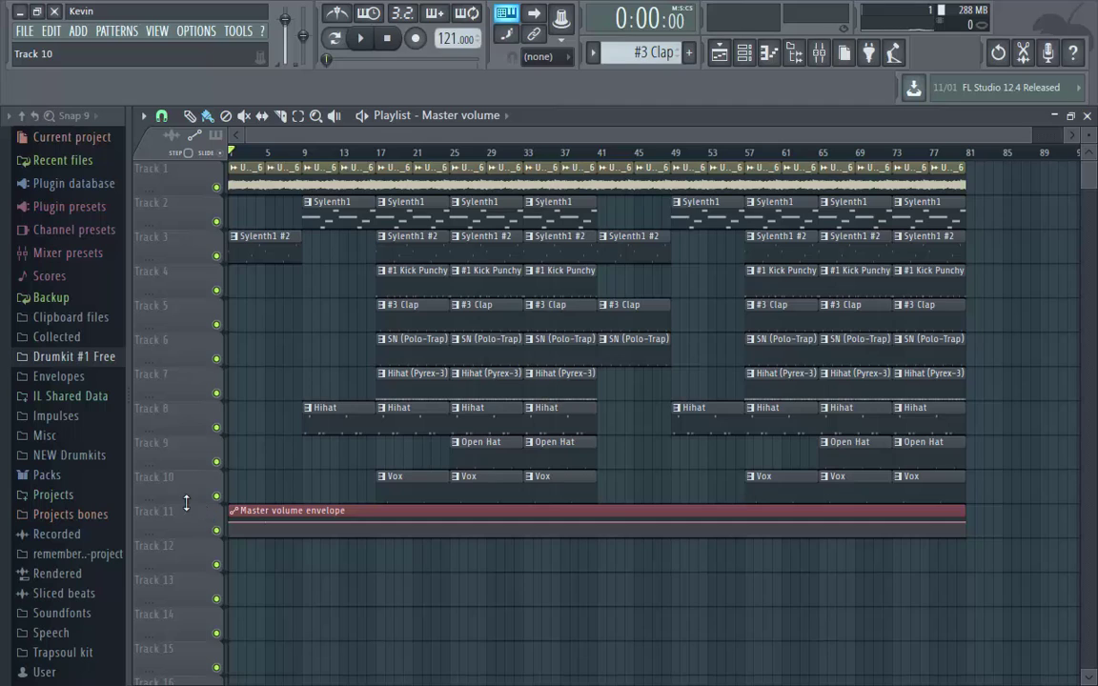
Shape a fade-in on the enlarged master volume envelope by lowering its start point and moving the second point to bar 9 at 80%.
left_click_drag(174, 501, 237, 600)
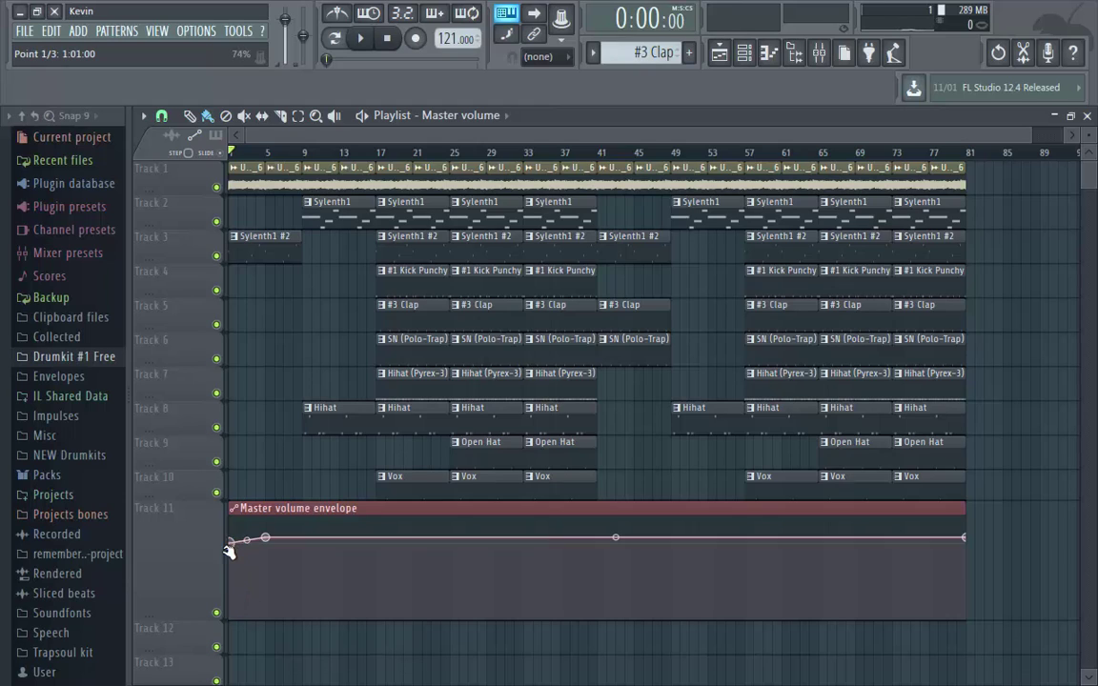
left_click_drag(229, 549, 224, 600)
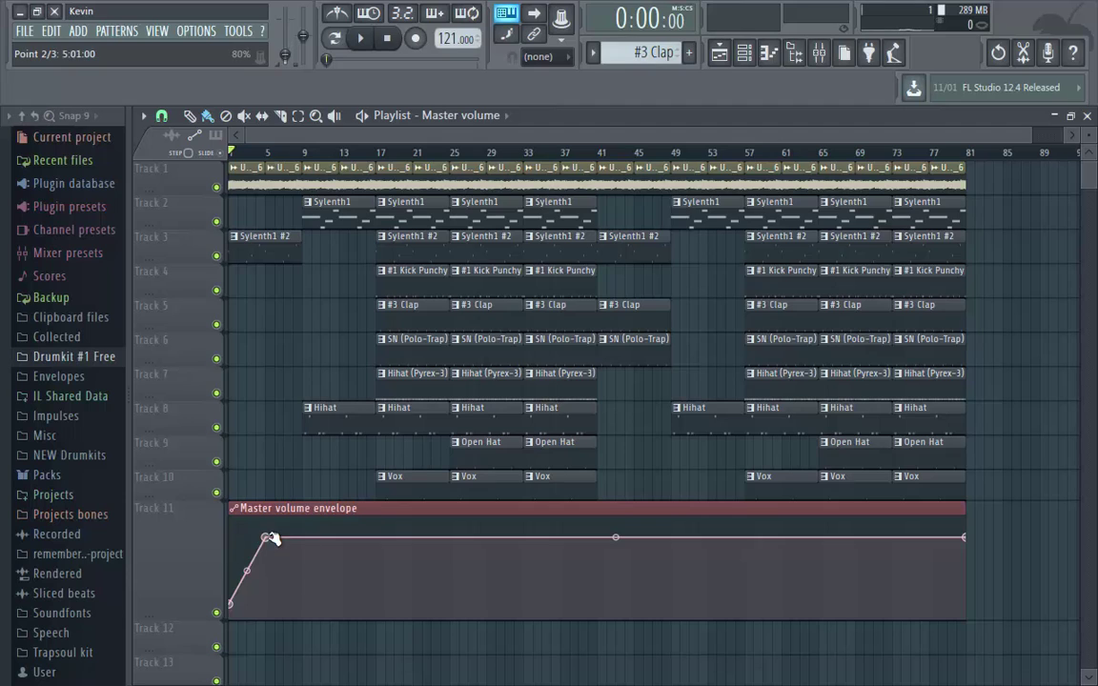
left_click_drag(271, 538, 304, 538)
right_click(306, 539)
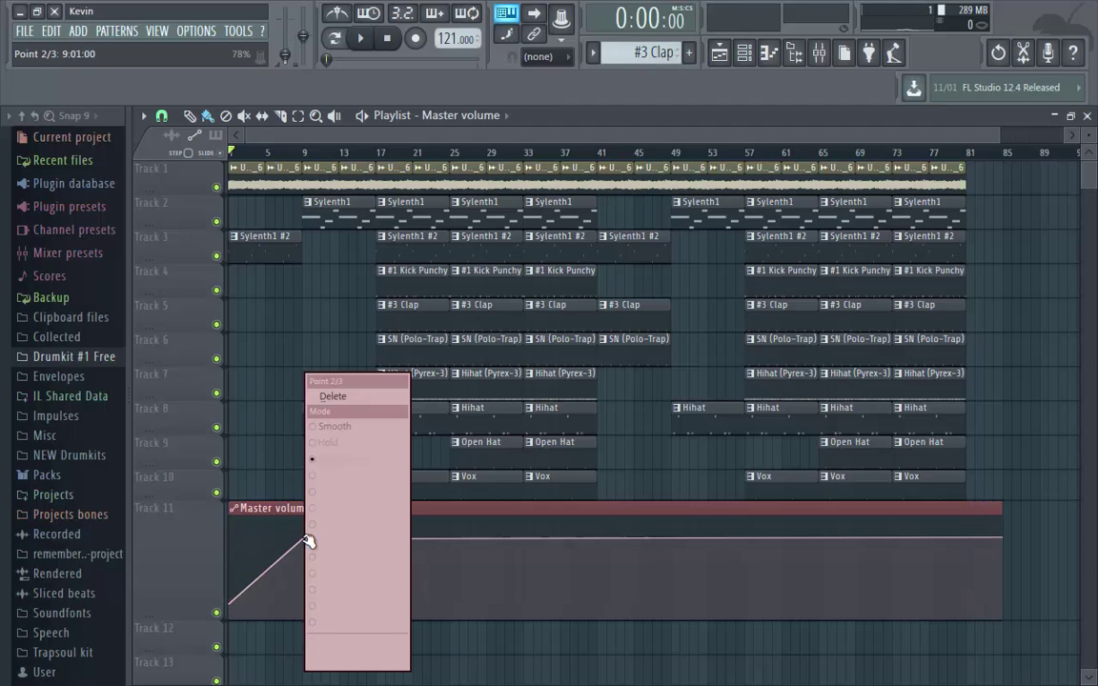
left_click(320, 658)
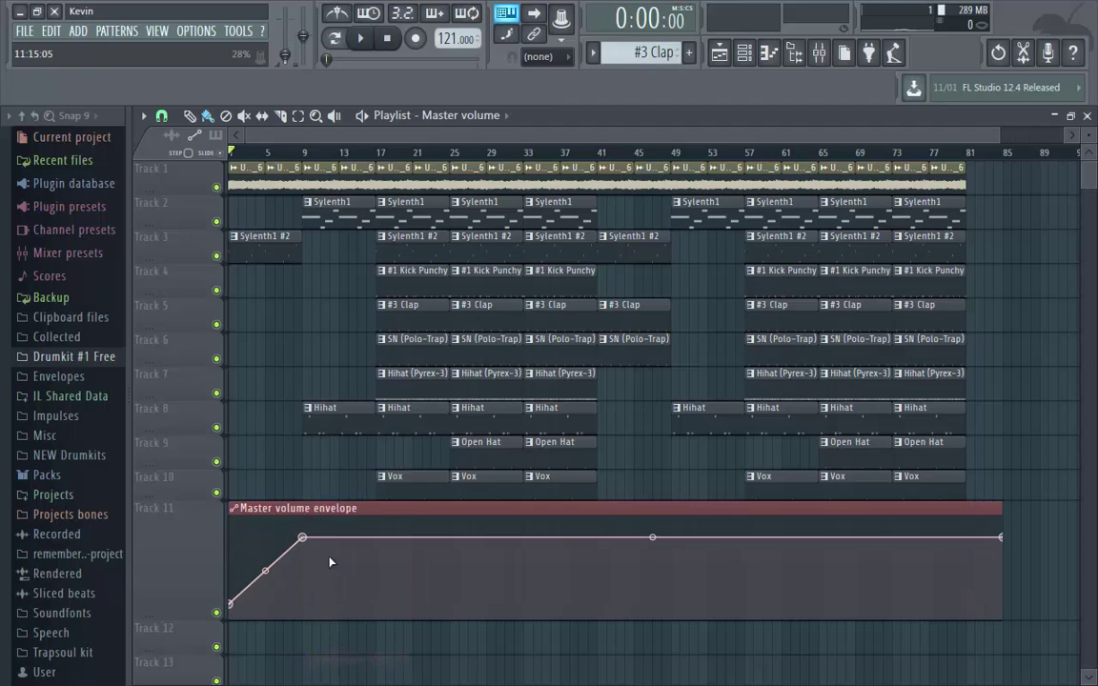
right_click(303, 539)
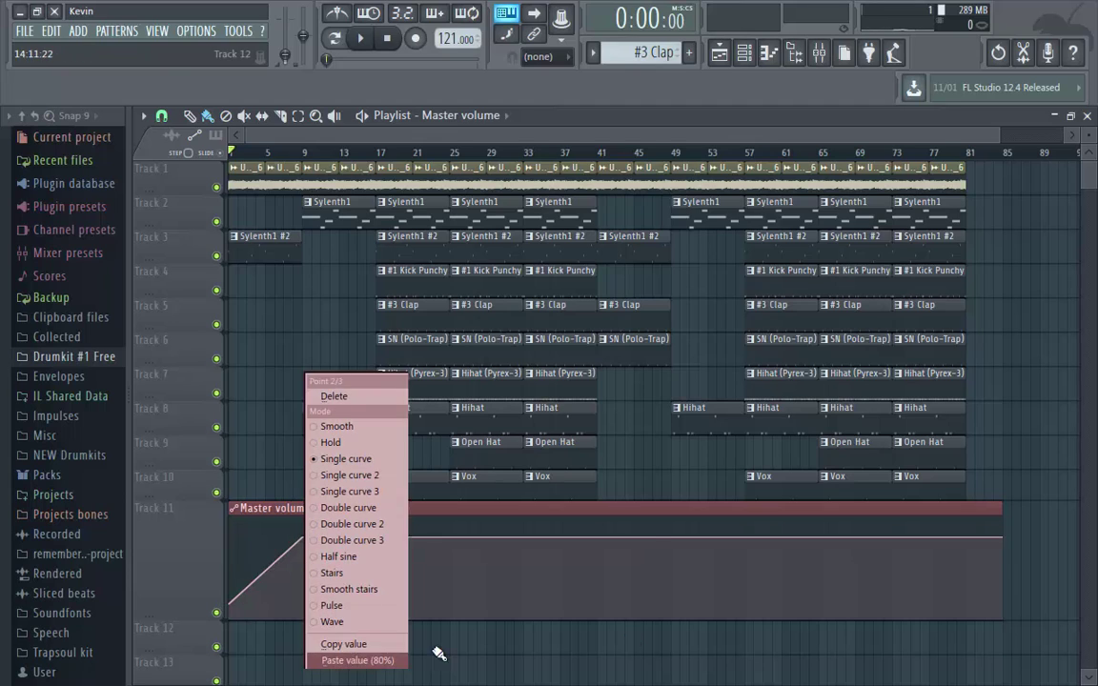
Pull the master volume envelope's end point back to bar 81 at 80%, and reduce Track 11's height.
left_click_drag(1005, 544, 974, 543)
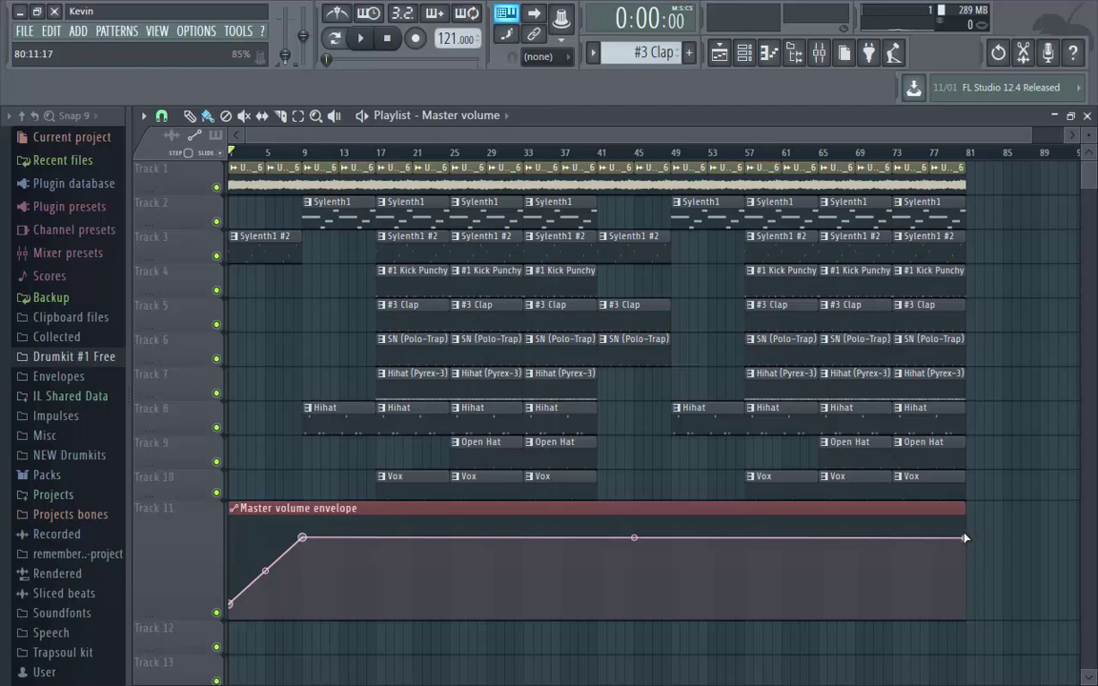
right_click(967, 539)
left_click(990, 661)
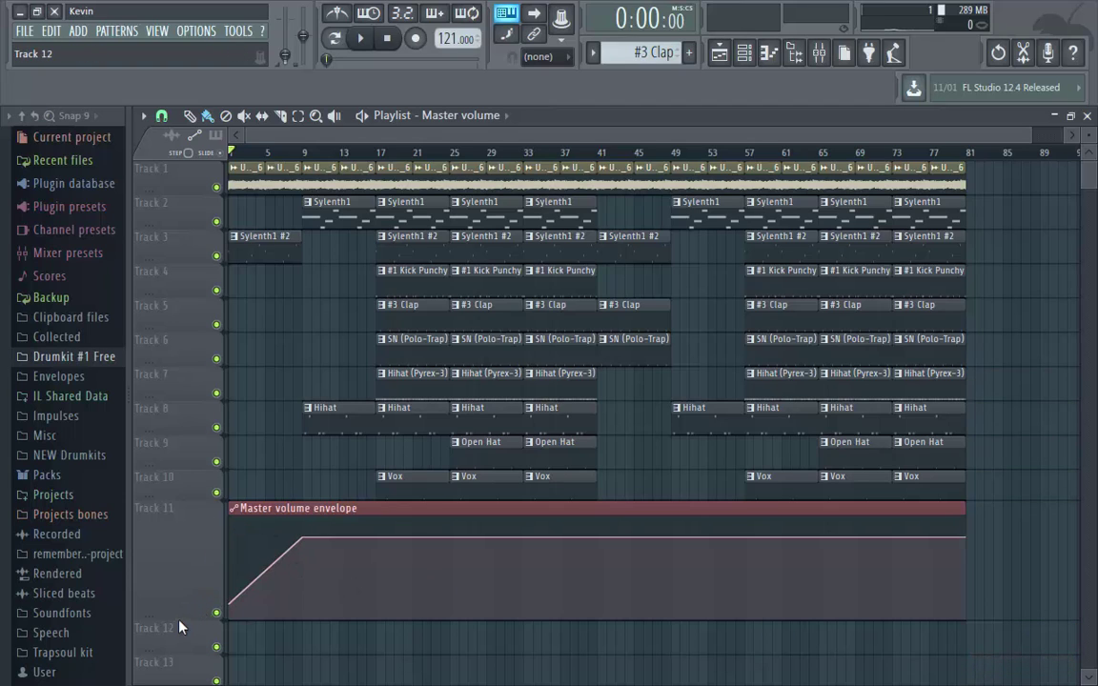
left_click_drag(177, 616, 202, 523)
During playback, duplicate the bar 73 to 81 clips of Tracks 1 to 6 so they continue up to bar 89.
key("space")
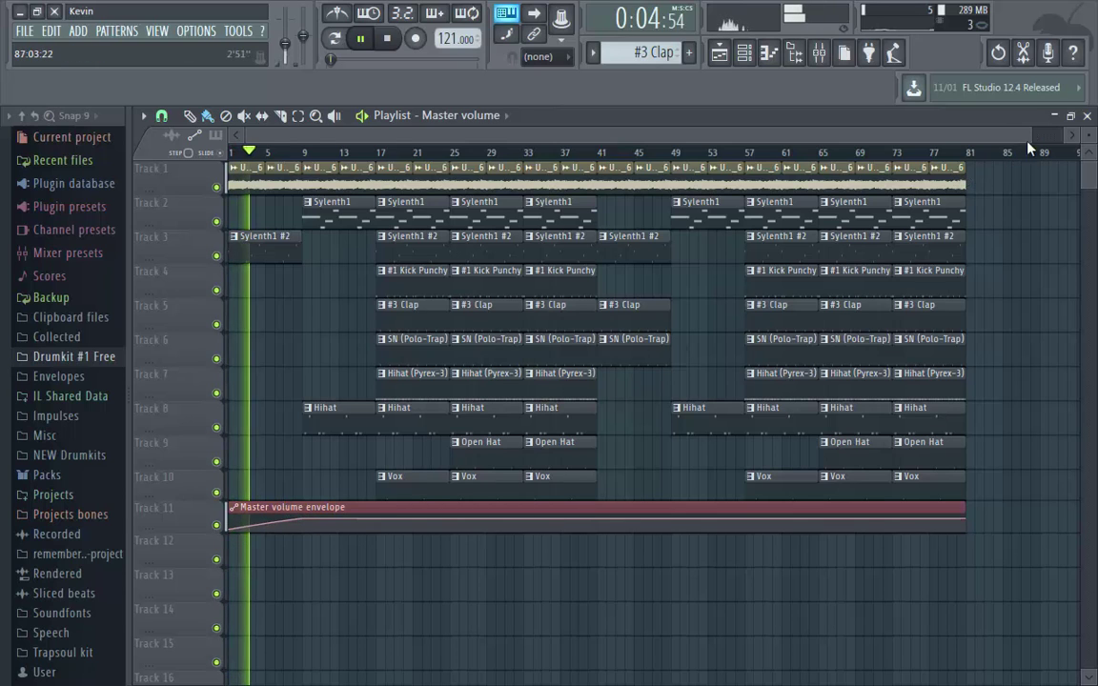
scroll(590, 395, "down", 2)
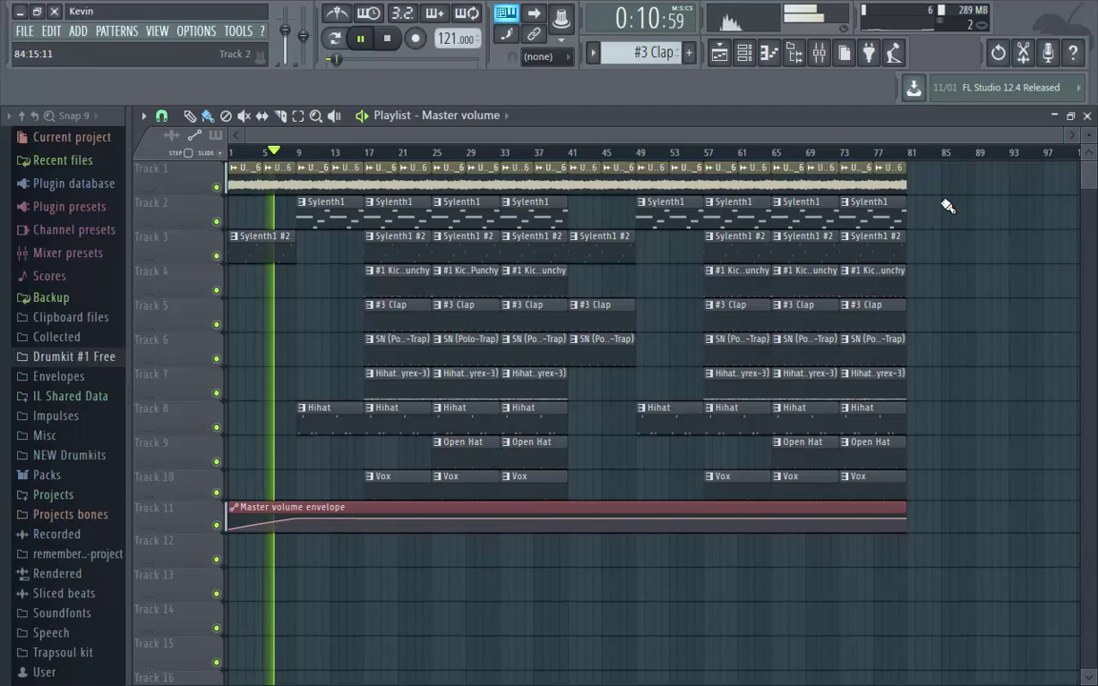
left_click_drag(941, 165, 857, 355)
key("ctrl+b")
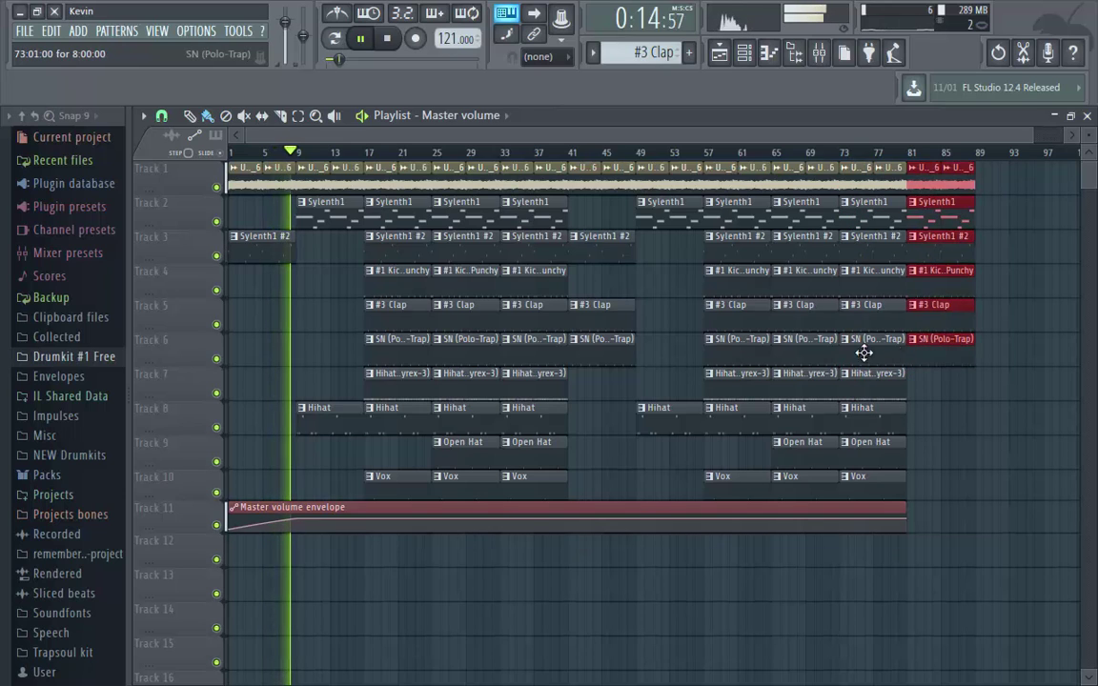
left_click(1027, 390, "ctrl")
Replace the Sylenth1 #2 clip at bar 81 with a new one, and delete the Sylenth1 clip there.
right_click(956, 256)
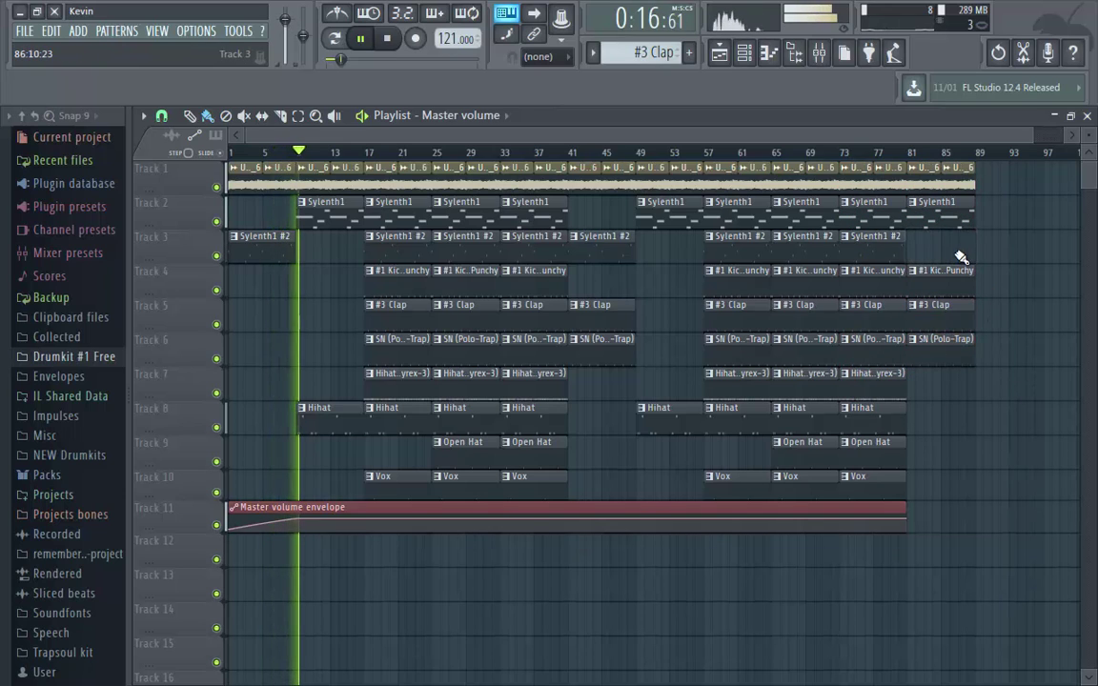
left_click(892, 250)
left_click(921, 249)
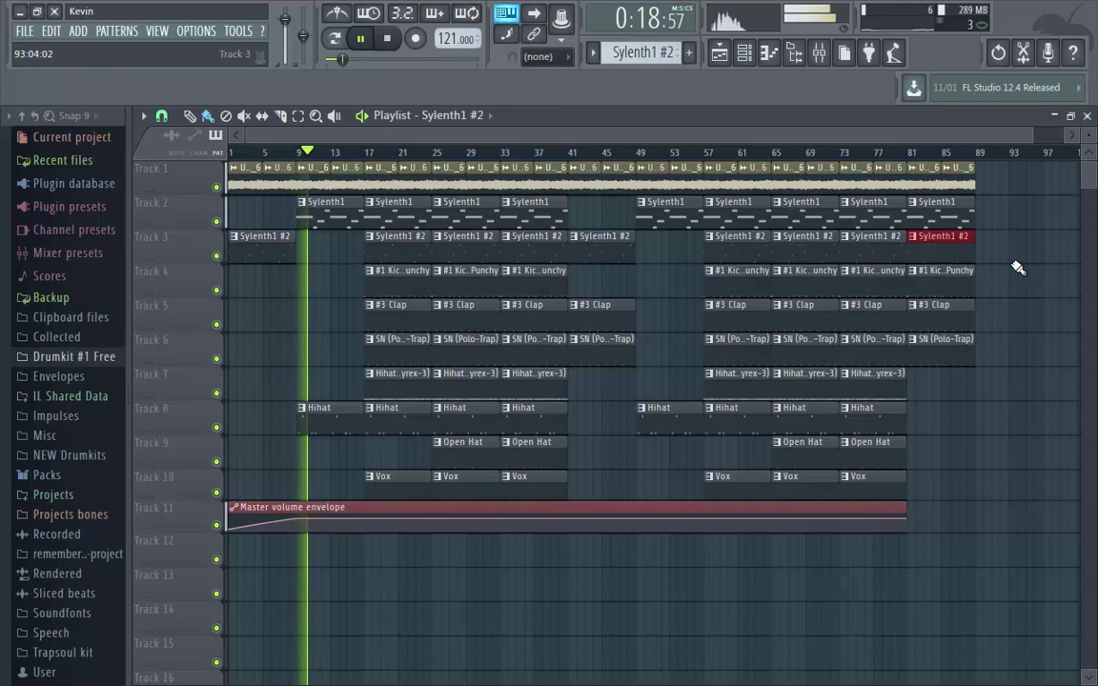
right_click(948, 212)
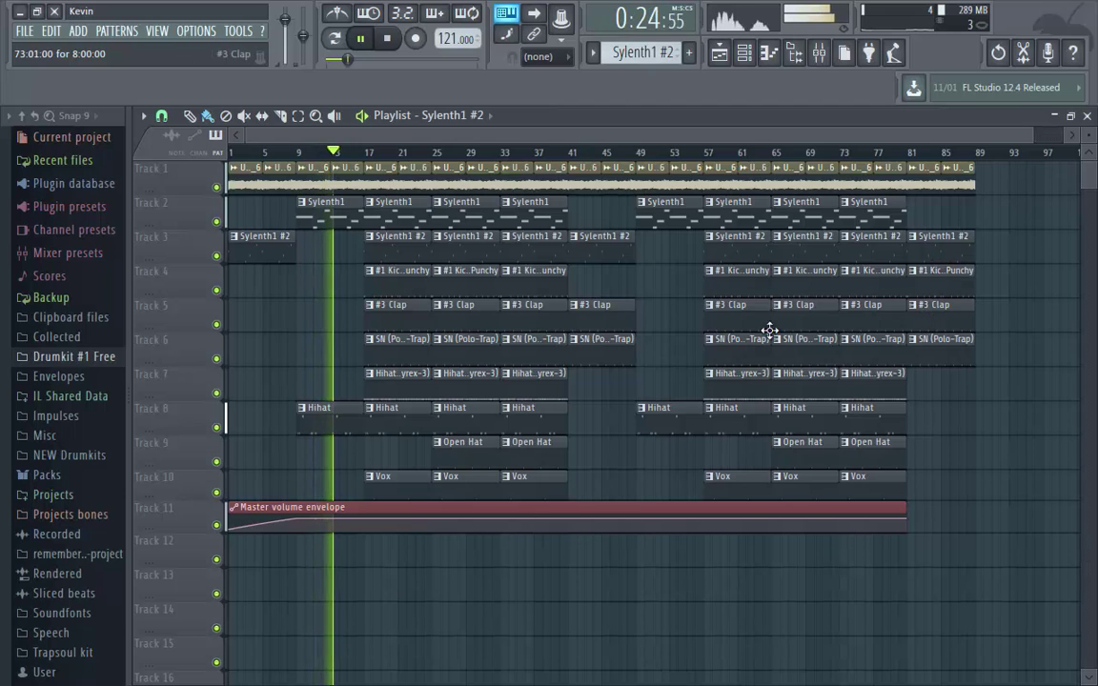
Add a #1 Kick Punchy clip at bar 41, and delete the SN (Polo-Trap) clips at bars 41 and 81.
left_click(567, 285)
left_click(569, 284)
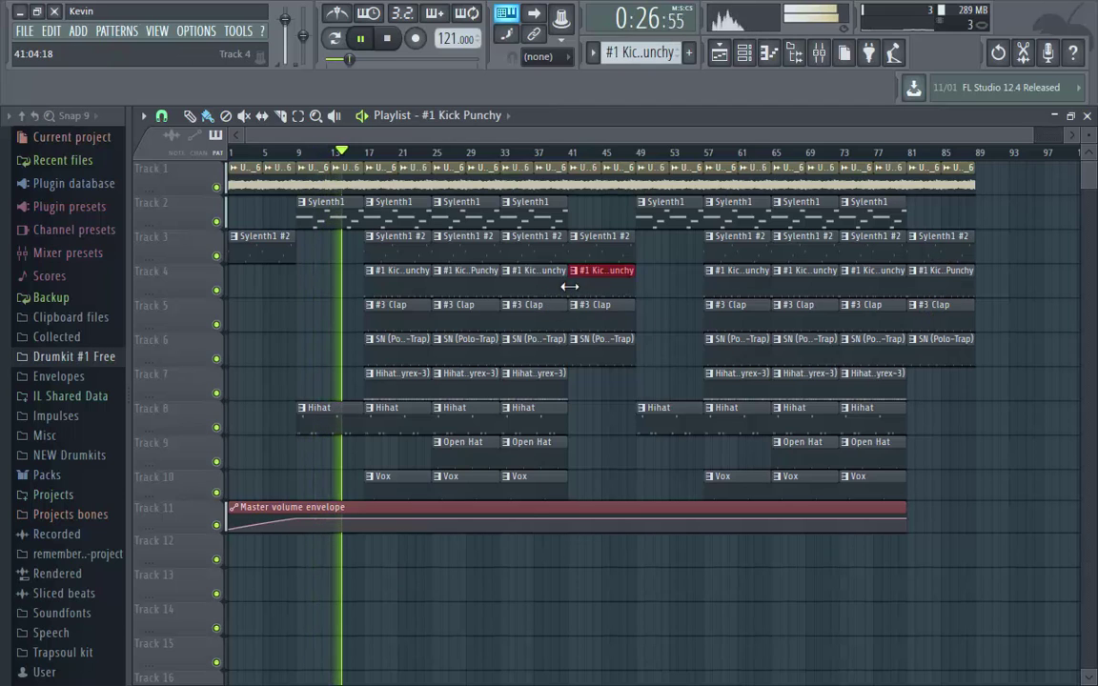
right_click(595, 349)
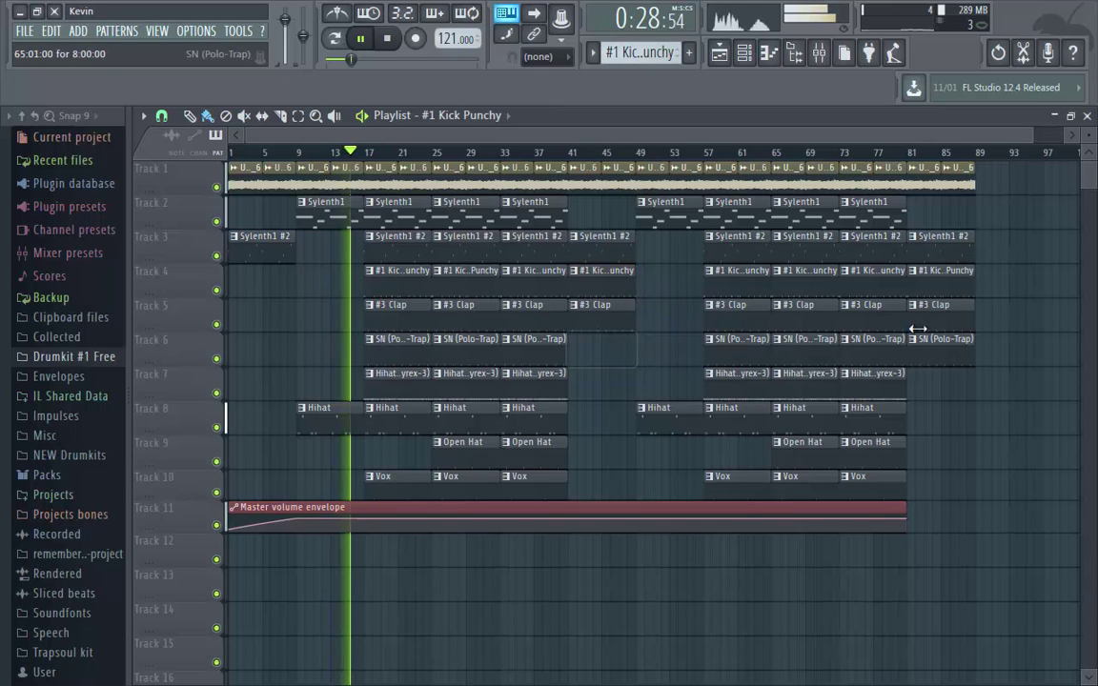
right_click(938, 348)
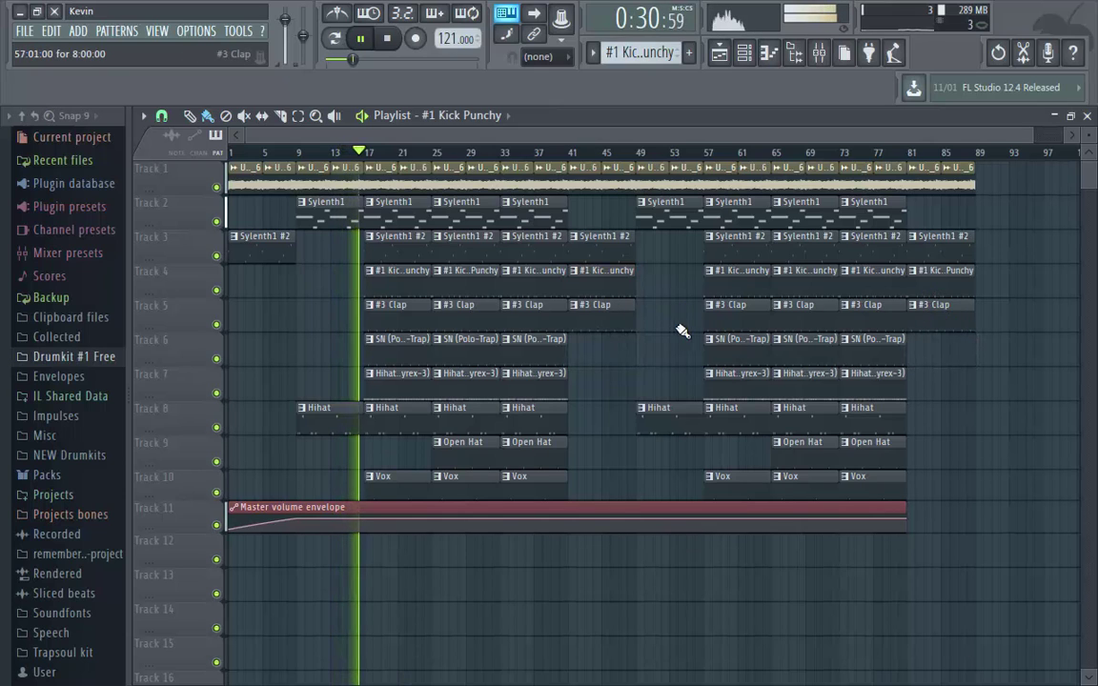
key("space")
Make the #3 Clap clip at bar 41 unique and thin its pattern to single claps in bars 2, 4, 6 and 8.
right_click(576, 322)
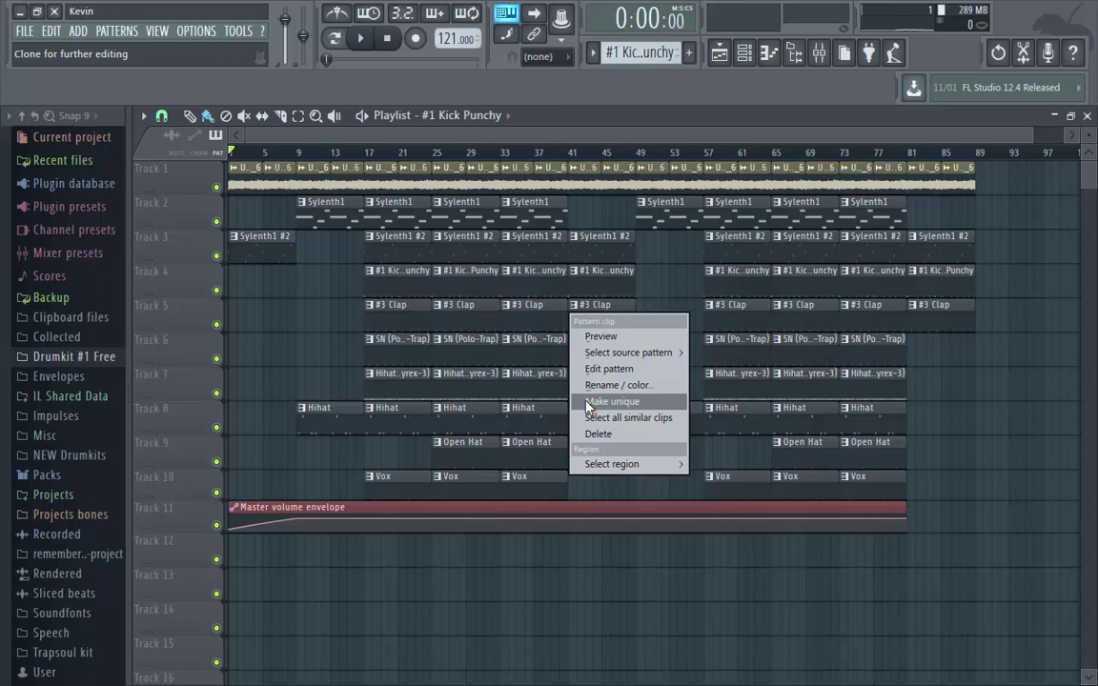
left_click(605, 401)
double_click(596, 326)
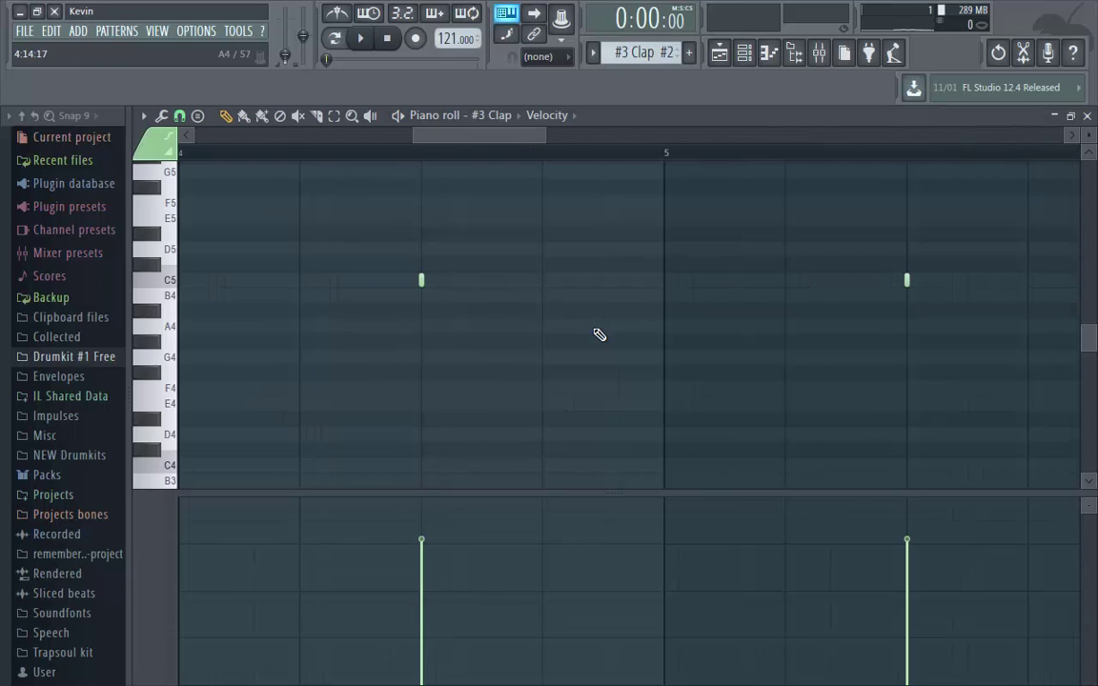
left_click_drag(415, 132, 195, 138)
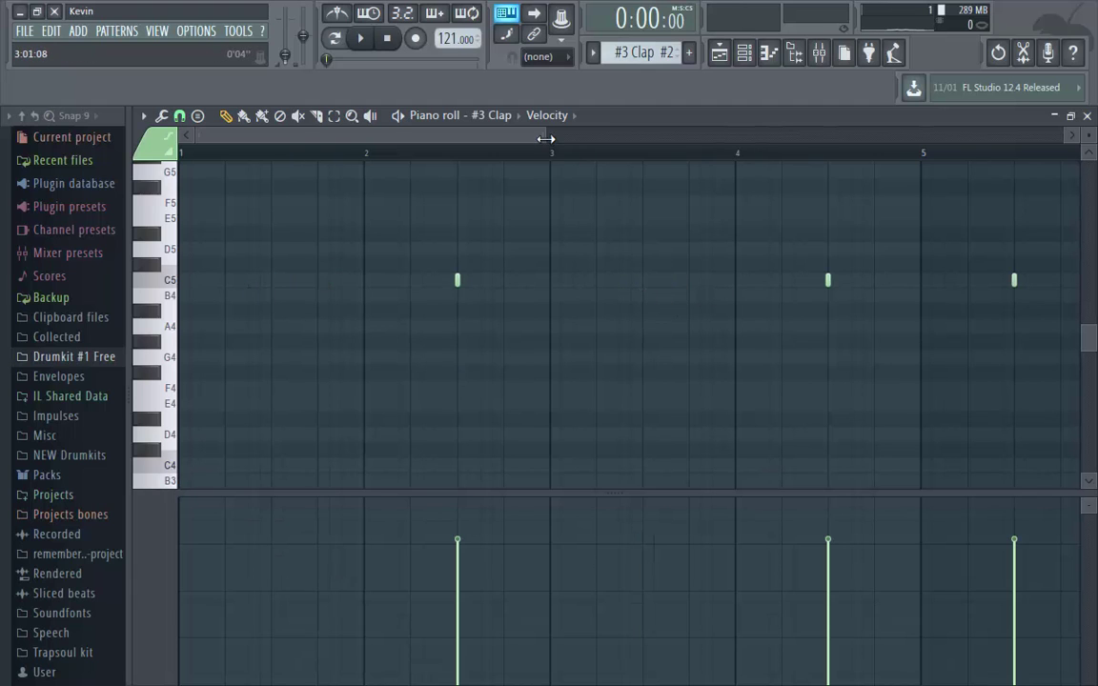
left_click_drag(545, 139, 953, 229)
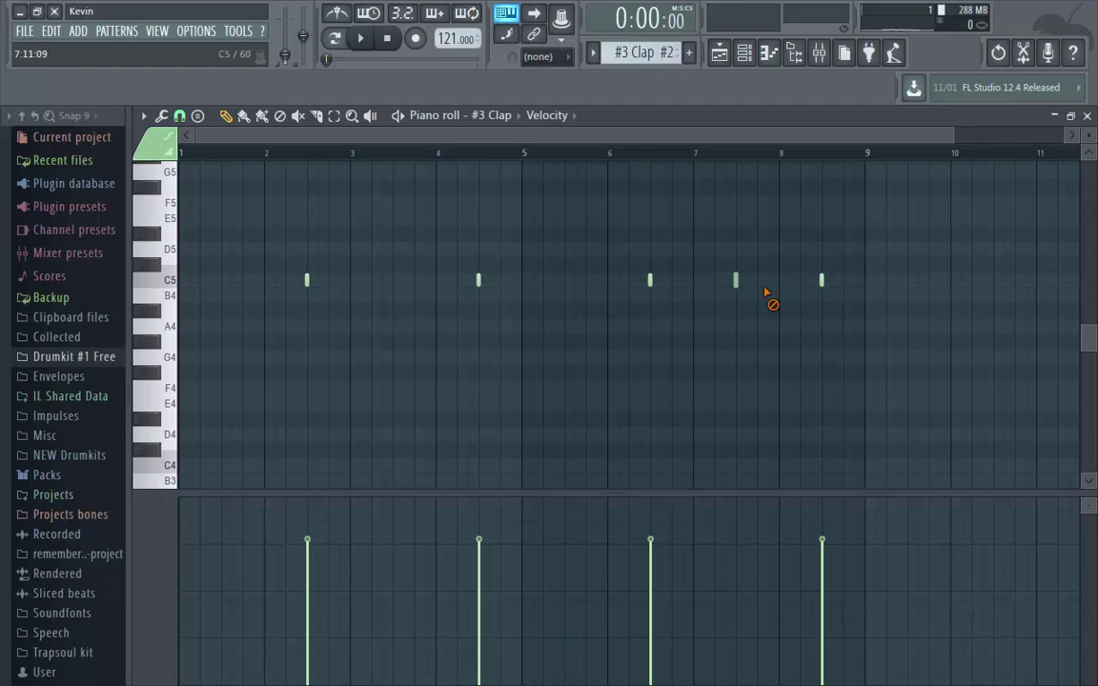
left_click(1087, 116)
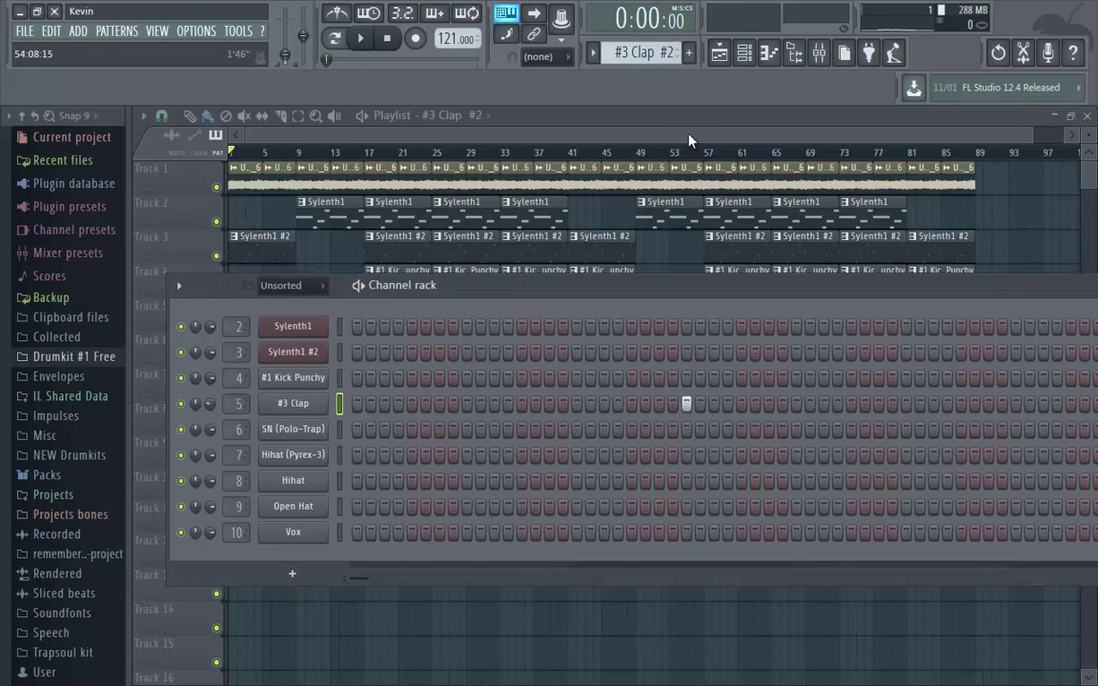
Replace the #3 Clap clip at bar 81 on Track 5 with a #3 Clap #2 clip.
left_click(653, 179)
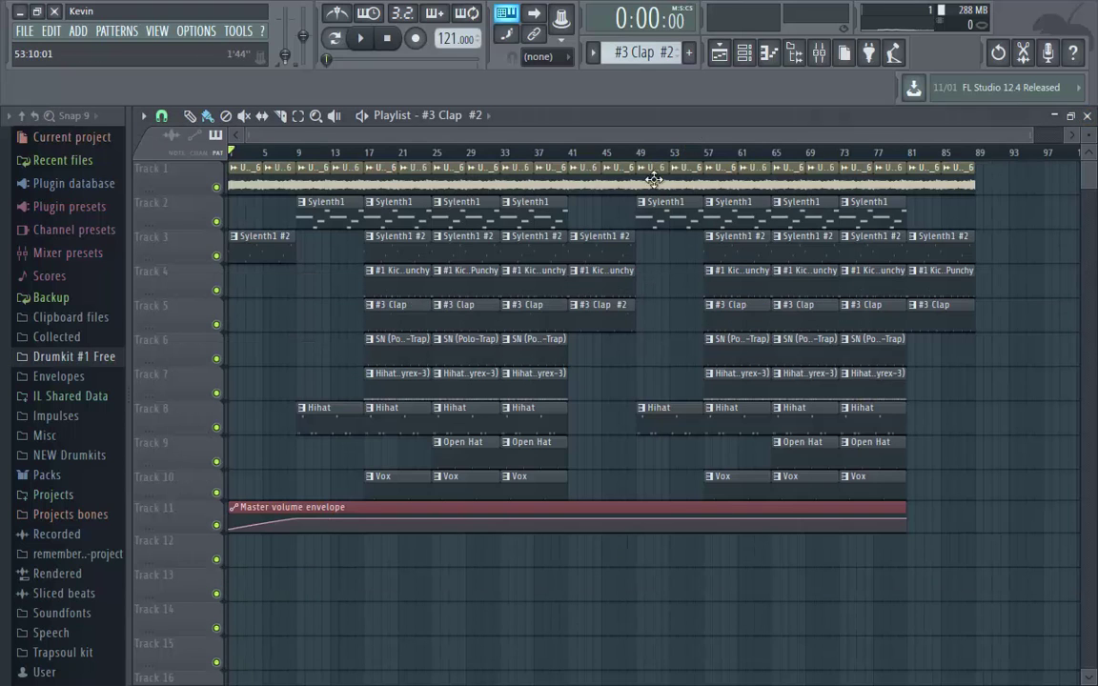
right_click(925, 311)
left_click(916, 311)
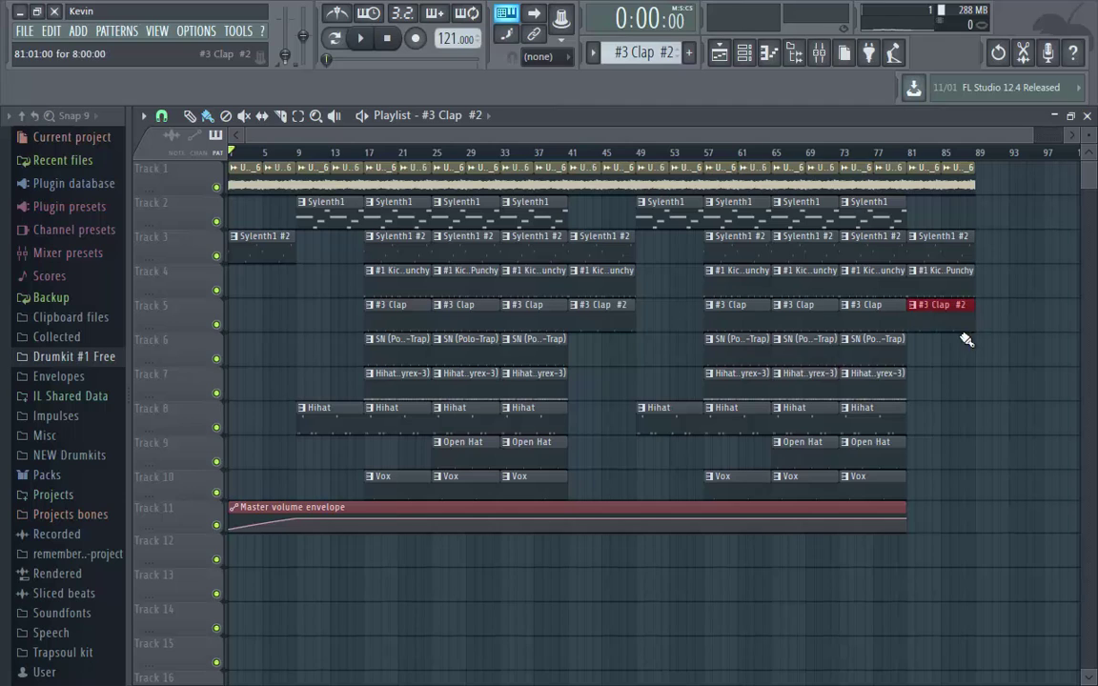
Start song playback and extend the Master volume envelope clip on Track 11 to bar 89.
key("space")
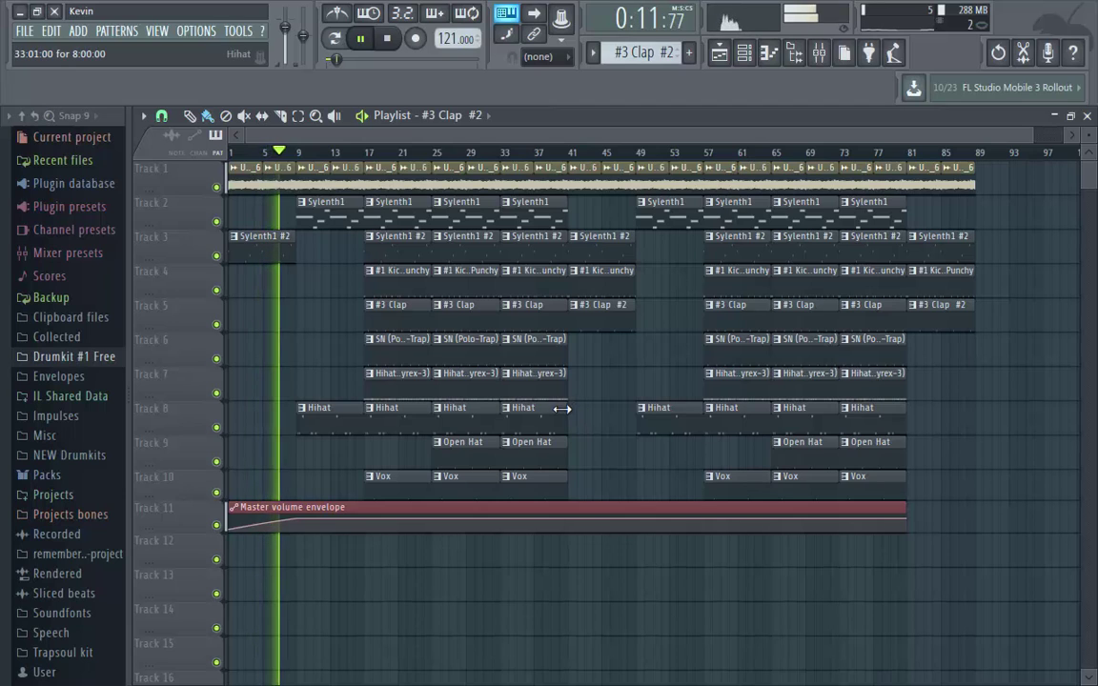
left_click(457, 449)
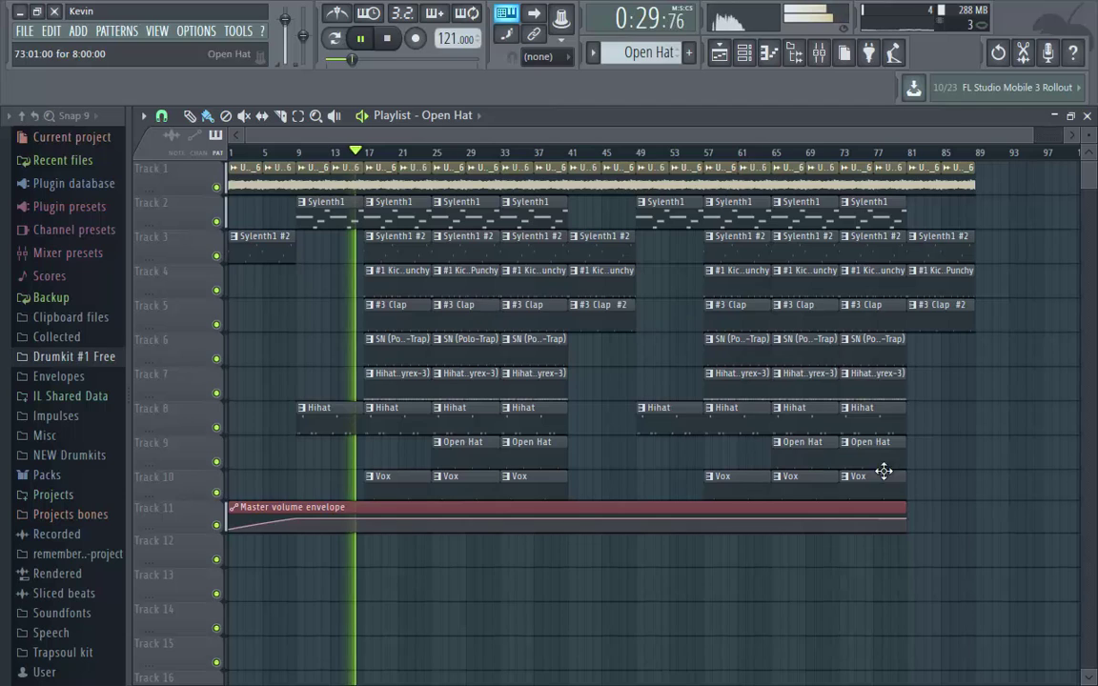
left_click_drag(902, 510, 968, 522)
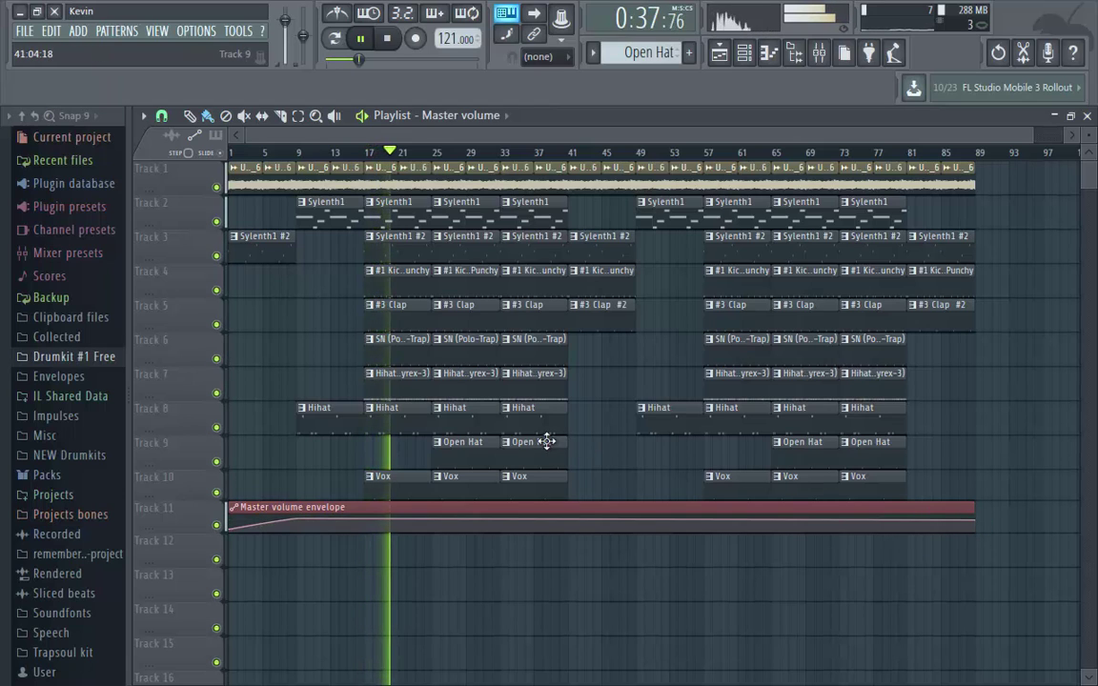
Delete the Open Hat clips at bars 25 and 65 and the Hihat clips at bars 33 and 73.
right_click(466, 452)
right_click(802, 459)
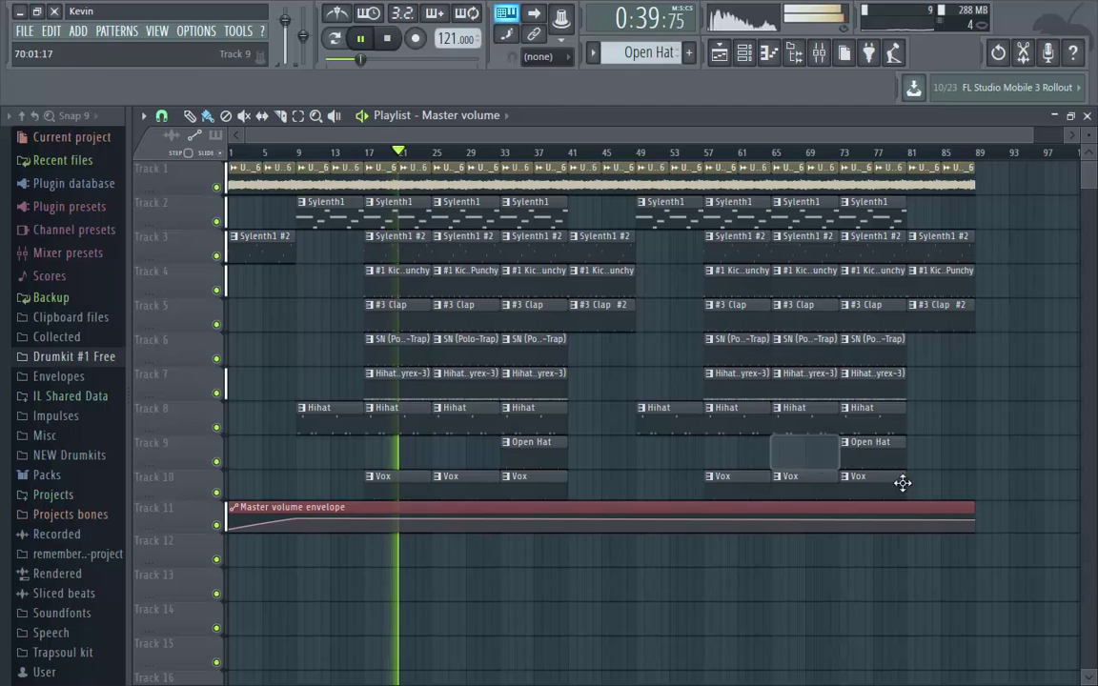
right_click(513, 412)
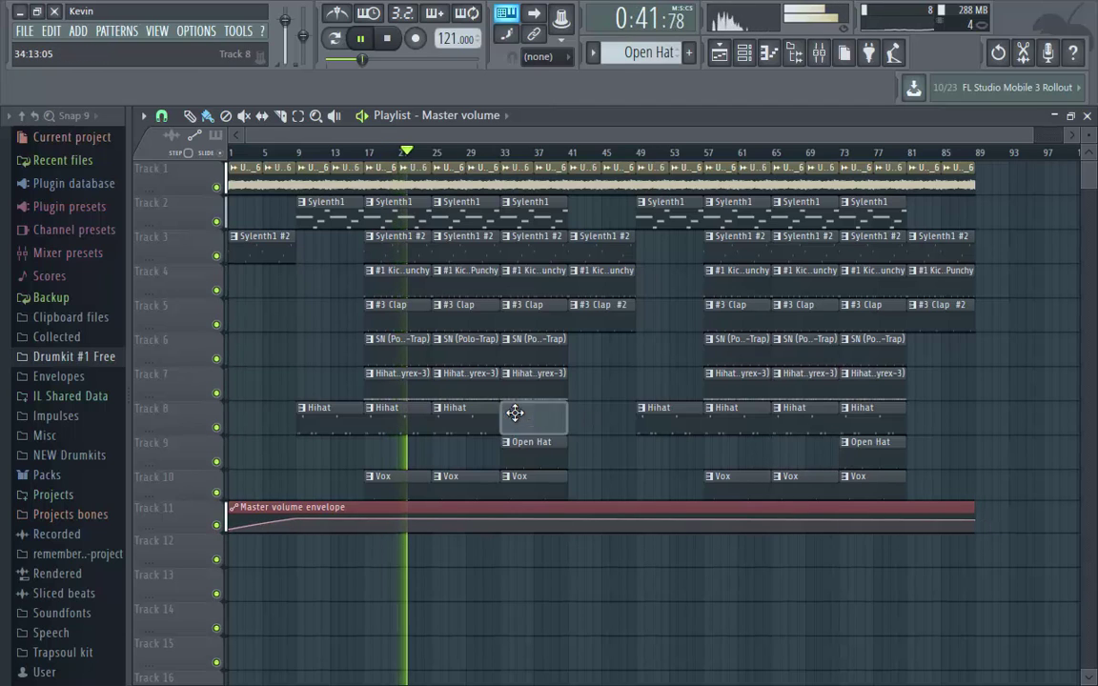
right_click(865, 423)
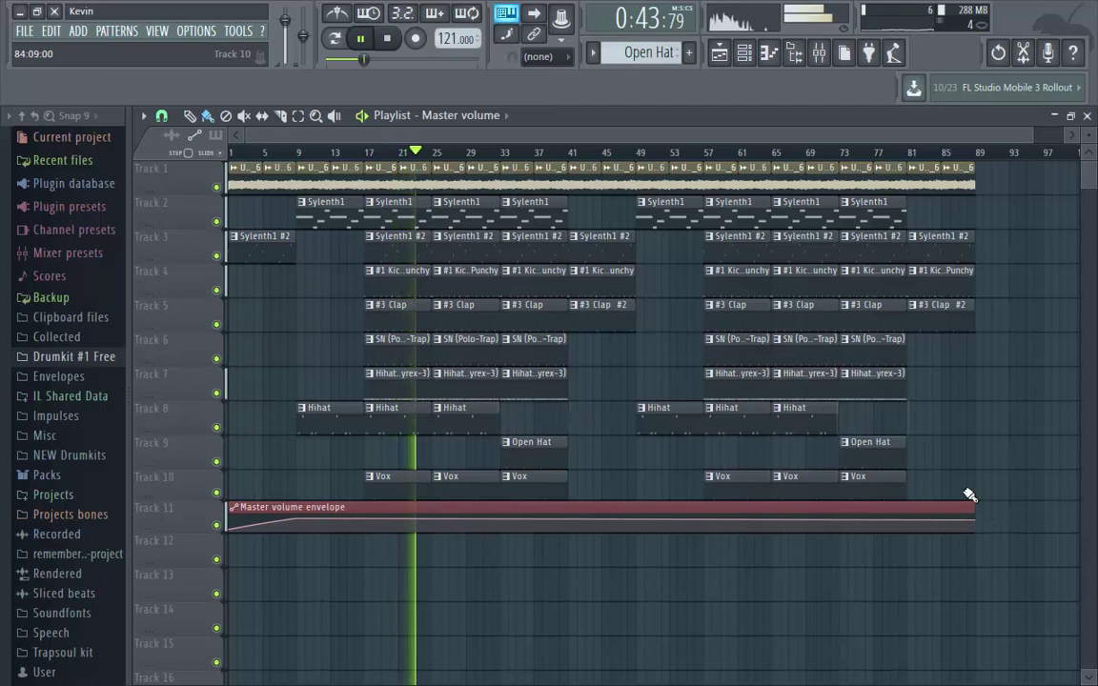
Shape a master volume fade-out from an 80% envelope point at bar 81 down to the clip's end at bar 89.
right_click(973, 513)
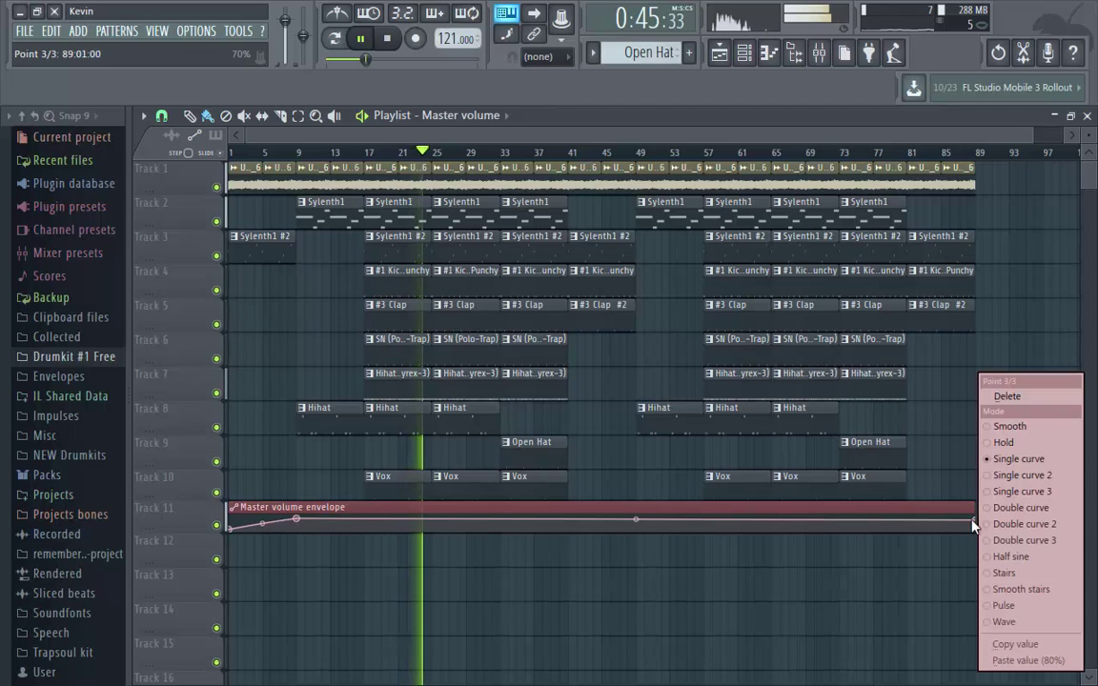
left_click(989, 661)
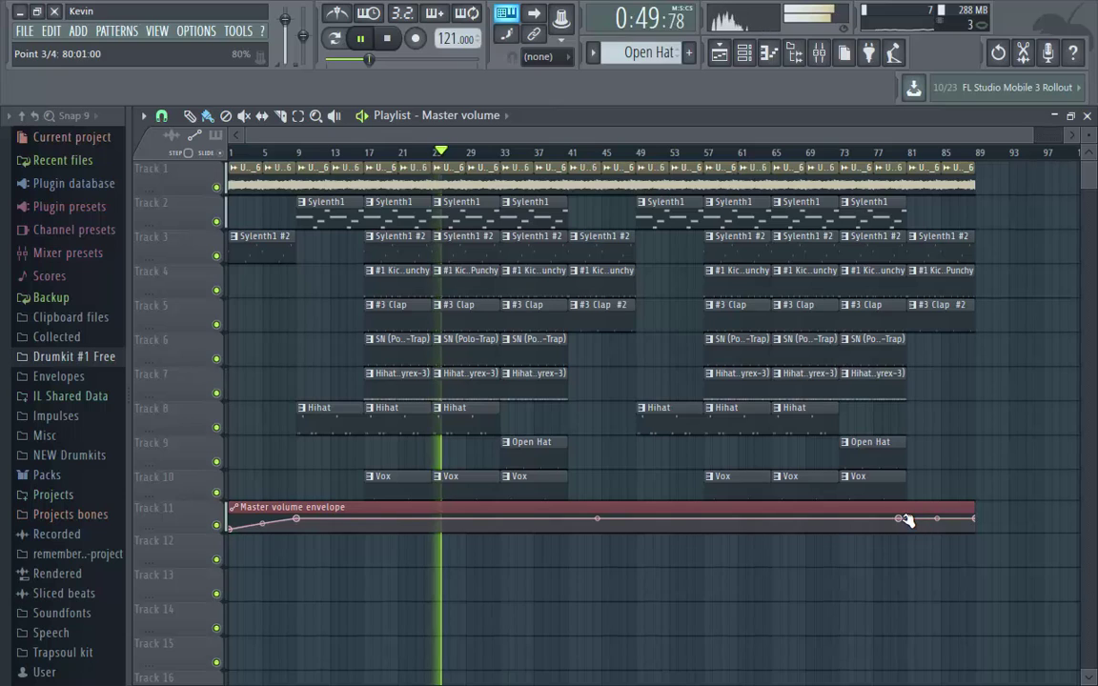
left_click_drag(903, 521, 910, 523)
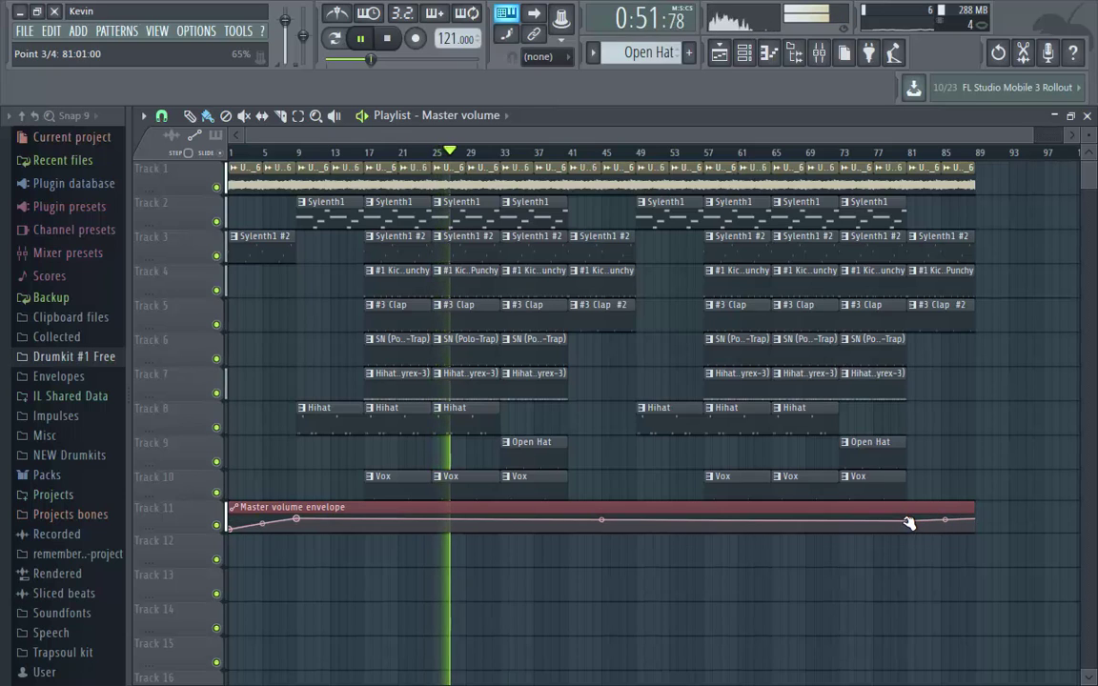
right_click(910, 521)
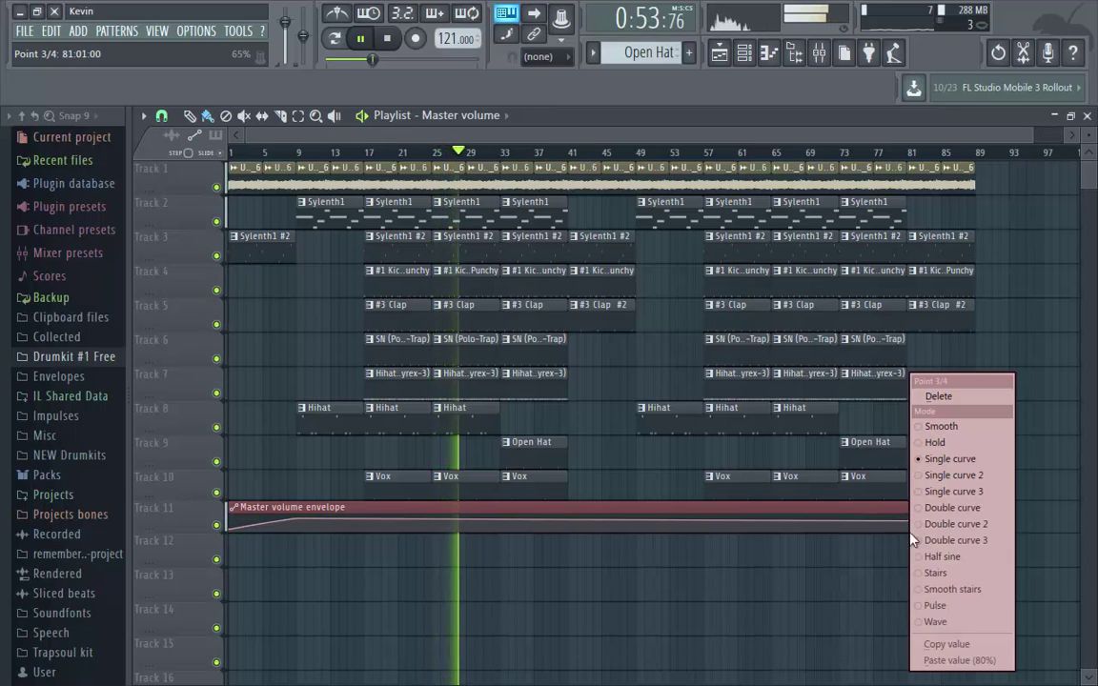
left_click(932, 660)
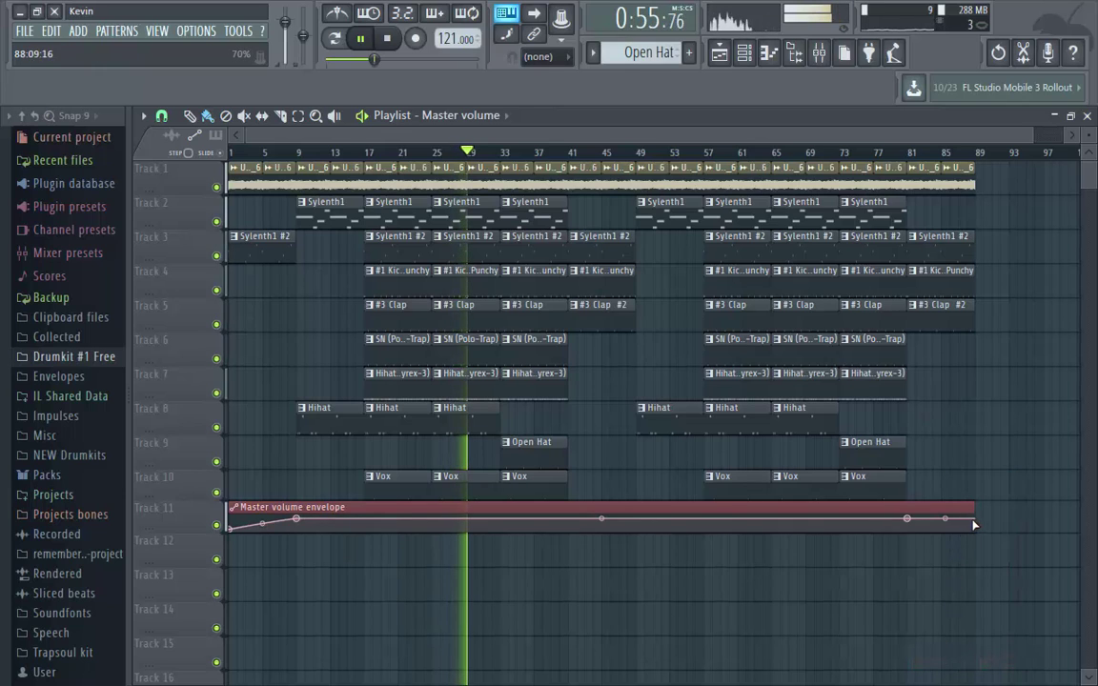
mouse_move(976, 522)
left_mouse_down()
mouse_move(995, 520)
mouse_move(976, 530)
mouse_move(979, 510)
left_mouse_up()
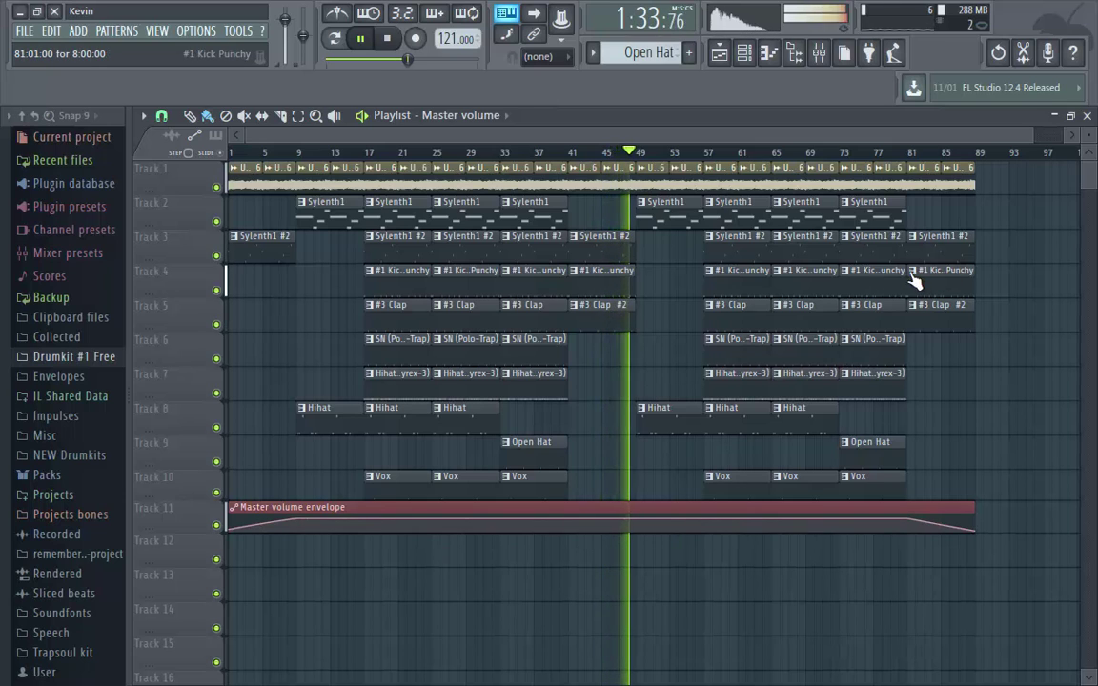
Make the #1 Kick Punchy clip at bar 73 unique and add three C5 kicks at 1/3 beat snap to the end of its bar 8.
right_click(846, 275)
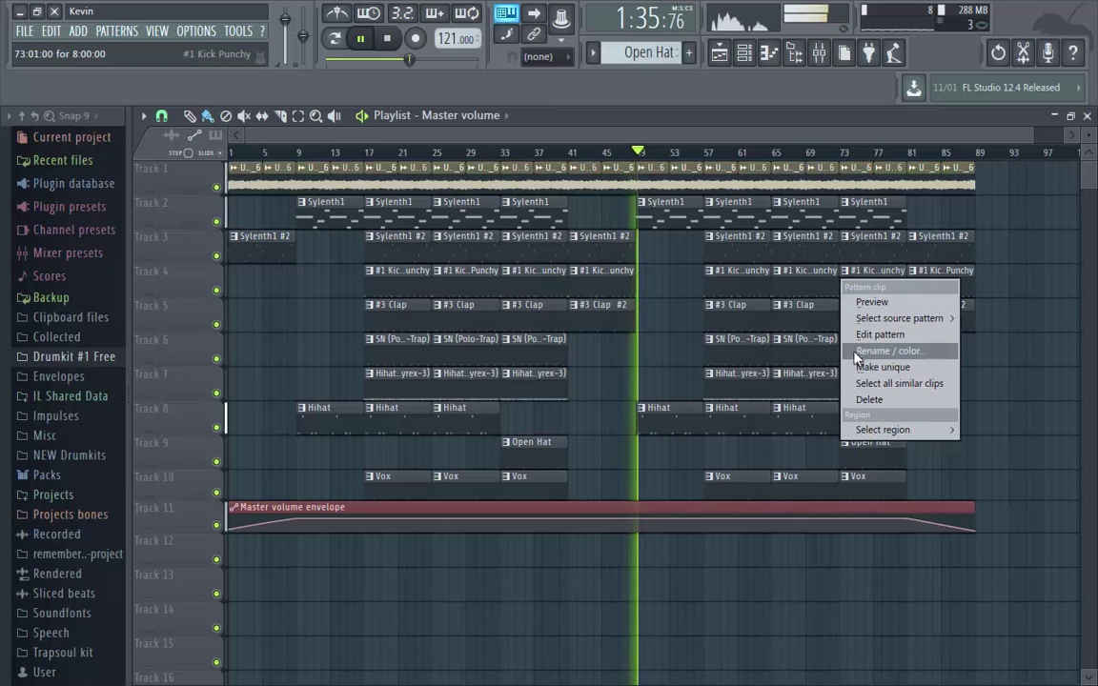
left_click(881, 367)
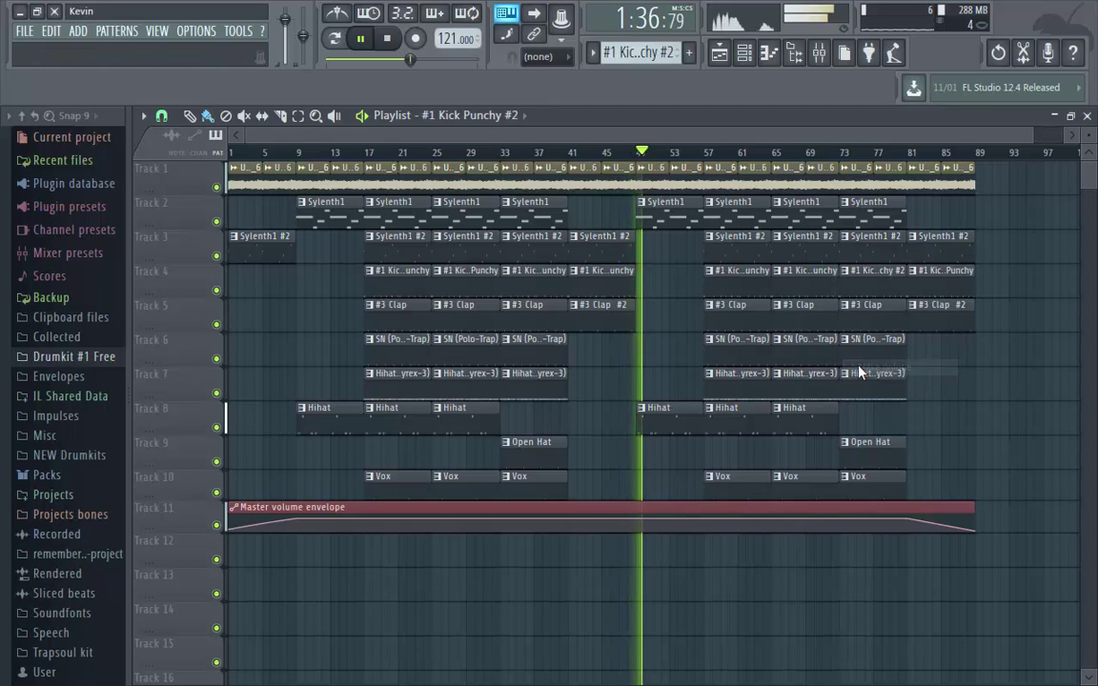
double_click(881, 281)
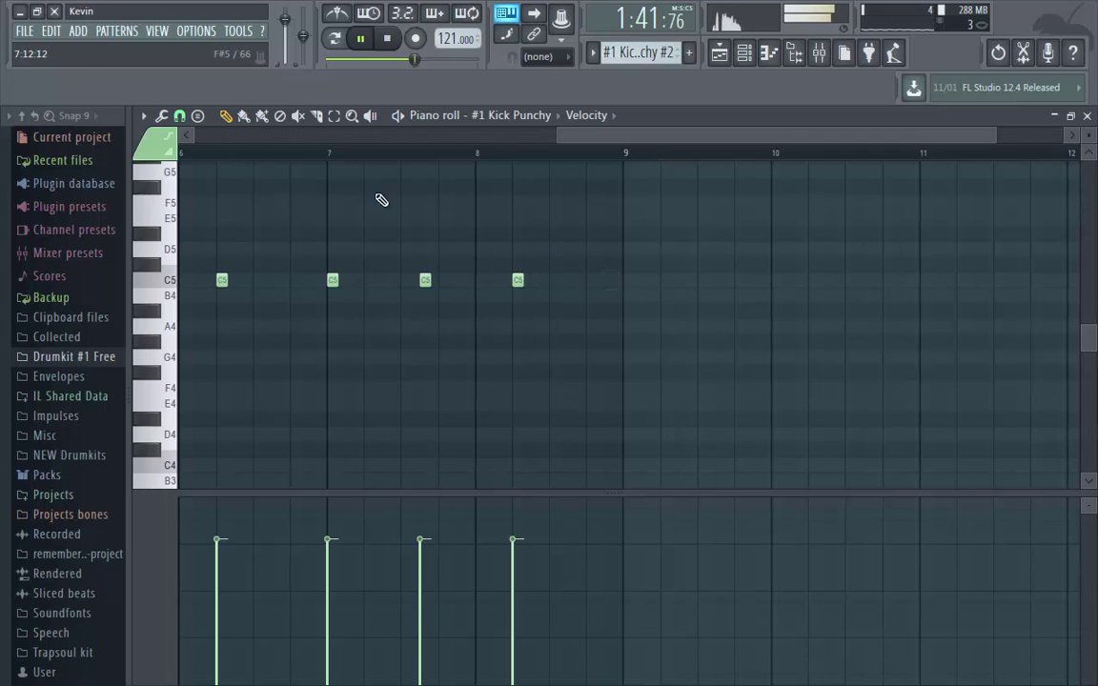
left_click(180, 116)
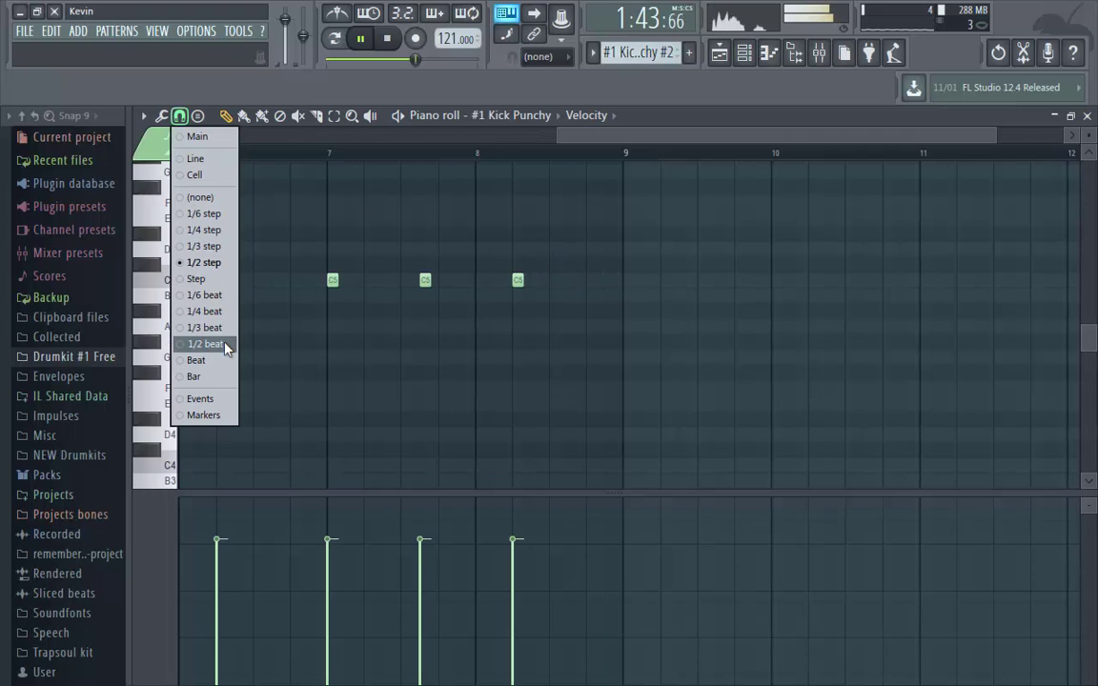
left_click(204, 326)
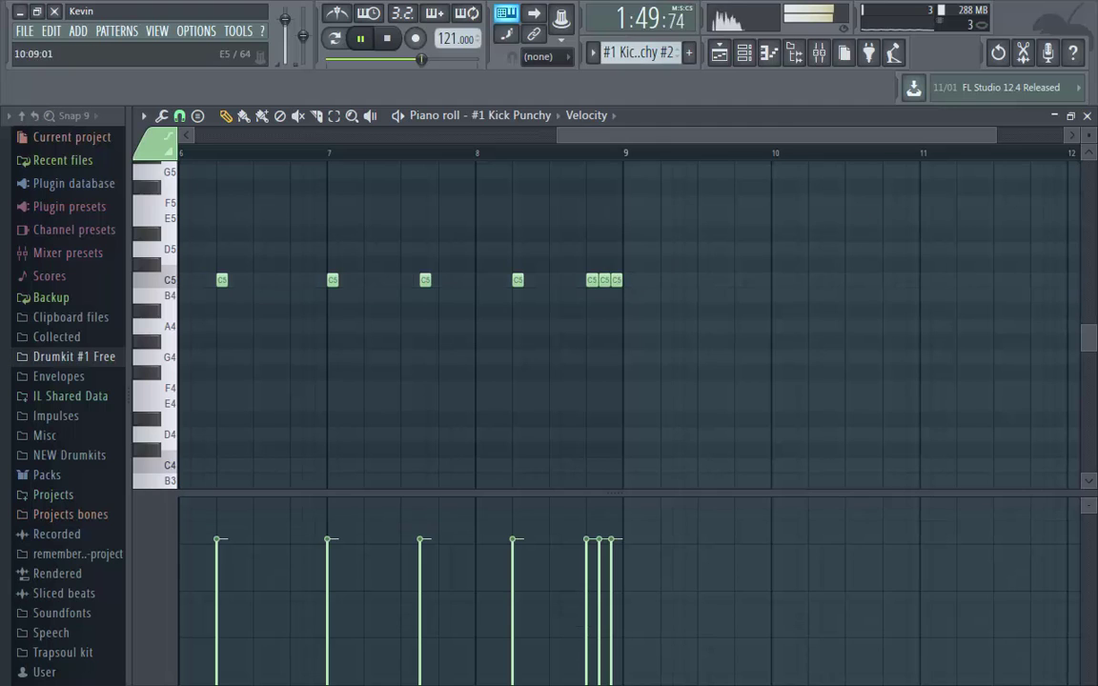
left_click(1087, 116)
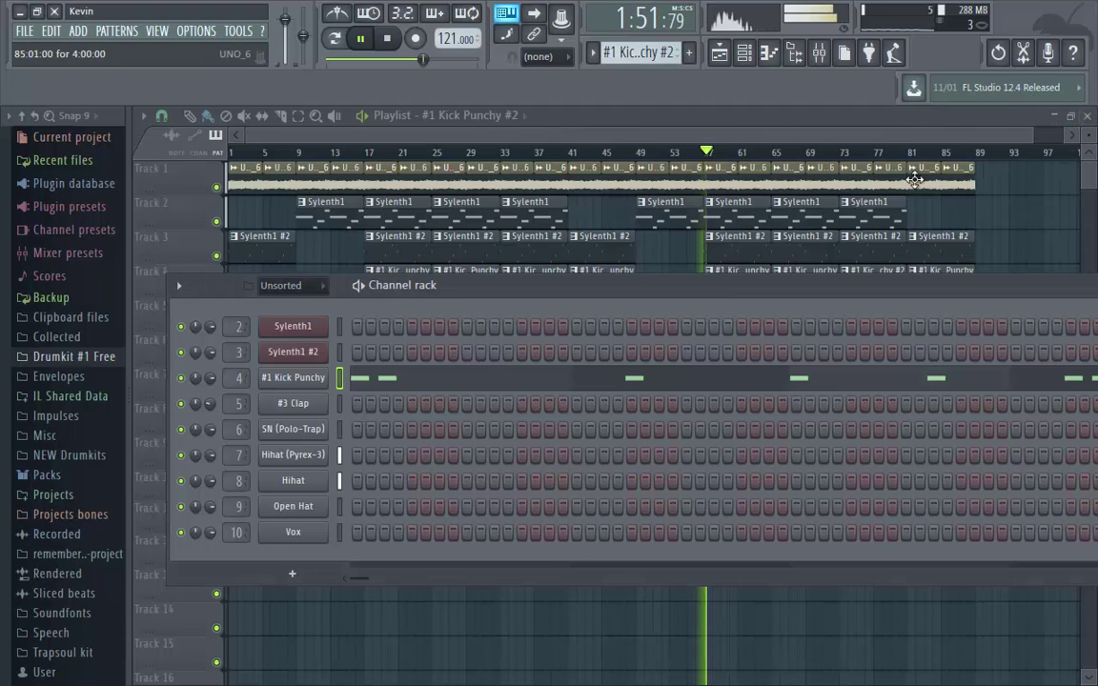
left_click(736, 139)
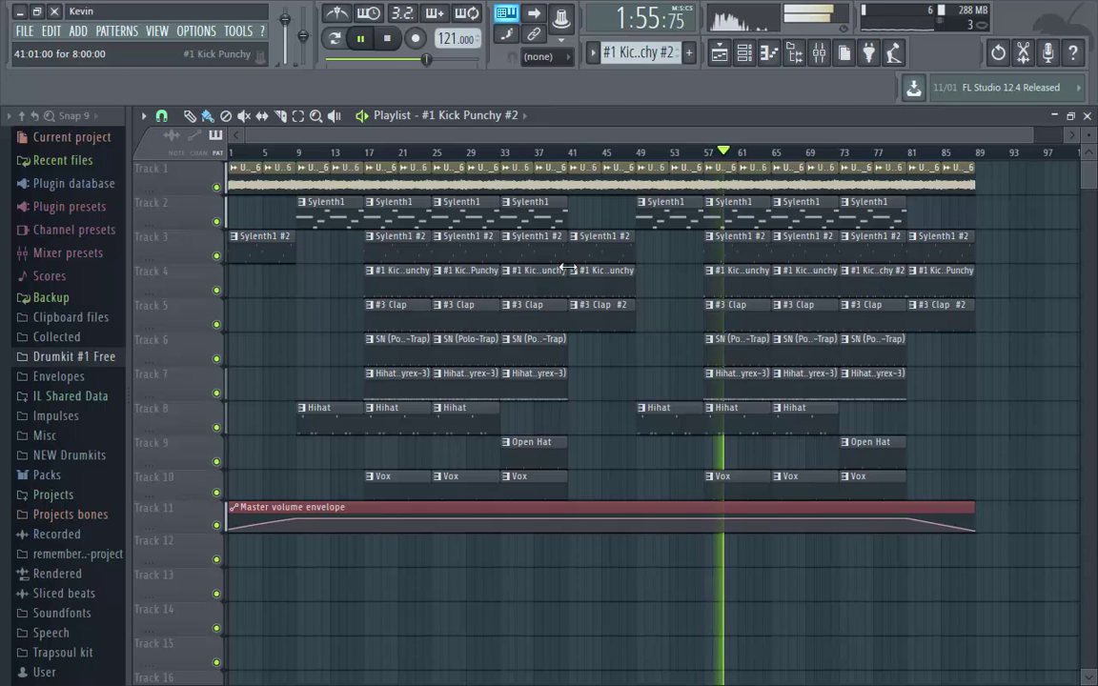
Switch the kick clip at bar 33 on Track 4 to the #1 Kick Punchy #2 pattern.
left_click(507, 271)
left_click(543, 367)
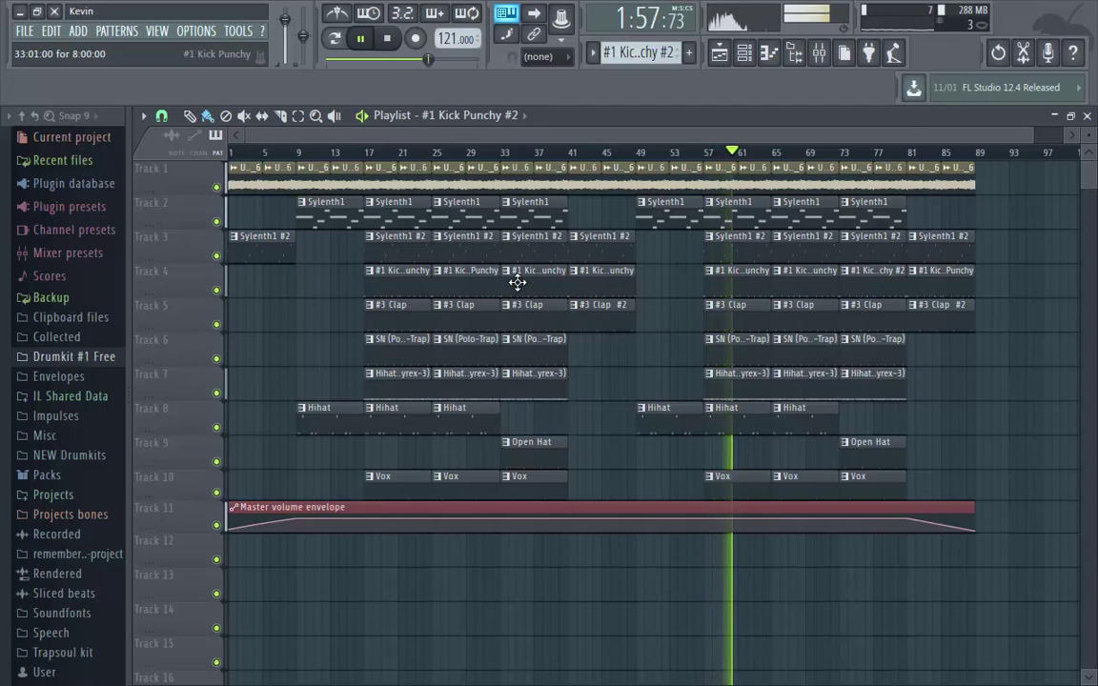
left_click(1028, 221, "ctrl")
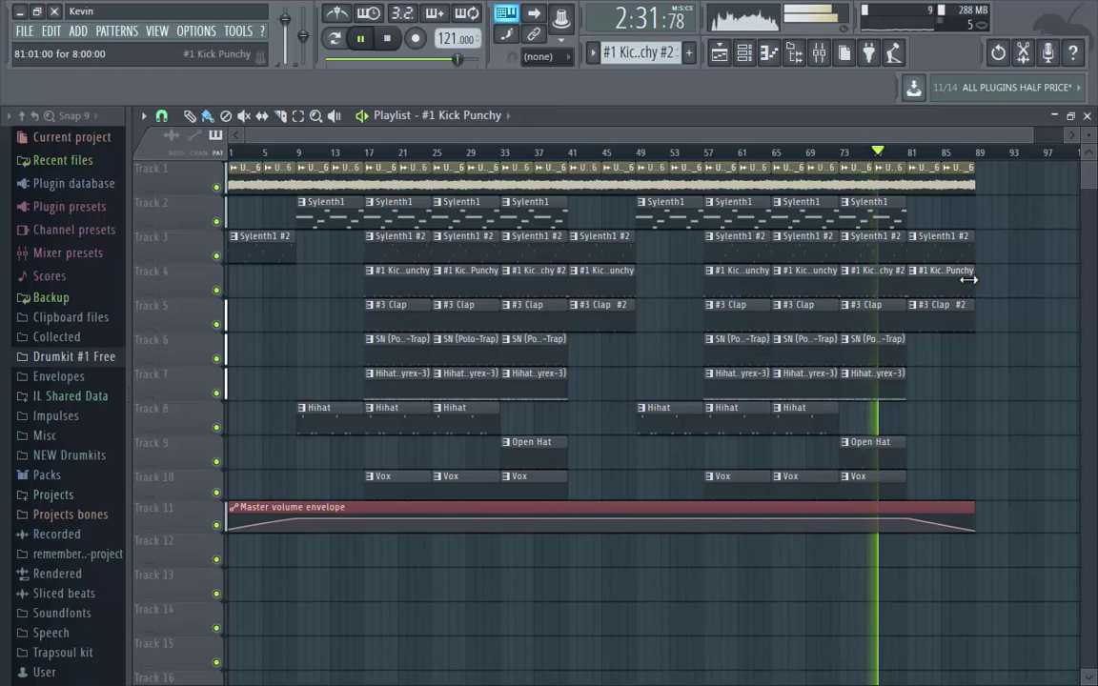
Extend the #1 Kick Punchy clip at bar 81 to bar 93, and close the Playlist with playback stopped.
left_click_drag(970, 278, 1005, 301)
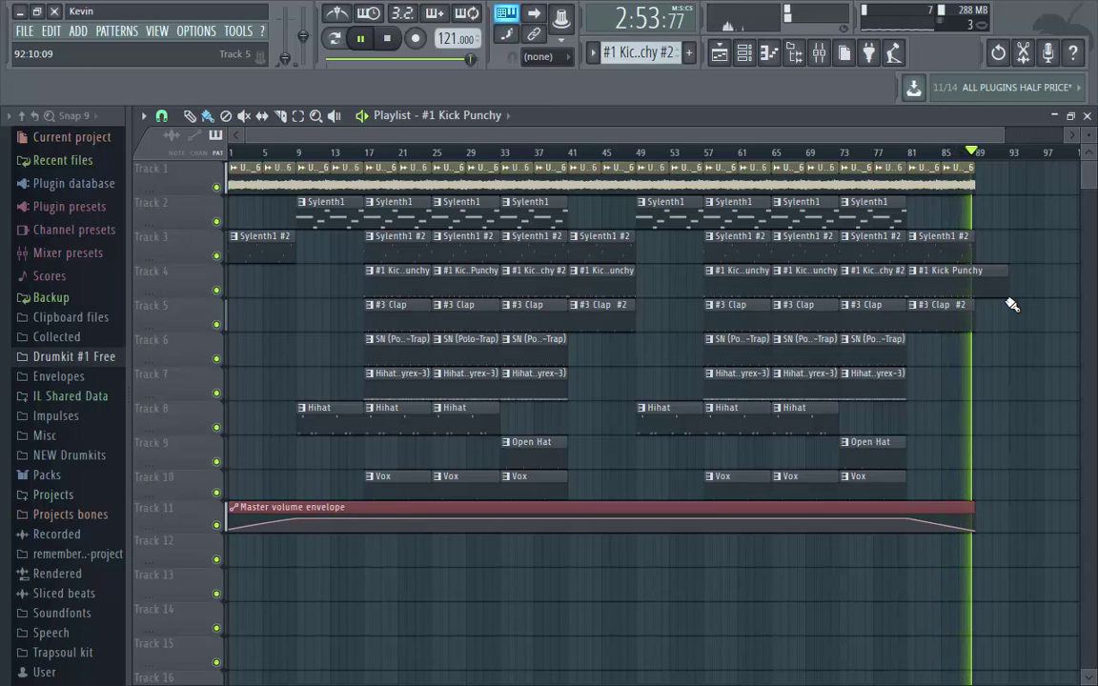
key("space")
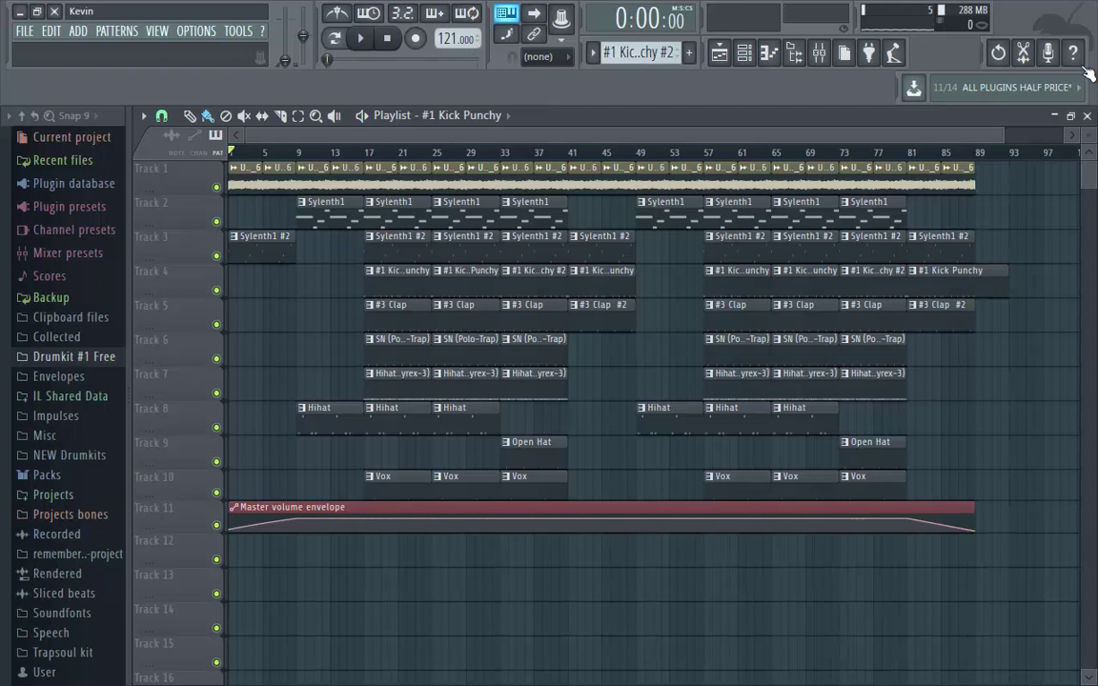
left_click(1088, 115)
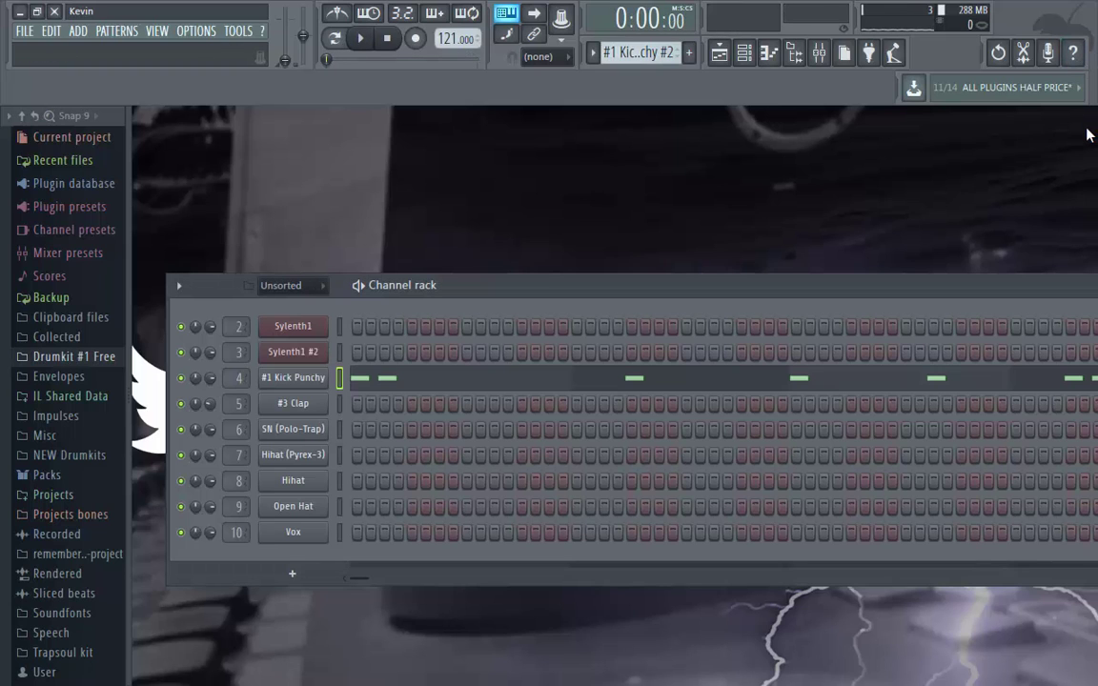